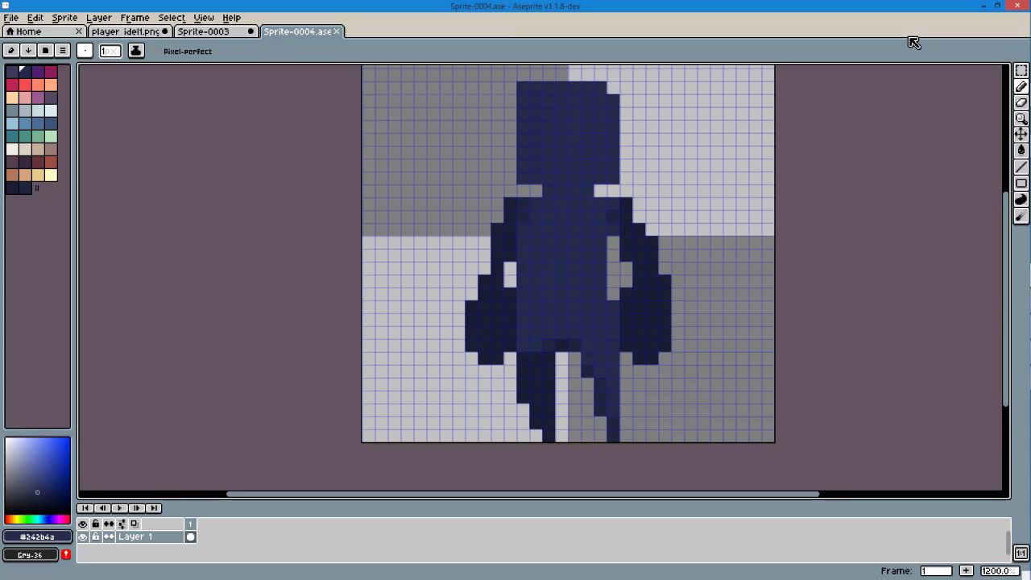
Save the sprite as Sprite-0004.png in PNG format and add Layer 2 above Layer 1
scroll(651, 306, "up", 1)
key("ctrl+shift+s")
left_click(196, 535)
left_click(149, 489)
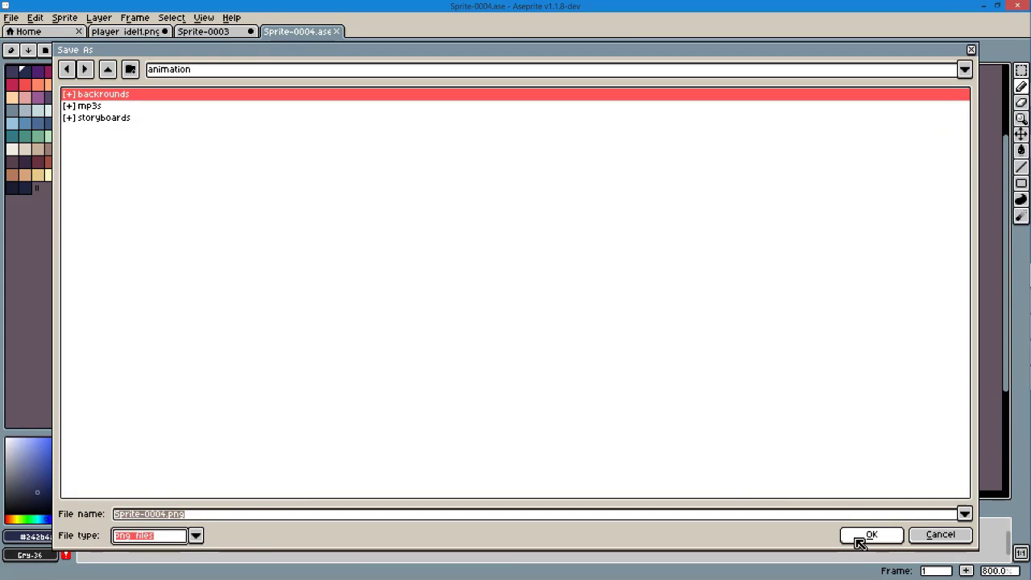
left_click(872, 535)
left_click(98, 17)
left_click(113, 60)
Paint the head and neck in brown skin tone, with navy pixels on the head's right edge
left_click(18, 177)
scroll(512, 251, "up", 1)
left_click(494, 244)
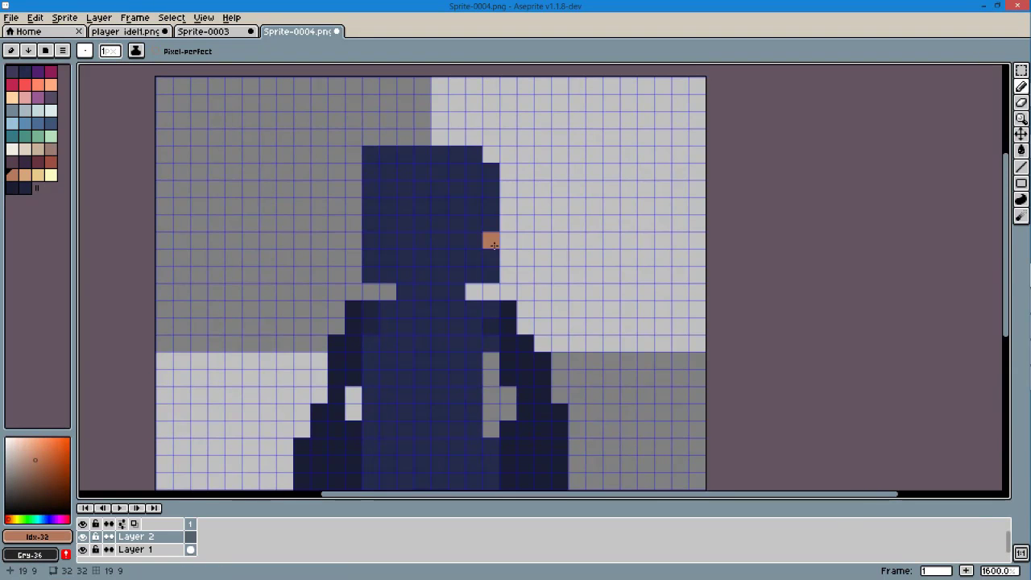
mouse_move(484, 269)
left_mouse_down()
mouse_move(421, 169)
mouse_move(378, 274)
left_mouse_up()
left_click(378, 275, "alt")
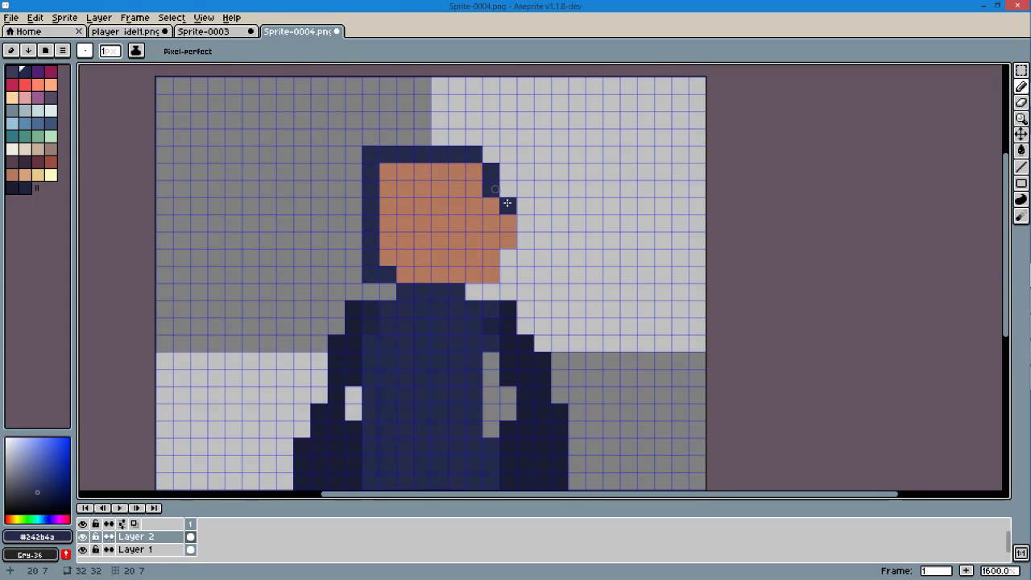
left_click_drag(508, 203, 473, 274)
left_click(447, 266, "alt")
Cover the navy arms, torso and legs with brown
mouse_move(390, 330)
left_mouse_down()
mouse_move(444, 353)
mouse_move(419, 451)
left_mouse_up()
left_click_drag(419, 451, 385, 292)
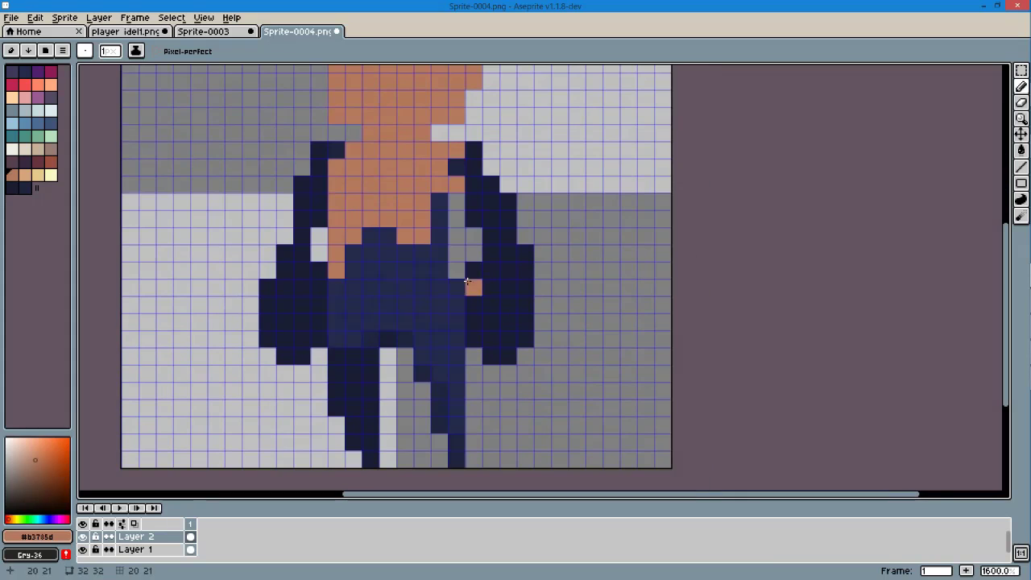
left_click_drag(346, 242, 435, 338)
left_click_drag(452, 419, 394, 310)
left_click(370, 339)
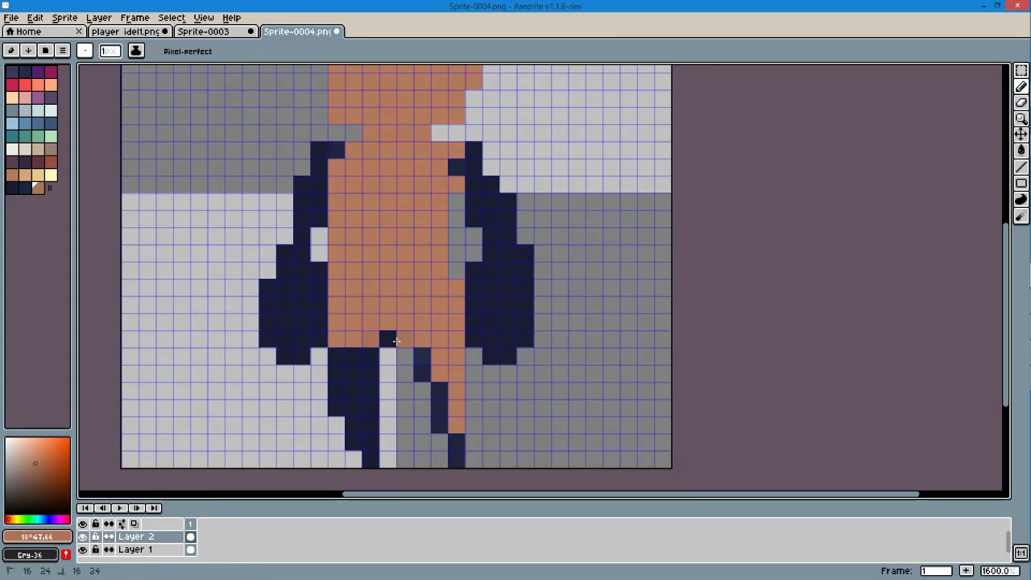
scroll(386, 345, "up", 5)
scroll(364, 293, "down", 3)
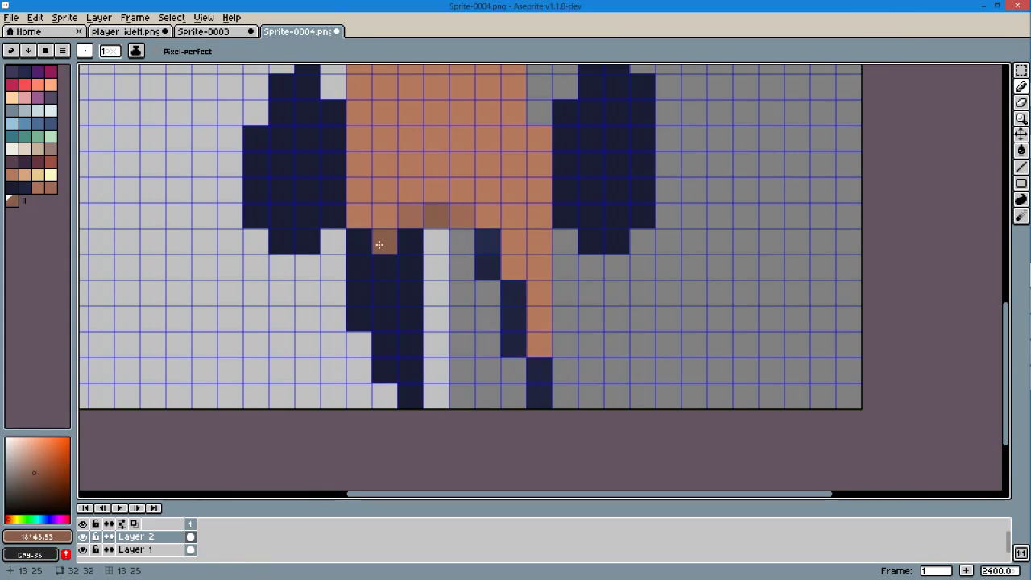
mouse_move(399, 291)
left_mouse_down()
mouse_move(411, 216)
mouse_move(363, 298)
left_mouse_up()
scroll(449, 277, "down", 4)
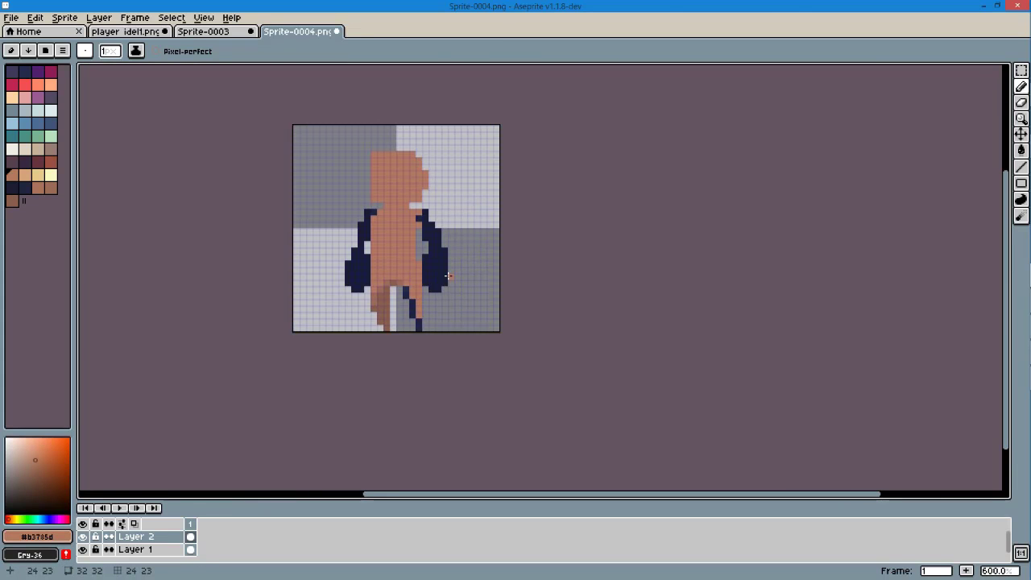
scroll(357, 253, "up", 7)
left_click_drag(379, 226, 369, 315)
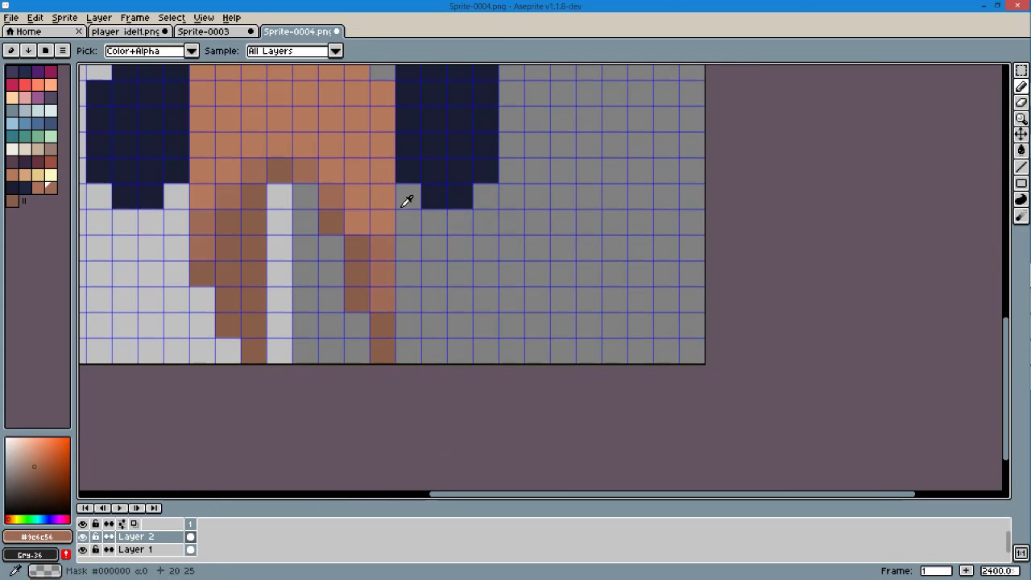
scroll(506, 385, "down", 8)
scroll(407, 338, "up", 5)
Shade the left and right arms darker brown and lighten the column beside the body
left_click(358, 383, "alt")
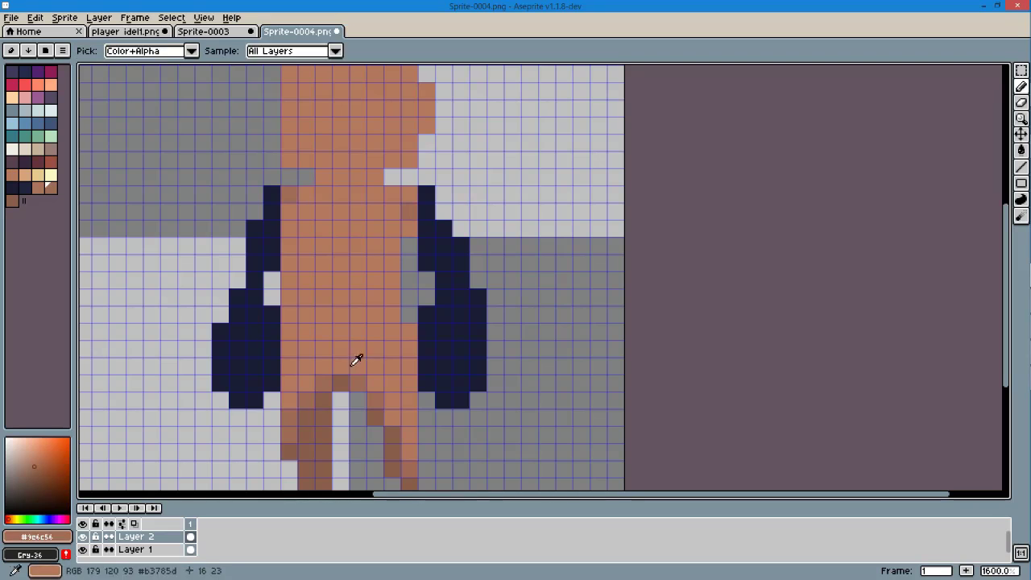
left_click_drag(271, 193, 271, 266)
mouse_move(254, 225)
left_mouse_down()
mouse_move(226, 347)
mouse_move(271, 246)
left_mouse_up()
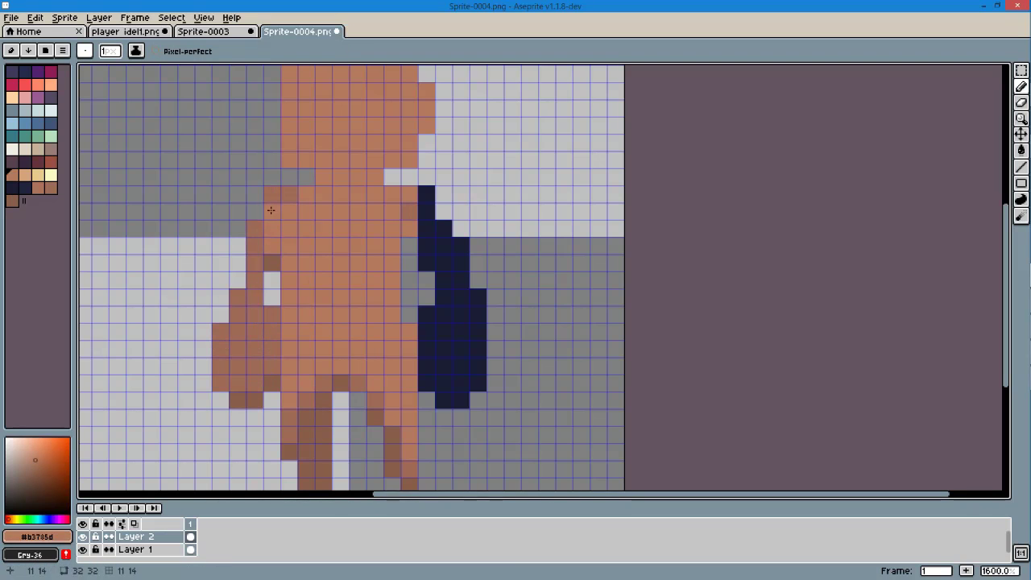
scroll(275, 196, "down", 1)
scroll(406, 228, "up", 1)
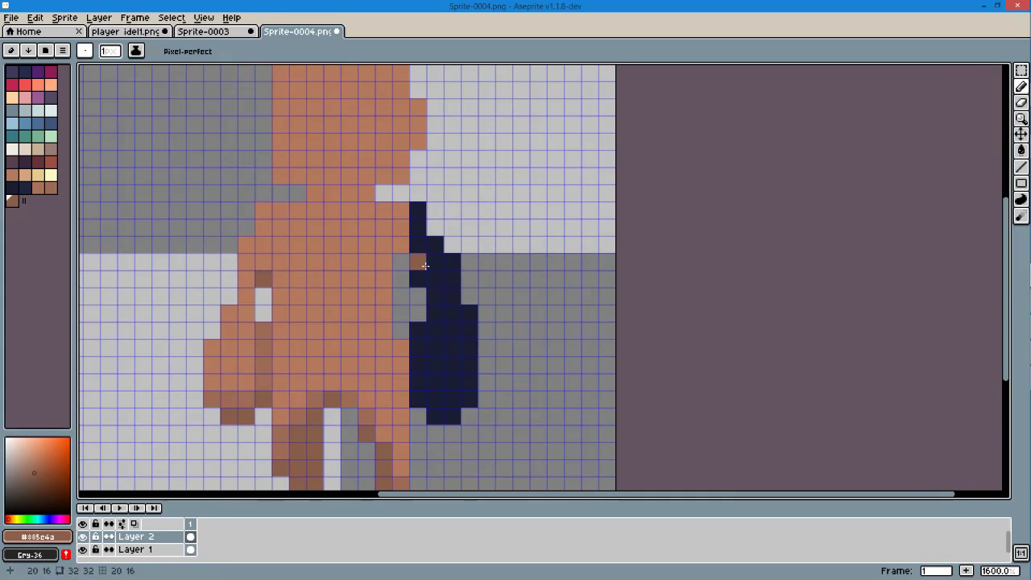
mouse_move(426, 266)
left_mouse_down()
mouse_move(451, 419)
mouse_move(435, 274)
left_mouse_up()
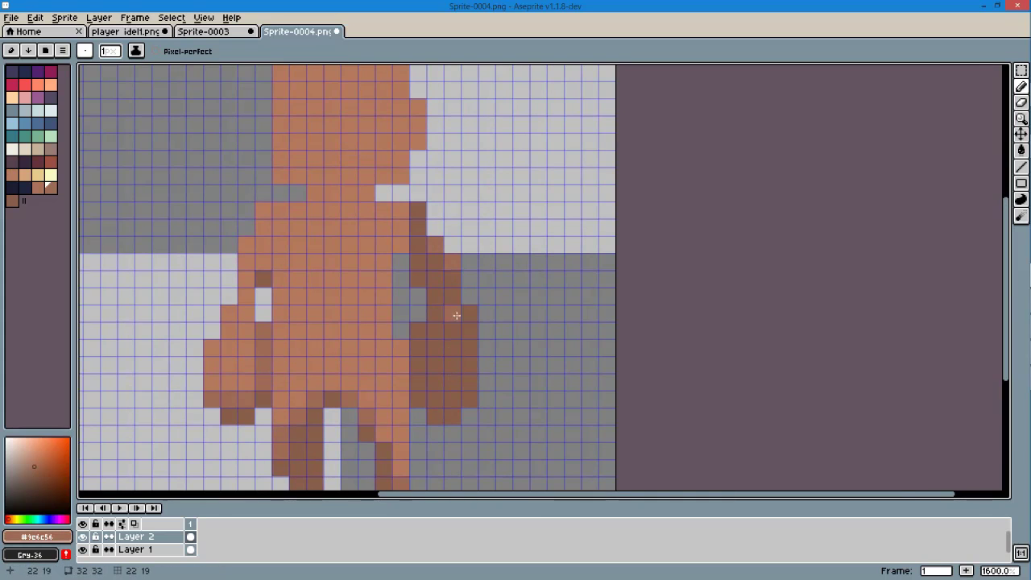
left_click(298, 363, "alt")
left_click_drag(435, 367, 411, 218)
left_click(449, 345, "alt")
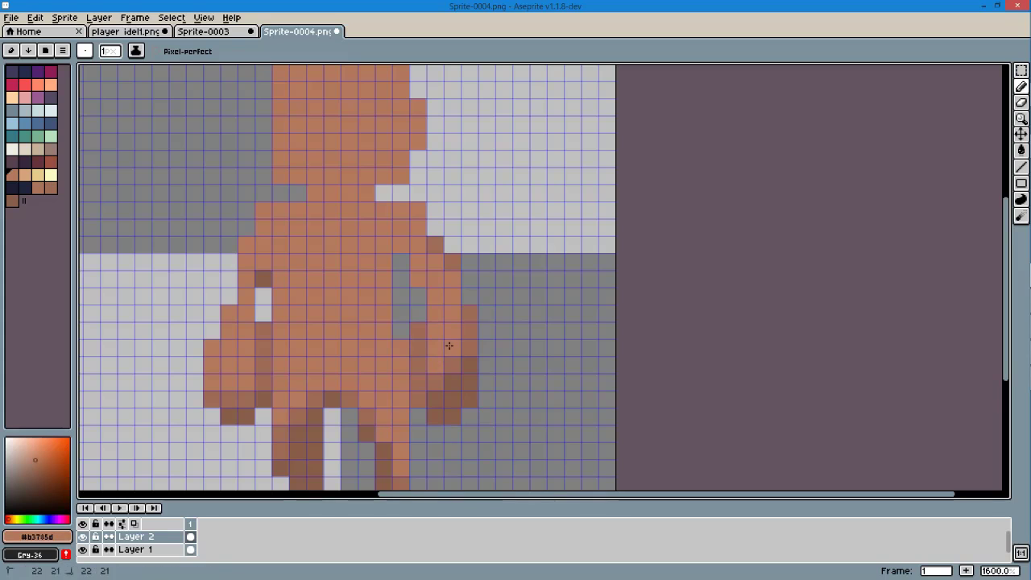
scroll(403, 274, "up", 2)
Draw a pink hat over the figure's head
scroll(419, 242, "down", 5)
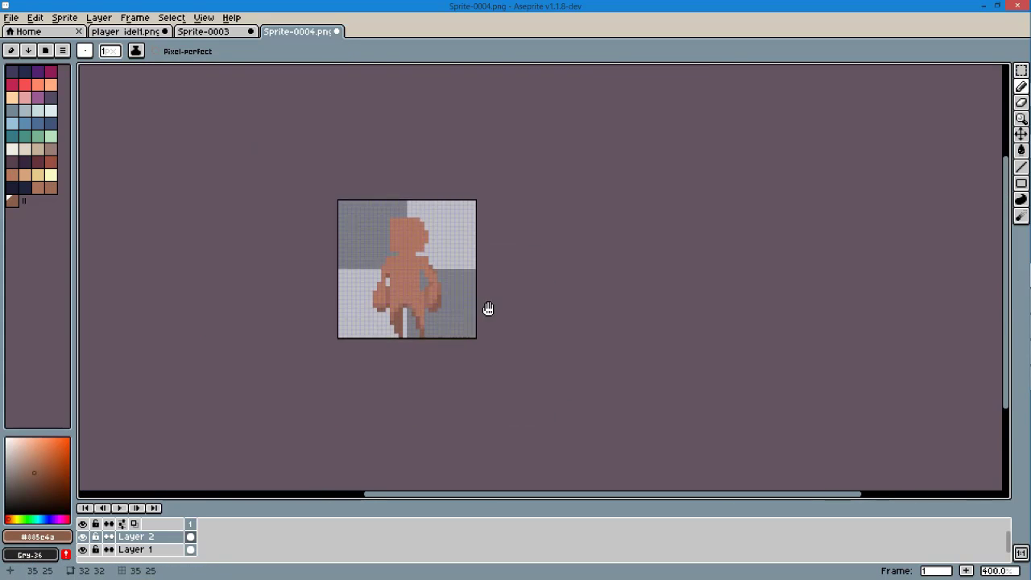
scroll(475, 298, "up", 5)
scroll(451, 279, "down", 1)
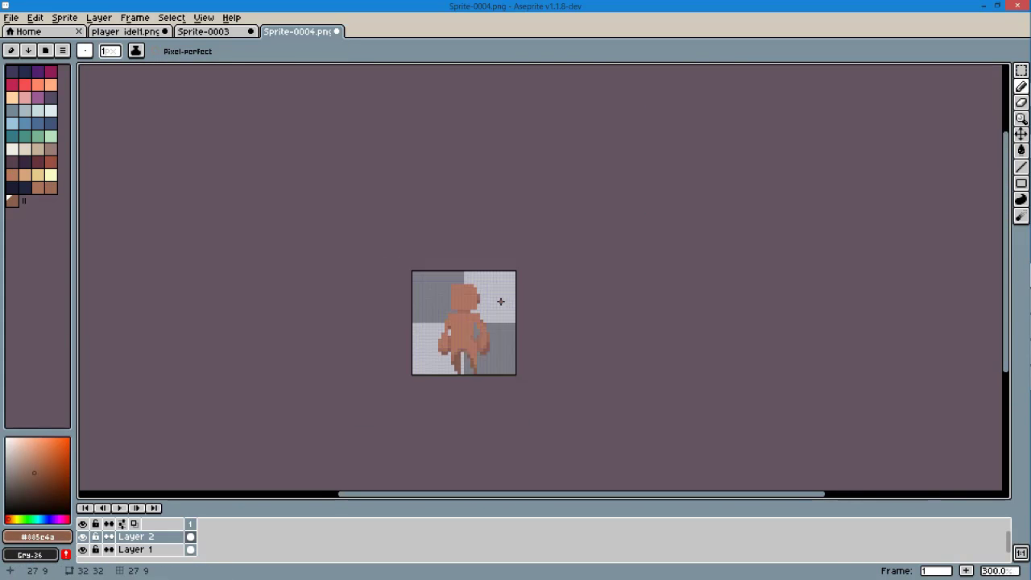
scroll(468, 296, "down", 4)
scroll(215, 451, "up", 3)
scroll(412, 355, "down", 3)
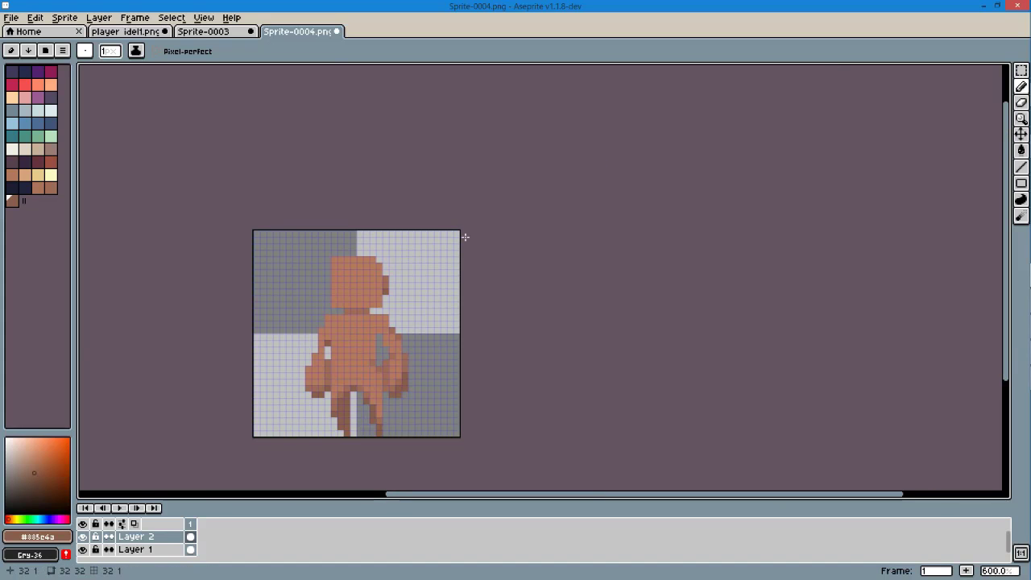
scroll(465, 237, "up", 1)
scroll(483, 274, "up", 4)
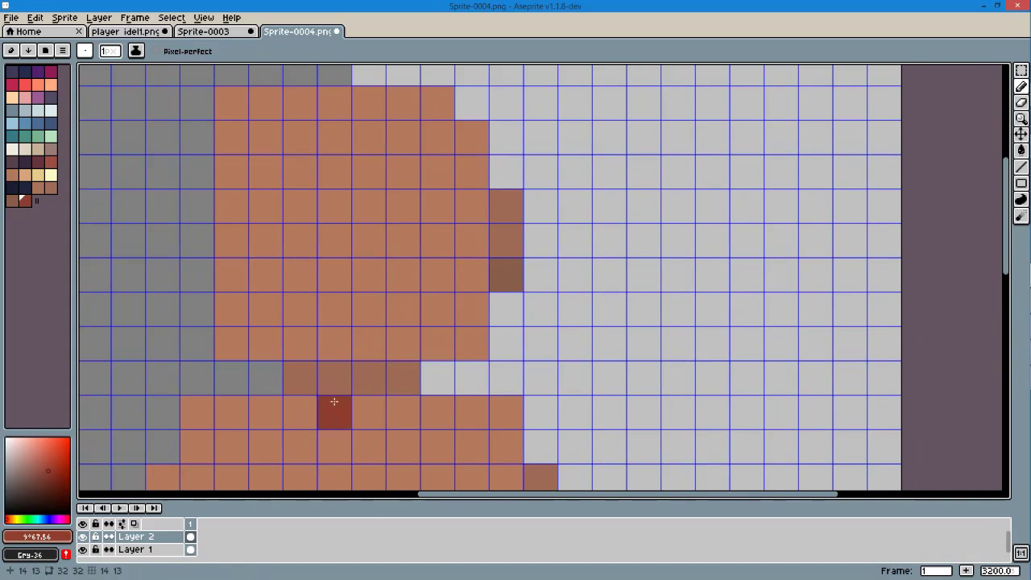
mouse_move(661, 356)
left_mouse_down()
mouse_move(583, 145)
mouse_move(482, 158)
left_mouse_up()
Add a row of dark brown shading pixels across the hat
scroll(583, 145, "down", 1)
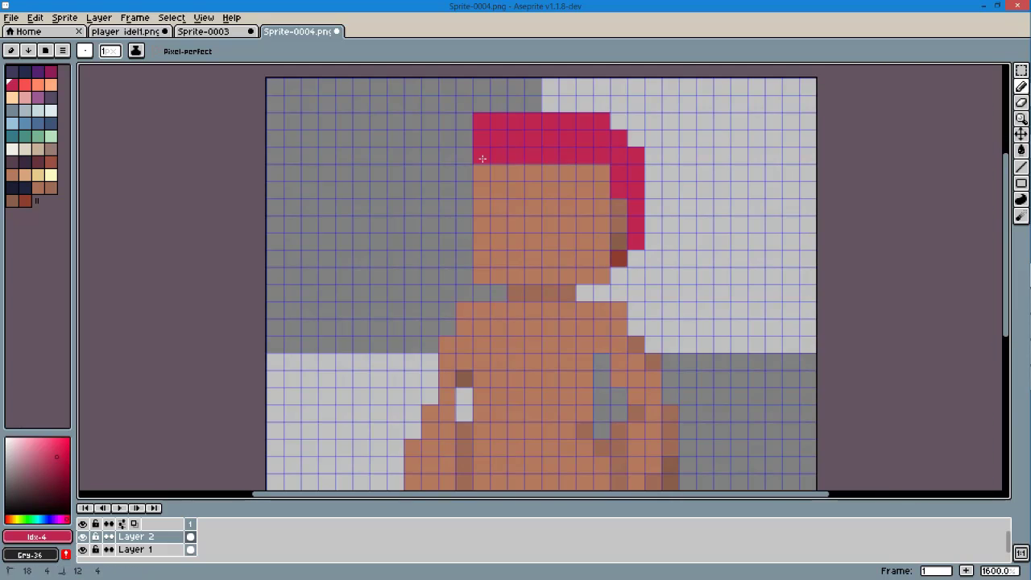
left_click(594, 271, "alt")
scroll(468, 272, "up", 1)
left_click_drag(435, 272, 504, 271)
scroll(445, 199, "down", 1)
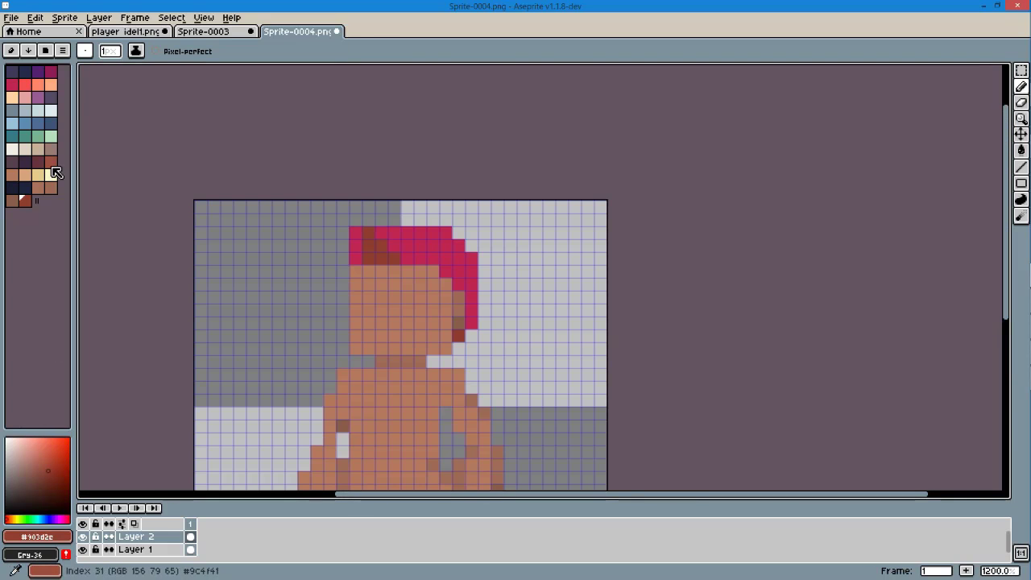
scroll(448, 191, "up", 1)
scroll(448, 193, "down", 2)
scroll(453, 324, "down", 3)
scroll(453, 323, "up", 5)
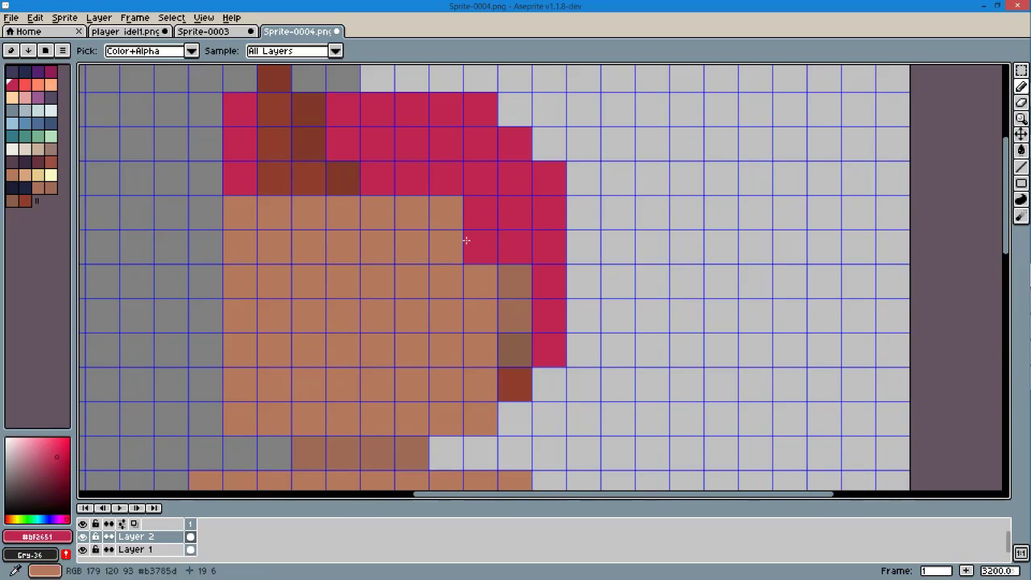
Sample the pink and dark brown hat colours while zooming in and out to check the hat
left_click(462, 237, "alt")
scroll(462, 237, "down", 5)
scroll(542, 325, "down", 3)
scroll(542, 324, "up", 5)
left_click(492, 375, "alt")
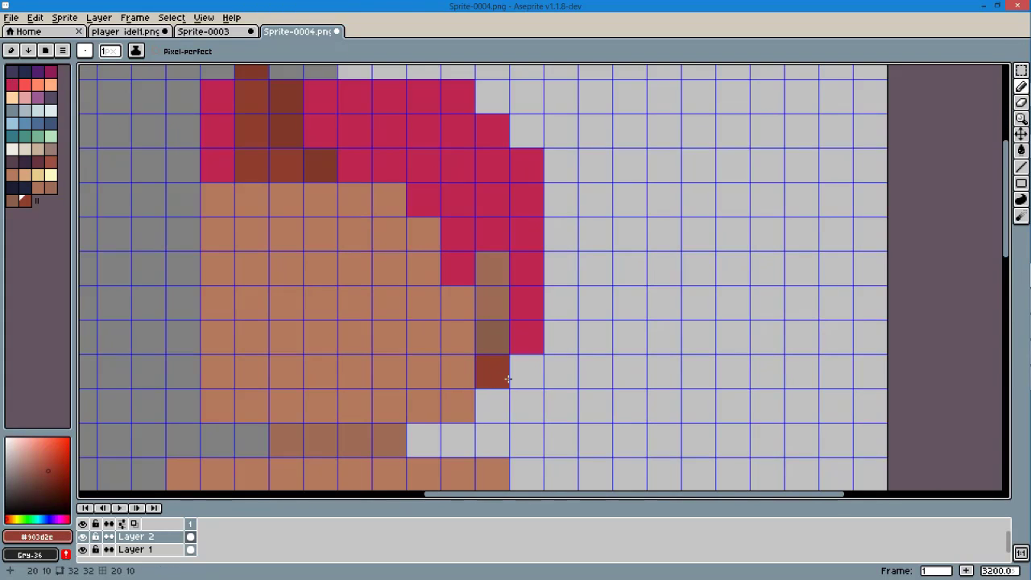
scroll(492, 387, "down", 3)
scroll(519, 400, "down", 2)
scroll(509, 393, "up", 4)
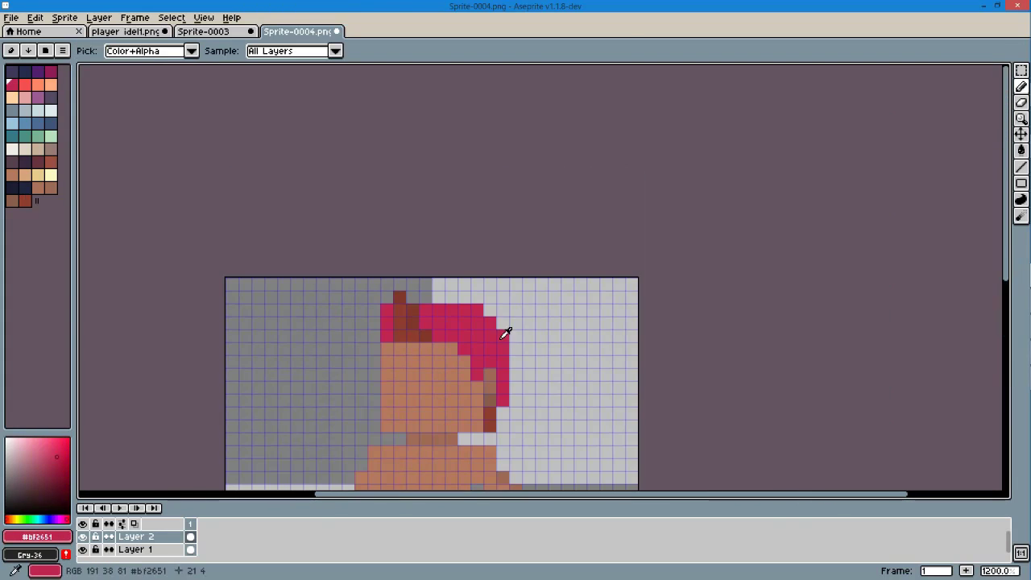
left_click(502, 329, "alt")
scroll(502, 330, "down", 4)
scroll(518, 347, "up", 2)
scroll(485, 308, "down", 2)
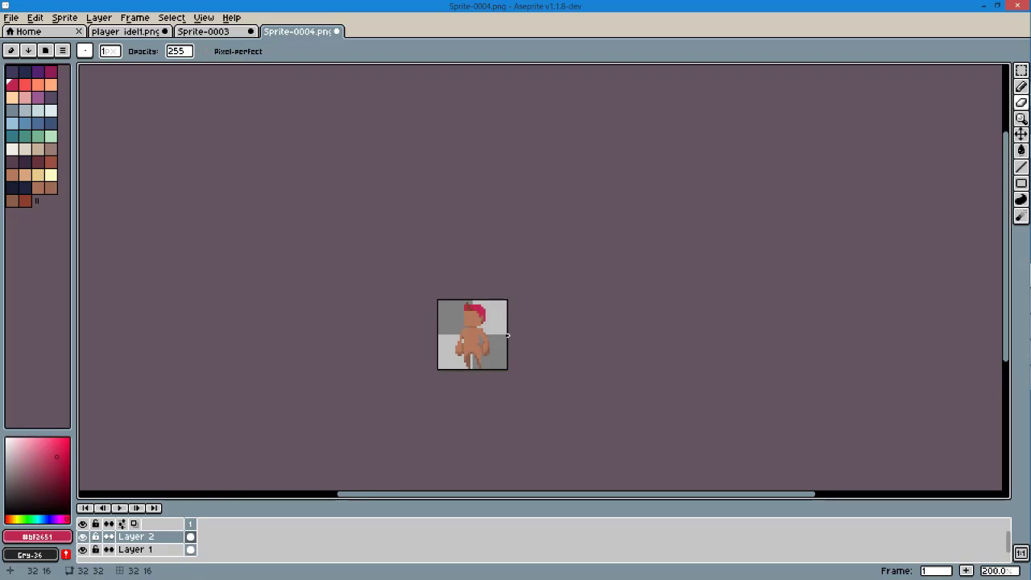
scroll(507, 336, "up", 4)
scroll(507, 335, "up", 3)
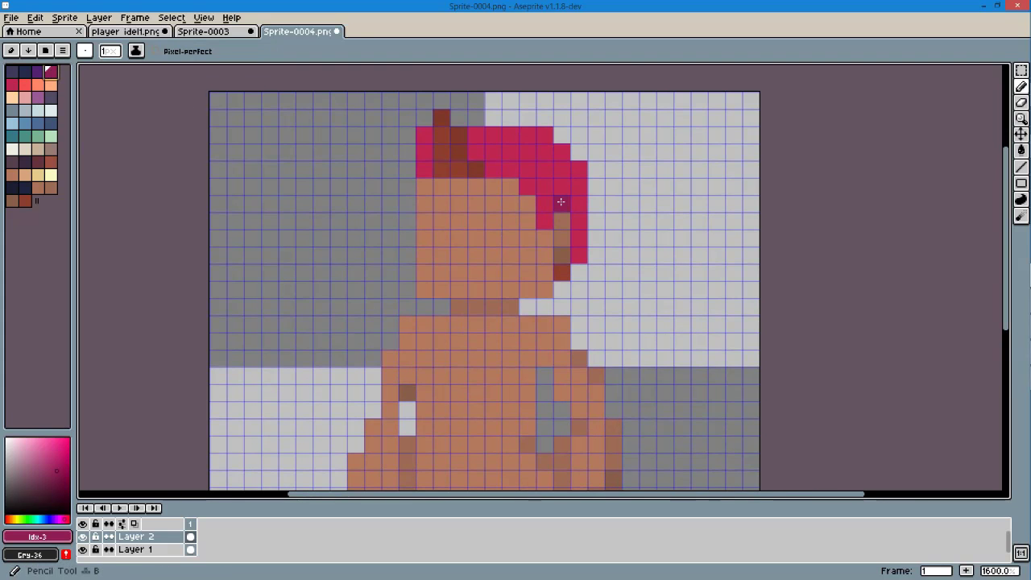
scroll(472, 154, "down", 7)
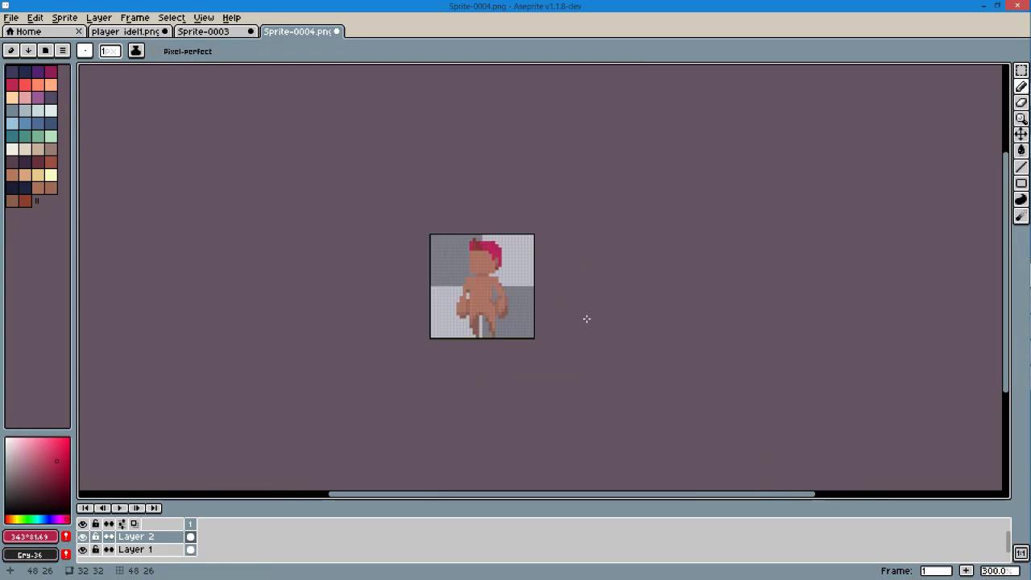
scroll(473, 295, "up", 6)
scroll(525, 395, "up", 1)
scroll(525, 395, "down", 7)
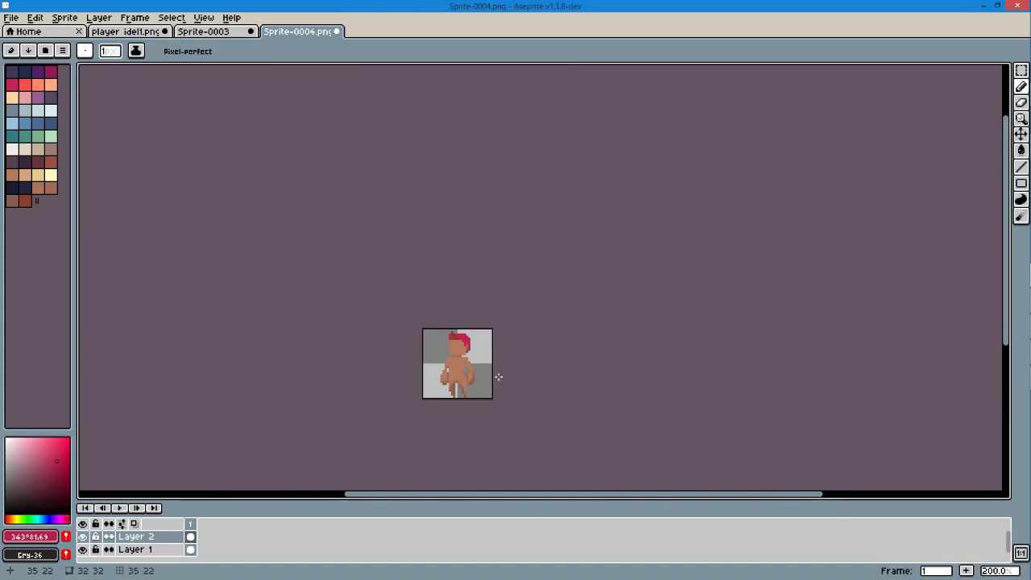
scroll(497, 376, "up", 8)
scroll(527, 318, "down", 8)
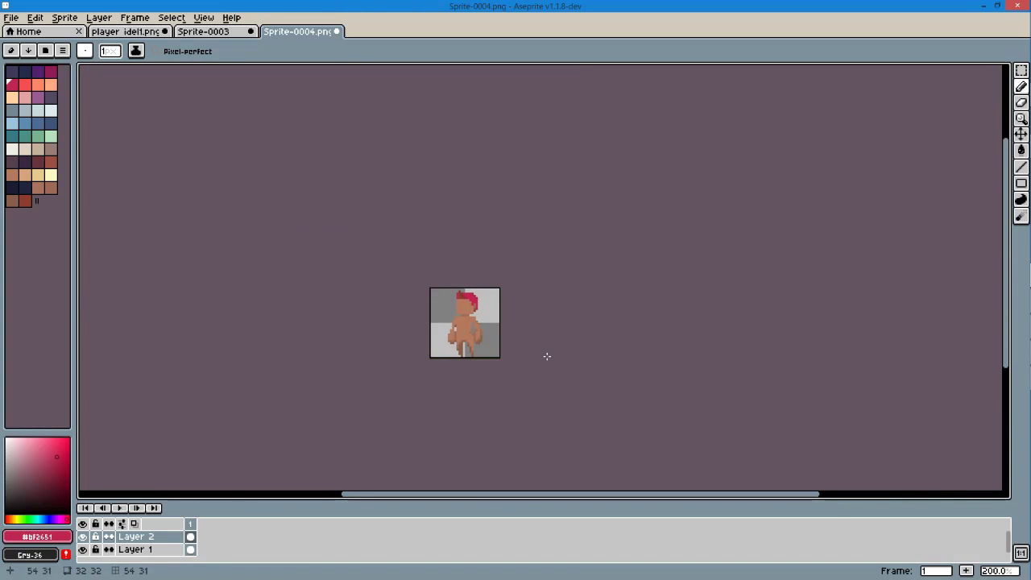
scroll(547, 356, "up", 6)
scroll(589, 285, "down", 6)
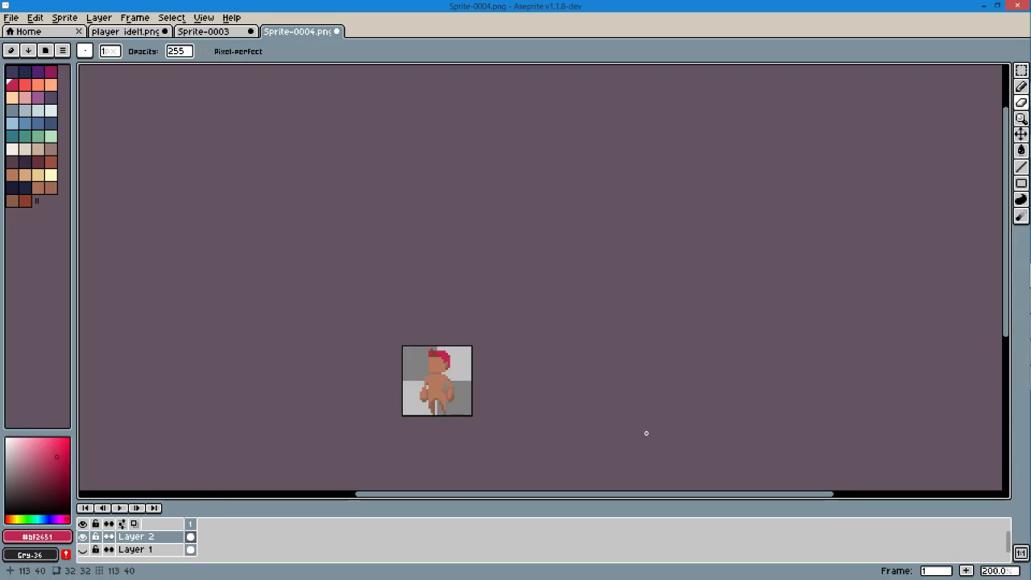
scroll(646, 434, "up", 5)
Paint a purple shirt shape with a curved stroke across the chest
scroll(486, 426, "up", 3)
left_click(610, 168, "alt")
scroll(588, 232, "down", 8)
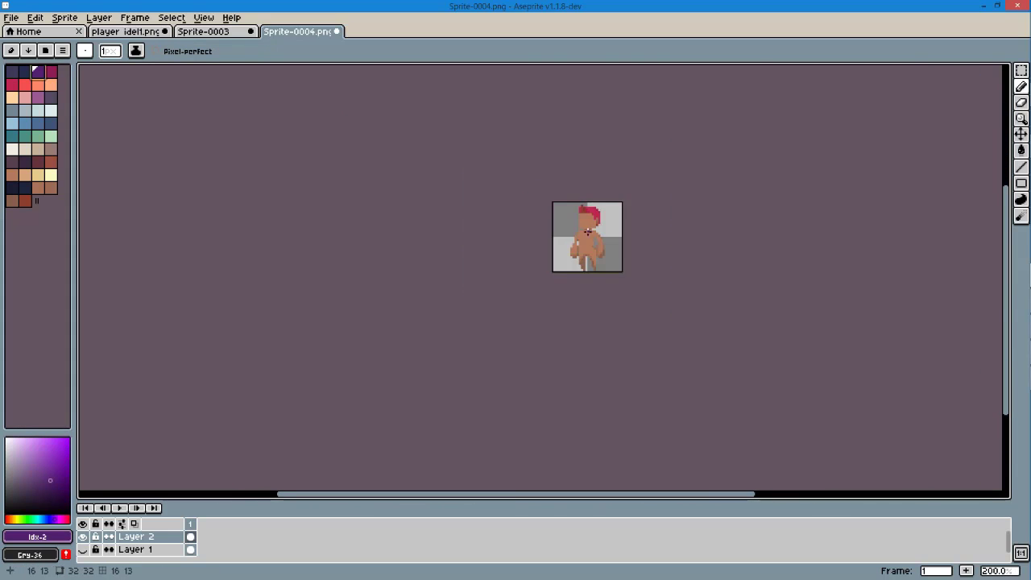
scroll(588, 232, "up", 10)
left_click_drag(498, 251, 471, 232)
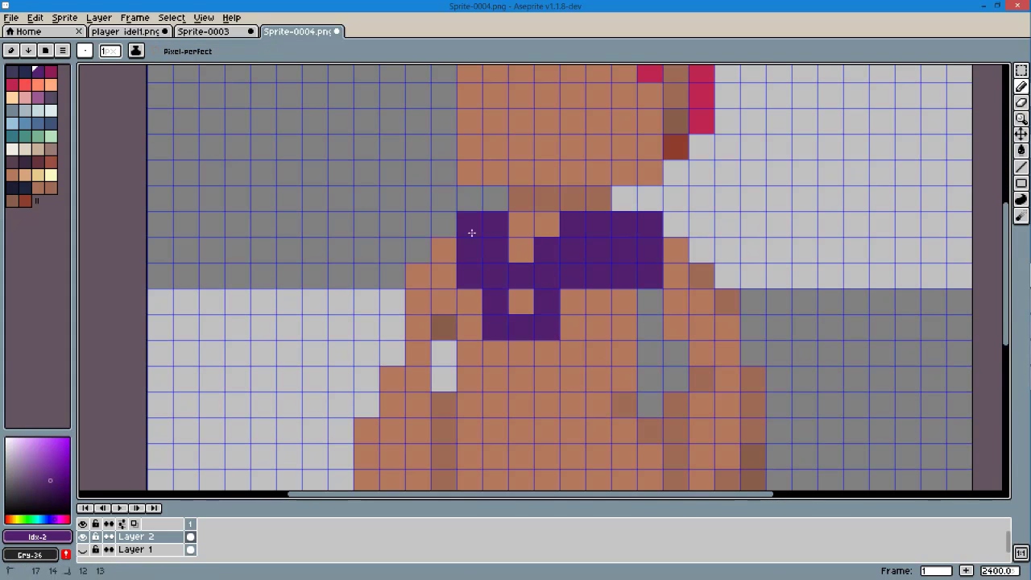
scroll(411, 338, "down", 3)
scroll(507, 288, "up", 4)
mouse_move(392, 168)
left_mouse_down()
mouse_move(617, 357)
mouse_move(601, 187)
mouse_move(449, 241)
left_mouse_up()
Sample the skin and shirt colours and try lighter and darker purple shades for shading
left_click(395, 258, "alt")
scroll(564, 381, "down", 2)
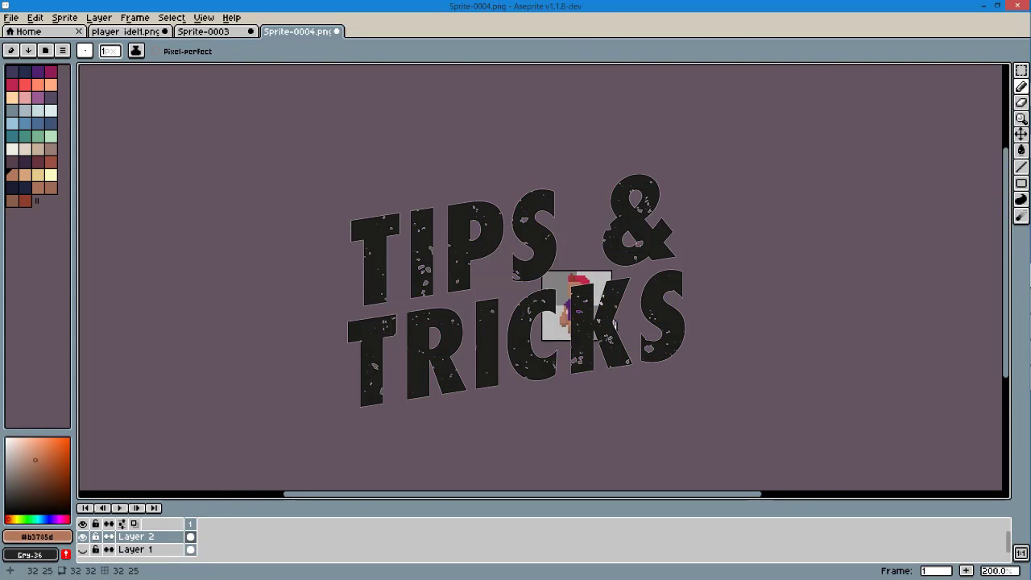
scroll(524, 266, "up", 1)
left_click(379, 242, "alt")
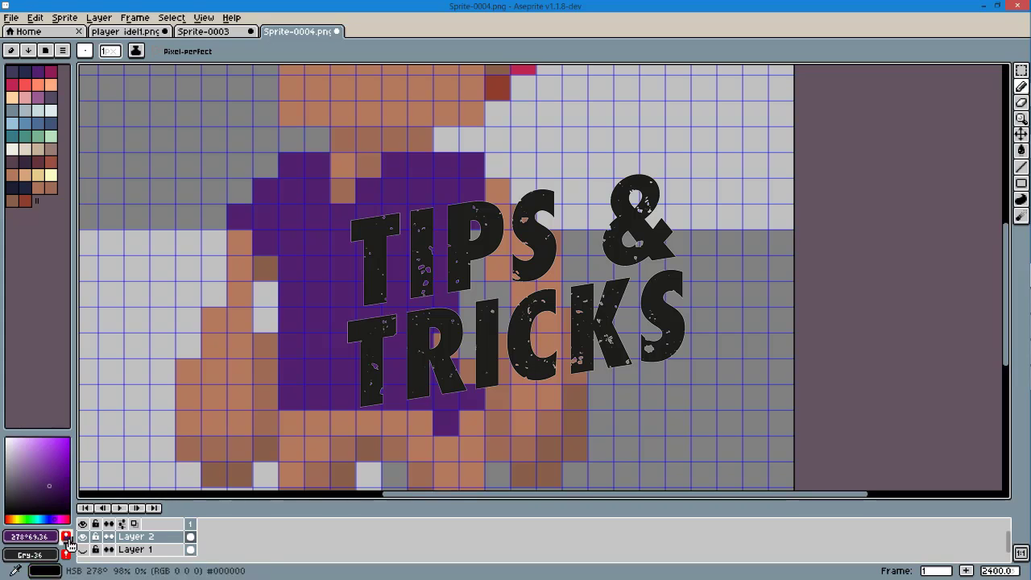
scroll(543, 403, "down", 4)
scroll(521, 315, "up", 4)
left_click(47, 481)
scroll(484, 282, "up", 5)
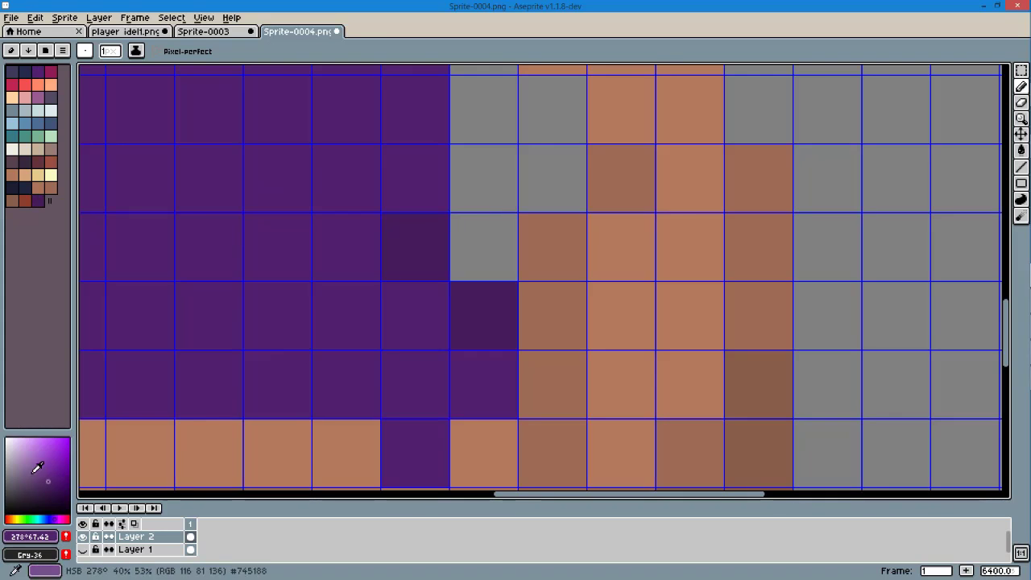
scroll(493, 341, "down", 10)
scroll(474, 315, "up", 5)
left_click(474, 315, "alt")
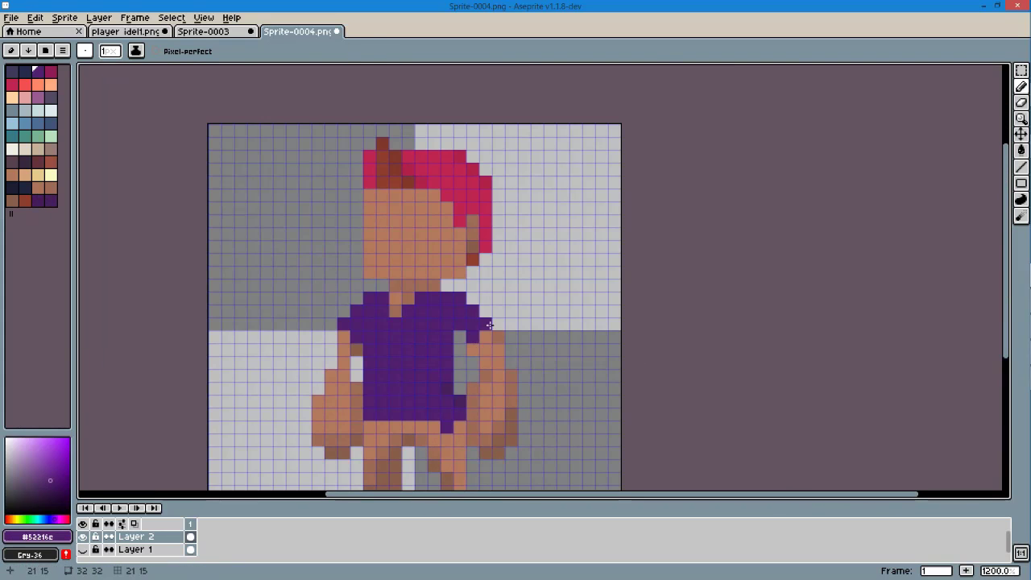
left_click(490, 324, "alt")
scroll(484, 339, "down", 5)
scroll(453, 422, "up", 2)
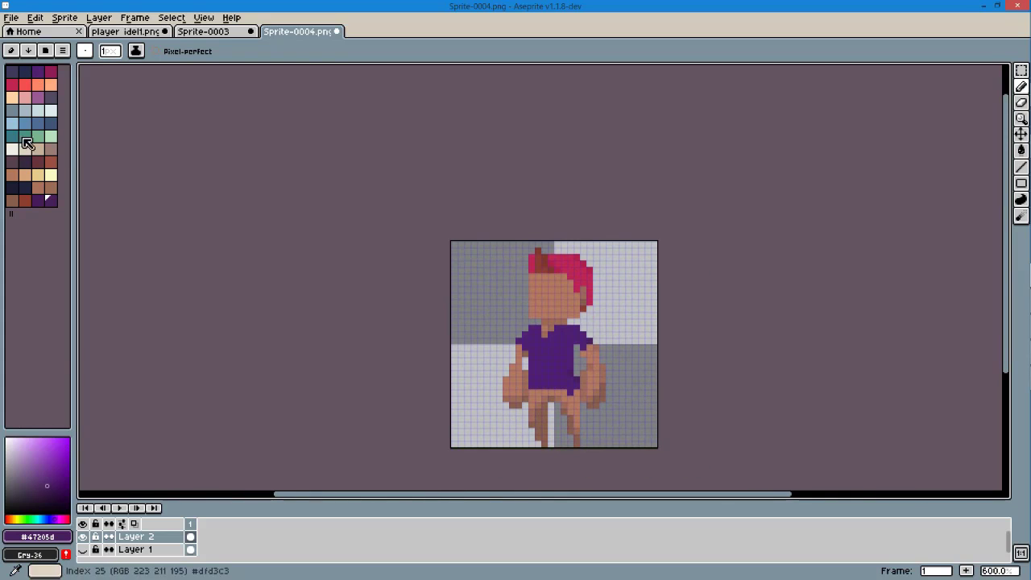
Paint blue-grey trousers over the character's legs
left_click(50, 123)
scroll(499, 196, "up", 6)
left_click_drag(345, 307, 599, 318)
left_click_drag(637, 88, 636, 344)
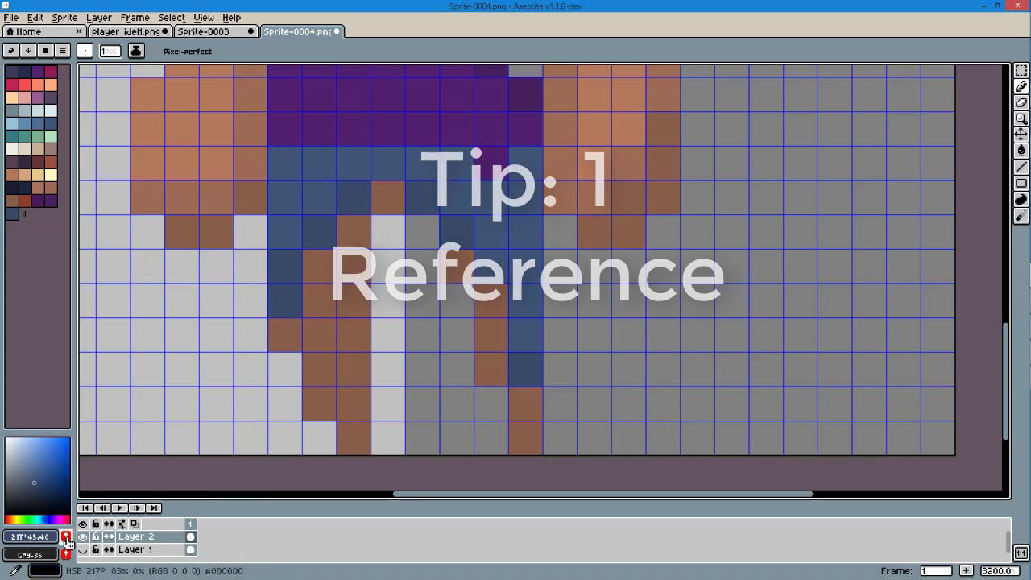
Paint dark blue shading down the trousers and choose another palette colour
left_click_drag(346, 299, 350, 376)
scroll(560, 339, "down", 10)
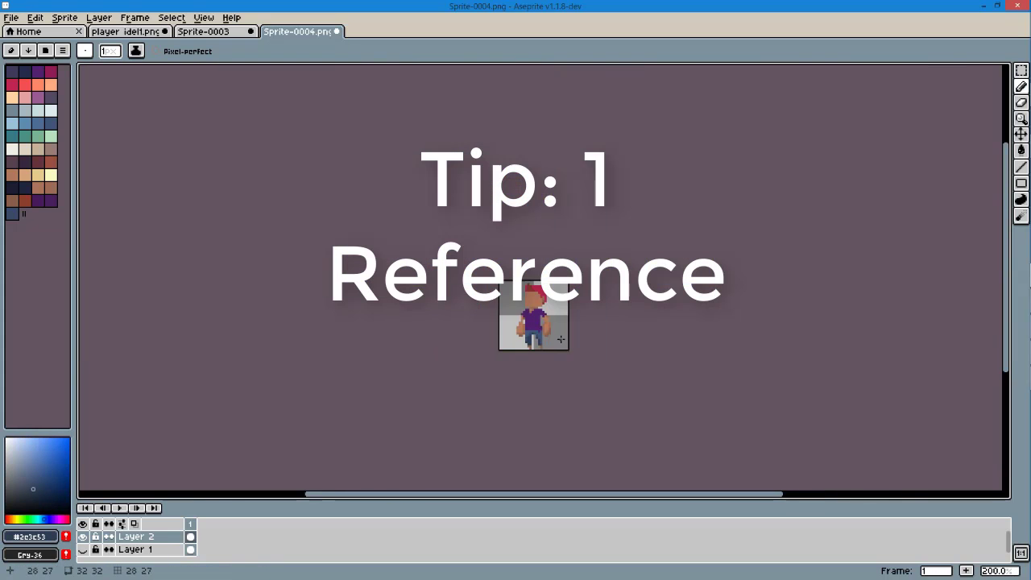
scroll(560, 339, "right", 2)
left_click(83, 549)
scroll(541, 319, "up", 8)
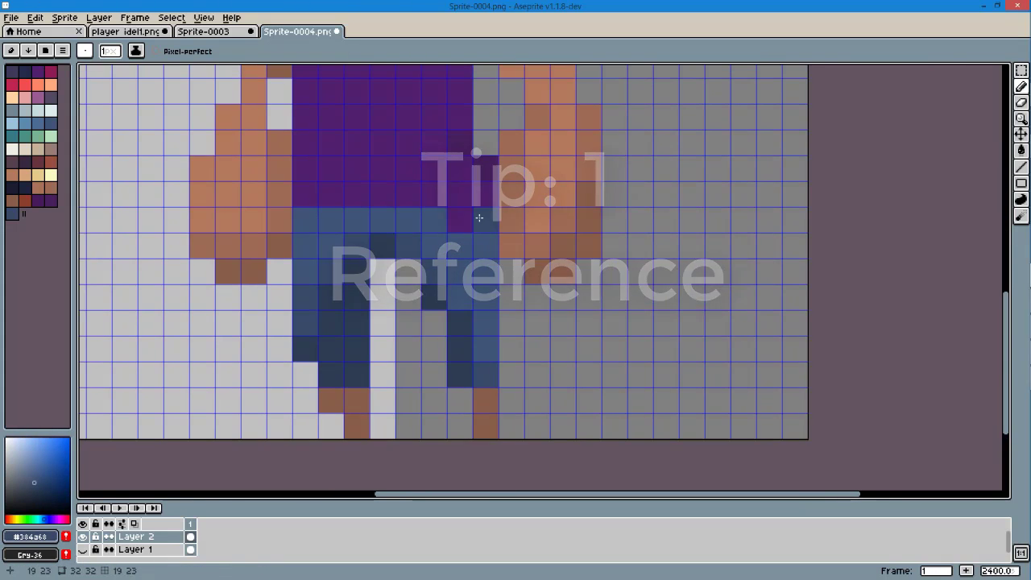
scroll(541, 319, "down", 8)
scroll(540, 319, "up", 4)
Sample the dark eye colour from the sprite
scroll(548, 339, "up", 3)
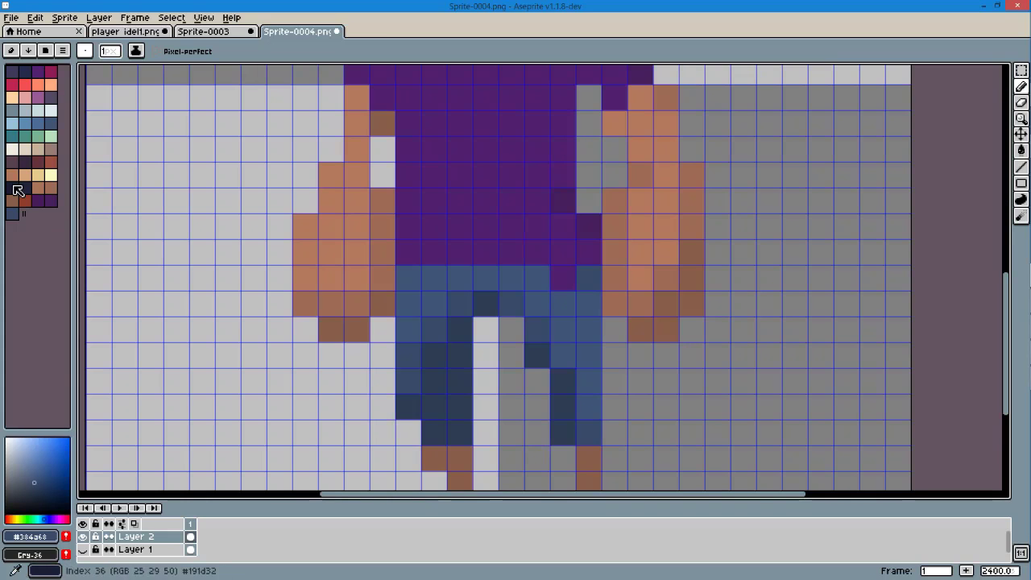
scroll(559, 385, "down", 6)
scroll(559, 384, "up", 5)
scroll(339, 311, "up", 1)
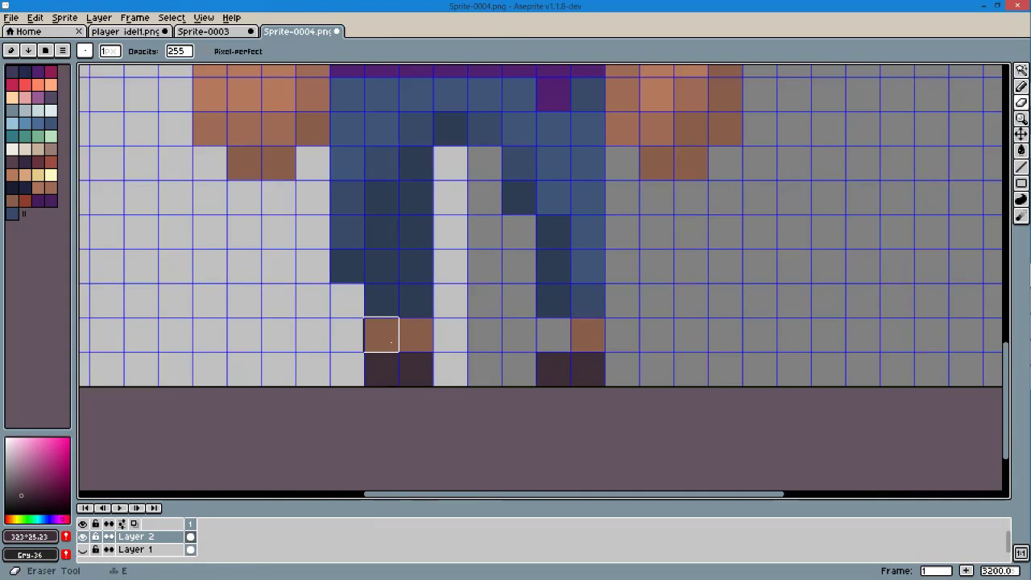
scroll(379, 334, "down", 6)
scroll(511, 438, "down", 1)
scroll(531, 397, "up", 7)
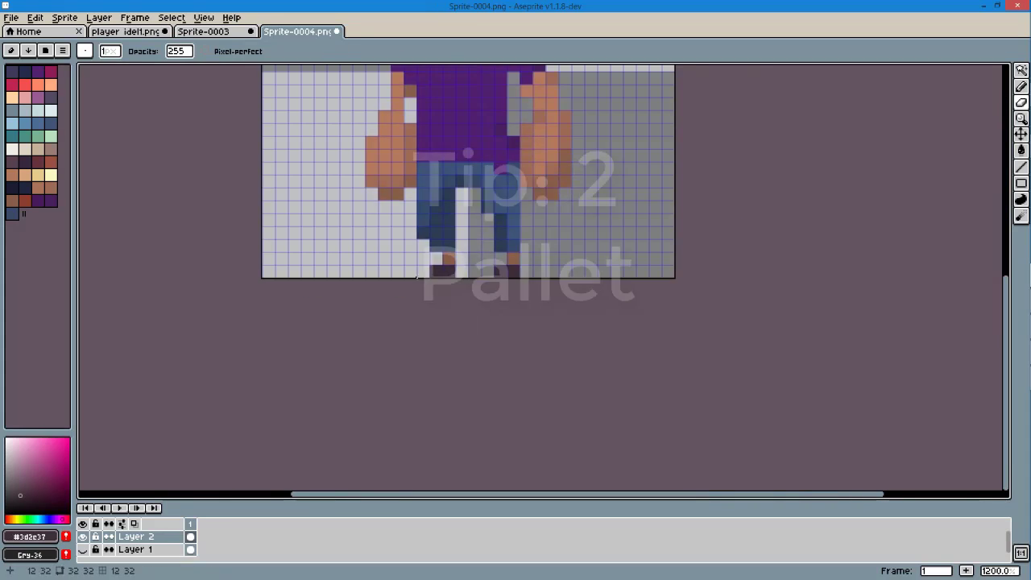
left_click(482, 257, "alt")
scroll(482, 257, "down", 3)
Sample the skin tone and a darker skin shade from the sprite
left_click(368, 265, "alt")
scroll(557, 333, "down", 4)
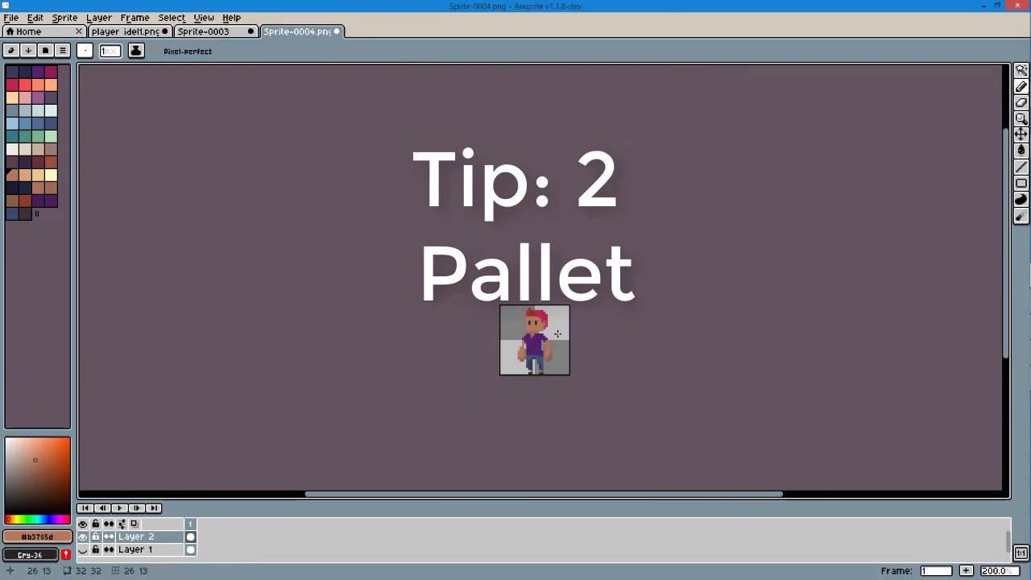
scroll(557, 334, "up", 3)
scroll(548, 323, "up", 4)
scroll(535, 309, "down", 7)
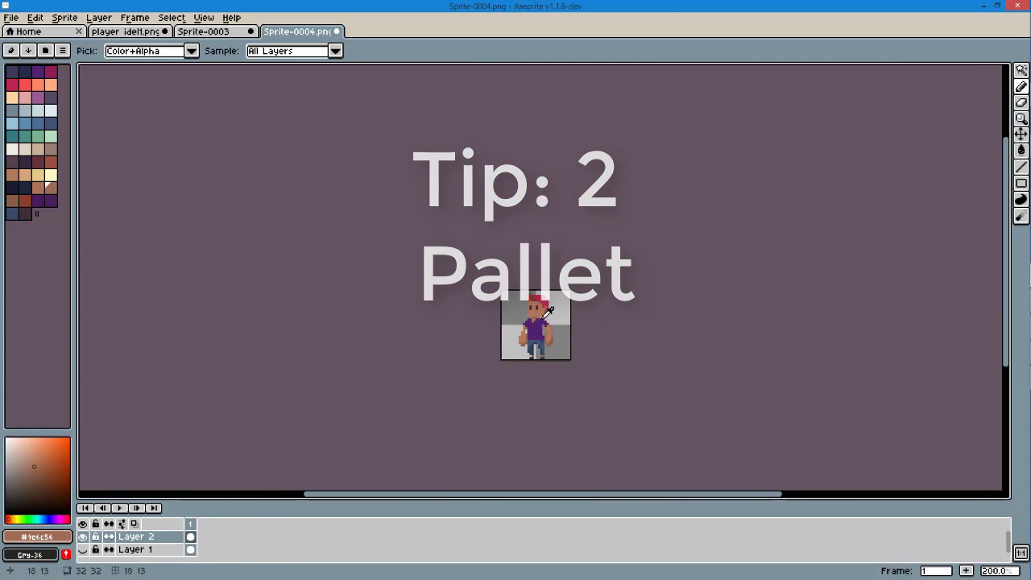
left_click(556, 333, "alt")
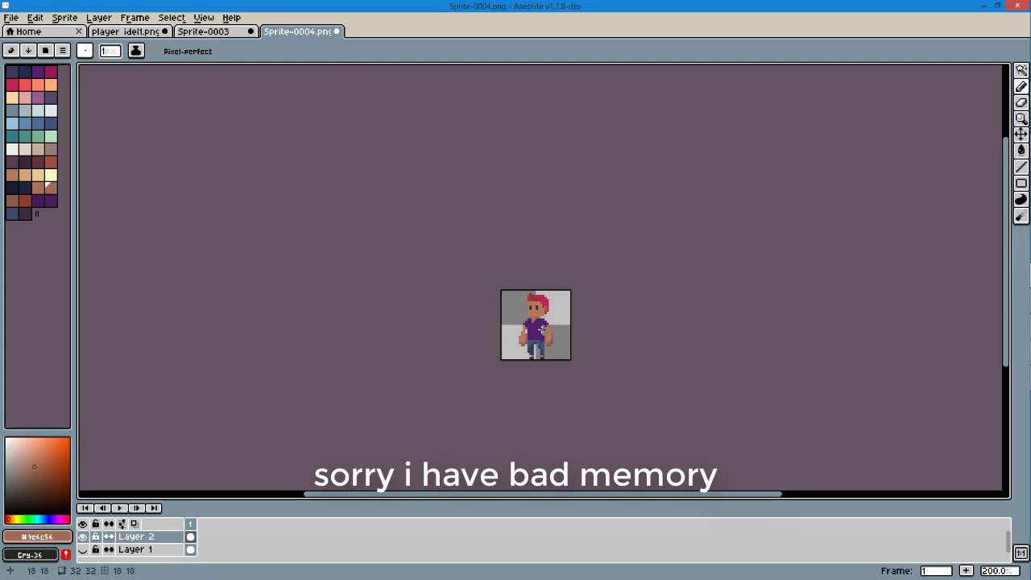
scroll(570, 373, "up", 4)
Add a second frame and move the selected upper body for the idle pose
key("alt+n")
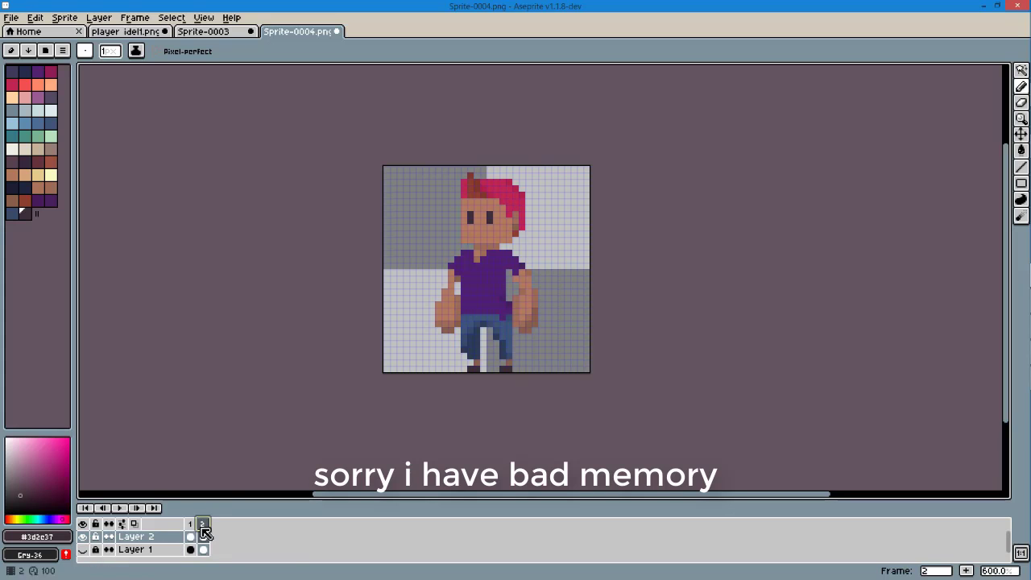
scroll(449, 357, "up", 2)
scroll(450, 356, "down", 2)
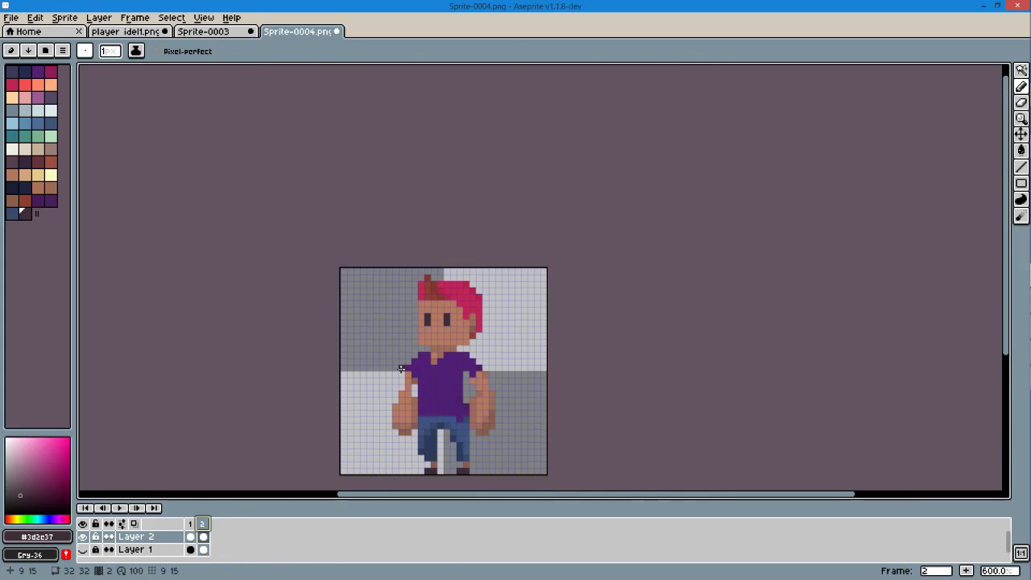
key("m")
left_click_drag(341, 263, 549, 407)
left_click(193, 529)
left_click(201, 526)
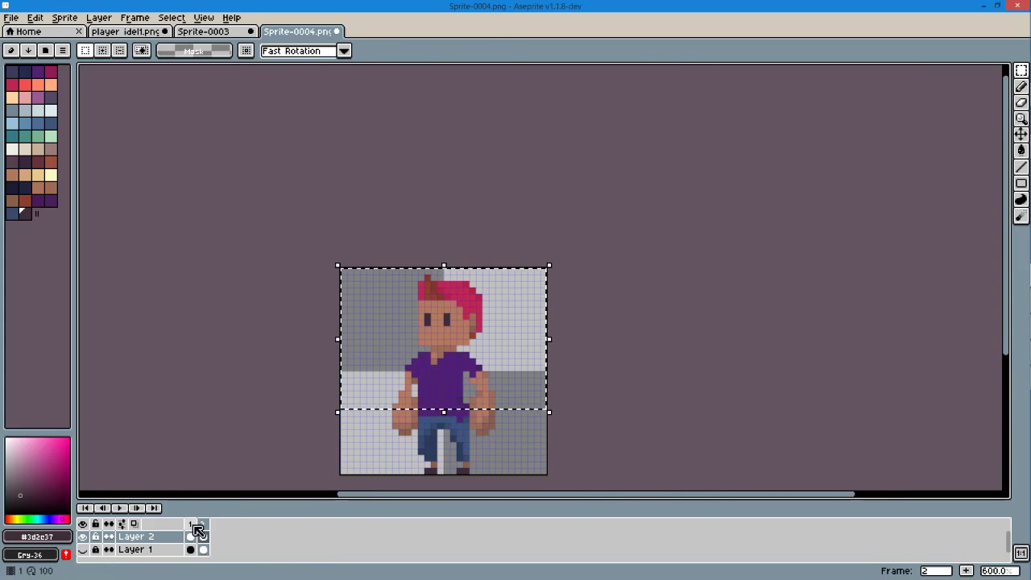
Return to the pencil with the darker skin shade and go back to the first frame
scroll(474, 358, "up", 5)
key("b")
left_click(518, 305, "alt")
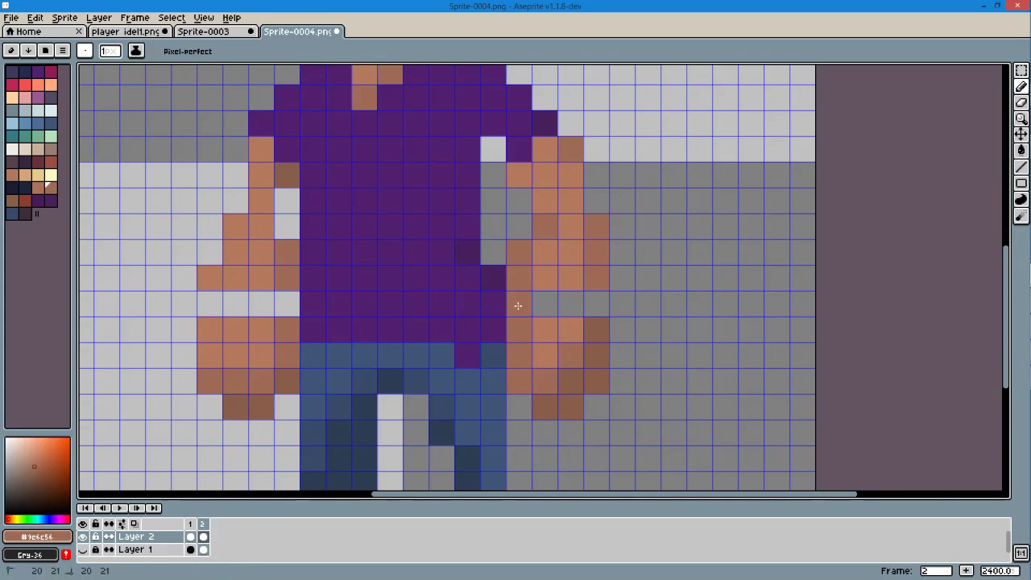
scroll(217, 296, "down", 5)
left_click(191, 525)
Add new frames after frame 2 until the timeline holds five frames
right_click(208, 539)
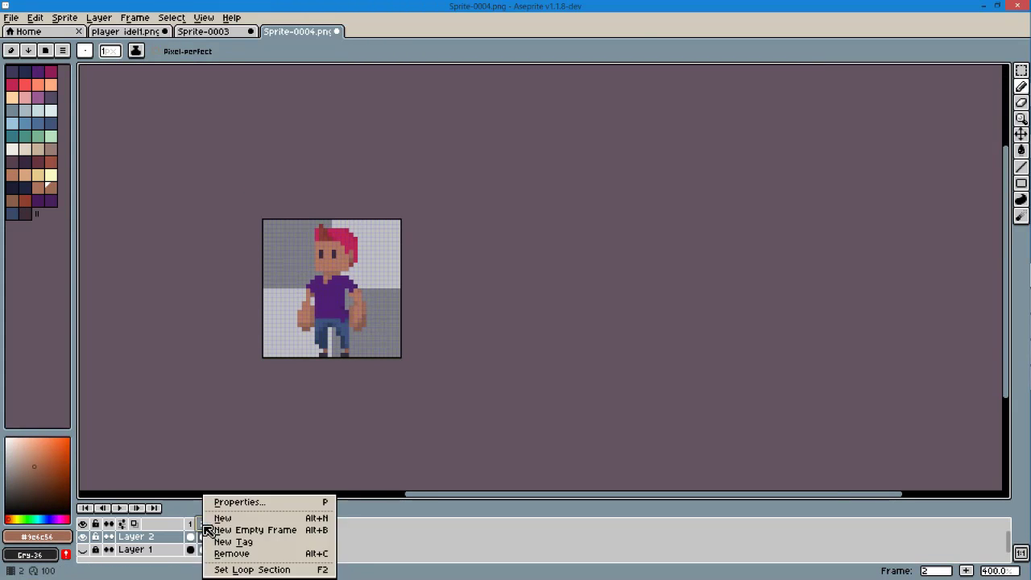
left_click(211, 540)
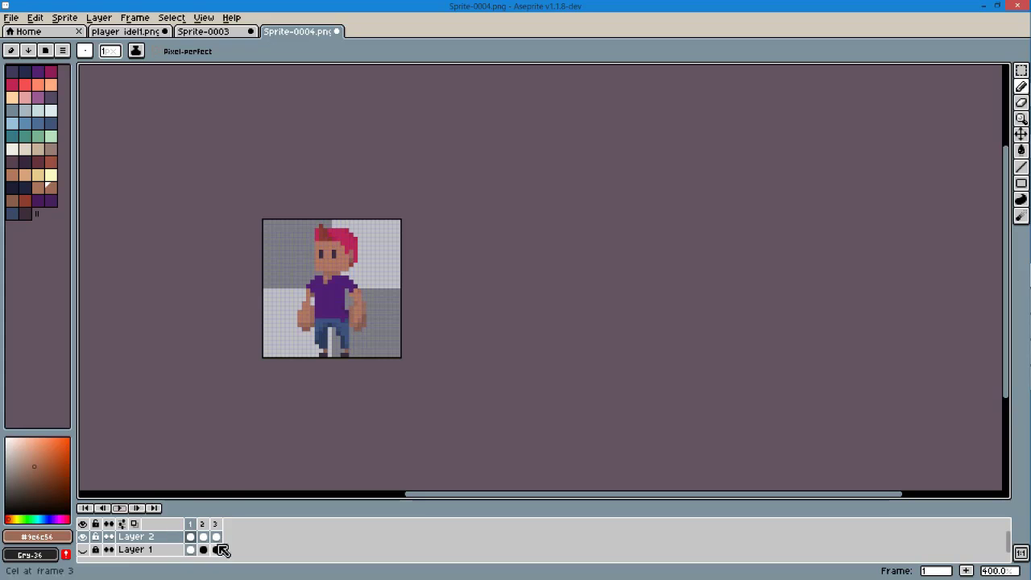
left_click(965, 571)
scroll(322, 486, "up", 1)
key("Return")
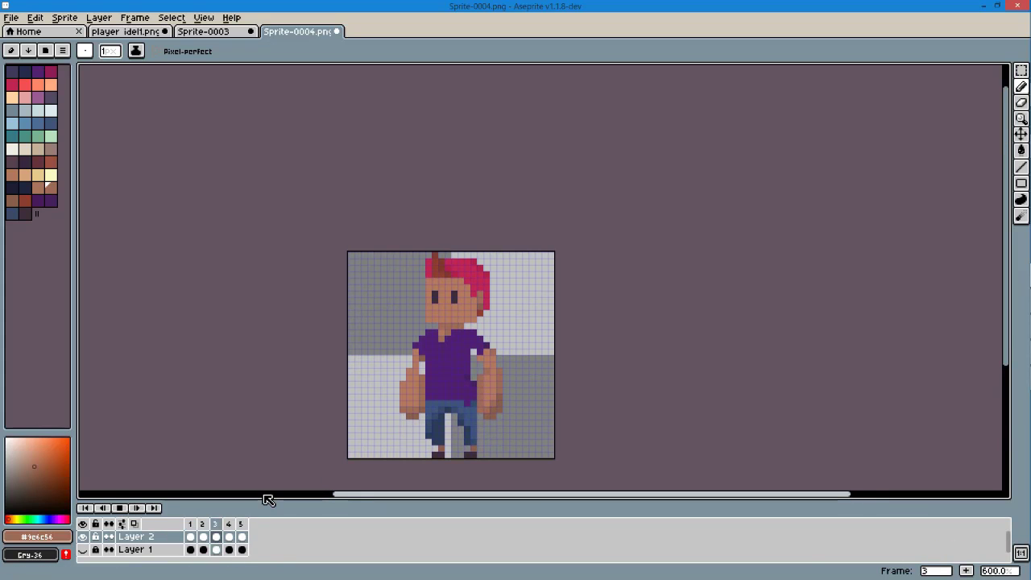
scroll(504, 255, "up", 4)
scroll(505, 256, "down", 5)
Play and stop the animation preview, stepping between frames and stopping on frame 2
key("Return")
scroll(555, 337, "up", 1)
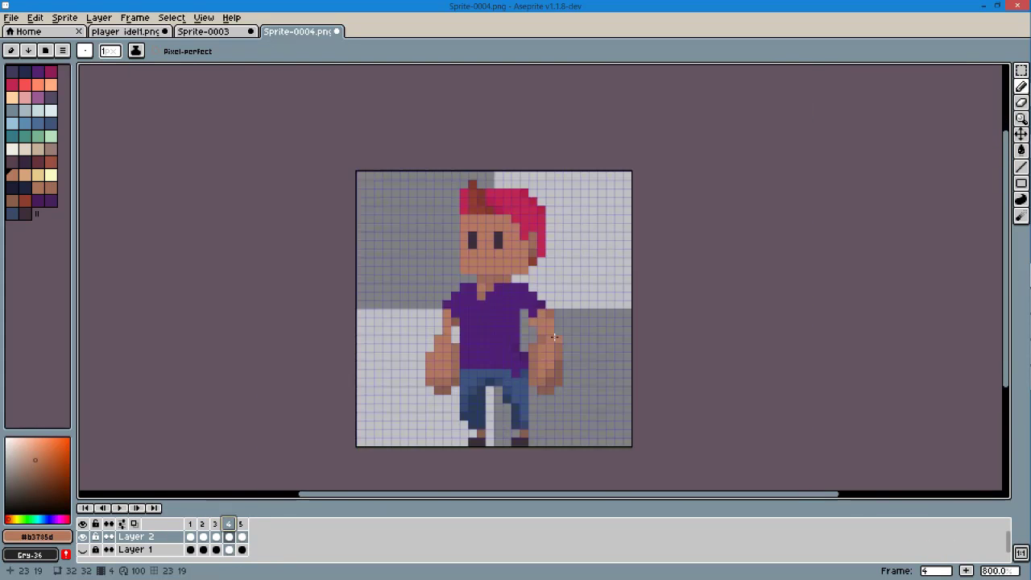
scroll(554, 336, "up", 4)
scroll(403, 435, "down", 5)
scroll(243, 525, "up", 4)
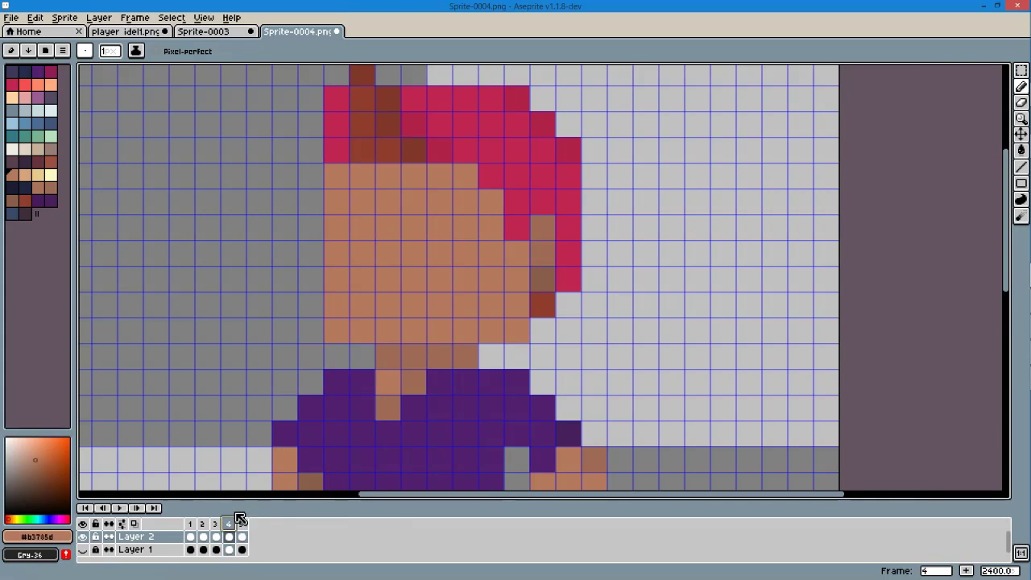
scroll(315, 414, "down", 5)
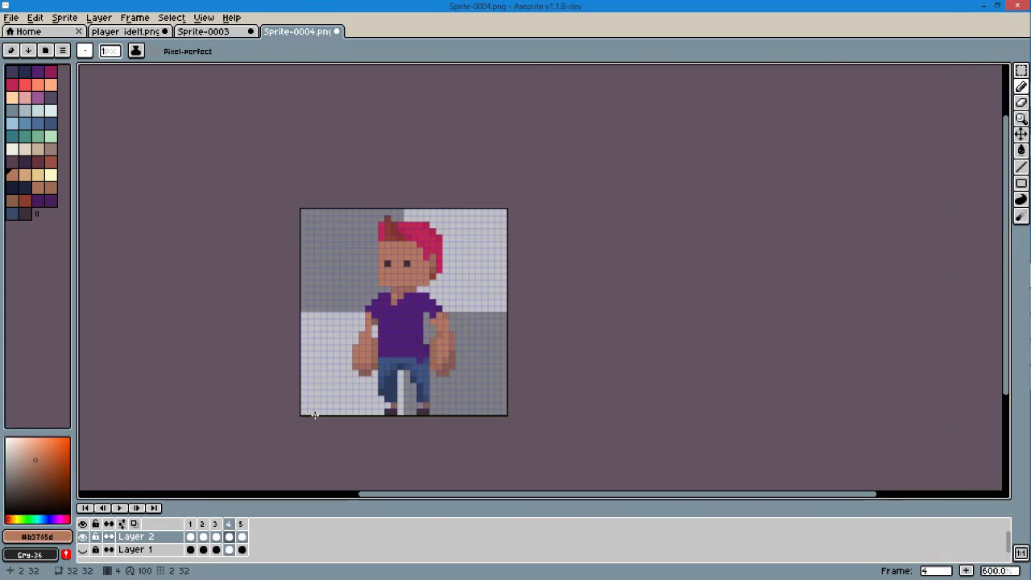
key("Return")
scroll(247, 532, "down", 3)
scroll(250, 533, "up", 4)
key("Return")
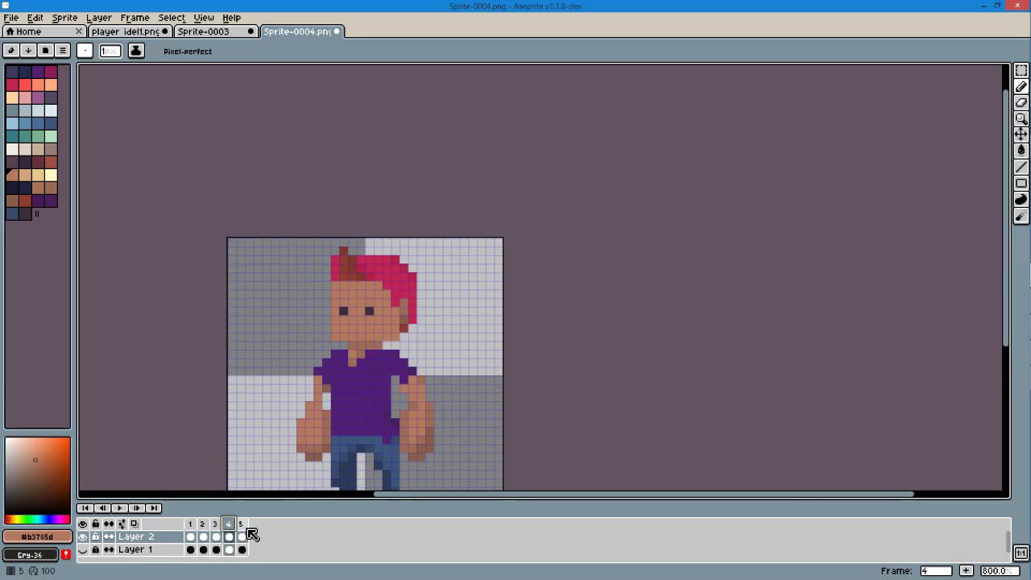
scroll(428, 296, "up", 5)
key("Return")
scroll(558, 382, "down", 4)
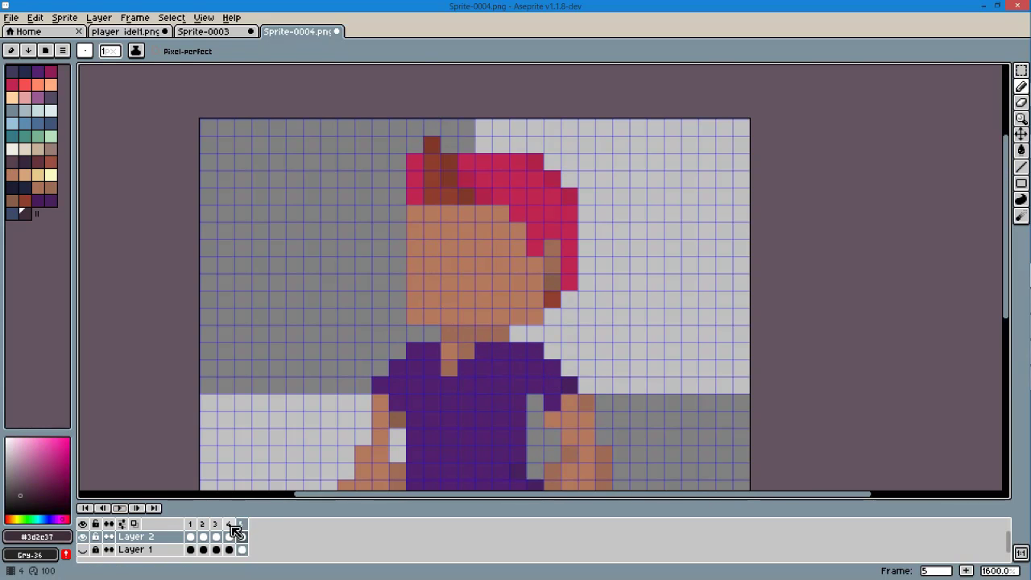
scroll(345, 451, "down", 5)
left_click(203, 526)
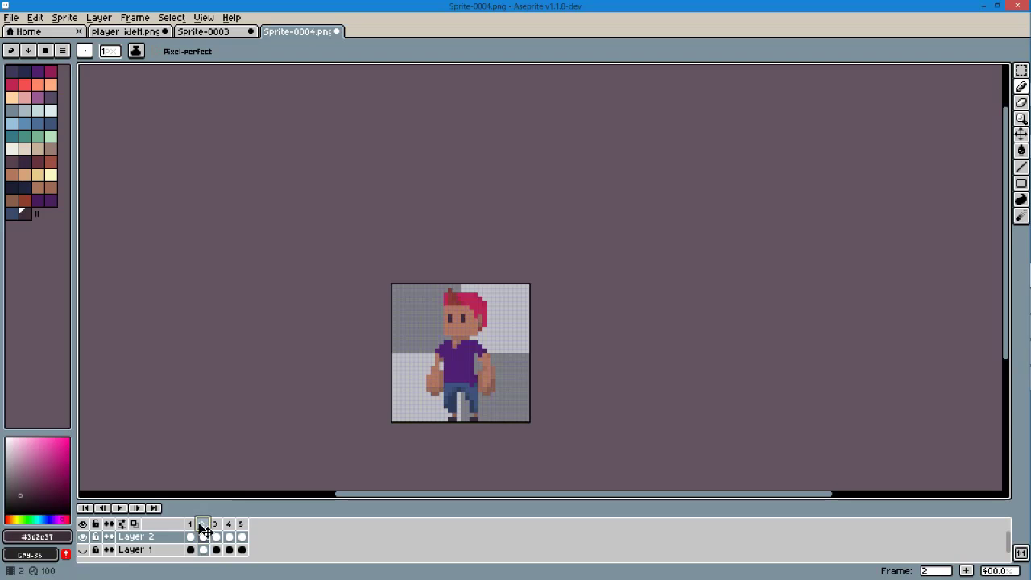
Add a sixth frame and tag the animation frames as IDEL
right_click(232, 540)
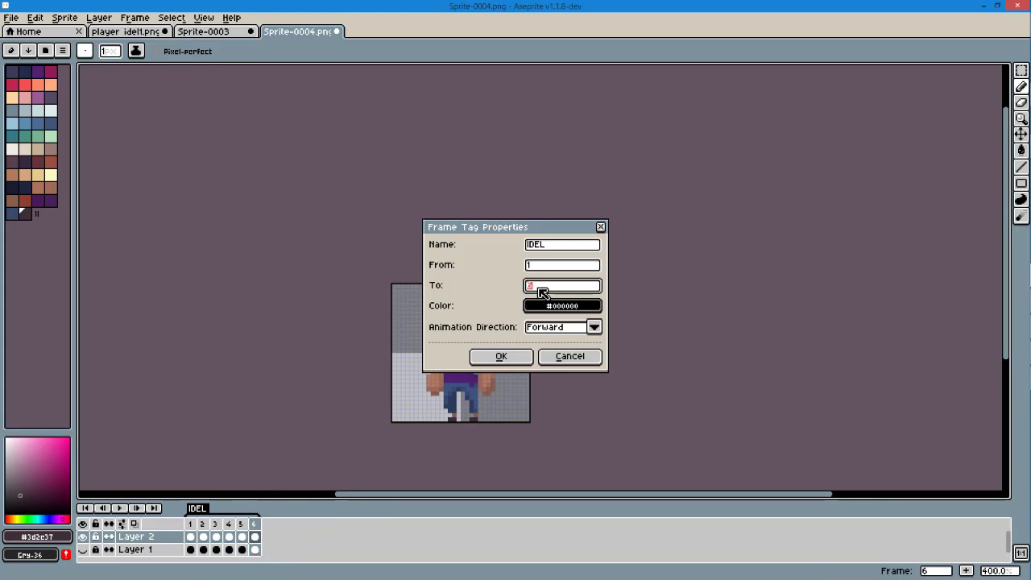
key("Return")
scroll(430, 362, "up", 2)
scroll(387, 327, "up", 3)
scroll(321, 419, "down", 2)
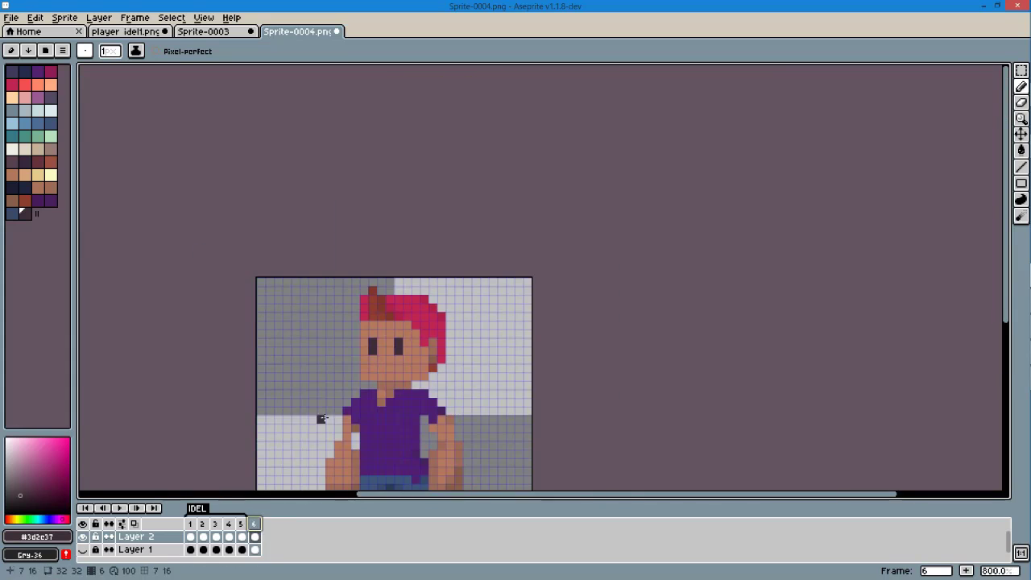
scroll(321, 419, "up", 3)
scroll(341, 451, "up", 1)
scroll(497, 430, "up", 2)
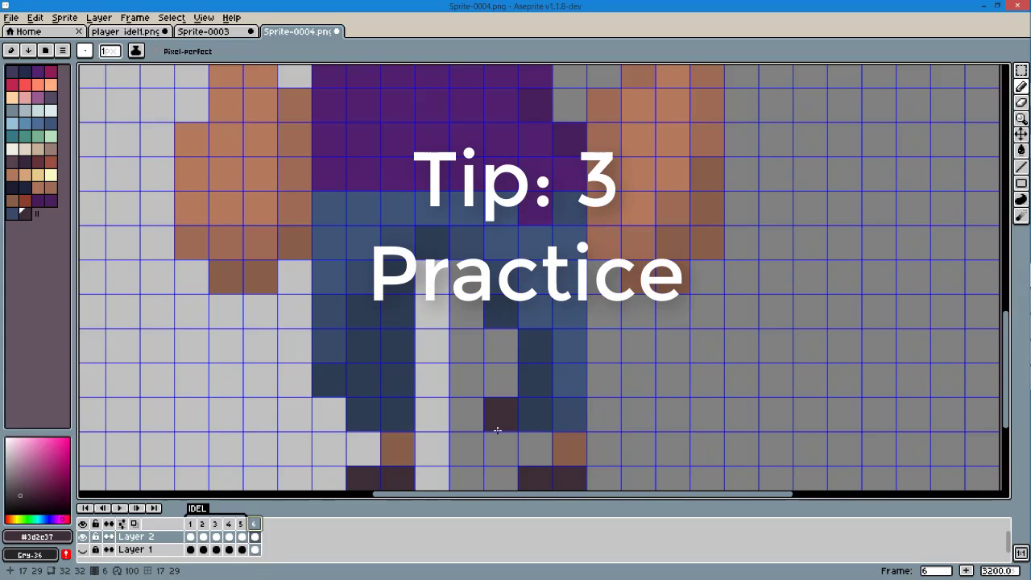
On frame 6, marquee-select the character's left leg and move it slightly up and right
key("m")
left_click_drag(242, 290, 416, 492)
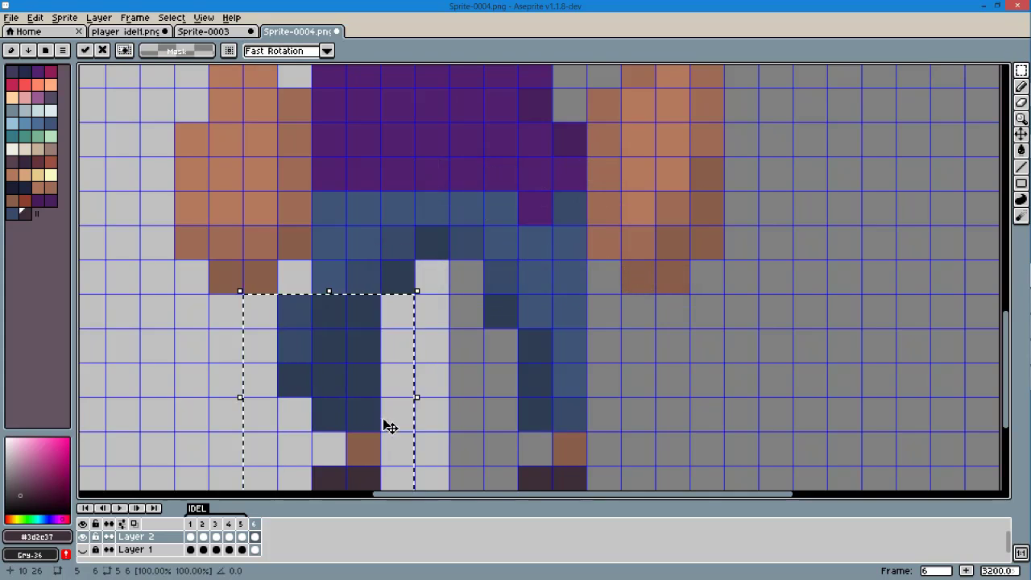
scroll(387, 426, "down", 1)
scroll(391, 385, "down", 1)
scroll(392, 385, "up", 1)
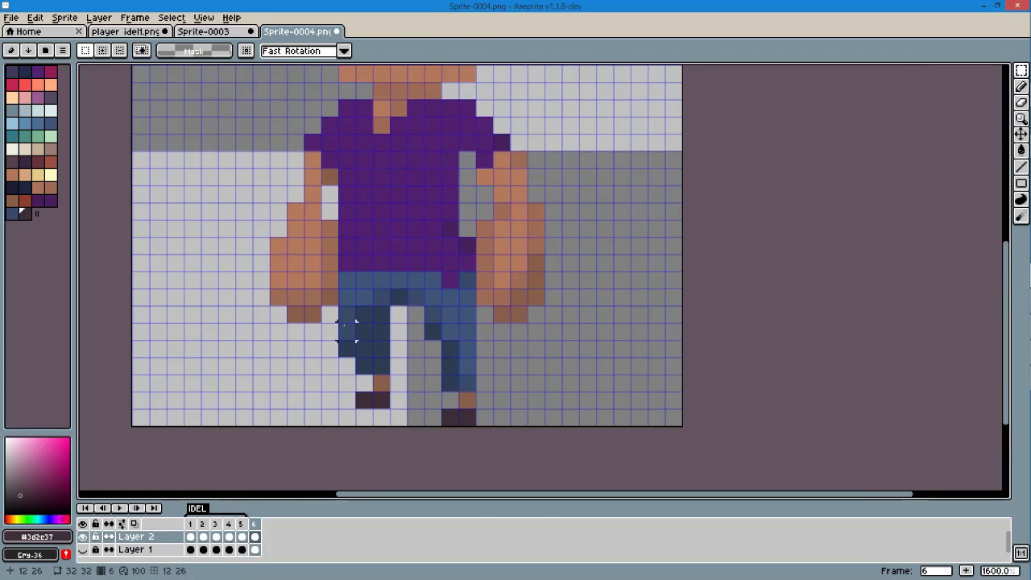
left_click_drag(360, 373, 376, 339)
scroll(376, 338, "down", 4)
left_click(254, 535)
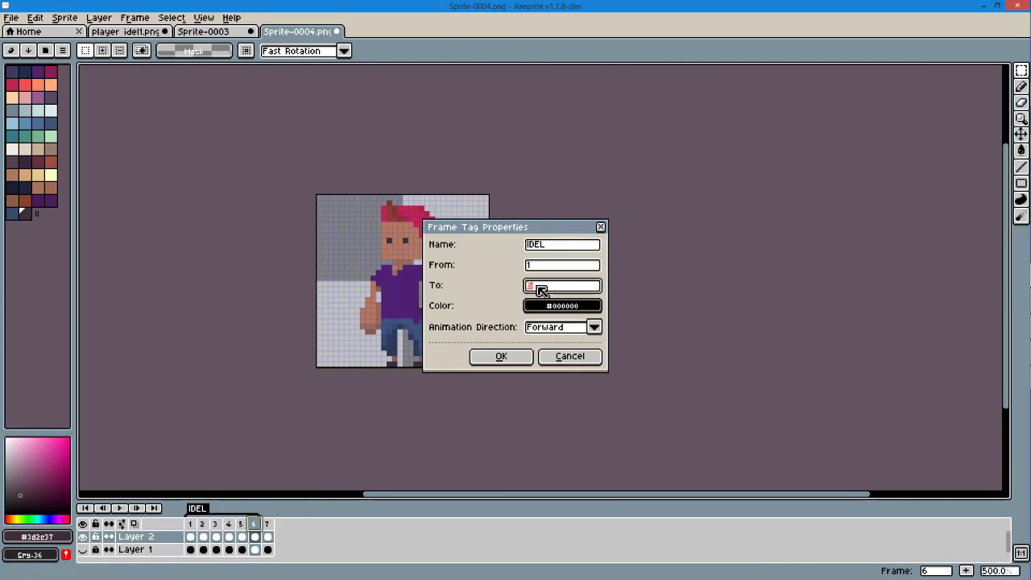
left_click_drag(247, 529, 269, 538)
Shift the selected legs one pixel right and delete the old dark foot pixel block
left_click(125, 511)
scroll(462, 392, "up", 4)
scroll(463, 391, "up", 3)
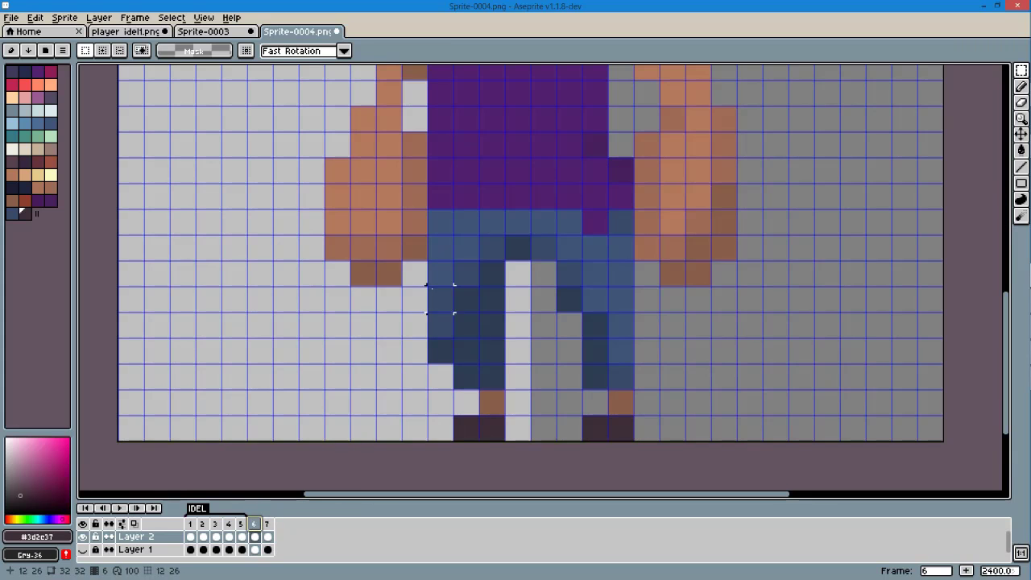
left_click_drag(375, 260, 506, 440)
mouse_move(469, 318)
left_mouse_down()
mouse_move(489, 304)
mouse_move(523, 380)
left_mouse_up()
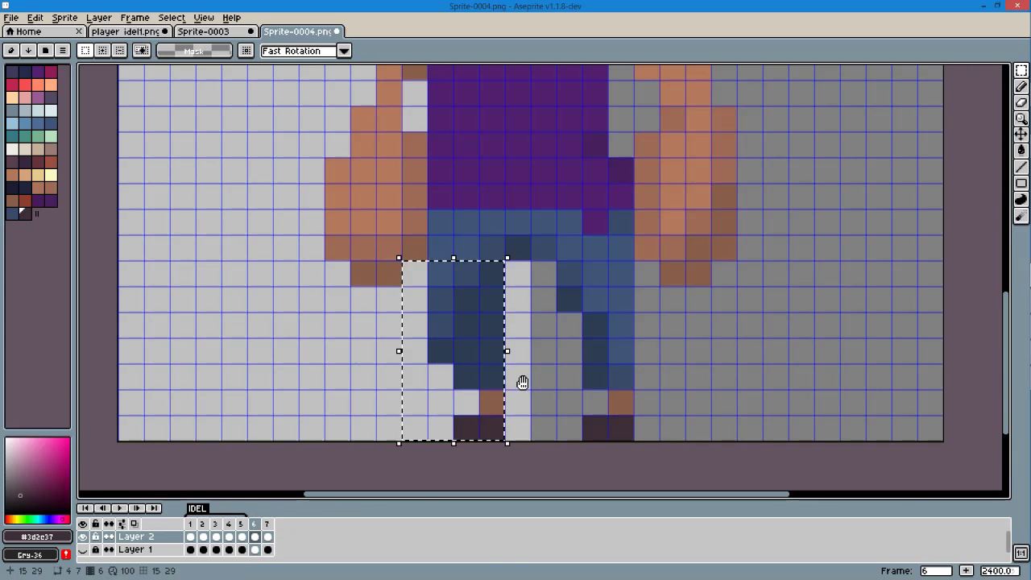
left_click_drag(384, 151, 413, 177)
key("Delete")
Pick the brown shoe colour with the pencil and paste the copied legs onto the frame
key("b")
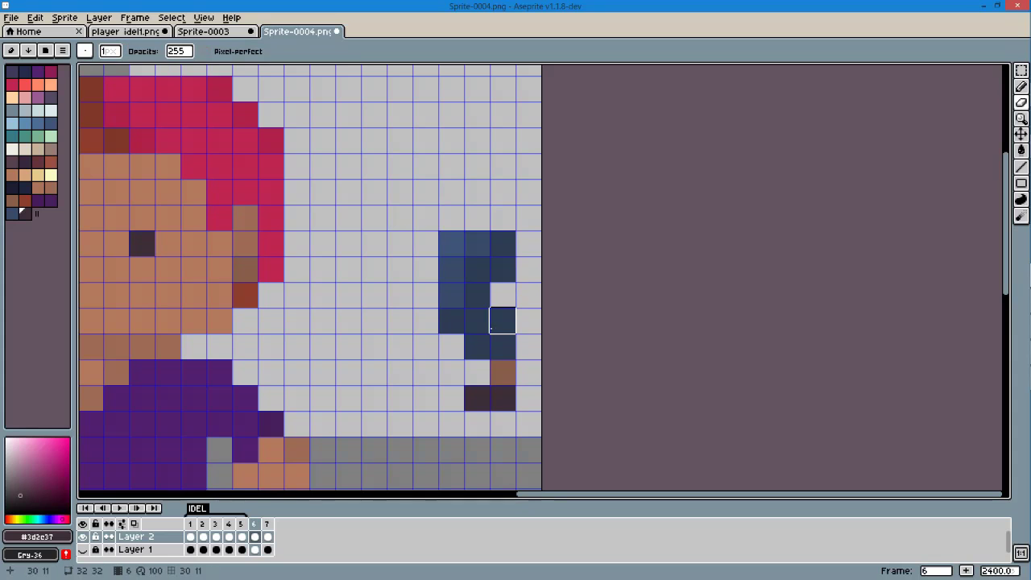
left_click(430, 373, "alt")
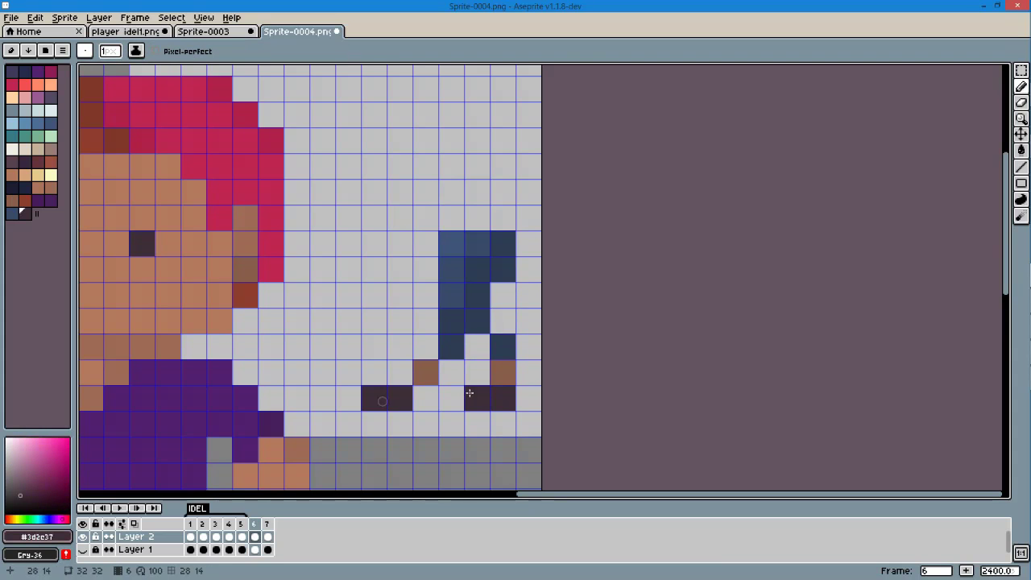
scroll(449, 292, "down", 6)
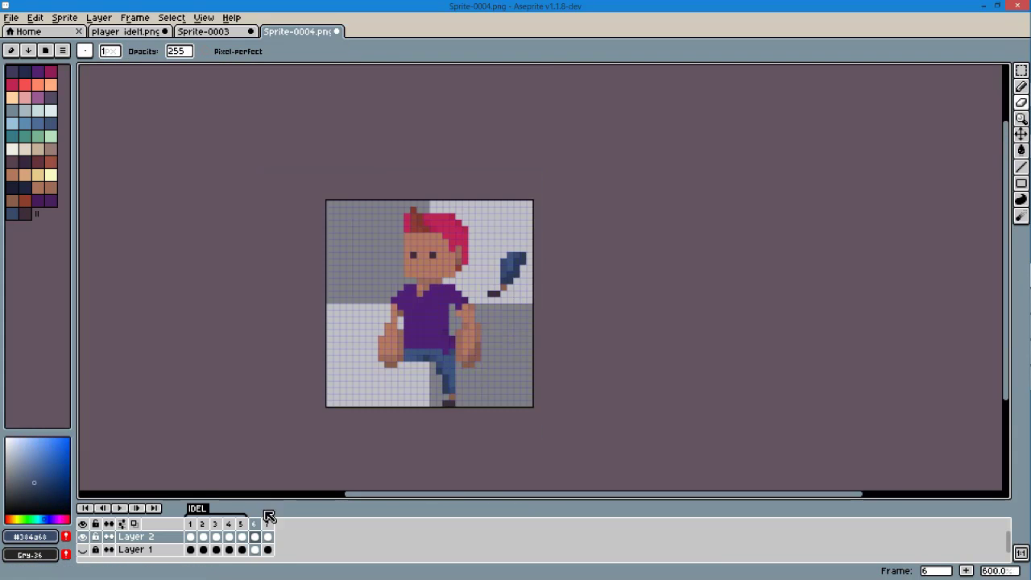
scroll(489, 294, "up", 2)
key("ctrl+v")
scroll(473, 334, "down", 1)
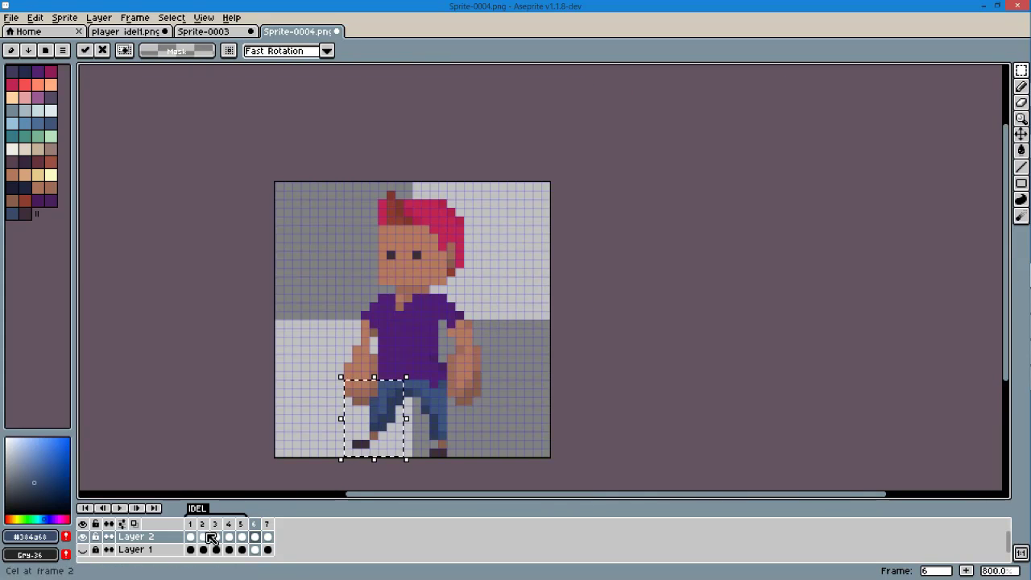
left_click(267, 525)
key("ctrl+z")
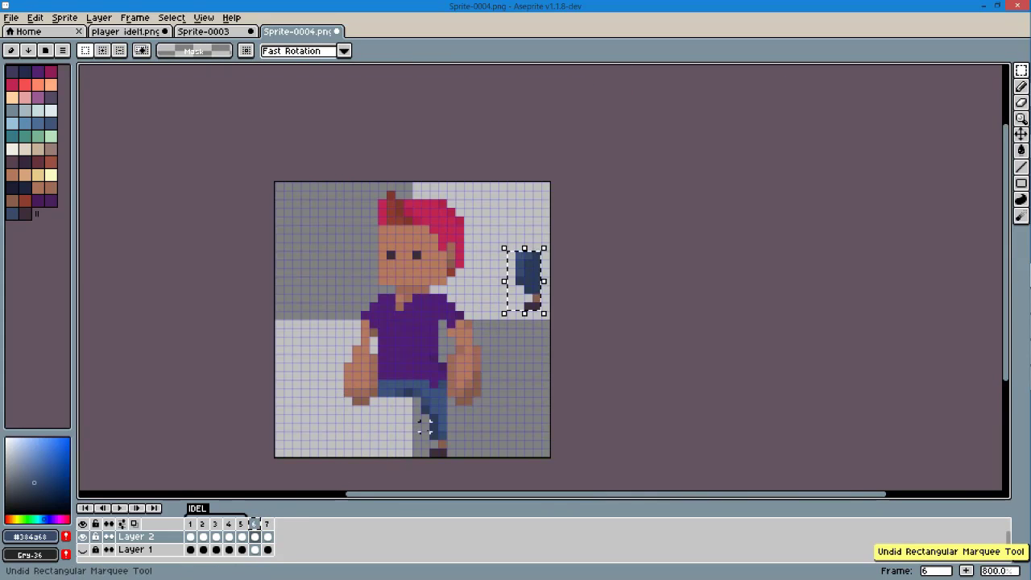
left_click(267, 524)
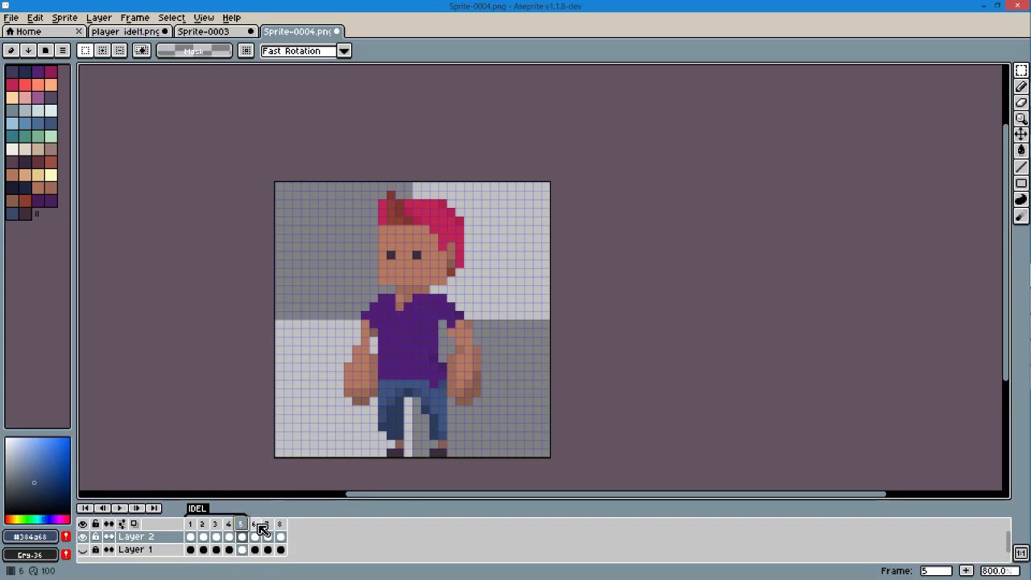
On frame 7, pencil dark foot pixels under the legs
left_click(265, 525)
scroll(379, 433, "up", 2)
scroll(403, 403, "up", 2)
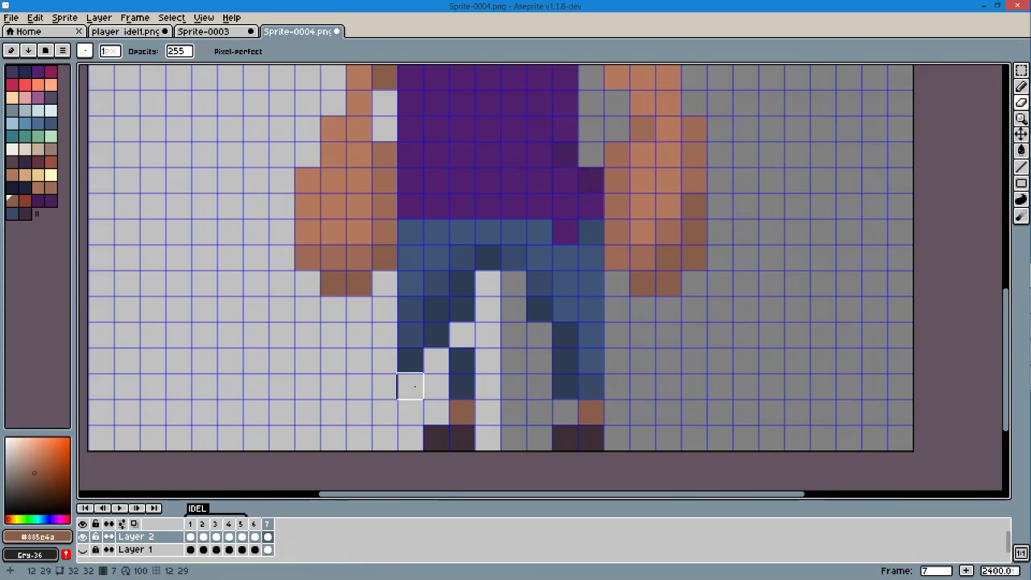
left_click(448, 439, "alt")
left_click_drag(419, 412, 358, 412)
scroll(355, 237, "down", 4)
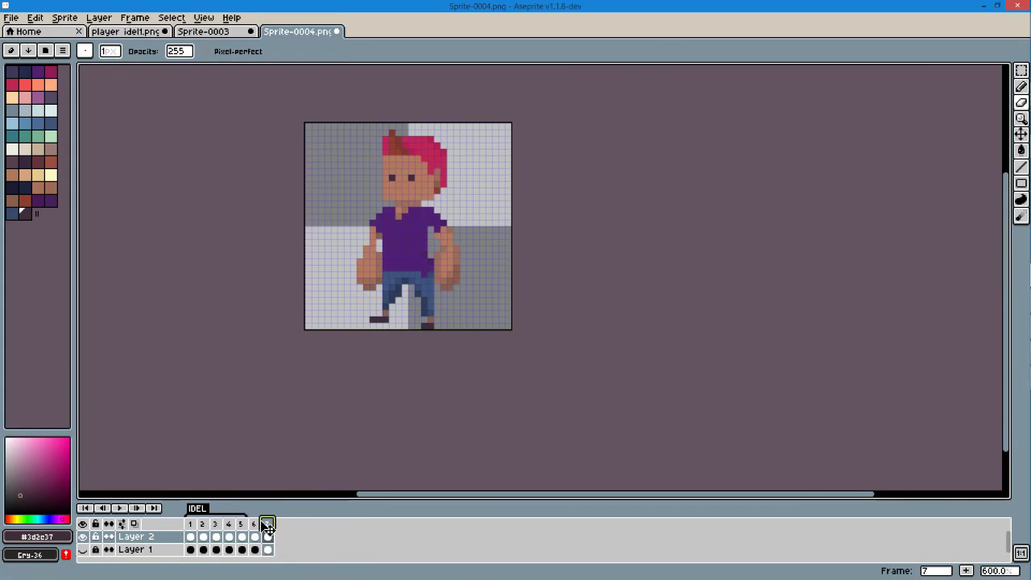
scroll(426, 394, "up", 3)
scroll(403, 379, "up", 2)
scroll(322, 421, "up", 1)
left_click_drag(351, 393, 339, 442)
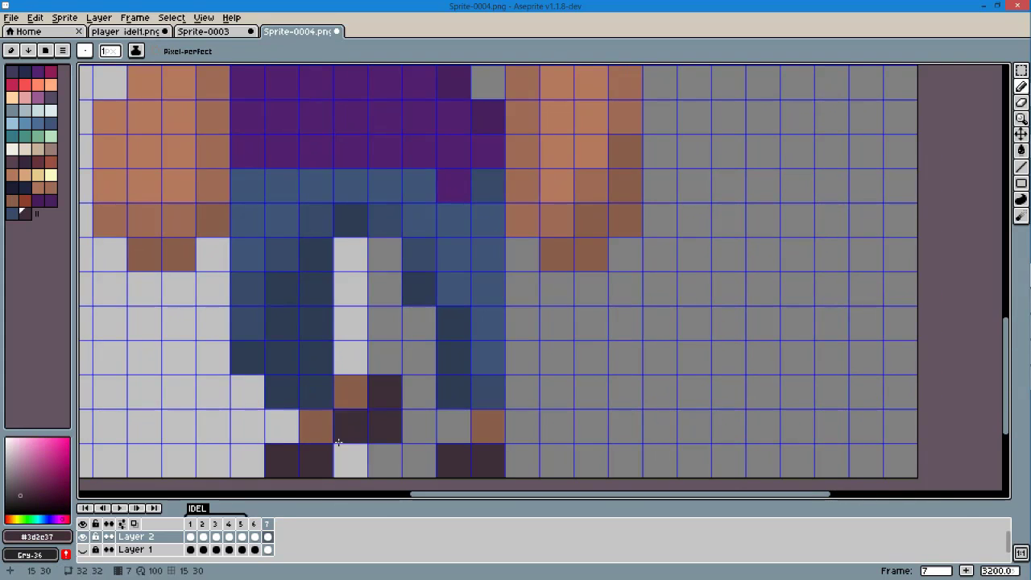
scroll(339, 443, "down", 4)
Add frames 8 and 9 after frame 7
right_click(254, 524)
left_click(246, 516)
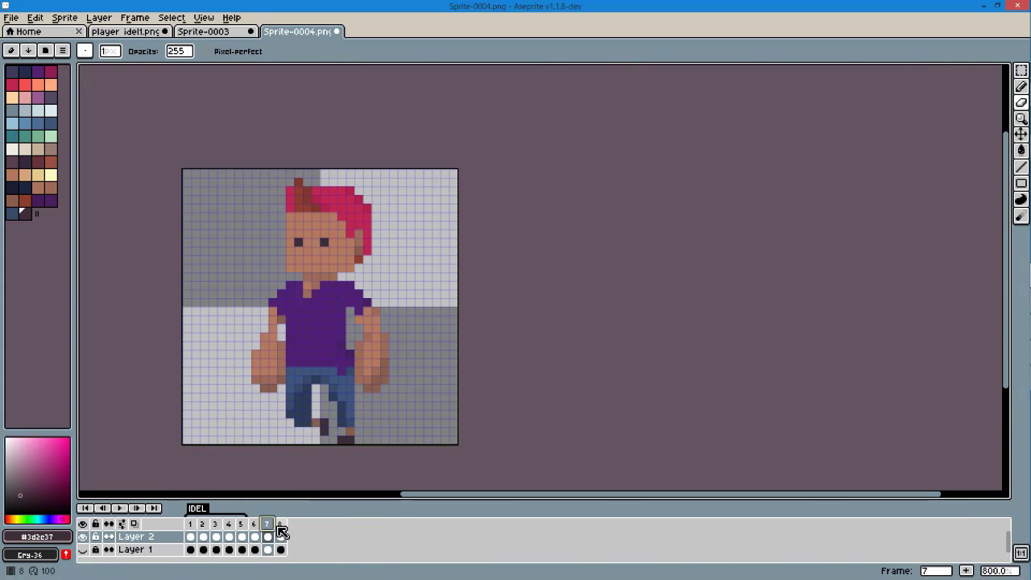
left_click(966, 570)
scroll(311, 445, "up", 2)
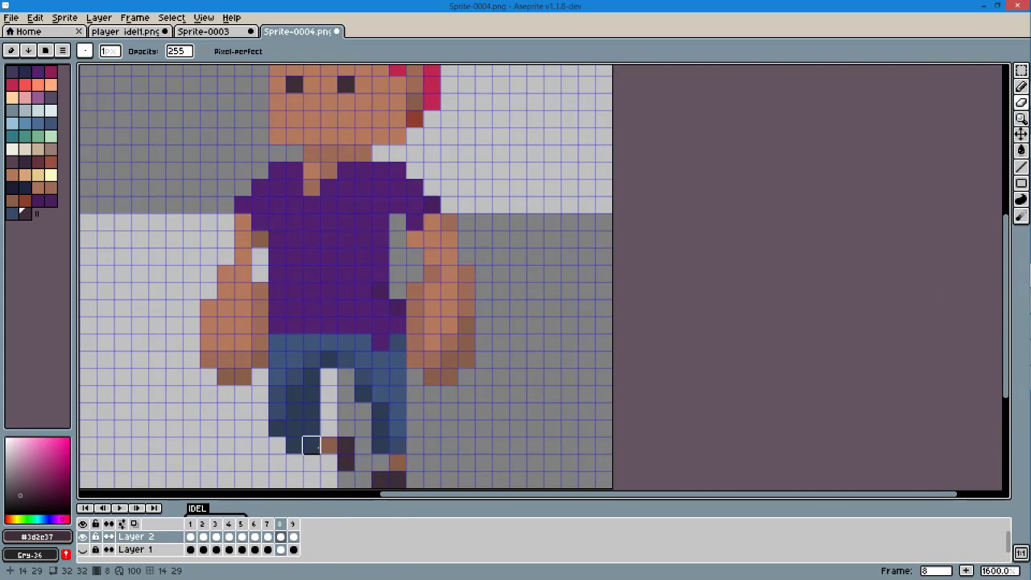
On frame 9, draw dark foot pixels, then duplicate a frame into frame 10
left_click(292, 532)
scroll(417, 385, "up", 1)
left_click_drag(417, 385, 411, 411)
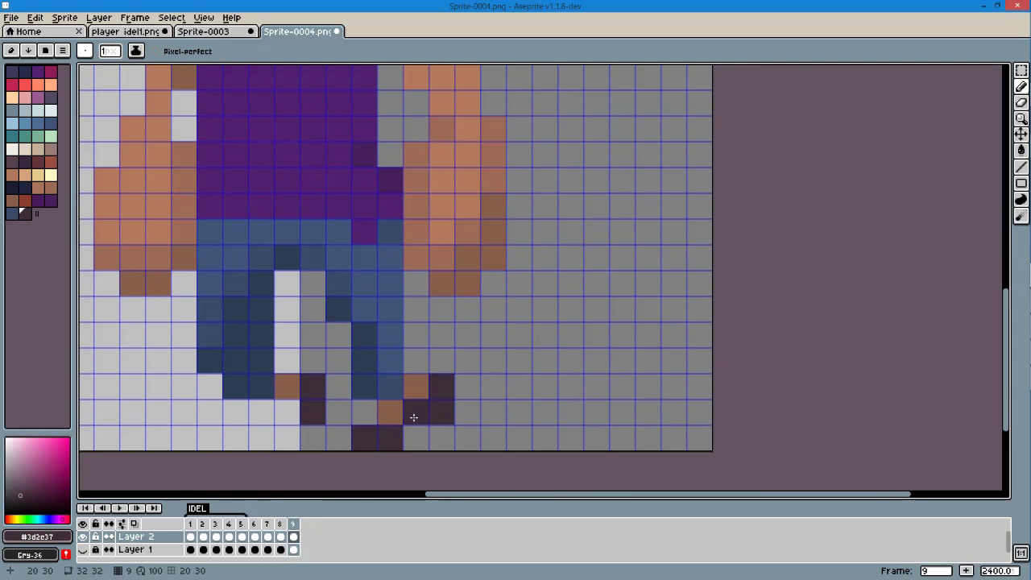
scroll(412, 415, "down", 1)
scroll(333, 456, "up", 1)
left_click(331, 454)
scroll(333, 456, "down", 3)
scroll(405, 446, "up", 3)
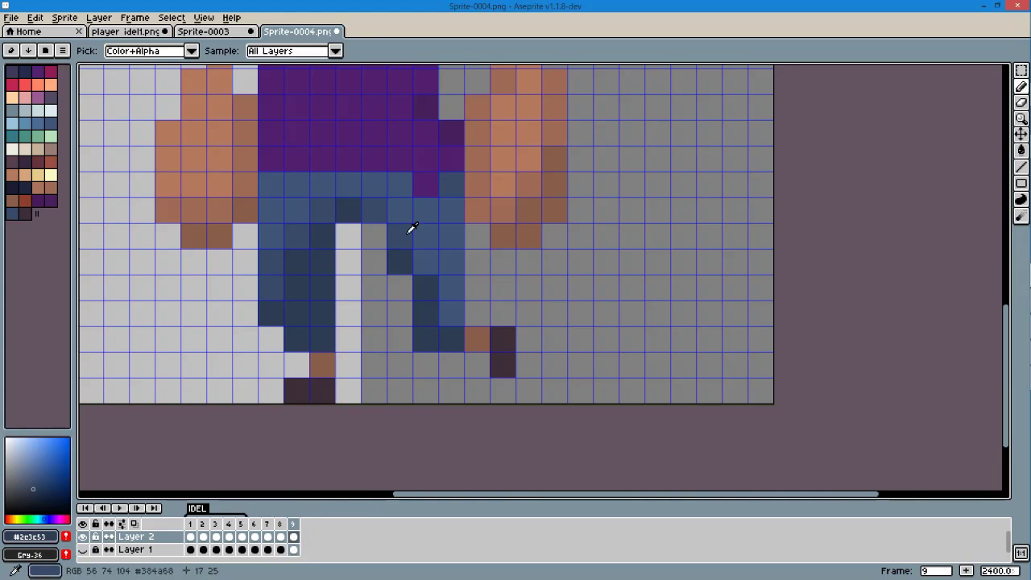
key("Left")
key("Left")
key("Left")
left_click_drag(273, 528, 260, 536)
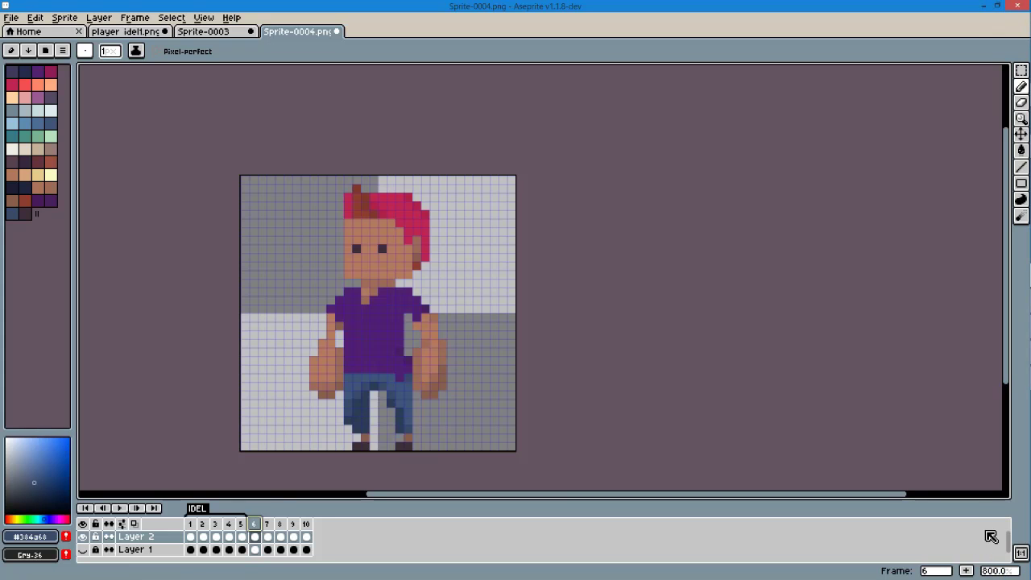
Step through frames 7 to 10 and pick the skin colour from the sprite
left_click(274, 539)
scroll(400, 401, "up", 5)
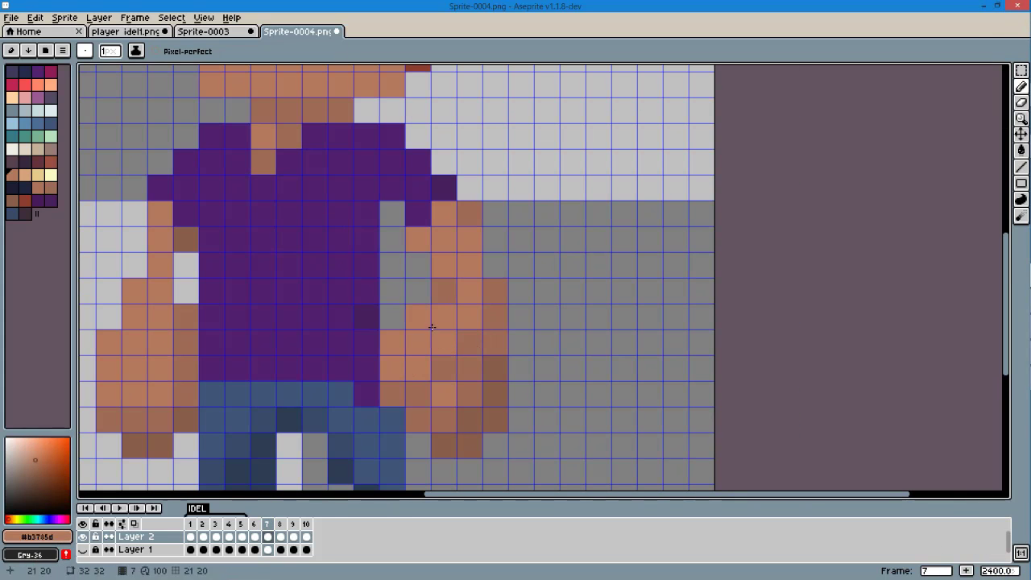
scroll(495, 278, "down", 7)
key("Right")
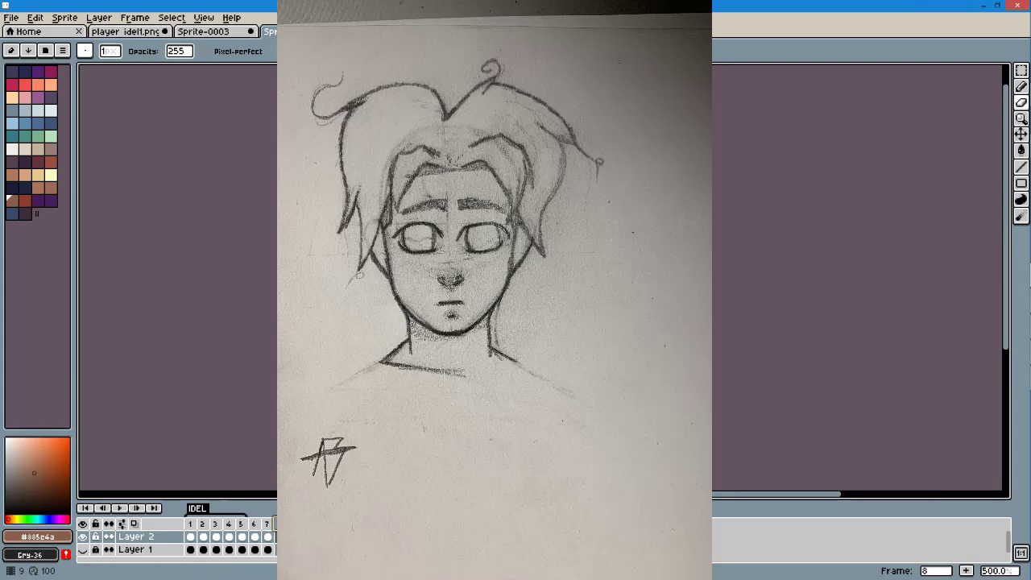
key("Left")
key("Left")
scroll(495, 278, "up", 4)
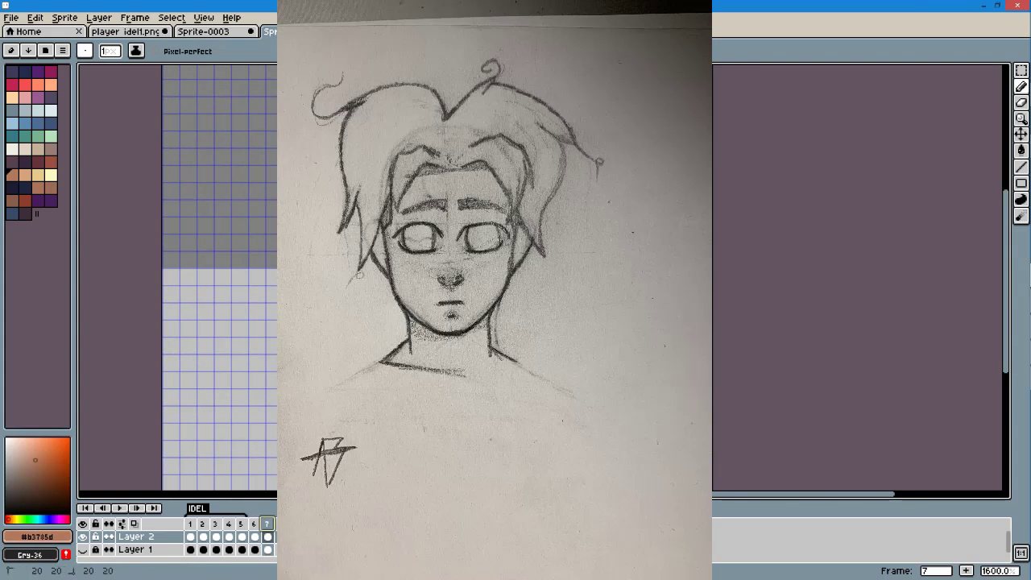
scroll(495, 278, "down", 4)
left_click(310, 525)
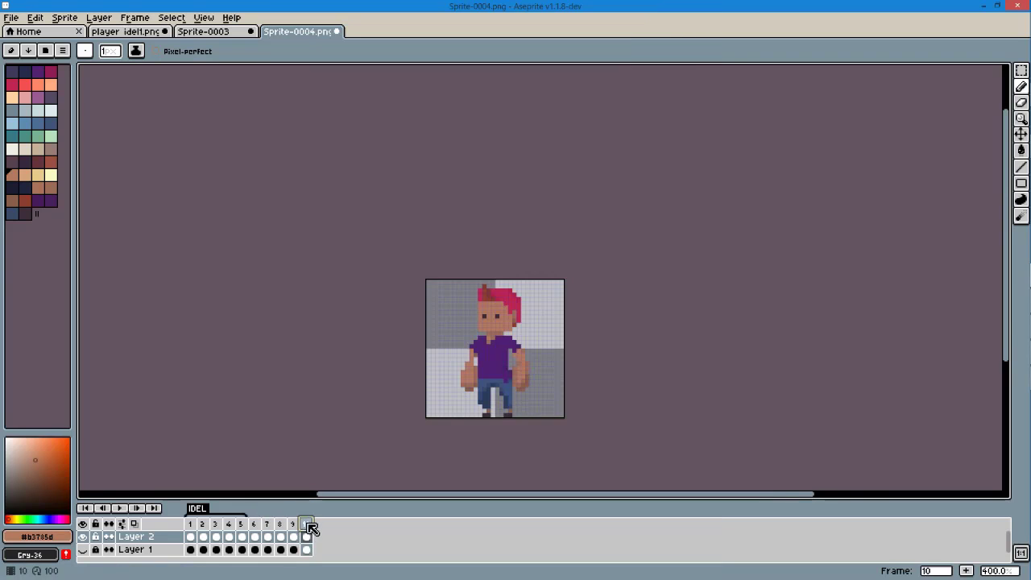
scroll(421, 340, "up", 6)
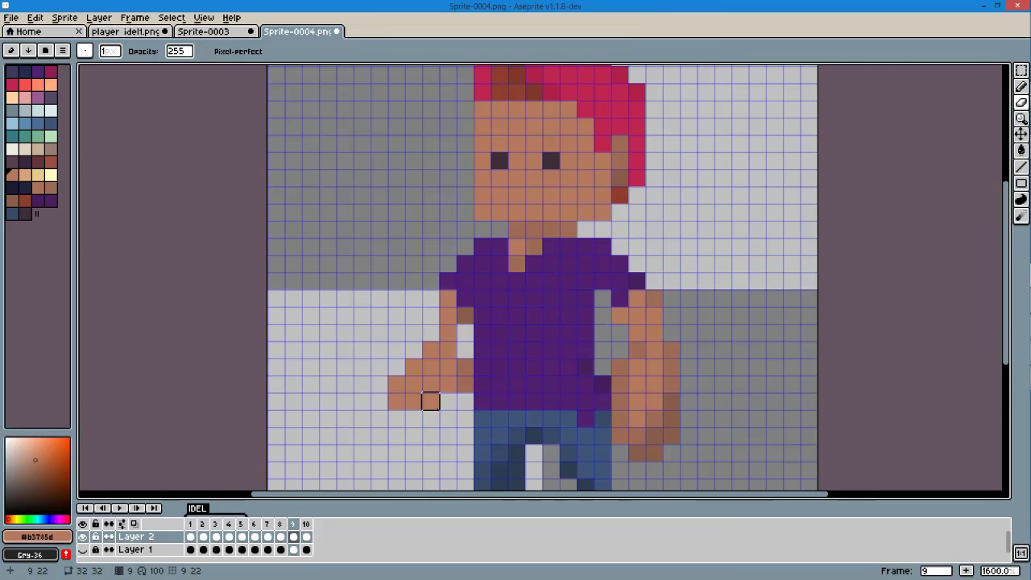
scroll(431, 394, "down", 5)
Eyedrop the lighter skin tone #b3785d and select frames 6 through 10
key("i")
scroll(621, 395, "up", 3)
left_click(620, 395)
key("b")
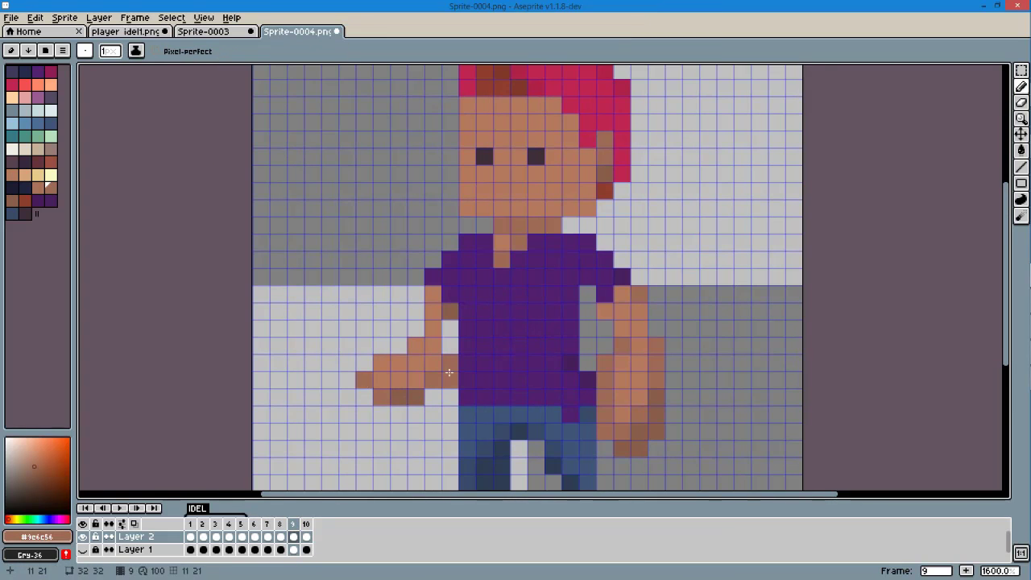
scroll(454, 350, "down", 4)
left_click(307, 525)
left_click_drag(300, 526, 255, 525)
Rename the frames 6–10 tag from Loop to WALK
key("F2")
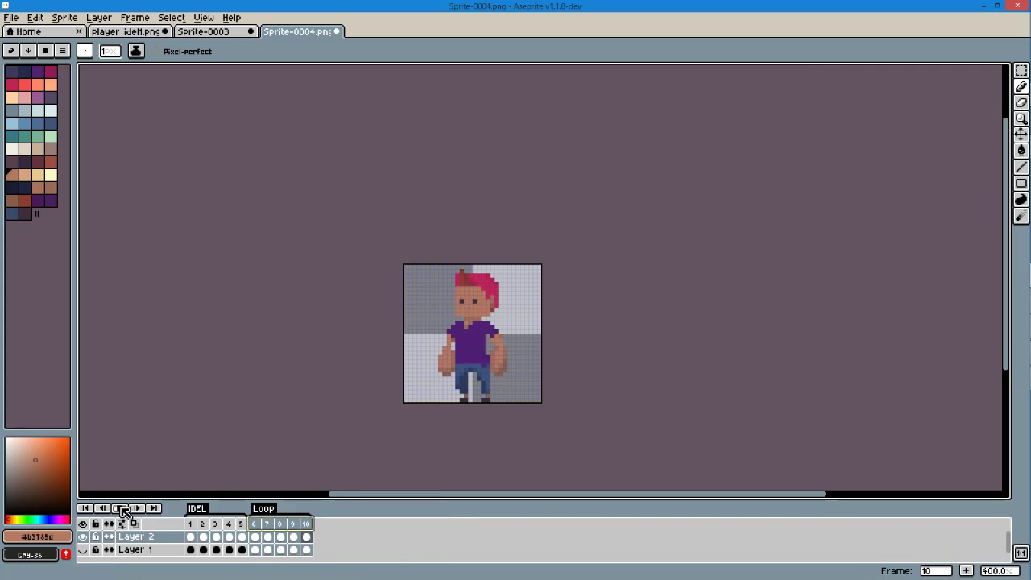
scroll(488, 410, "down", 3)
scroll(490, 411, "up", 2)
scroll(428, 266, "up", 5)
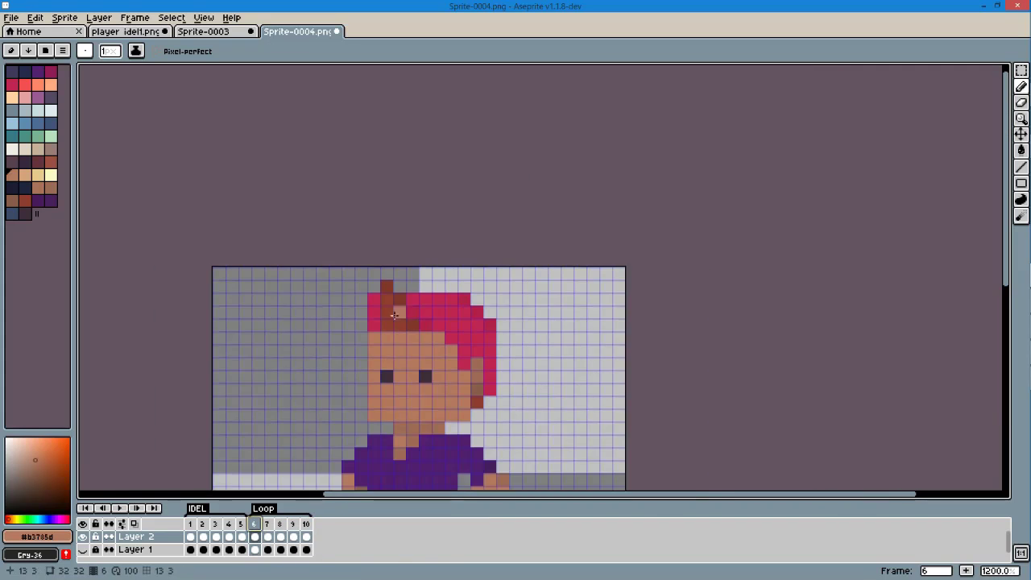
scroll(428, 266, "up", 2)
left_click(271, 525)
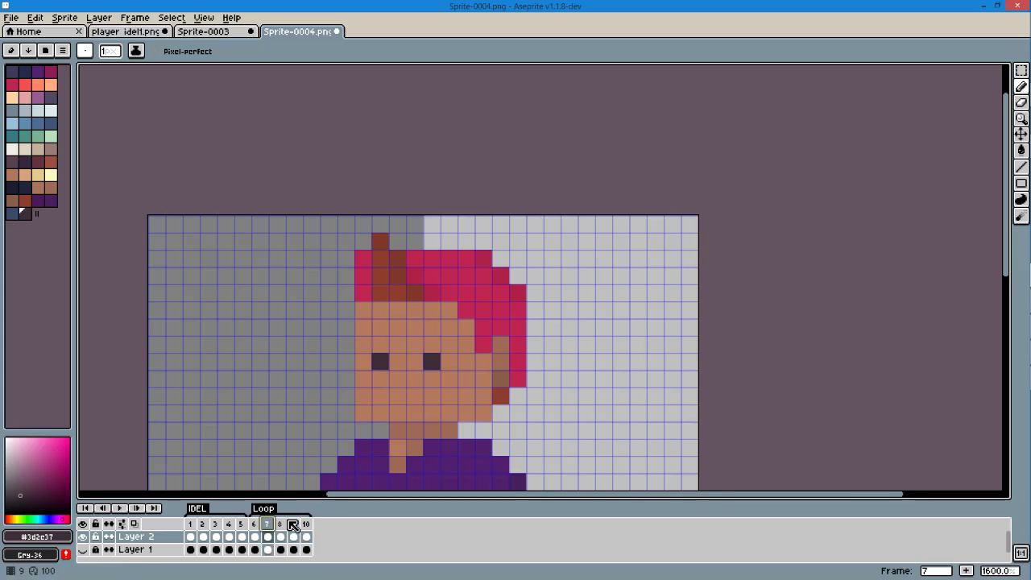
Review frame 7, pick the pink hair colour, and play the WALK animation
scroll(403, 437, "down", 5)
left_click(264, 523)
scroll(432, 460, "up", 5)
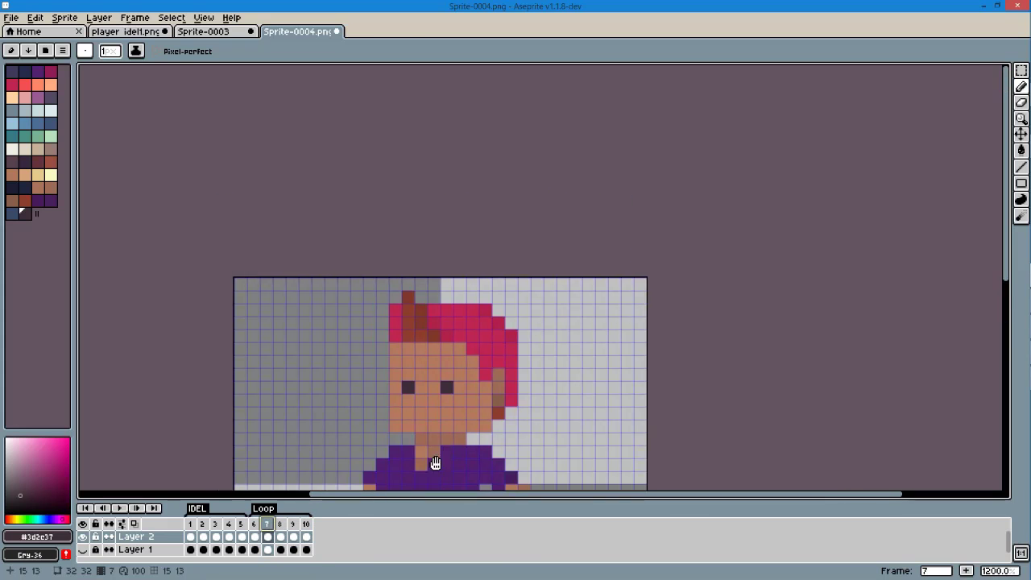
scroll(411, 328, "up", 2)
scroll(374, 333, "up", 1)
scroll(374, 333, "down", 4)
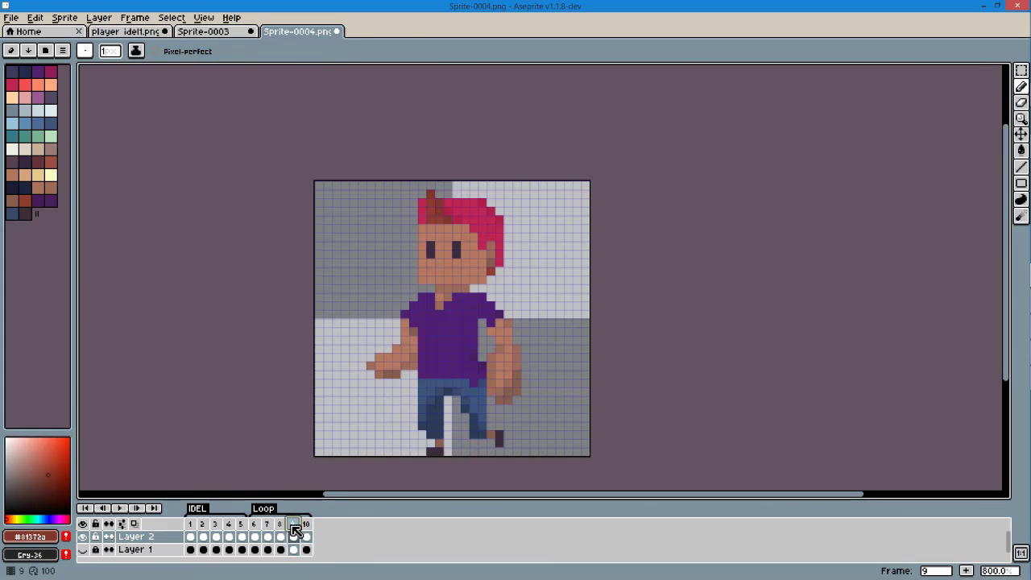
scroll(344, 337, "up", 3)
left_click(287, 341, "alt")
scroll(347, 387, "down", 3)
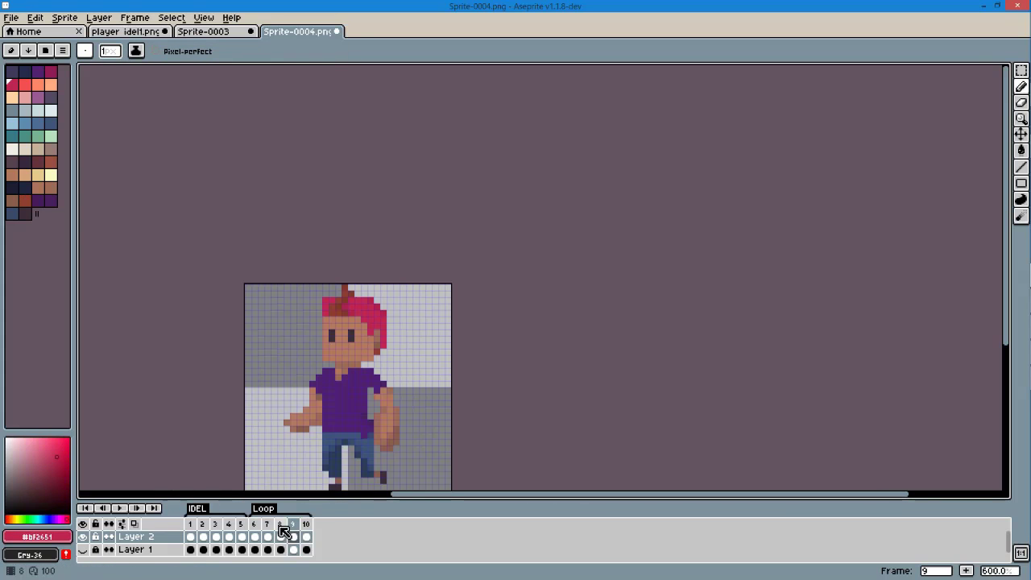
scroll(355, 387, "down", 4)
scroll(398, 393, "up", 5)
scroll(391, 362, "down", 2)
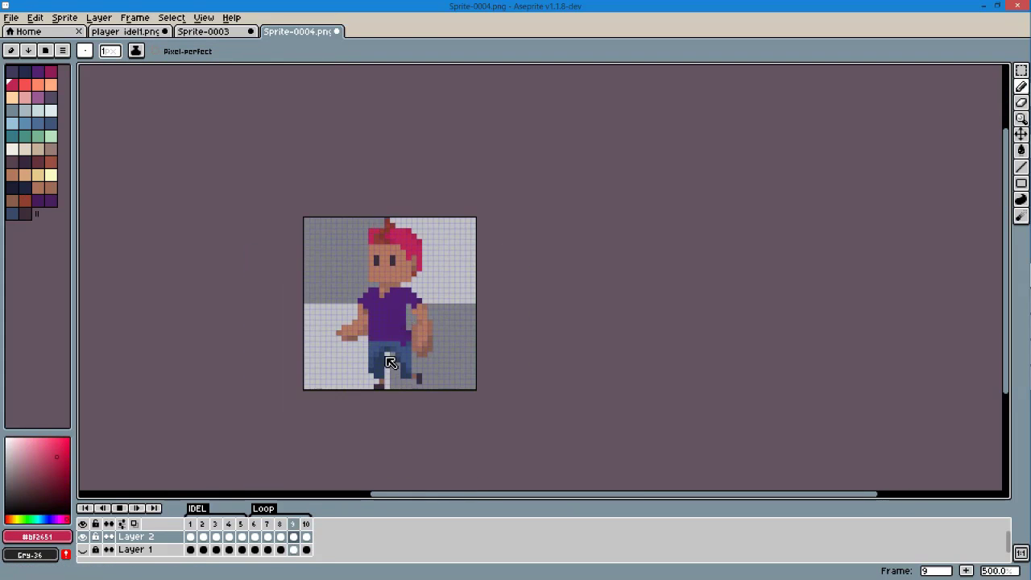
scroll(455, 390, "down", 4)
scroll(436, 379, "up", 4)
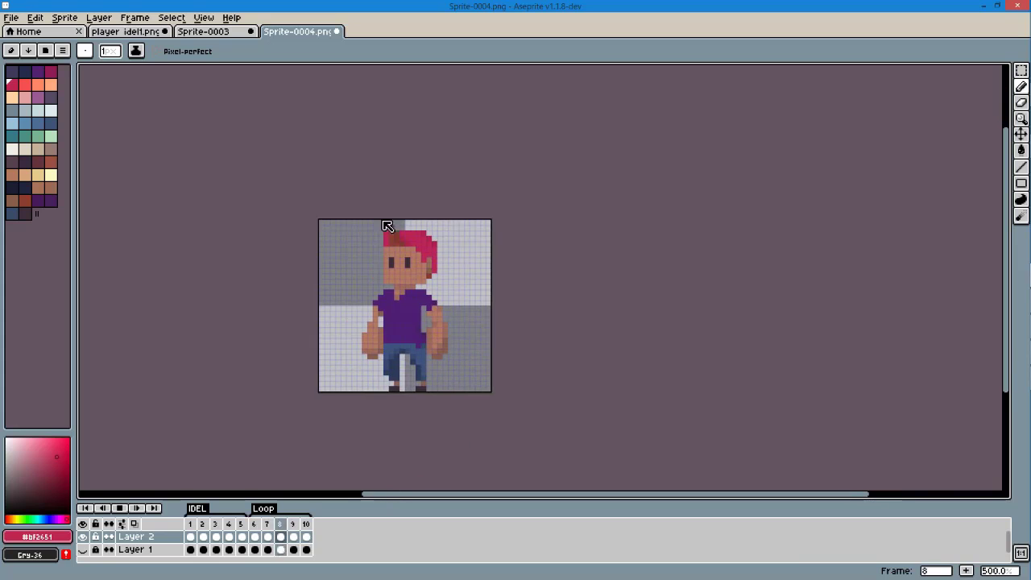
scroll(356, 288, "down", 1)
left_click(119, 509)
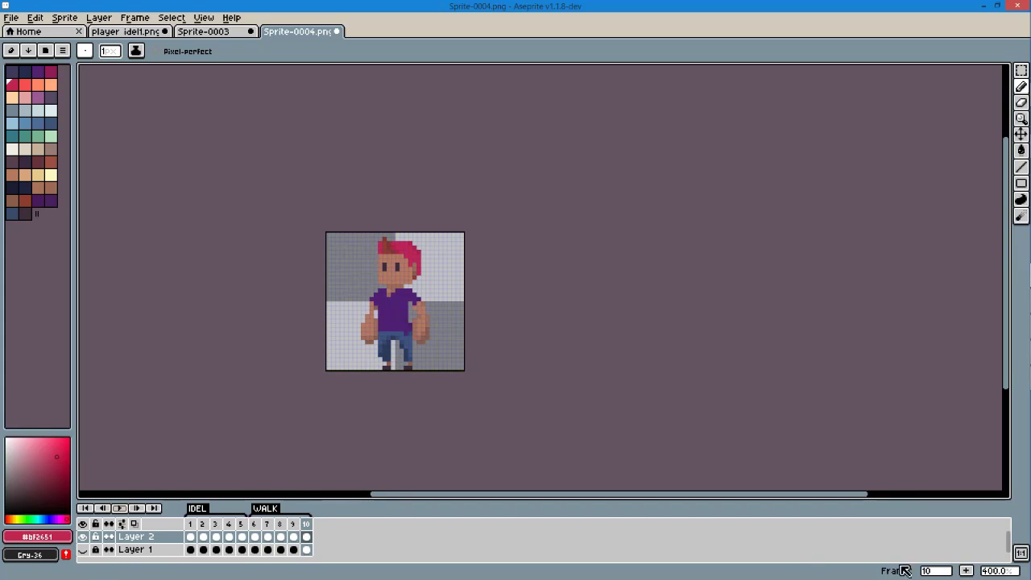
Add frame 11 to the animation and select it
key("alt+n")
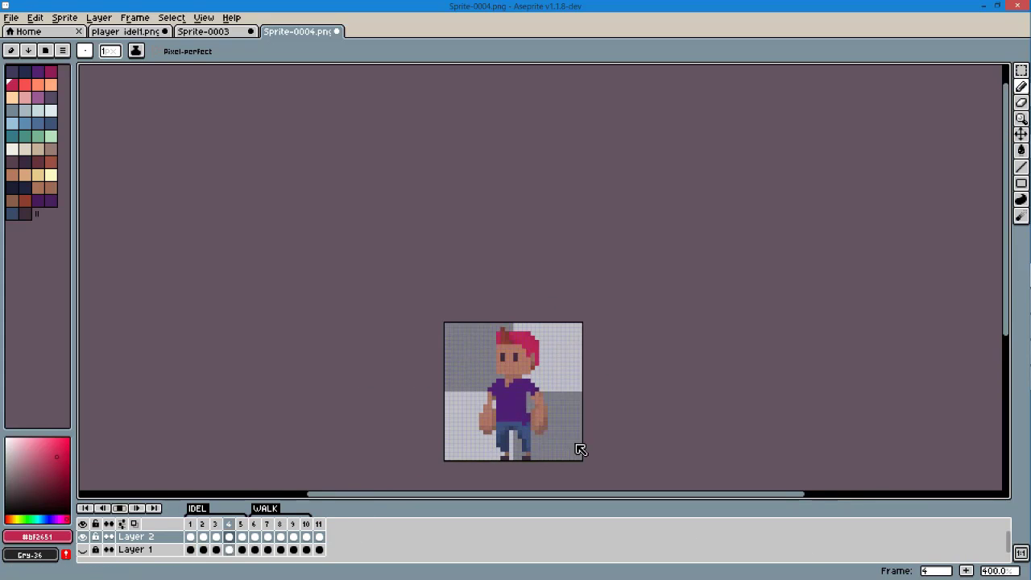
left_click(319, 524)
scroll(409, 417, "up", 3)
scroll(546, 423, "up", 2)
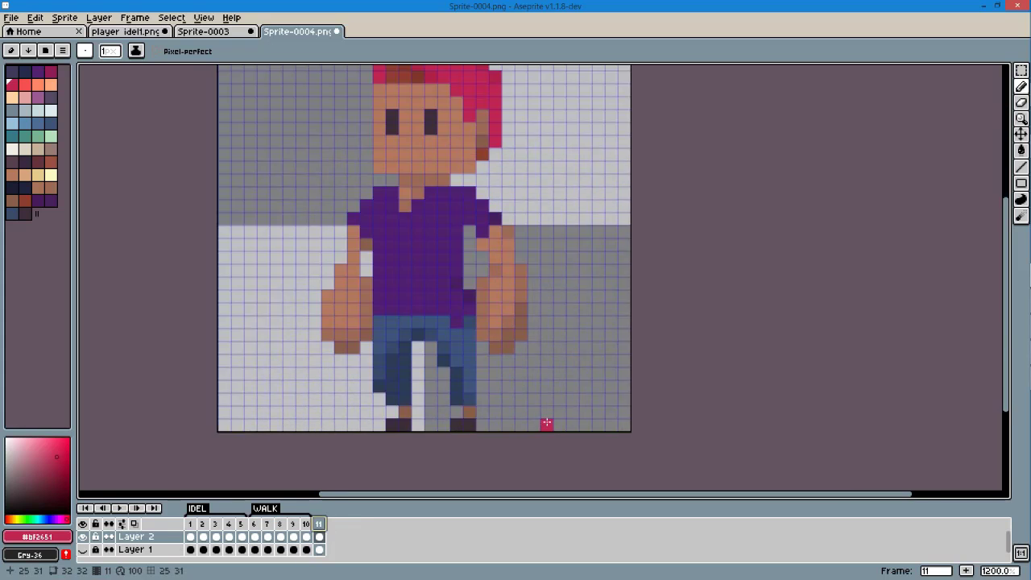
scroll(451, 391, "down", 3)
scroll(380, 392, "up", 6)
scroll(371, 378, "down", 6)
scroll(371, 378, "down", 1)
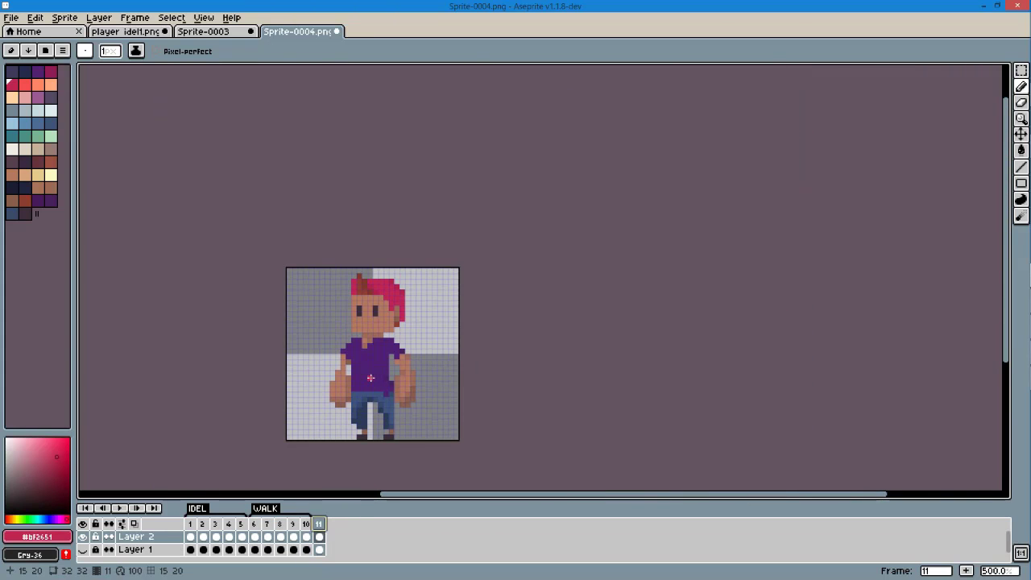
scroll(371, 378, "up", 2)
Add frame 12 with the pasted character nudged down, then add frames up to 15
key("alt+n")
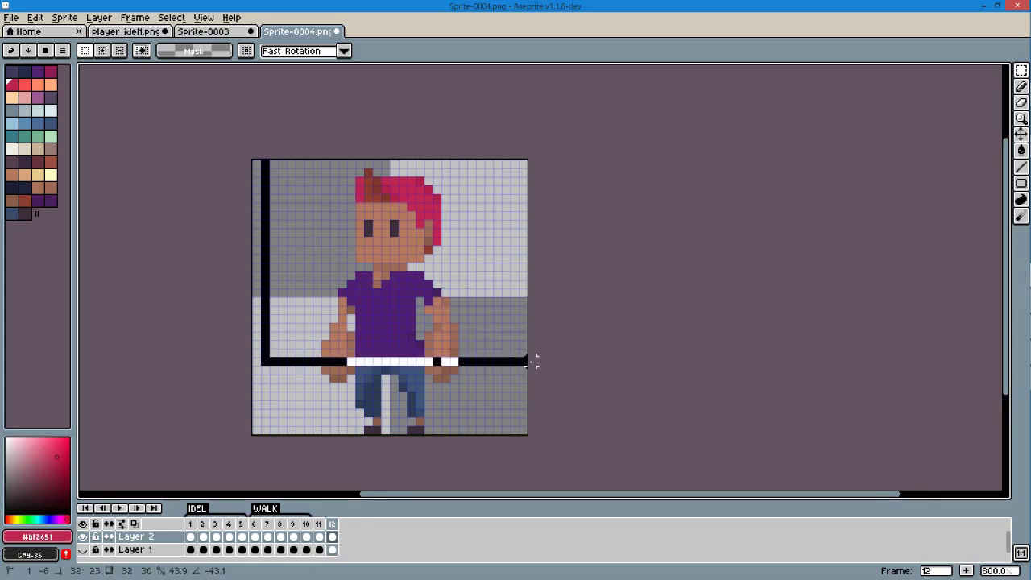
key("ctrl+v")
key("Return")
key("alt+n")
key("ctrl+v")
key("Down")
key("Down")
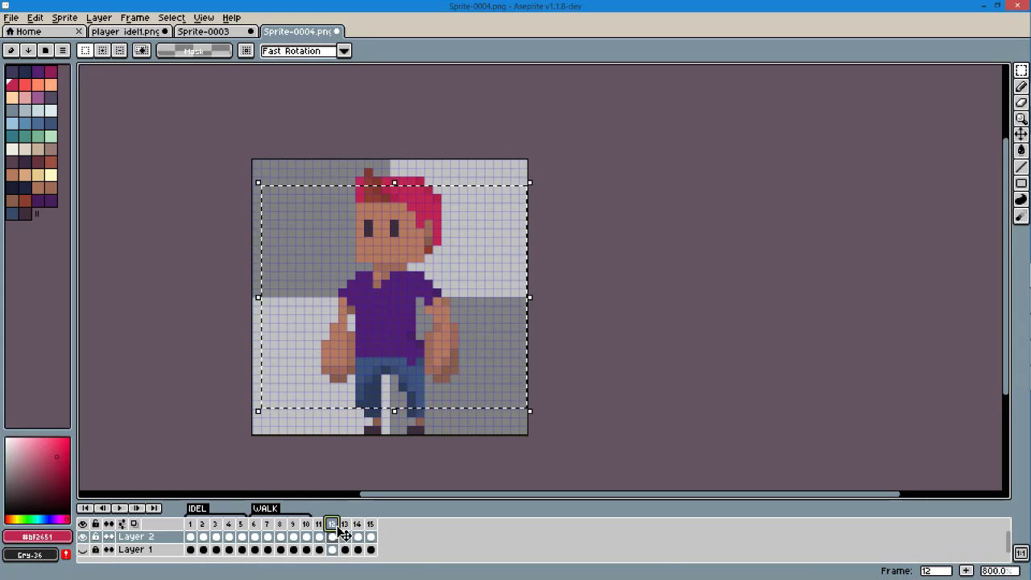
key("Return")
On frame 12, pencil the right arm swinging outward in skin tones
left_click(331, 524)
scroll(338, 395, "up", 2)
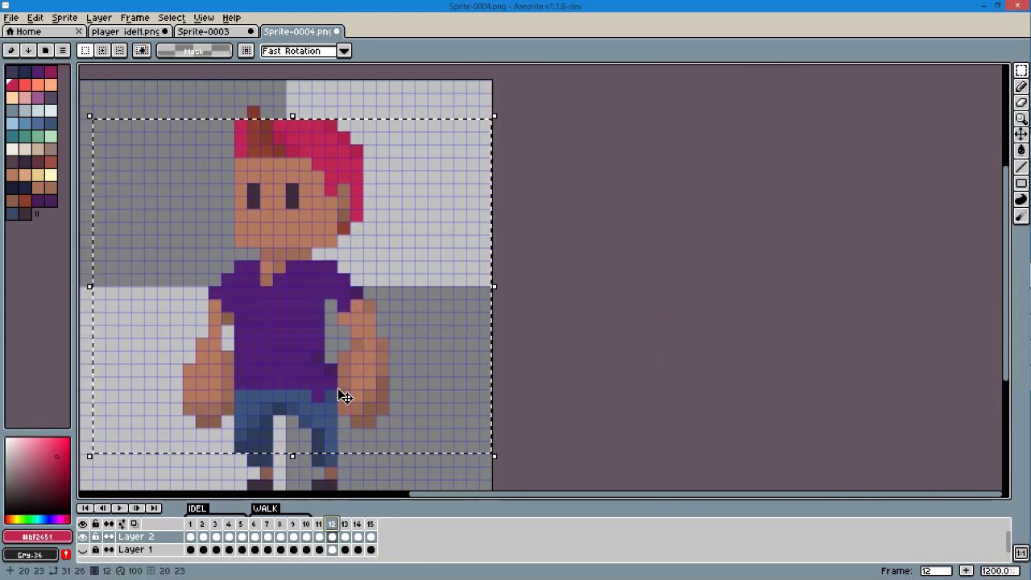
key("b")
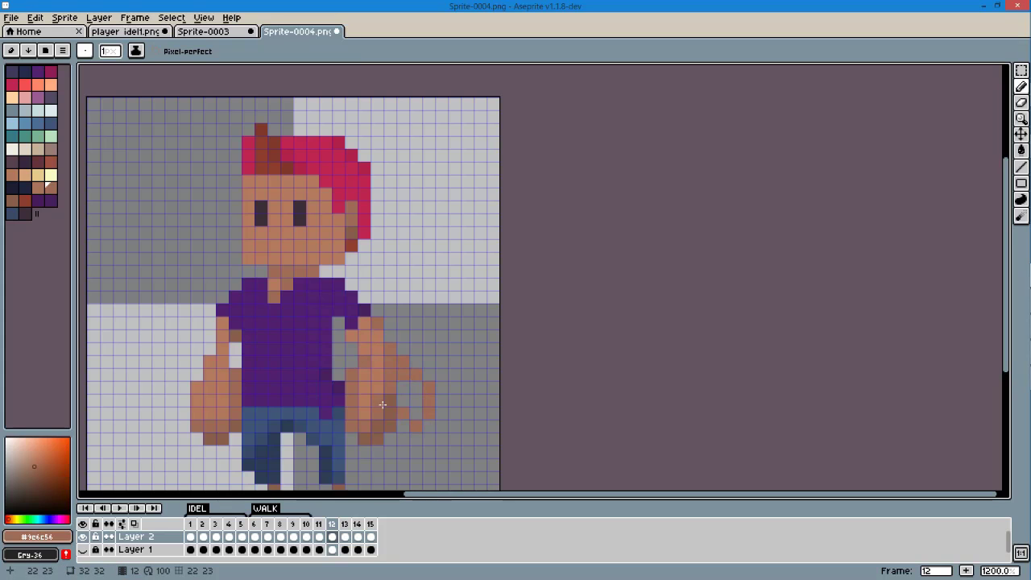
left_click_drag(375, 387, 369, 374)
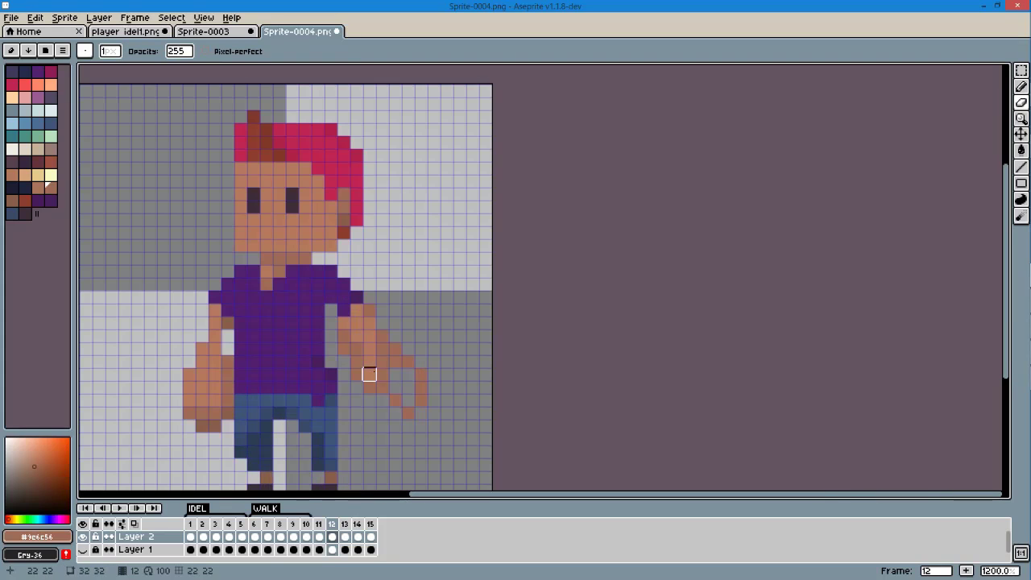
scroll(405, 370, "down", 2)
scroll(405, 369, "up", 5)
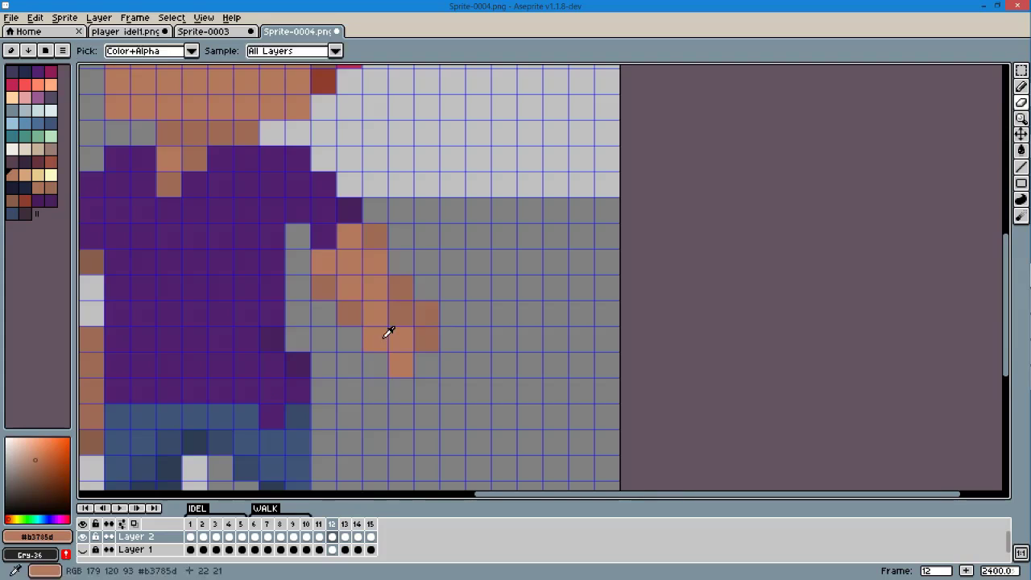
scroll(363, 363, "down", 1)
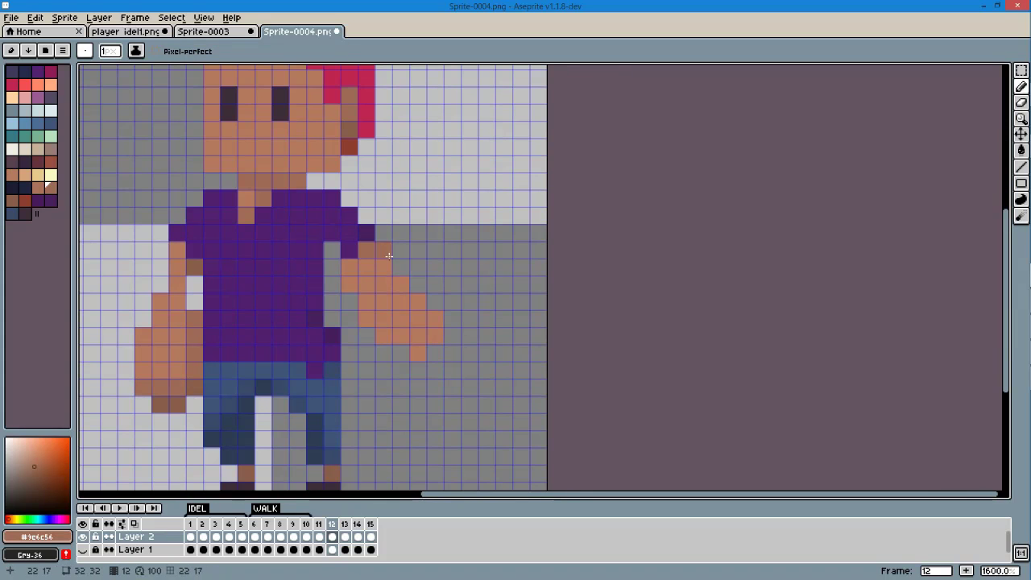
scroll(360, 282, "down", 1)
scroll(364, 208, "down", 4)
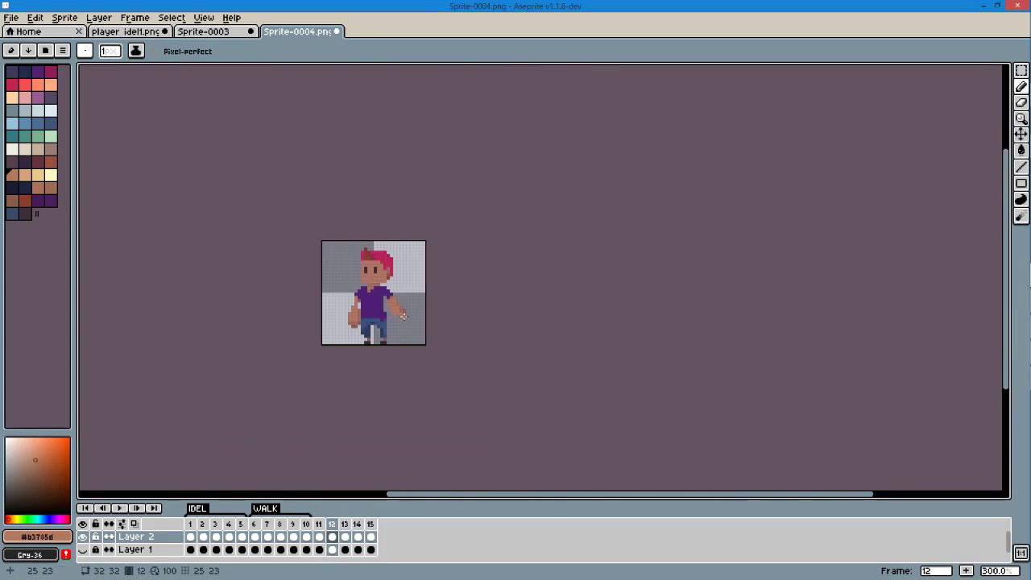
scroll(364, 208, "up", 5)
scroll(368, 322, "down", 4)
scroll(347, 387, "up", 5)
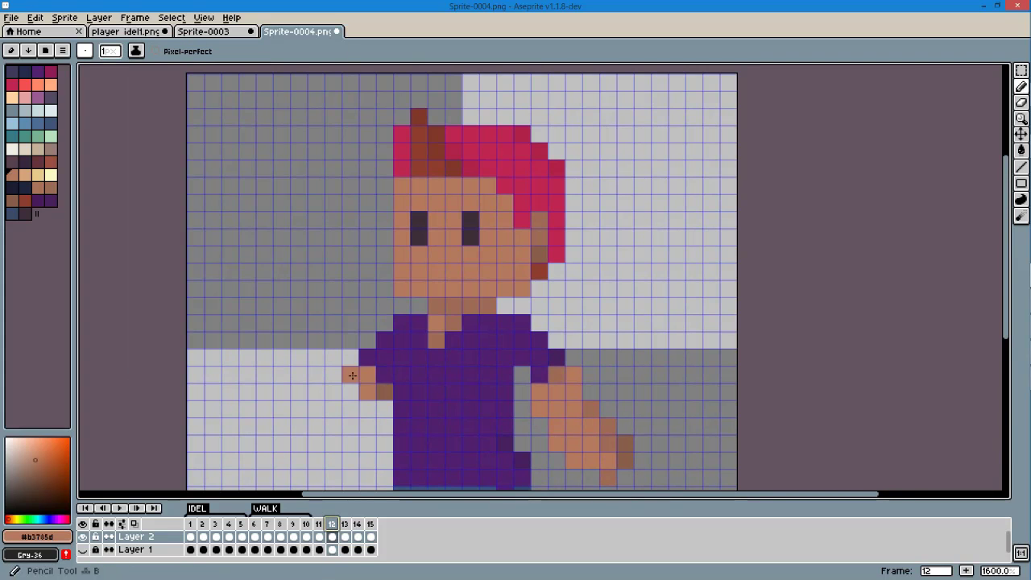
scroll(388, 415, "down", 7)
scroll(388, 415, "up", 5)
scroll(389, 415, "up", 1)
scroll(329, 290, "down", 1)
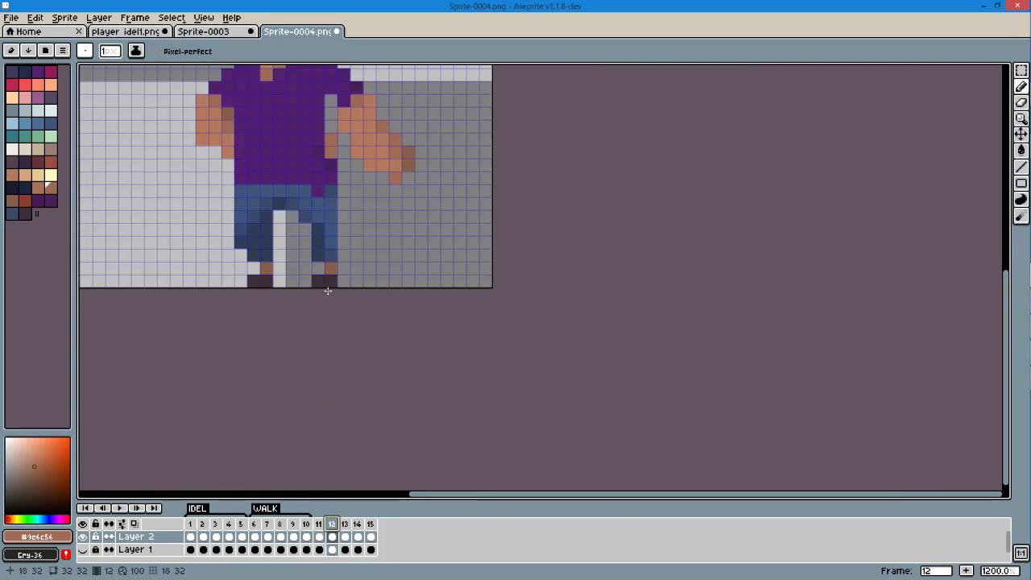
scroll(330, 378, "down", 7)
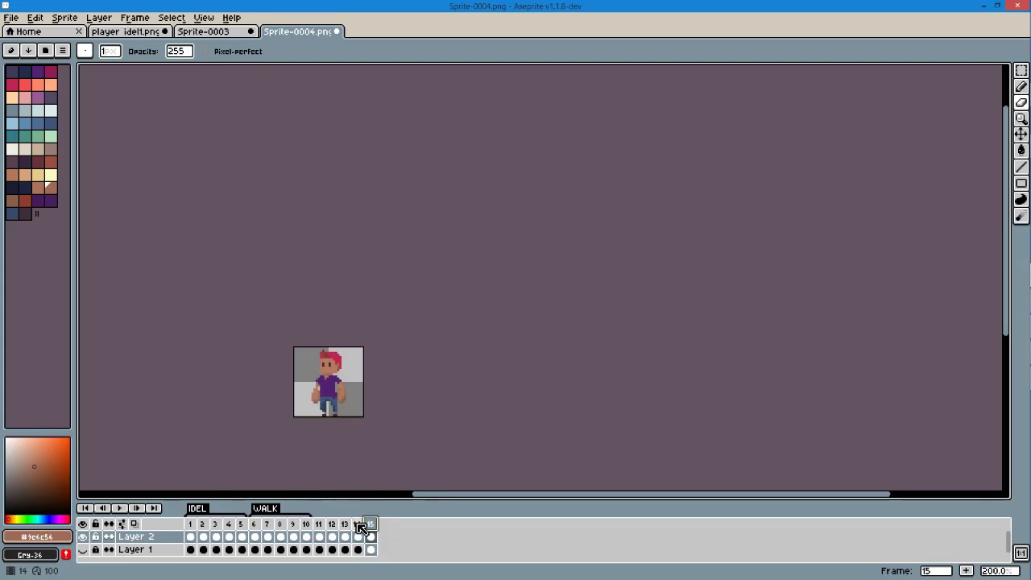
Copy the torso and arms from frame 12 and paste them into frame 13
left_click(331, 524)
scroll(327, 422, "up", 7)
left_click(1022, 71)
left_click_drag(235, 249, 523, 356)
key("ctrl+c")
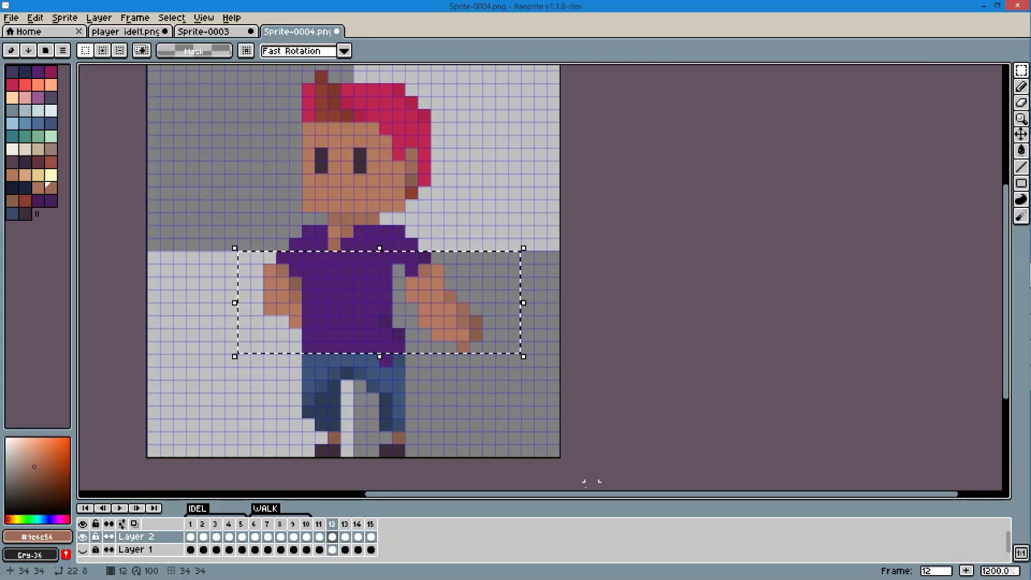
key("period")
key("ctrl+v")
left_click_drag(375, 314, 415, 299)
key("ctrl+z")
key("ctrl+v")
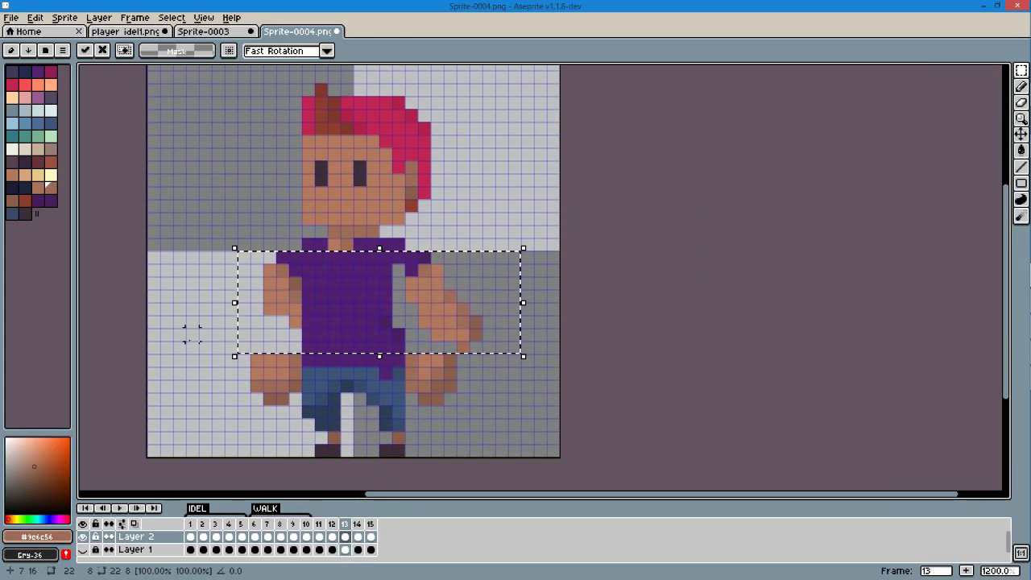
left_click(228, 362)
In frame 14, shift the torso and arms and move one hand lower down the leg
scroll(465, 409, "down", 3)
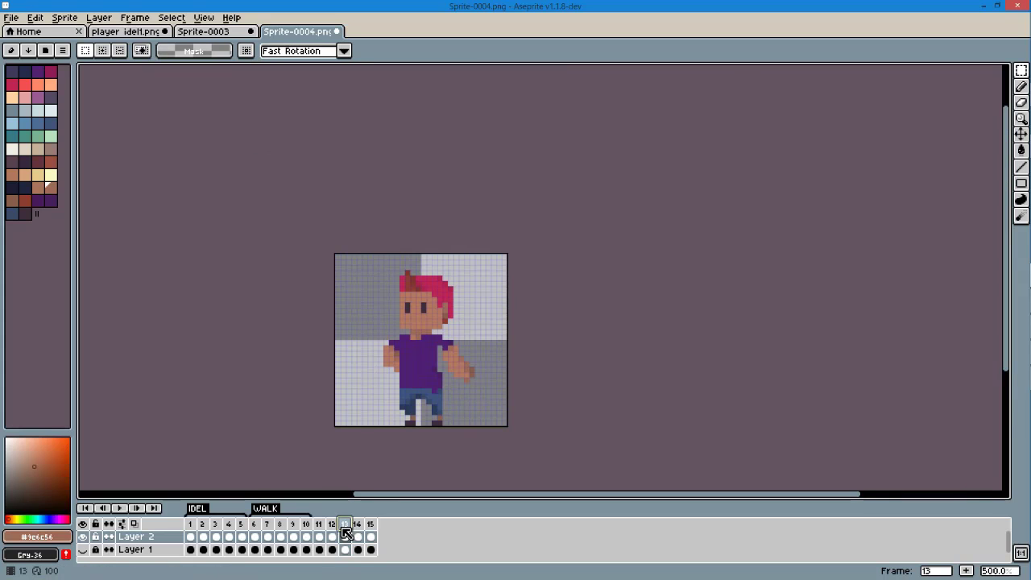
key("b")
scroll(341, 527, "up", 4)
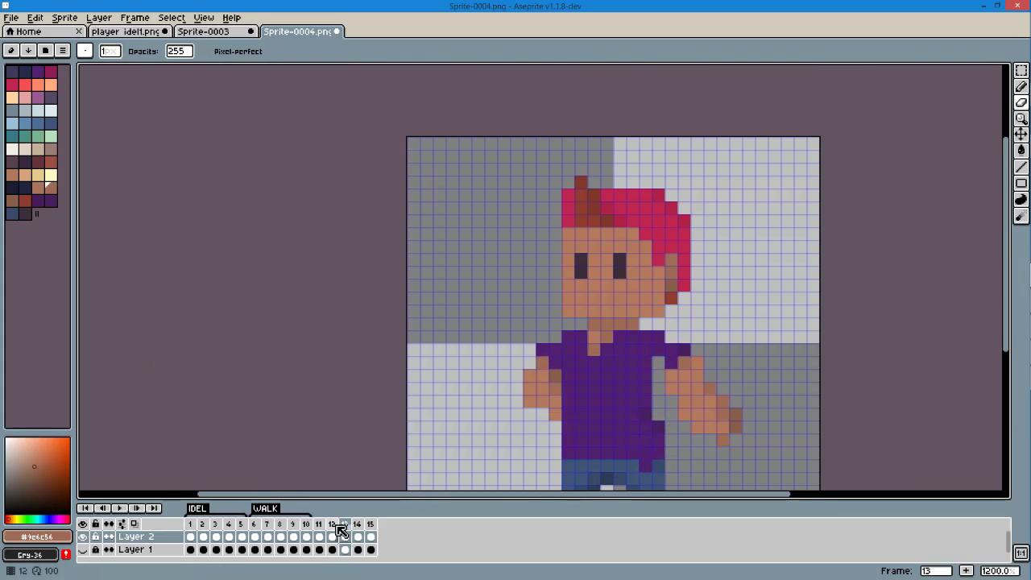
left_click(357, 526)
key("m")
left_click_drag(327, 341, 593, 449)
scroll(559, 413, "down", 3)
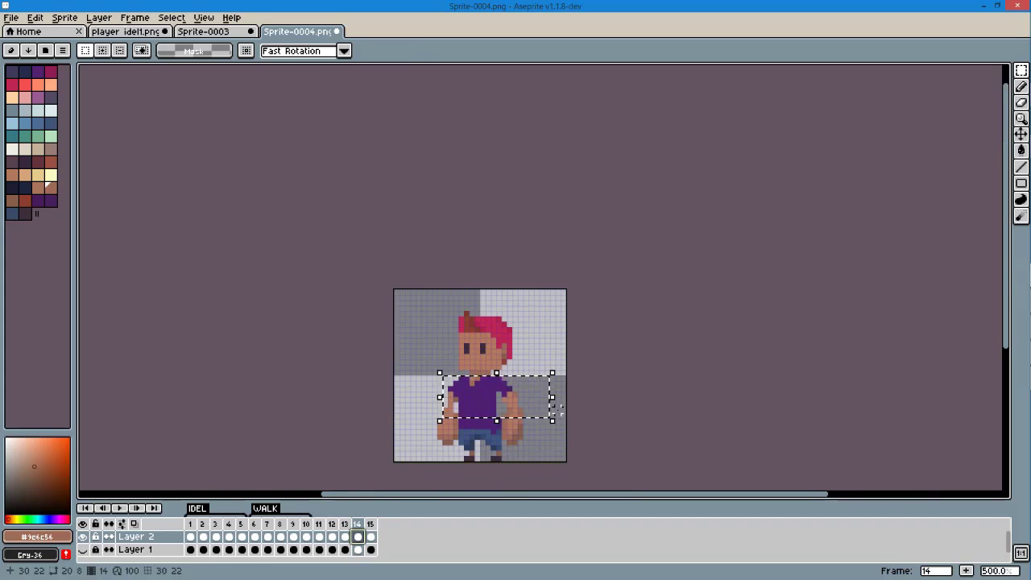
scroll(557, 410, "up", 1)
left_click_drag(557, 410, 475, 400)
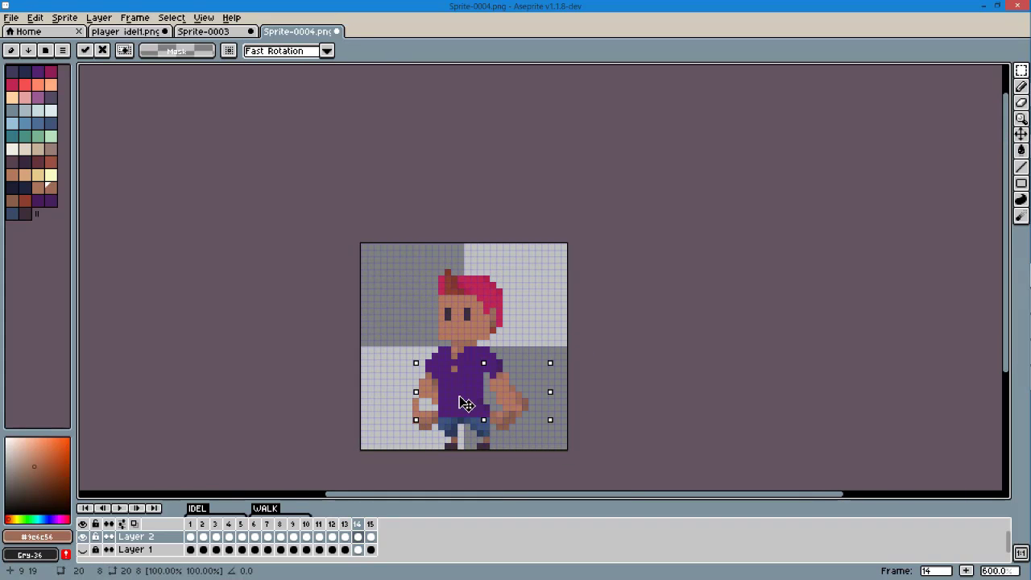
left_click_drag(407, 406, 436, 429)
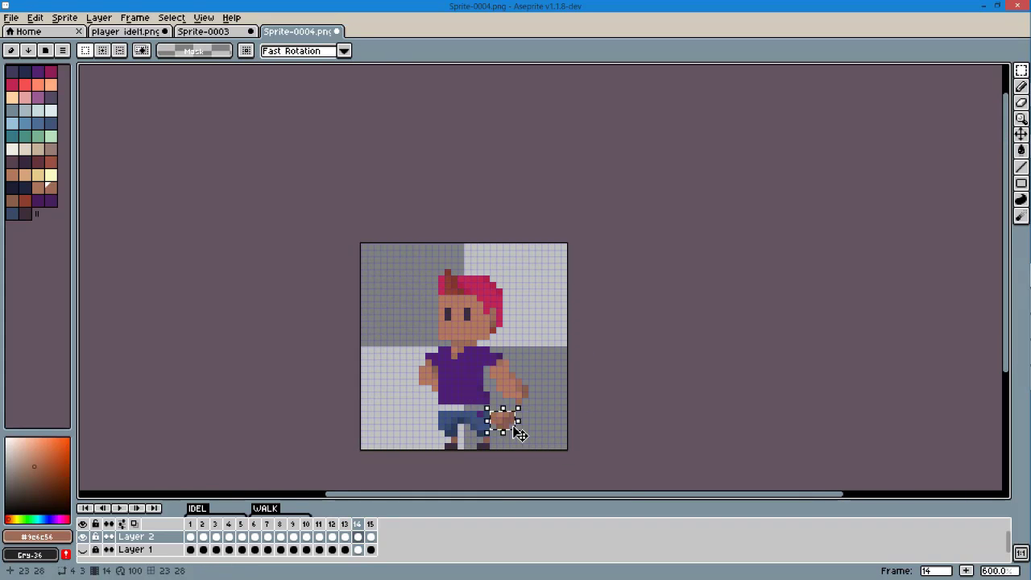
mouse_move(520, 435)
left_mouse_down()
mouse_move(489, 384)
mouse_move(535, 416)
left_mouse_up()
On frame 15, pick a dark colour and the pencil for the foot pixels
left_click(370, 525)
scroll(483, 450, "up", 6)
left_click(24, 213)
key("b")
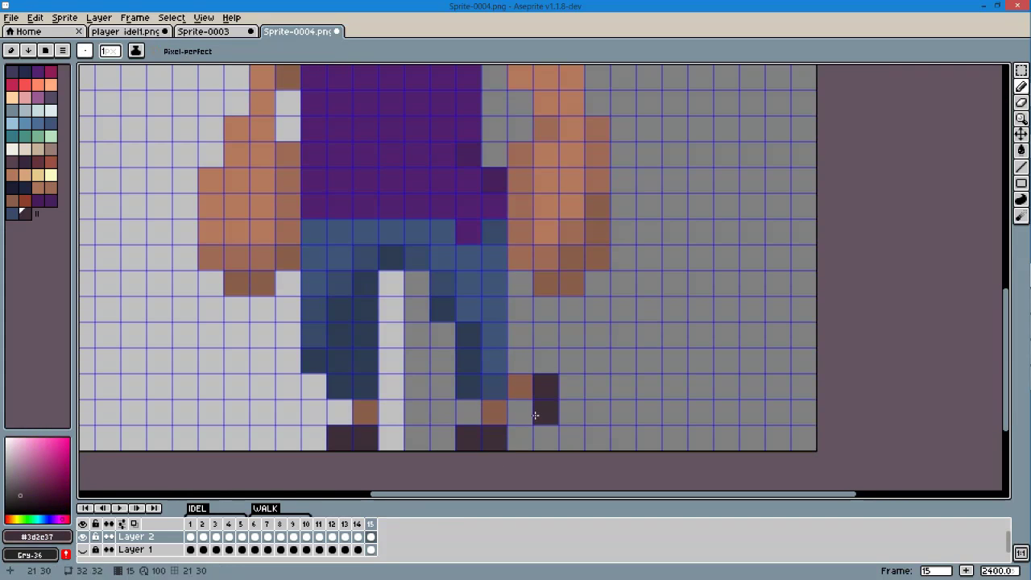
scroll(535, 416, "down", 1)
Tag frames 11–15 as 'JUMP'
scroll(536, 416, "down", 5)
right_click(360, 525)
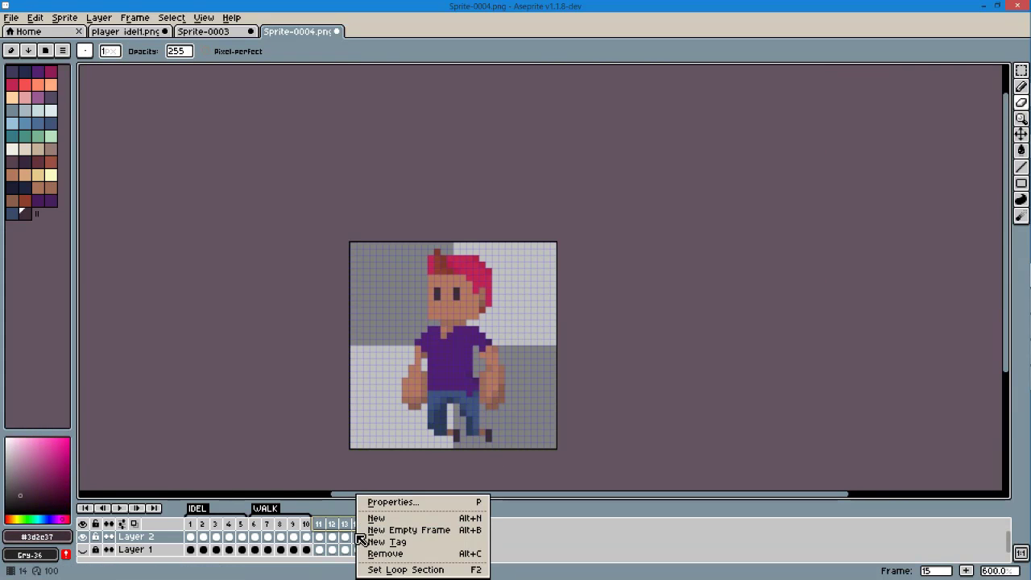
left_click(387, 541)
type("JUMP")
left_click(512, 357)
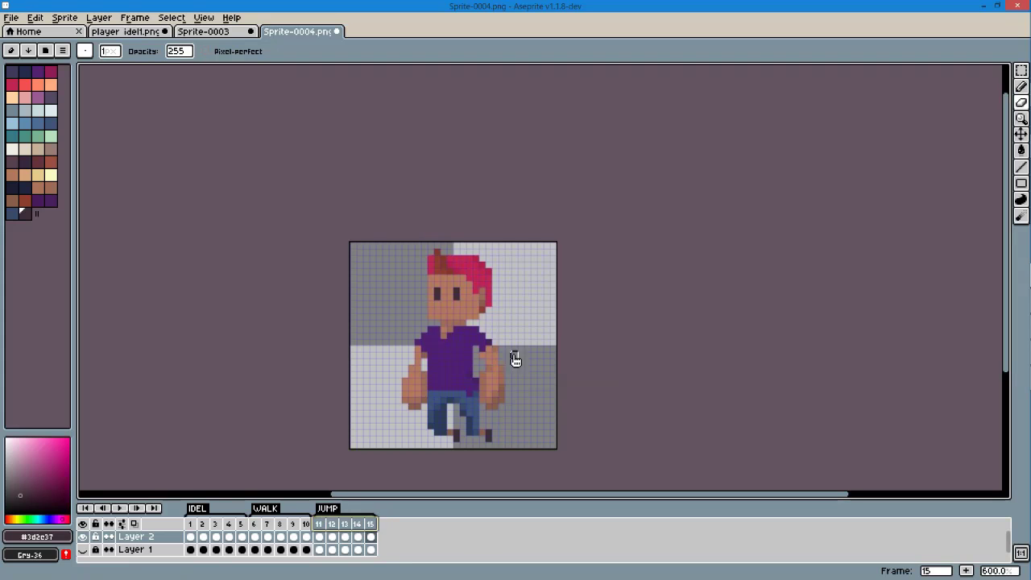
Add three more frames to the end of the timeline
key("ctrl+a")
key("alt+n")
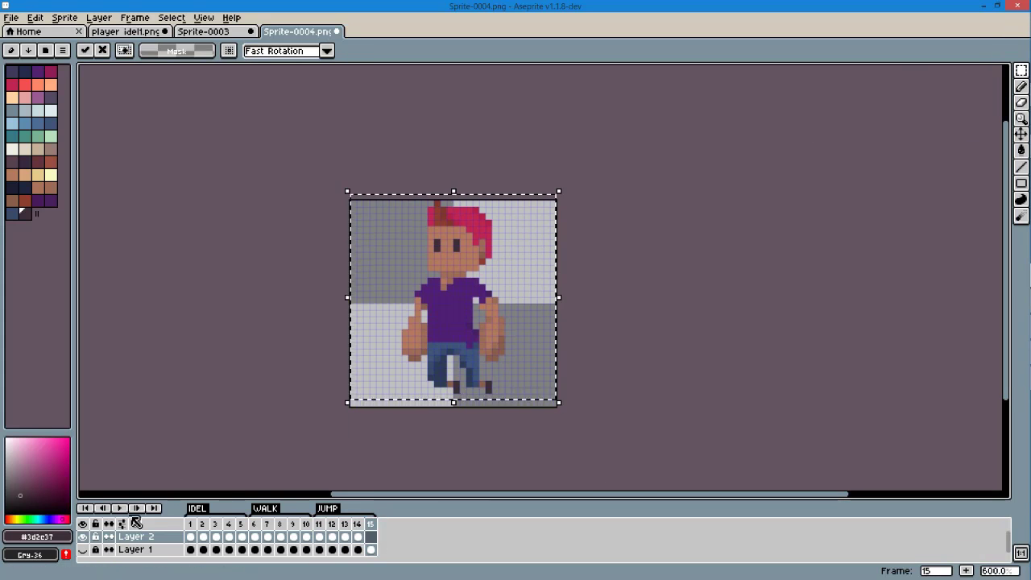
key("alt+n")
key("alt+n")
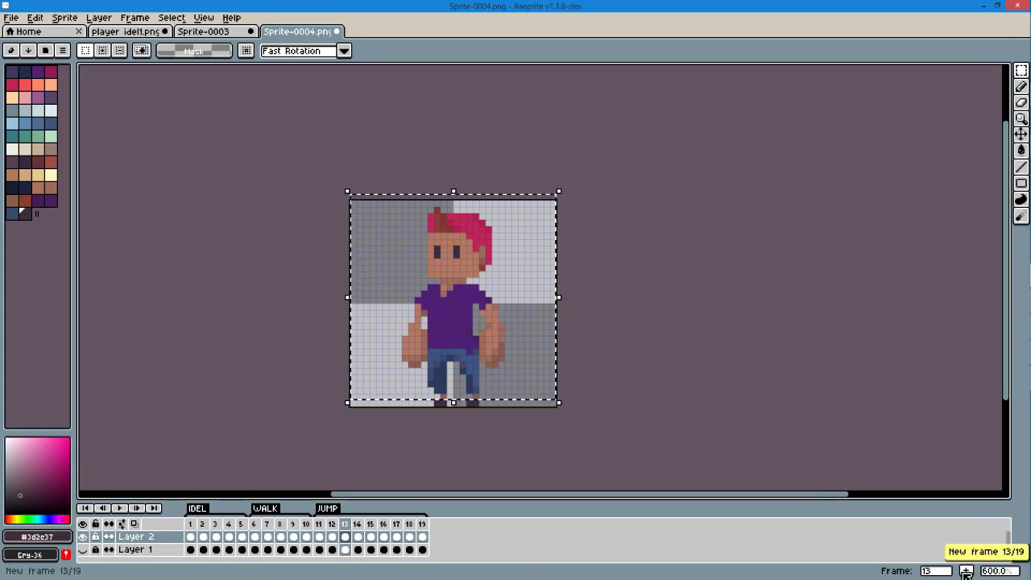
key("alt+n")
right_click(355, 522)
key("Escape")
Preview the animation, then move the flipped arm up beside the face
left_click(119, 508)
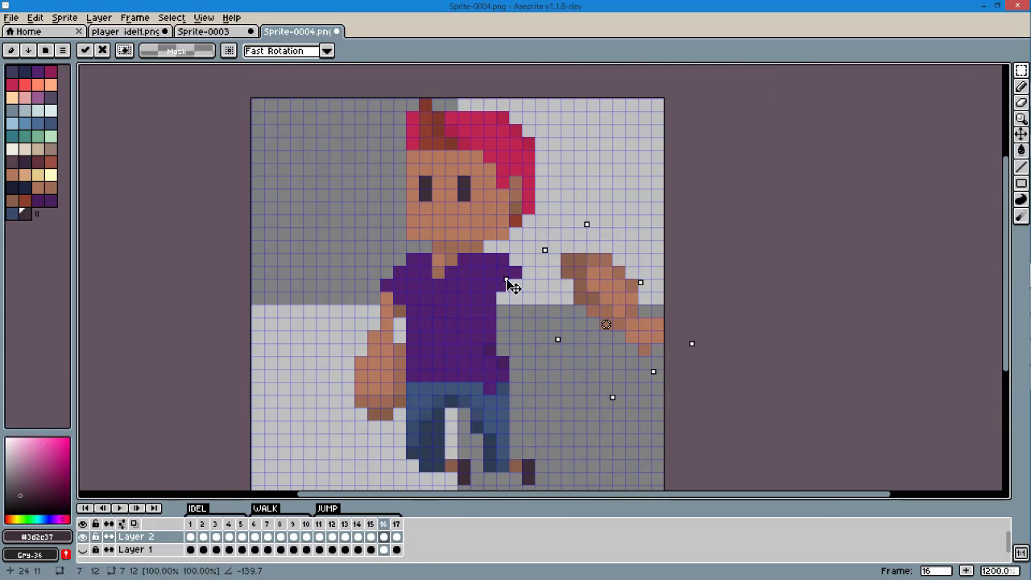
left_click_drag(513, 288, 313, 236)
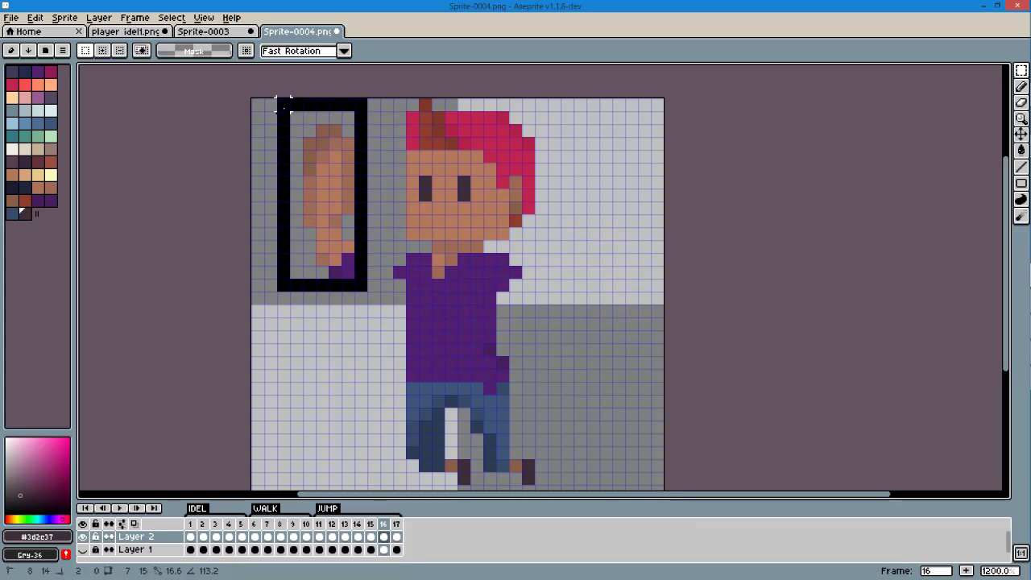
left_click_drag(329, 180, 369, 180)
key("i")
left_click(395, 263, "alt")
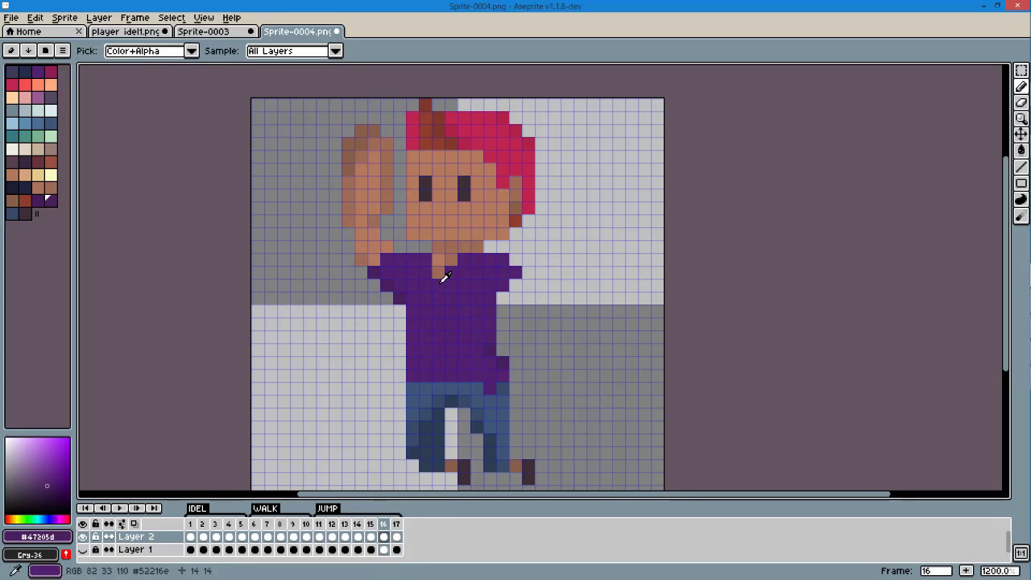
scroll(456, 348, "up", 1)
scroll(464, 343, "down", 1)
Copy the left arm from frame 17 into frame 16 and raise it on the right side
left_click(396, 524)
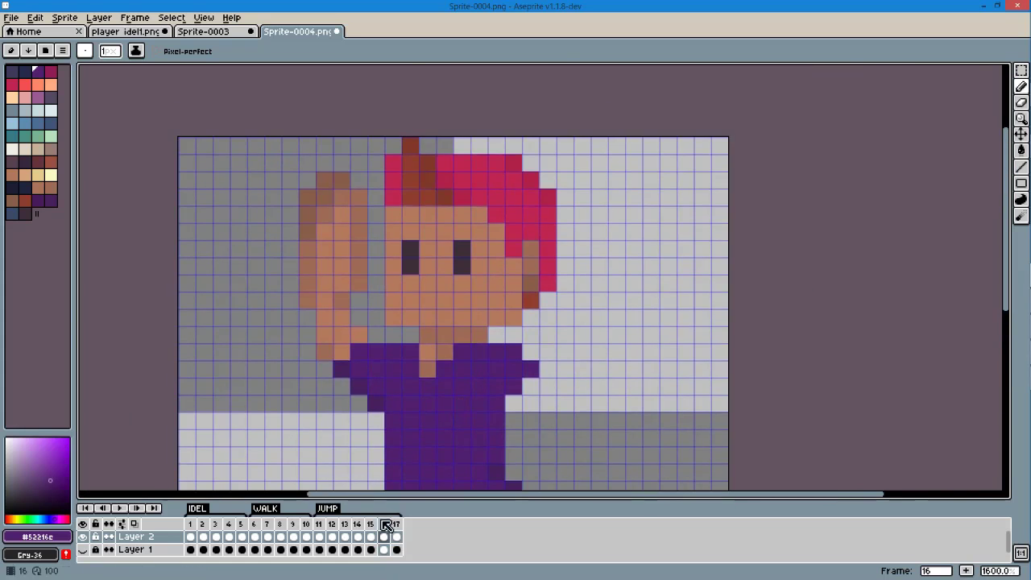
scroll(452, 362, "down", 2)
left_click(1021, 71)
left_click_drag(394, 357, 420, 435)
key("ctrl+c")
key("Left")
key("ctrl+v")
left_click_drag(407, 395, 516, 372)
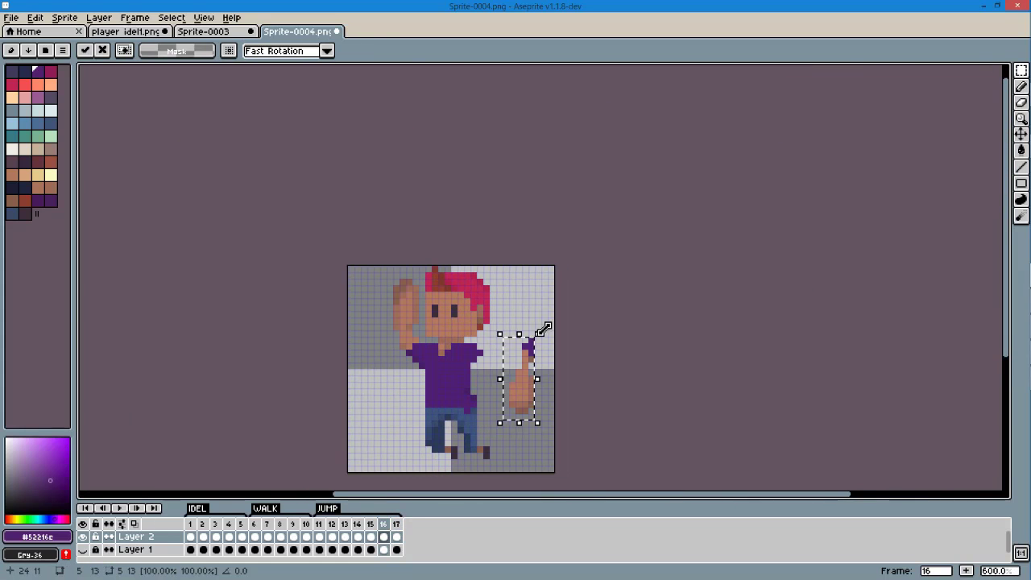
left_click_drag(535, 322, 503, 335)
scroll(474, 365, "up", 3)
key("b")
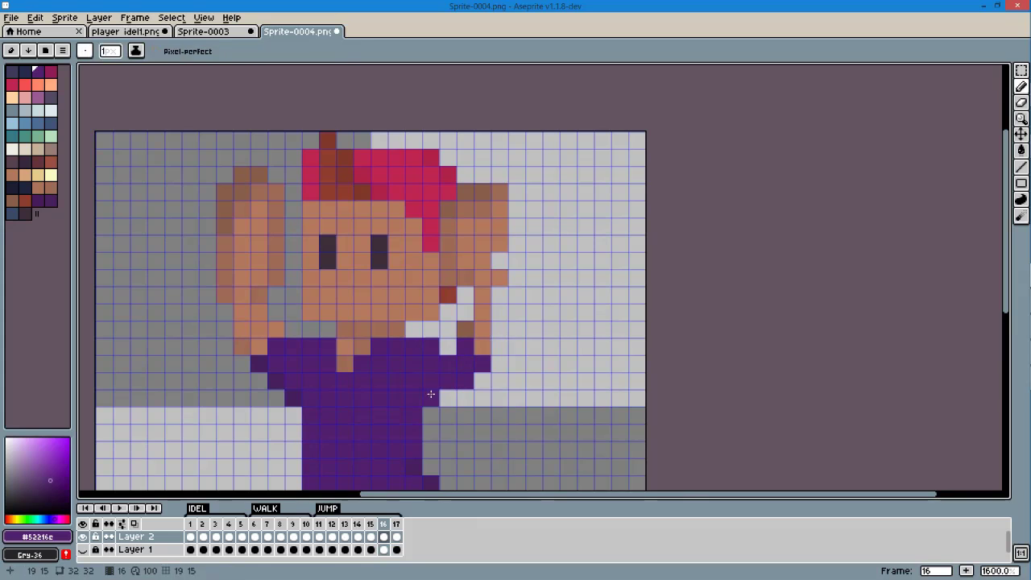
Fill a missing ear pixel with the brown ear colour
left_click(482, 346, "alt")
left_click(496, 276)
scroll(555, 379, "down", 2)
scroll(555, 380, "up", 2)
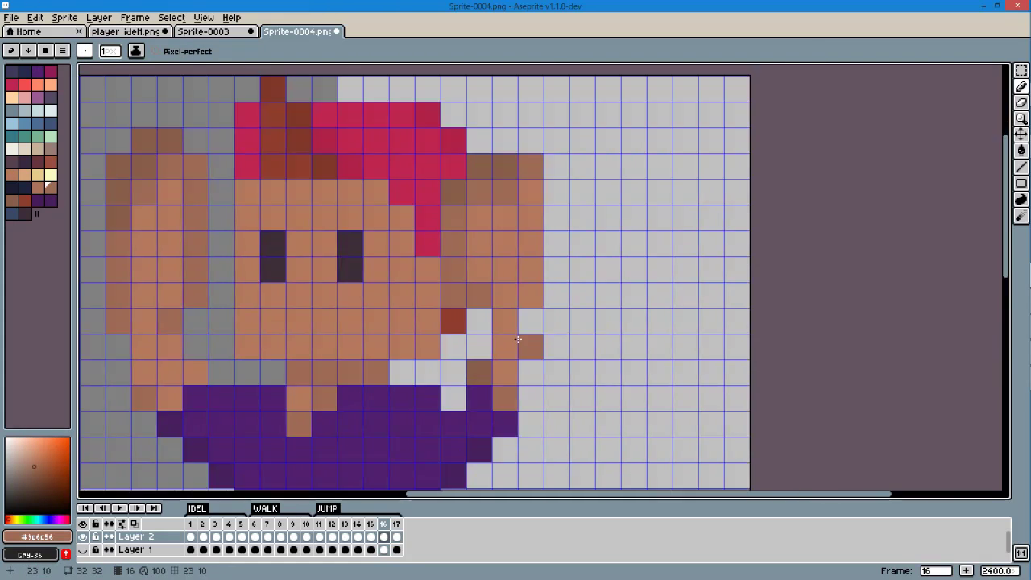
scroll(512, 357, "down", 1)
scroll(513, 357, "down", 2)
Add two new frames and play the jump animation to preview it
key("alt+n")
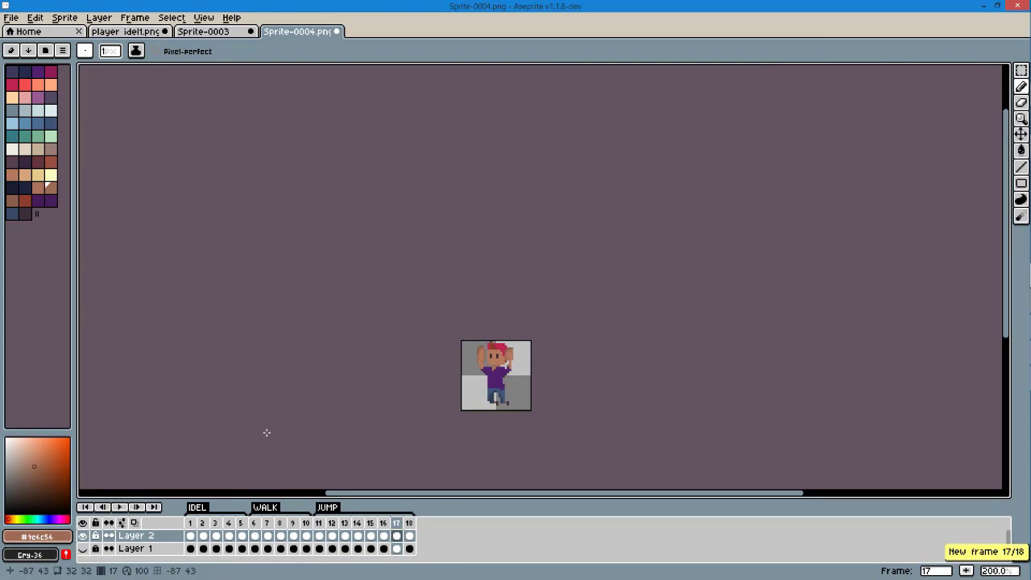
left_click(966, 570)
left_click(966, 570)
left_click(120, 507)
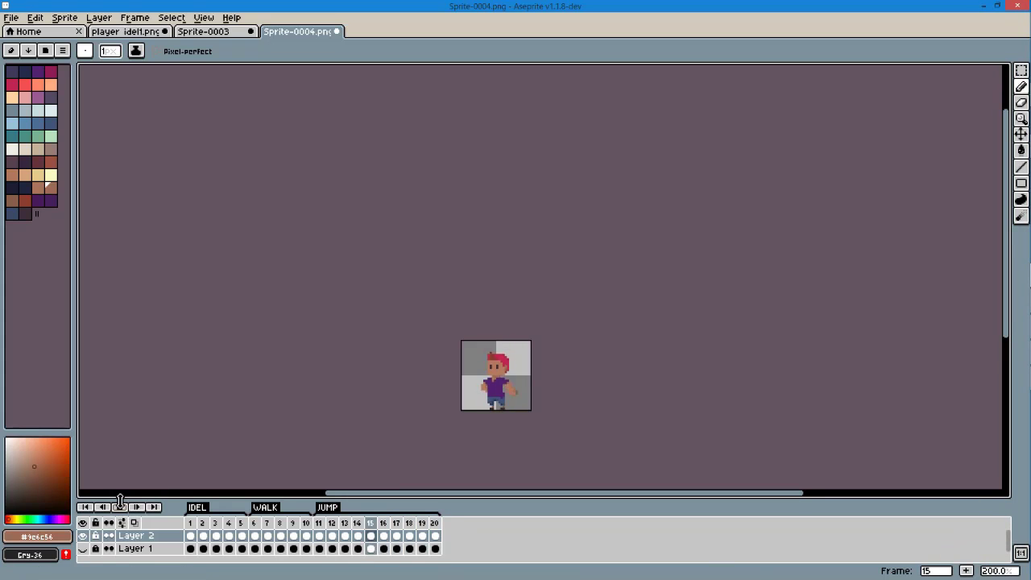
scroll(492, 414, "up", 2)
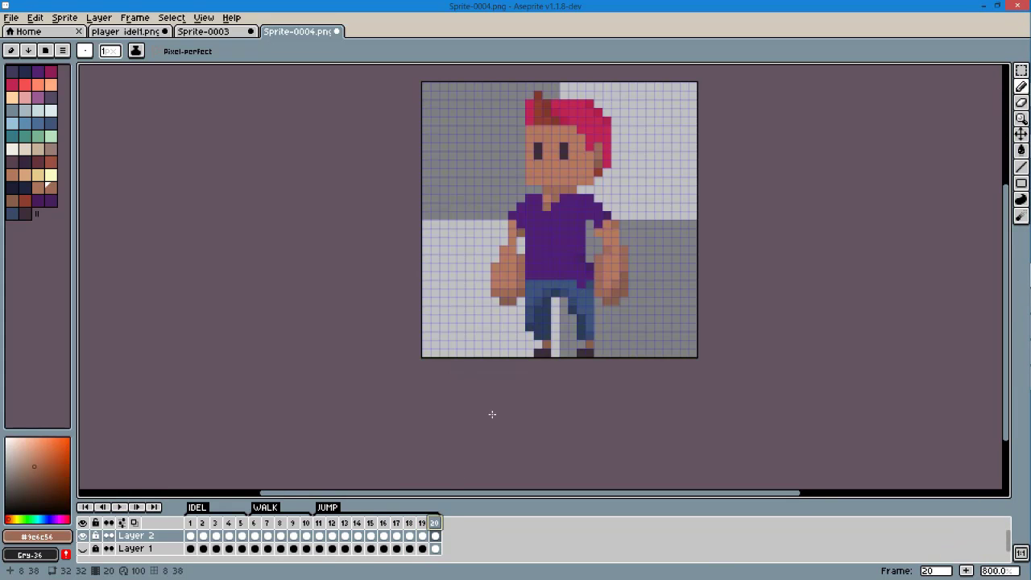
left_click(120, 507)
Review frame 16 and replay the animation to check the motion
left_click(383, 523)
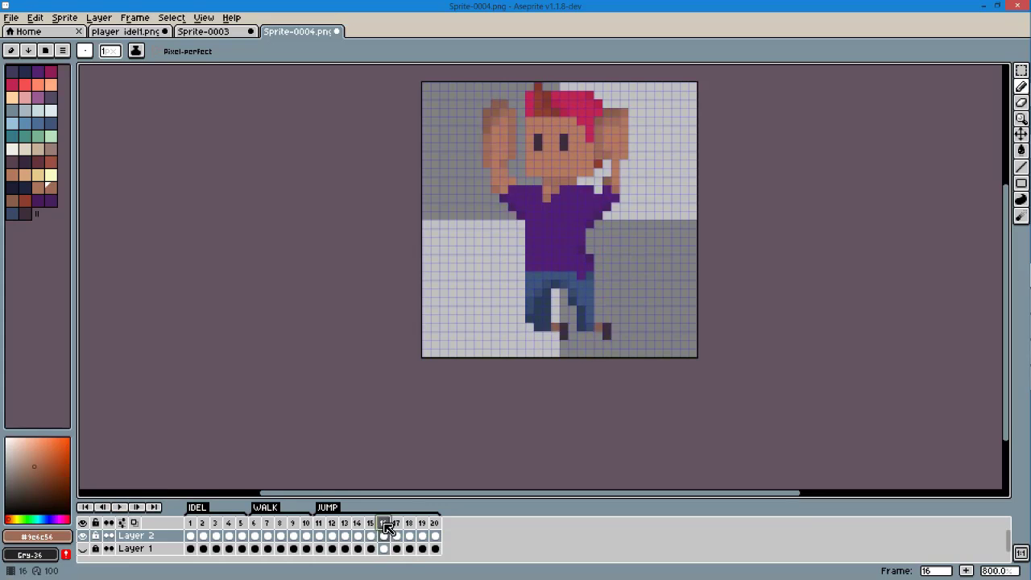
scroll(516, 369, "down", 3)
key("m")
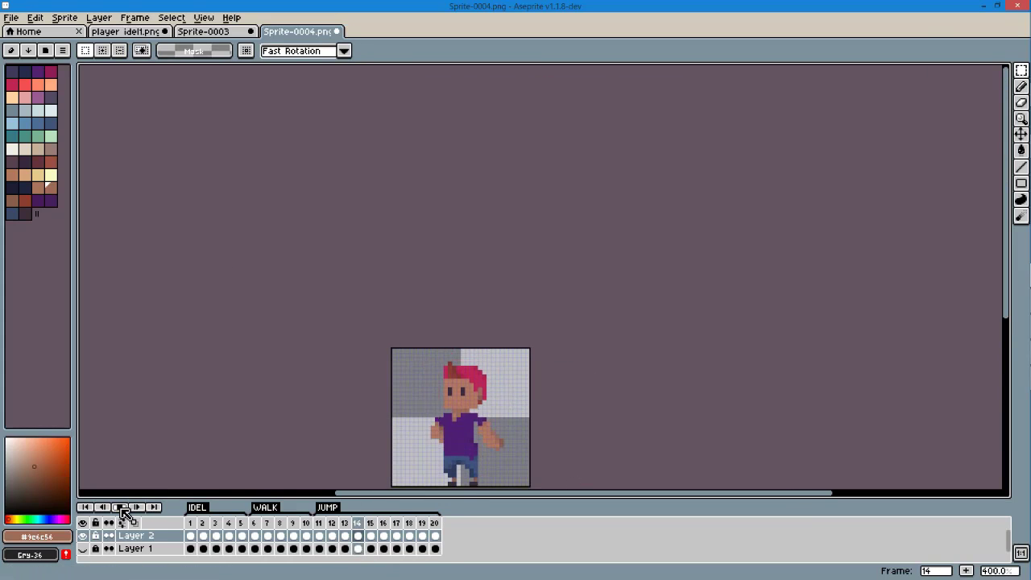
left_click(423, 523)
left_click(121, 506)
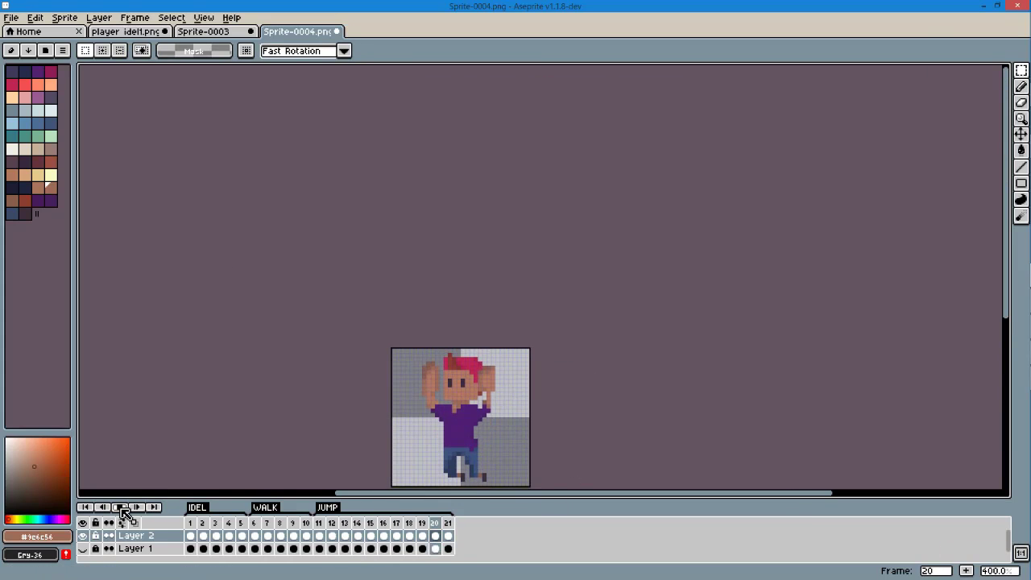
scroll(467, 364, "down", 3)
scroll(468, 364, "up", 3)
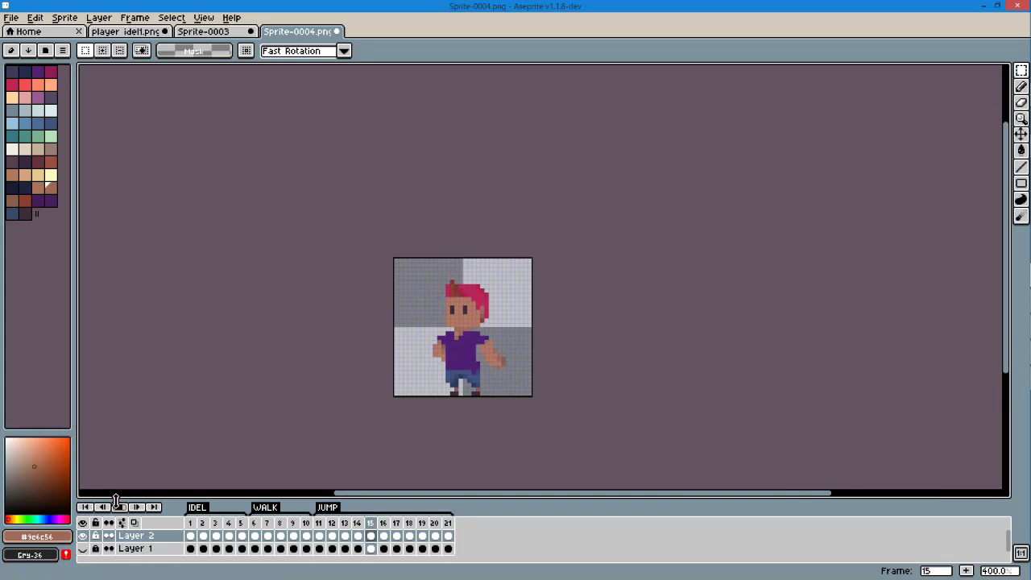
Stop playback, then select the torso and shift it to a new spot in frame 16
left_click(121, 507)
scroll(444, 317, "up", 1)
scroll(443, 316, "up", 2)
left_click_drag(404, 308, 580, 423)
left_click(384, 523)
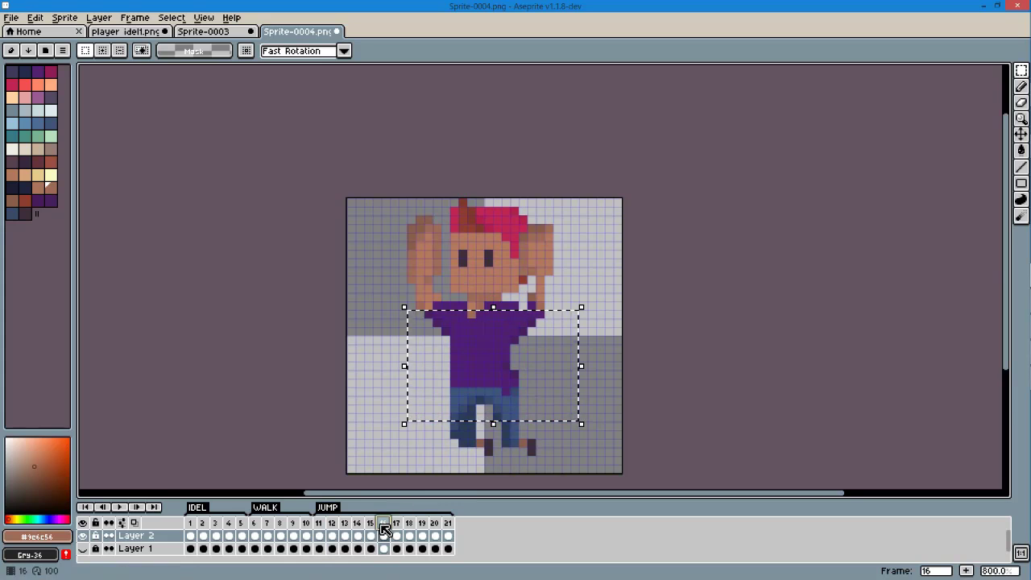
left_click_drag(484, 340, 523, 364)
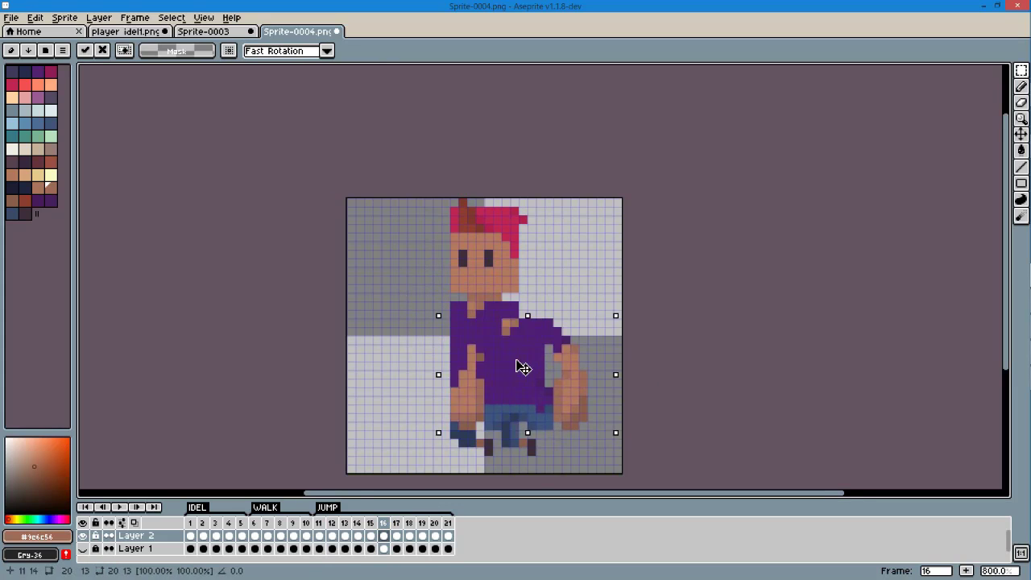
scroll(505, 339, "up", 5)
key("b")
scroll(498, 348, "down", 5)
key("period")
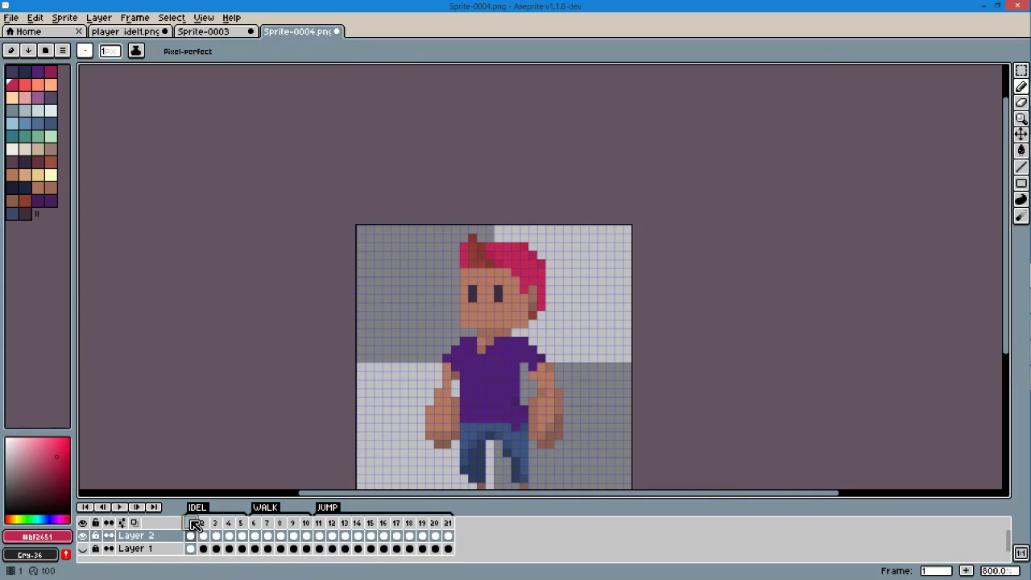
Replay the animation from the first frame and return to frame 16
left_click(403, 523)
left_click(384, 523)
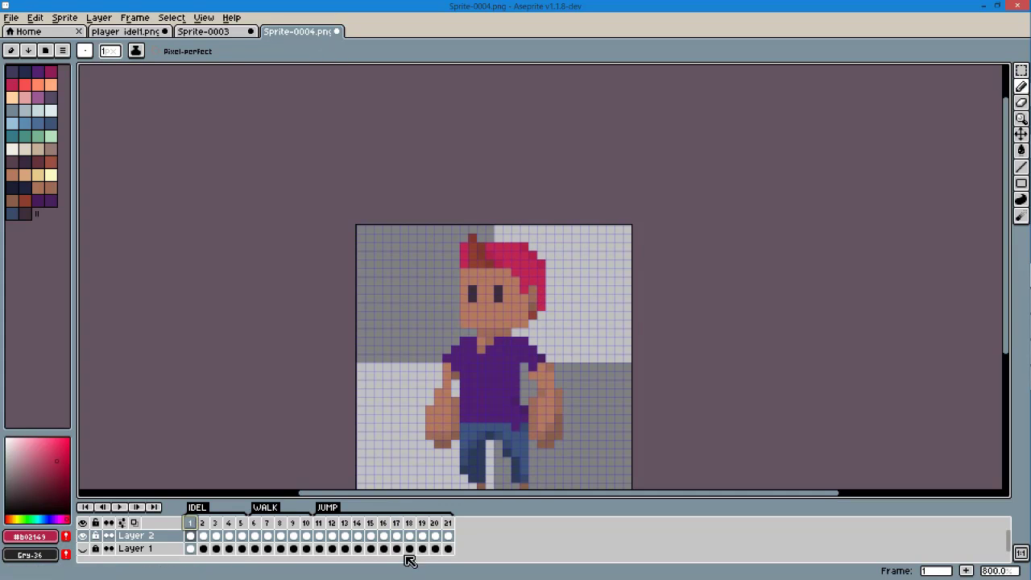
key("Return")
scroll(483, 357, "down", 5)
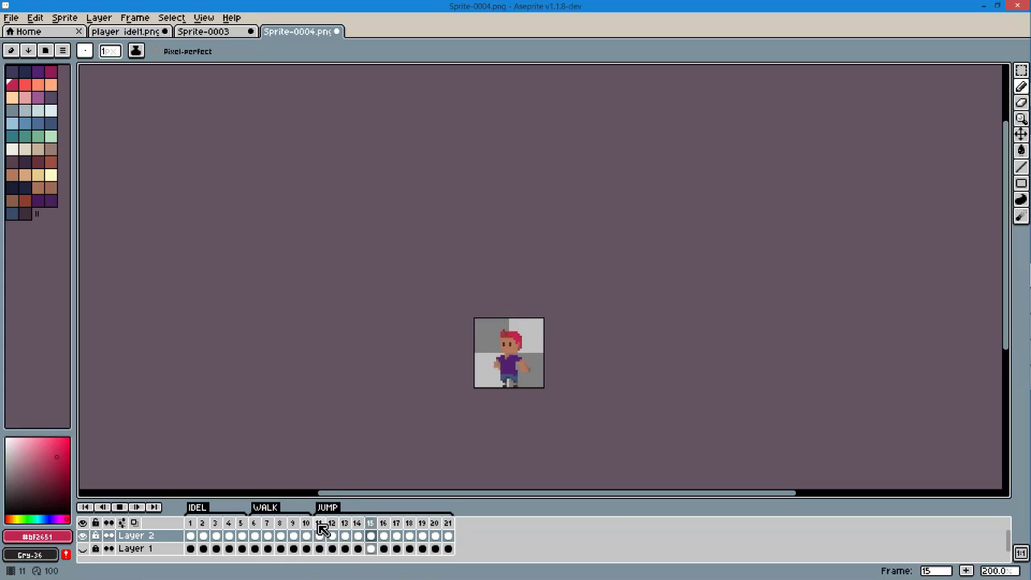
key("4")
left_click(383, 523)
scroll(403, 355, "up", 5)
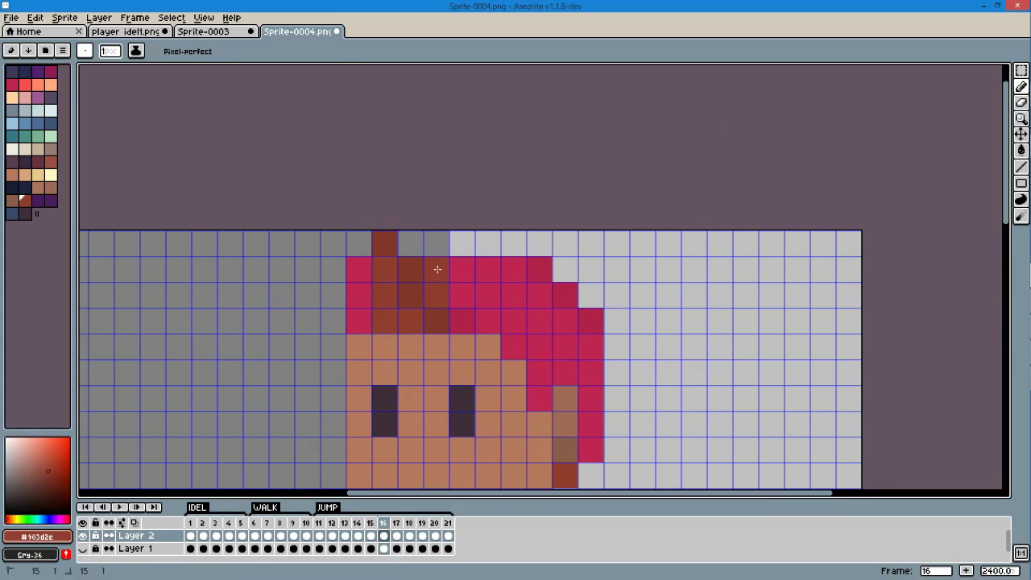
scroll(387, 317, "down", 6)
Select the hair tuft on frame 17 and nudge it right
left_click(397, 535)
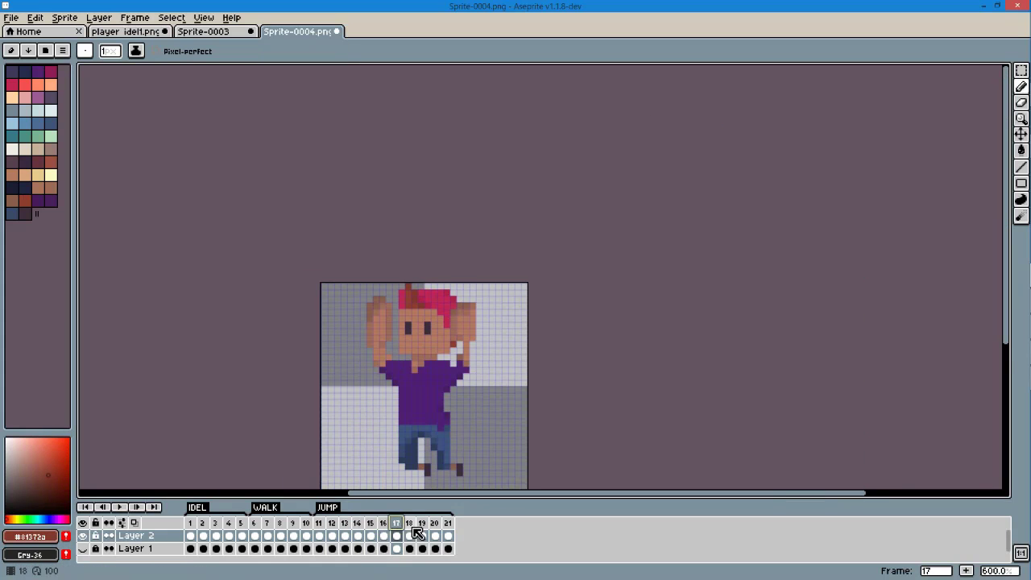
scroll(419, 322, "up", 5)
key("m")
left_click_drag(357, 218, 425, 277)
key("Right")
scroll(379, 259, "up", 2)
Check the hair on frames 19 and 20 with the move and pencil tools
left_click(424, 524)
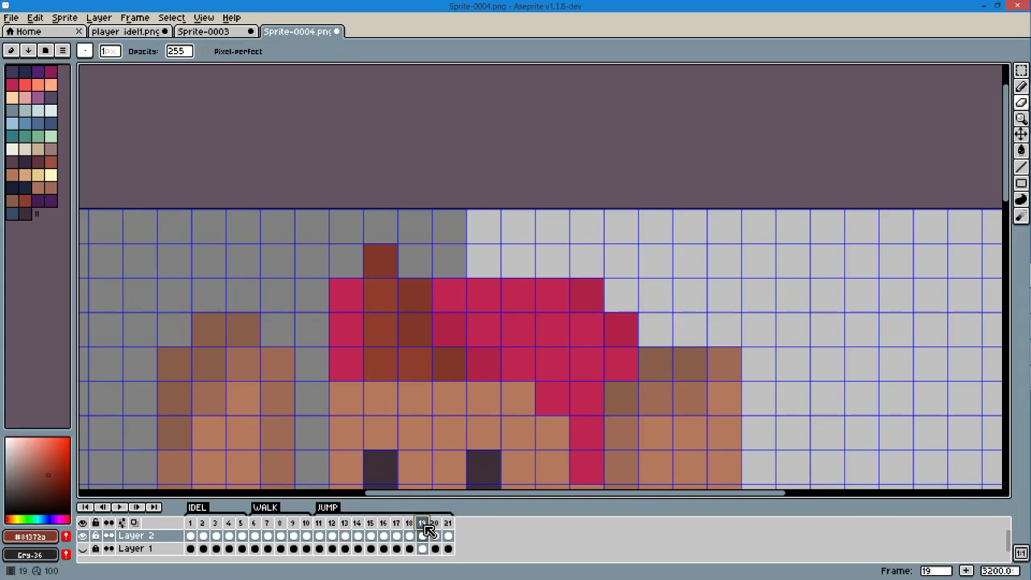
scroll(427, 347, "down", 8)
scroll(427, 347, "down", 3)
left_click(436, 524)
key("v")
scroll(424, 290, "up", 7)
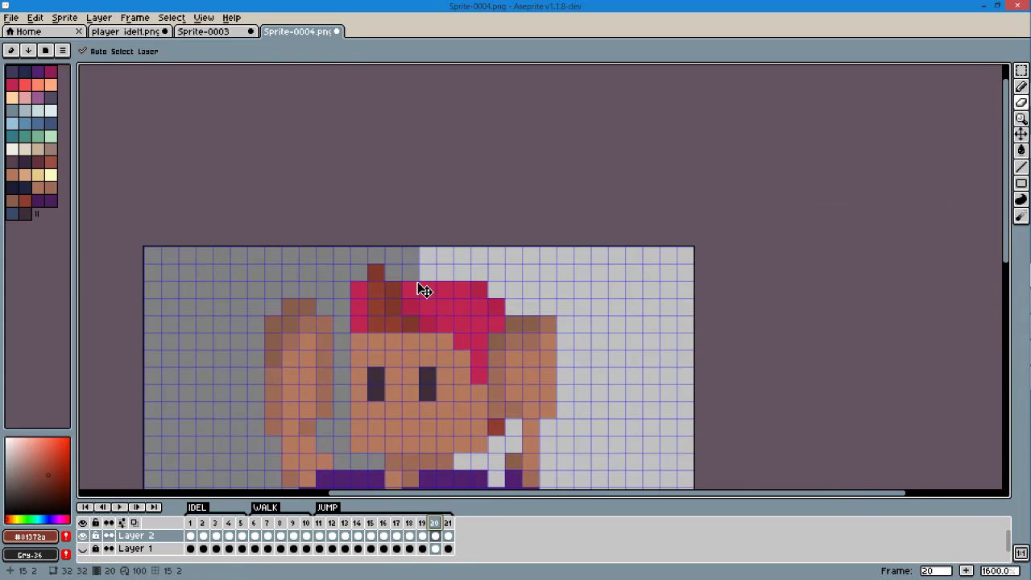
key("b")
scroll(419, 339, "down", 7)
Replay the animation, inspecting frame 20 and frame 17, where the fall begins
key("Return")
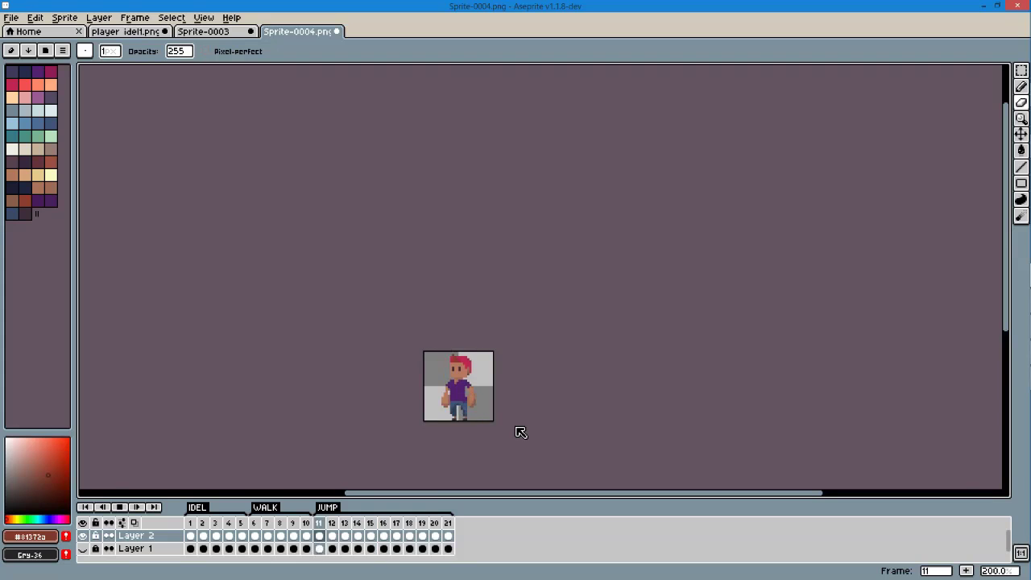
scroll(483, 419, "up", 1)
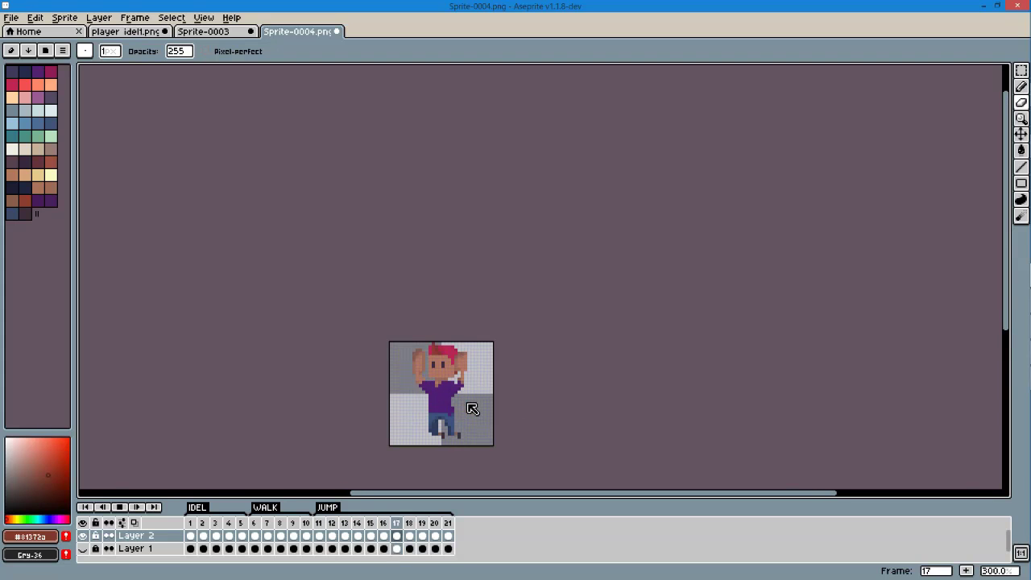
left_click(257, 523)
key("Return")
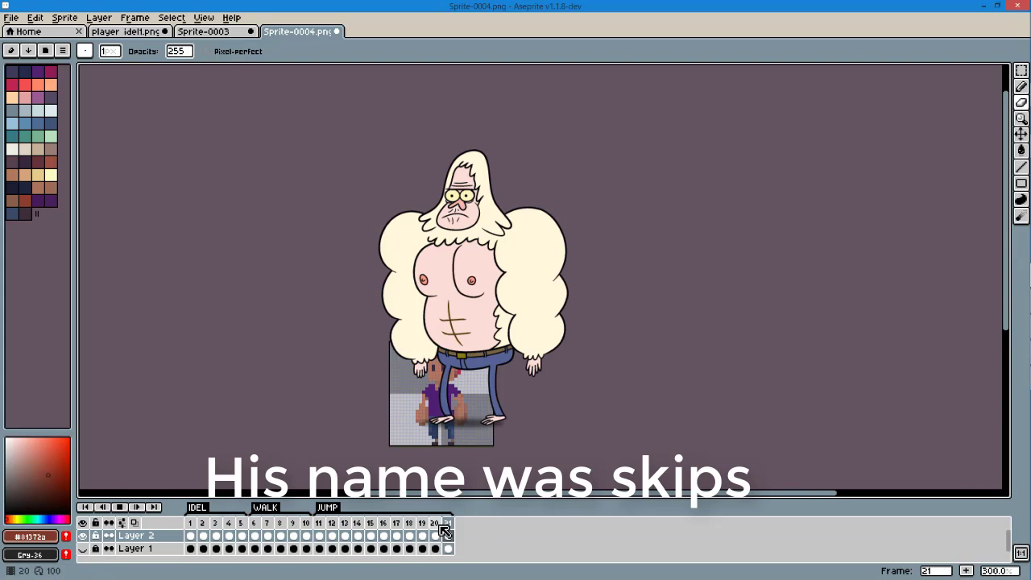
scroll(286, 453, "up", 3)
left_click(286, 454, "alt")
scroll(286, 453, "down", 2)
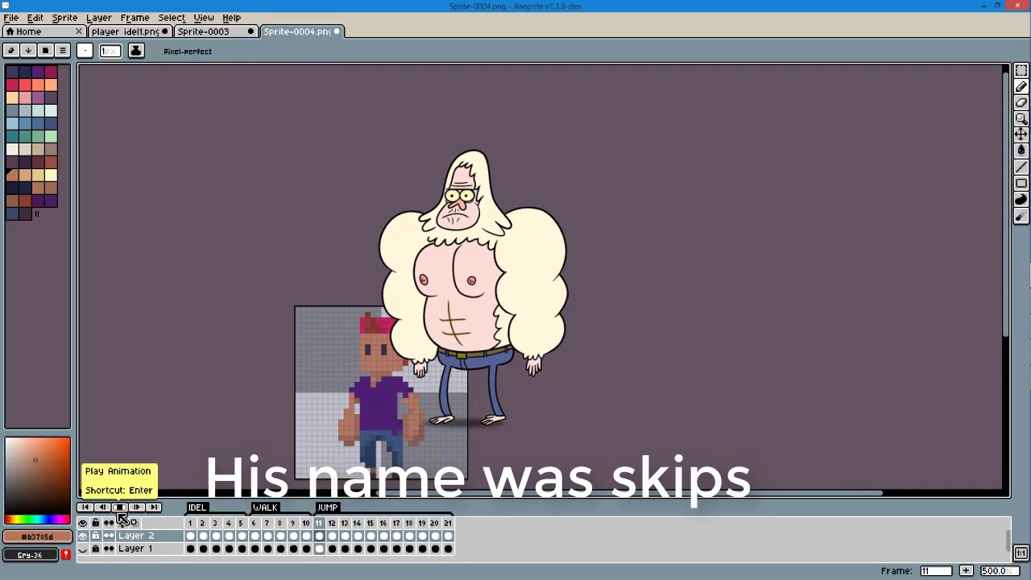
left_click(435, 524)
left_click(396, 524)
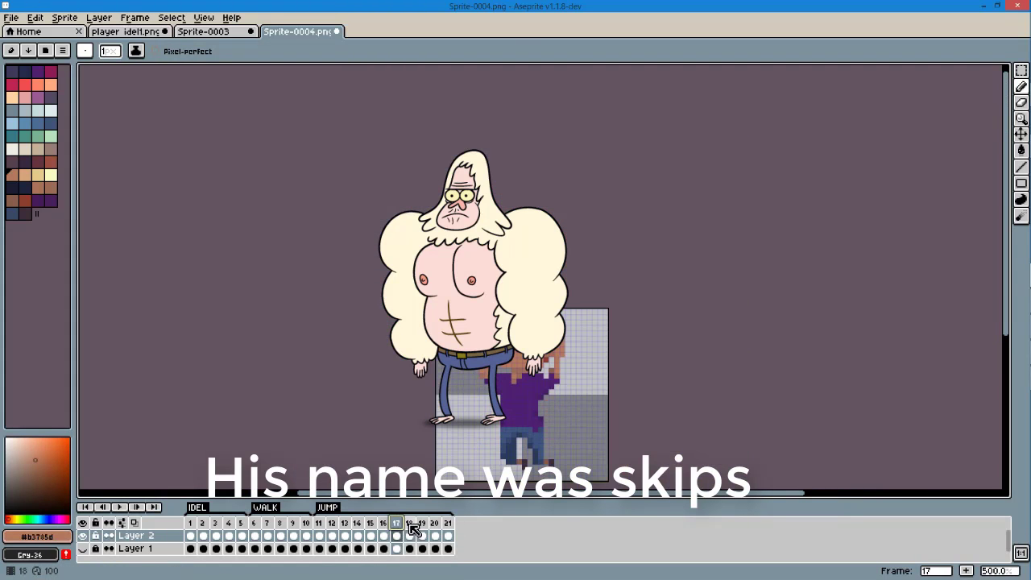
Tag frames 17–21 as FALLING and copy frame 15 to after frame 17
left_click(448, 524, "shift")
right_click(448, 524)
left_click(483, 530)
type("FALLING")
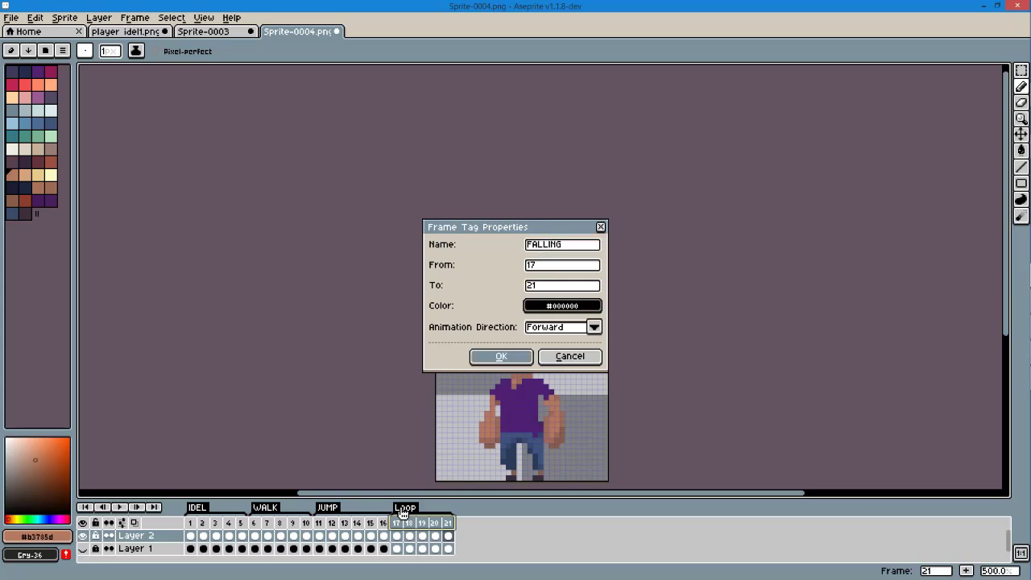
key("Return")
left_click(371, 524)
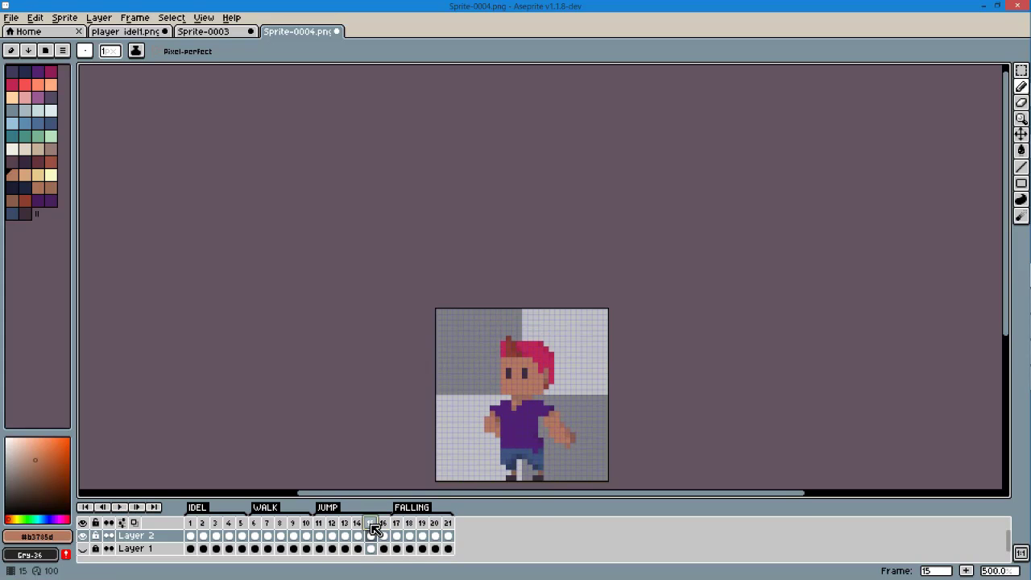
left_click_drag(373, 528, 405, 530)
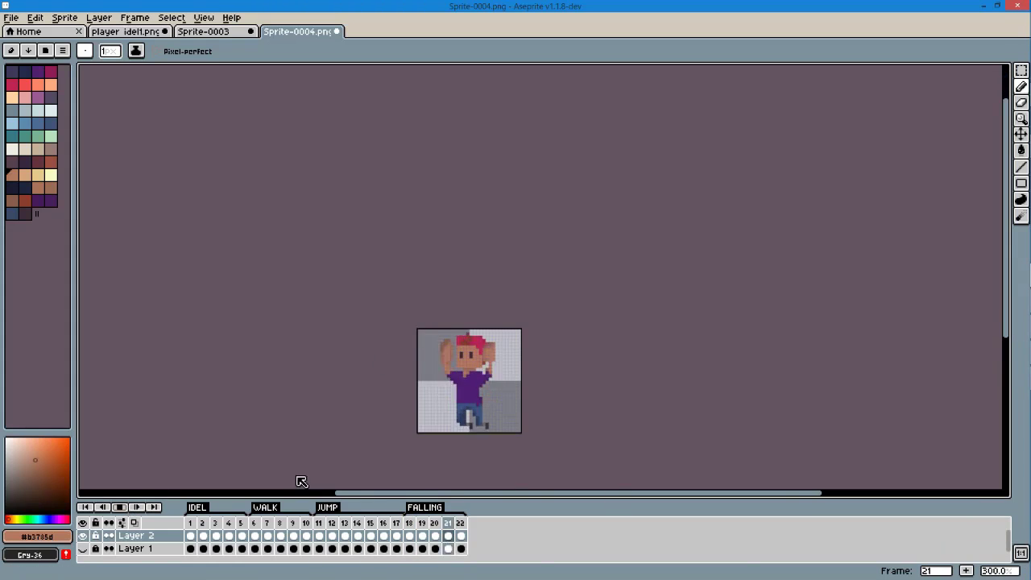
Save the animation as PLAYER1 in a new folder, then start a new sprite
left_click(12, 17)
left_click(40, 74)
left_click(128, 70)
type("Pl")
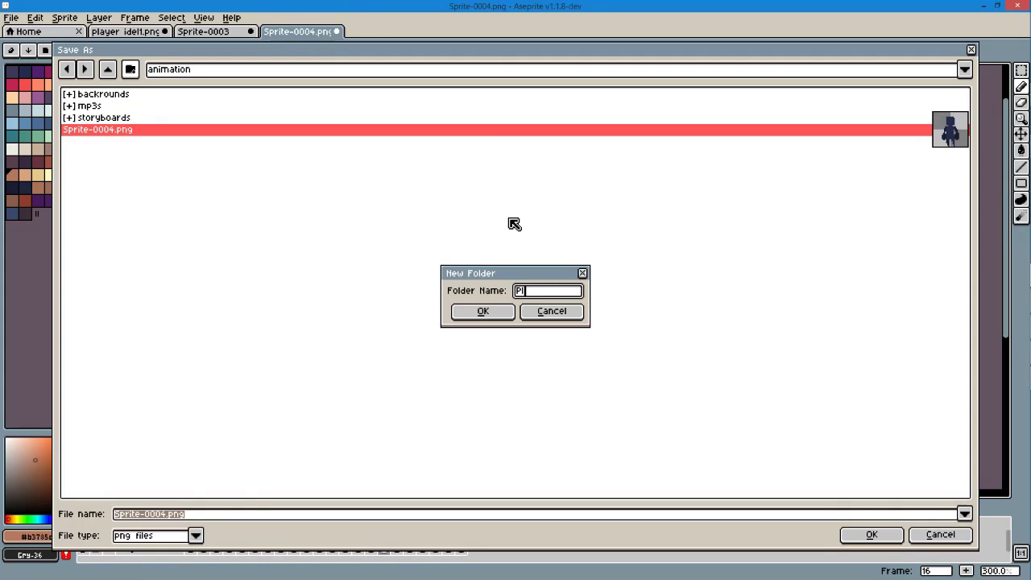
left_click(505, 320)
type("PLAYER1")
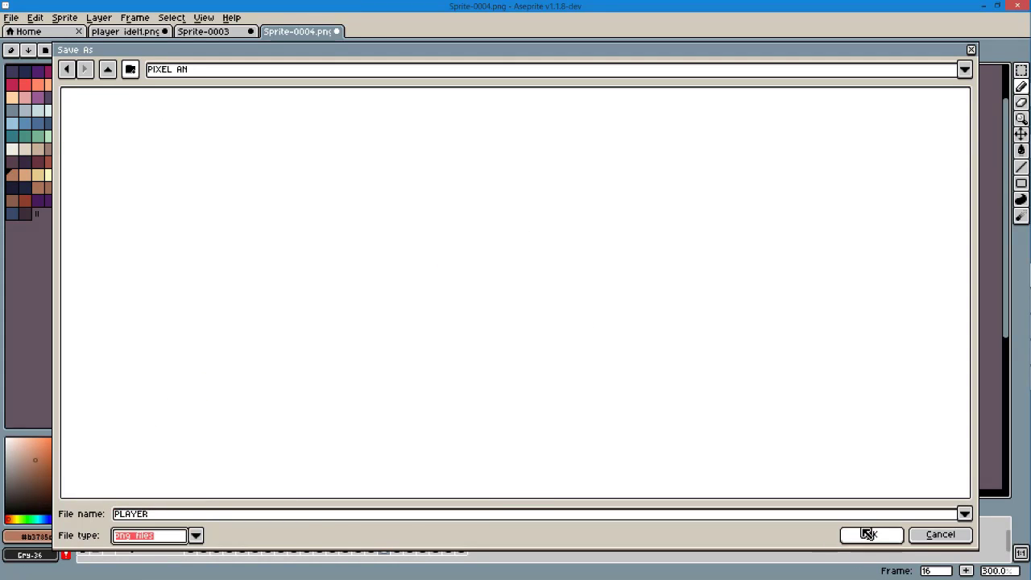
left_click(871, 535)
left_click(507, 327)
key("ctrl+n")
Create the 32×32 sprite, draw a navy rectangle outline, and enable the pixel grid
key("Return")
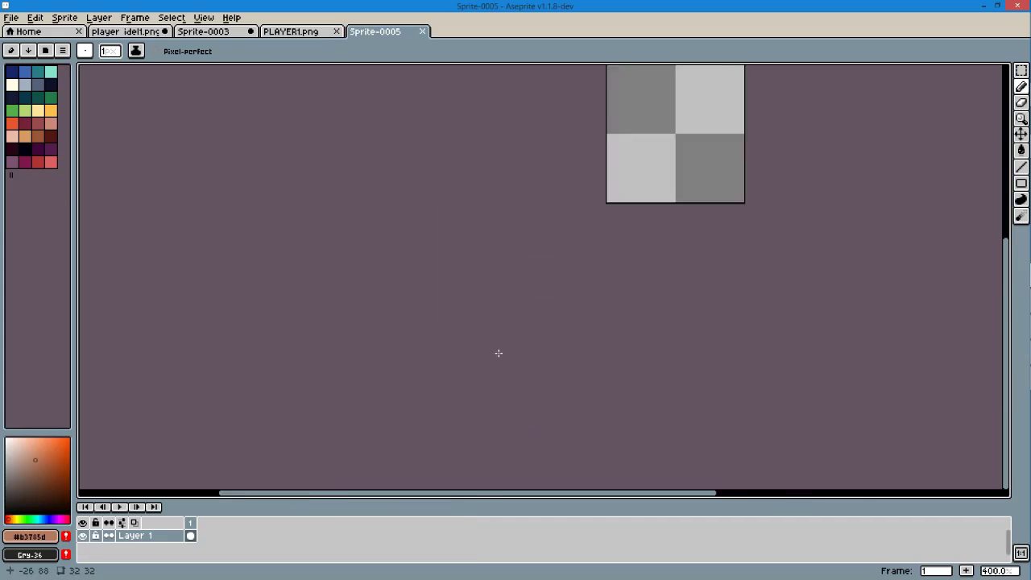
scroll(995, 82, "down", 4)
left_click_drag(288, 198, 430, 328)
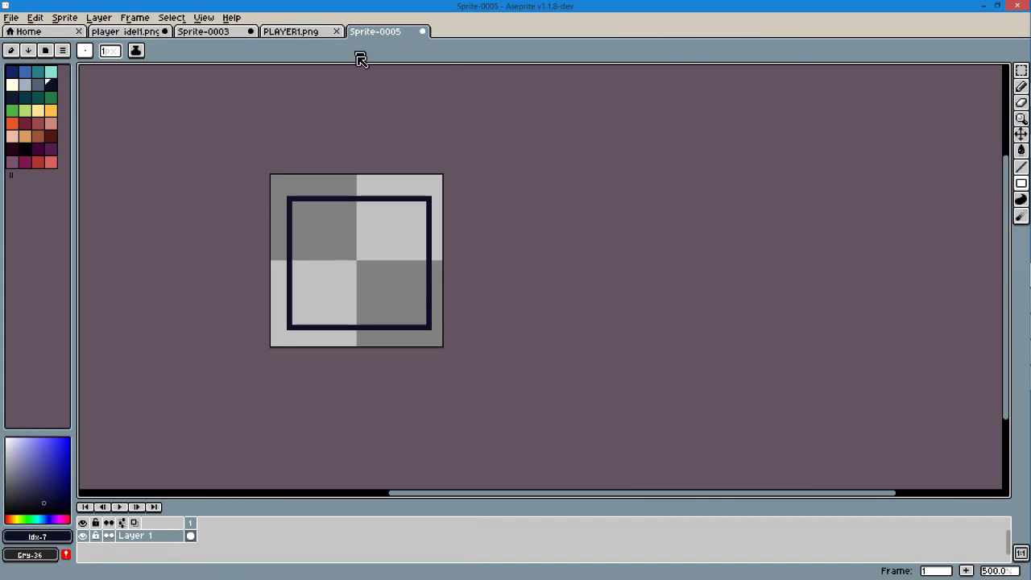
left_click(204, 17)
left_click(233, 97)
left_click(204, 17)
left_click(242, 112)
left_click(497, 327)
Thin the outline's left and right edges to one-pixel navy columns with pencil and eraser
scroll(322, 266, "up", 4)
left_click(241, 288)
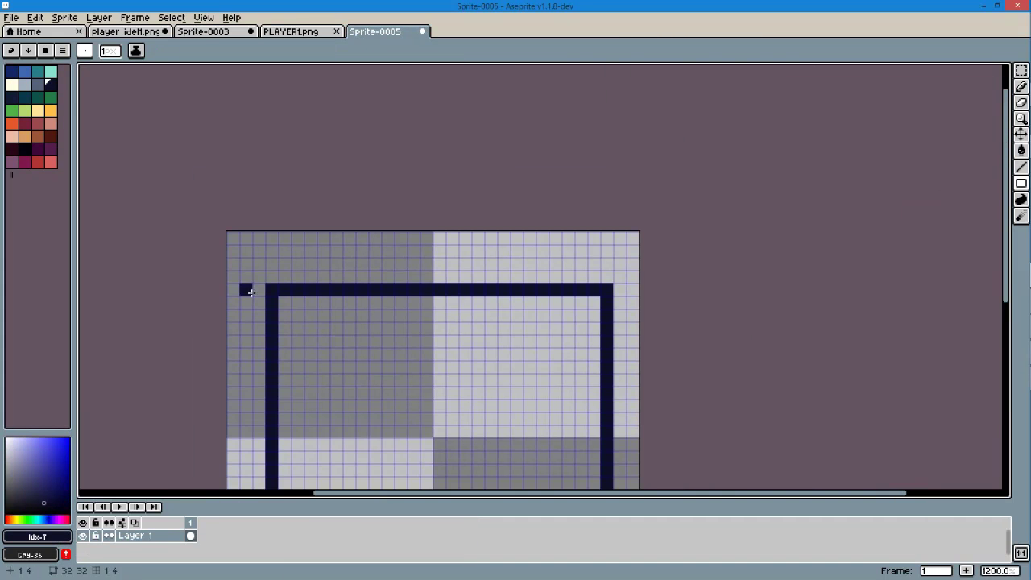
scroll(334, 338, "down", 3)
scroll(325, 421, "up", 1)
left_click_drag(323, 433, 323, 407)
left_click(323, 169, "shift")
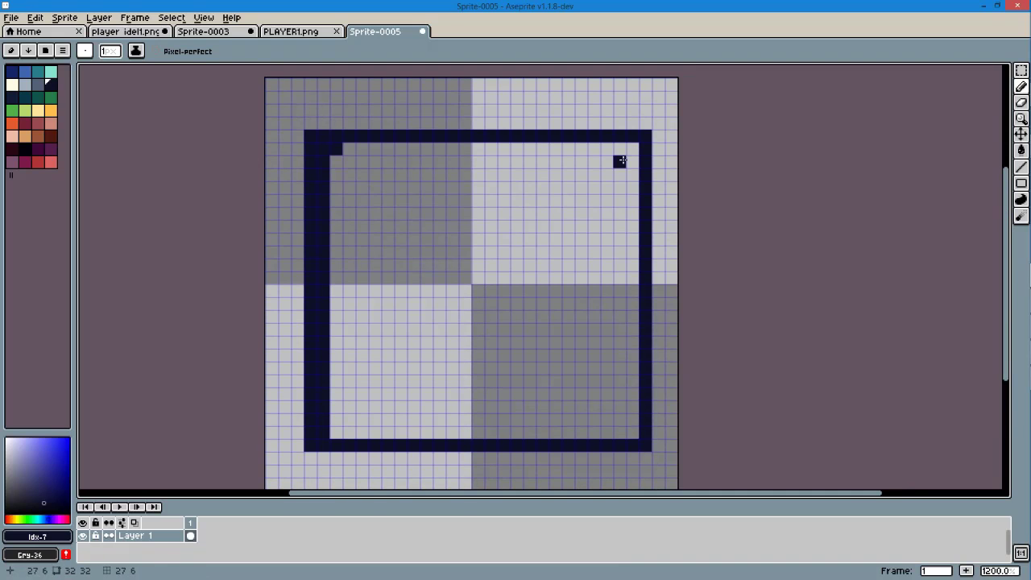
left_click(633, 156)
left_click(633, 439, "shift")
key("e")
left_click_drag(310, 445, 310, 136)
left_click_drag(646, 136, 645, 445)
Redraw the bottom edge one row higher and trim the corners with the eraser
scroll(367, 415, "up", 1)
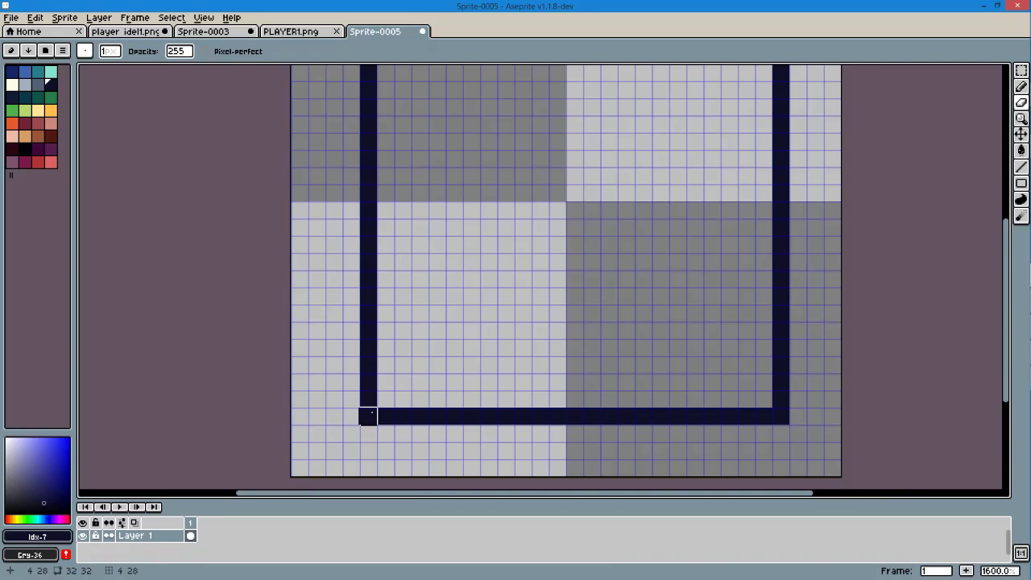
key("b")
mouse_move(403, 398)
left_mouse_down()
mouse_move(778, 398)
mouse_move(367, 416)
left_mouse_up()
key("e")
scroll(368, 415, "down", 4)
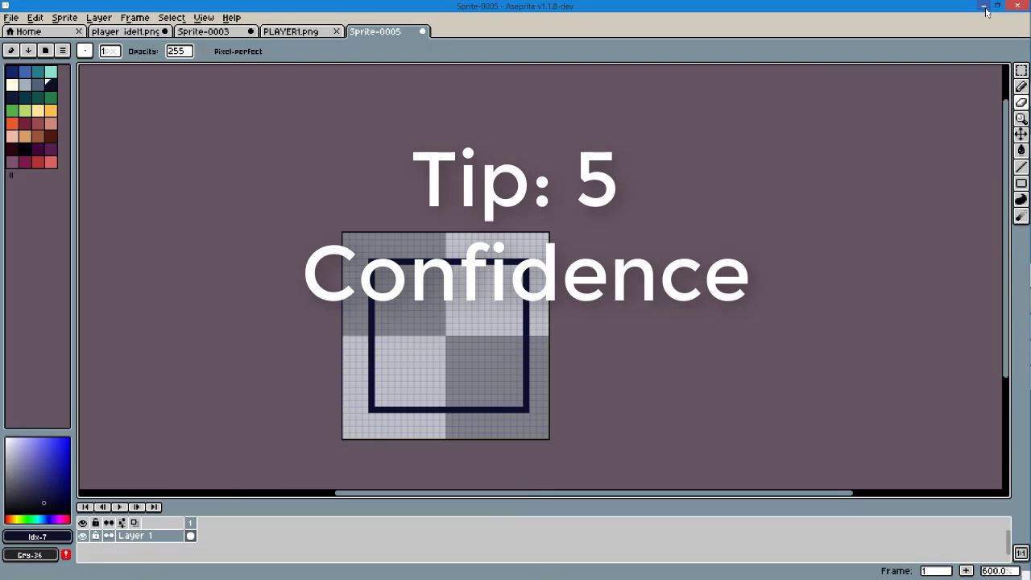
key("e")
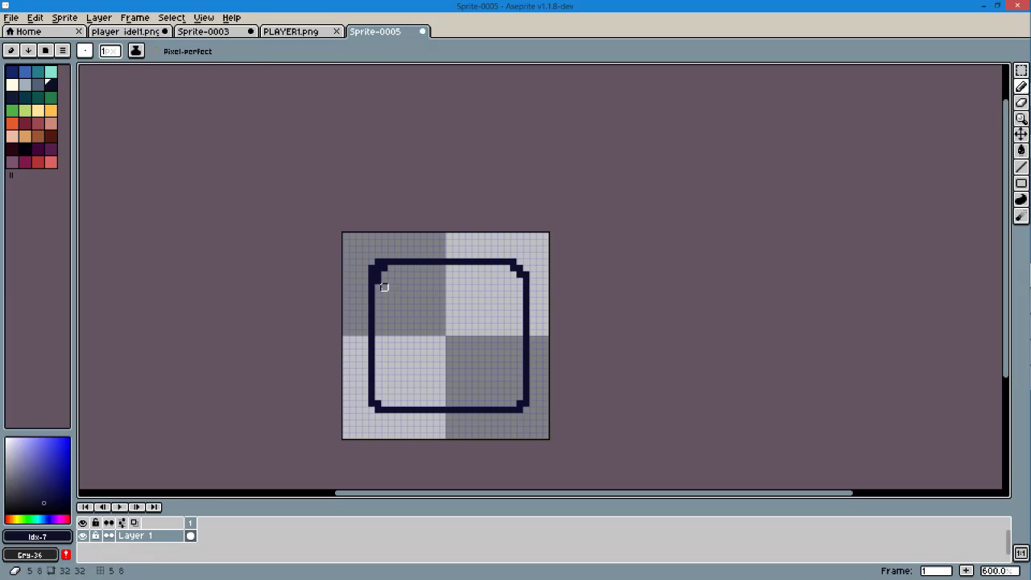
Sketch curved navy seam lines inside the square and undo the stray stroke
key("r")
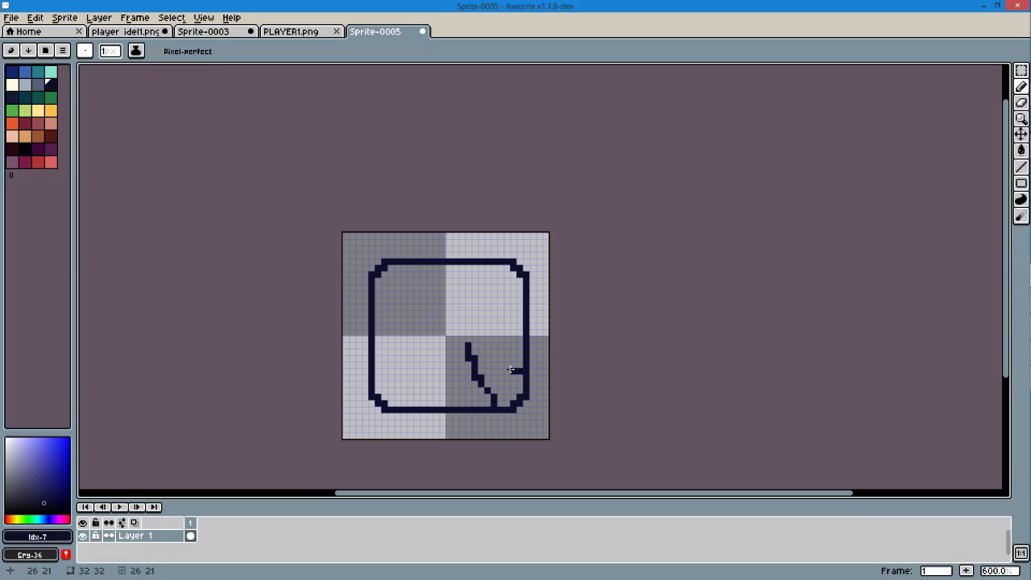
key("ctrl+z")
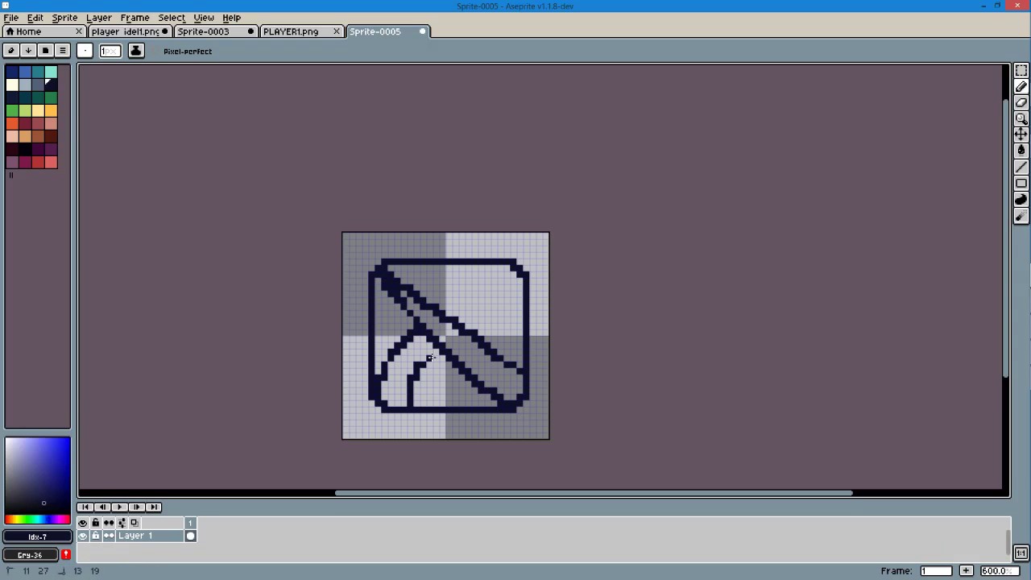
Paint cream along the icon's left and bottom inner edges
left_click(15, 85)
left_click_drag(378, 281, 378, 365)
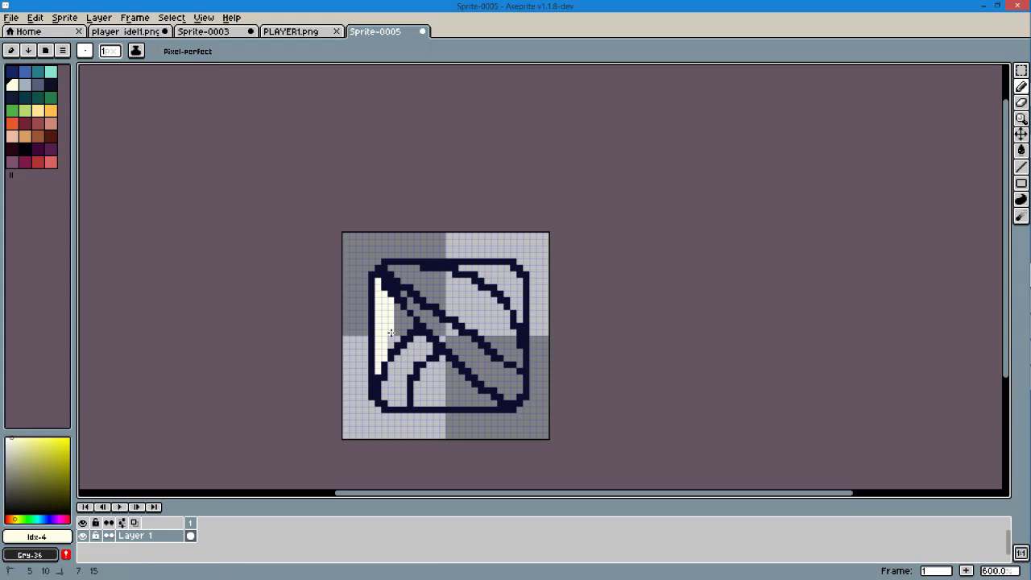
left_click(490, 402, "alt")
left_click_drag(491, 402, 419, 402)
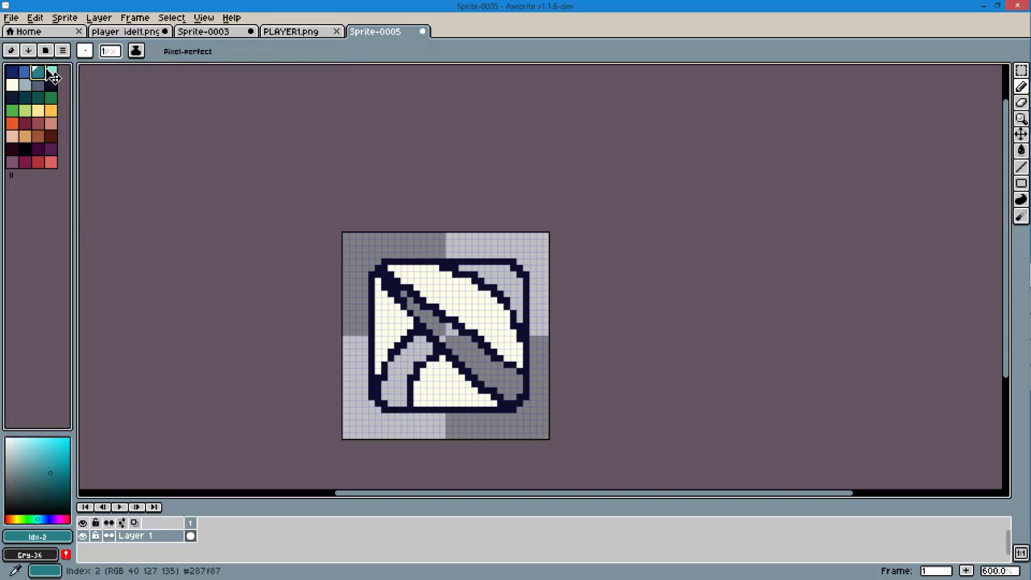
Add teal strokes inside the icon, including a band near the right edge
left_click(51, 72)
left_click_drag(390, 371, 389, 384)
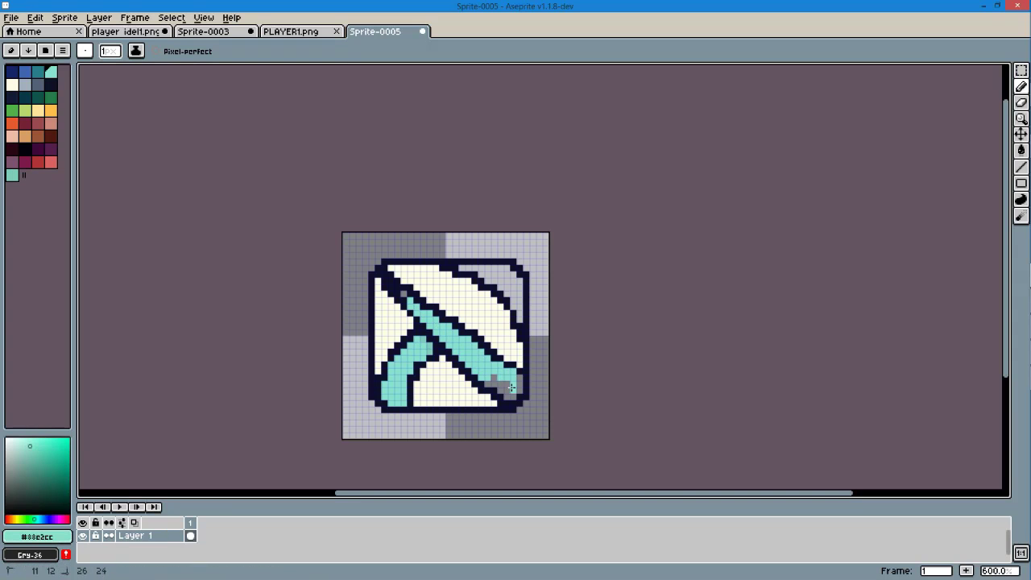
left_click(399, 297, "alt")
left_click_drag(517, 316, 514, 278)
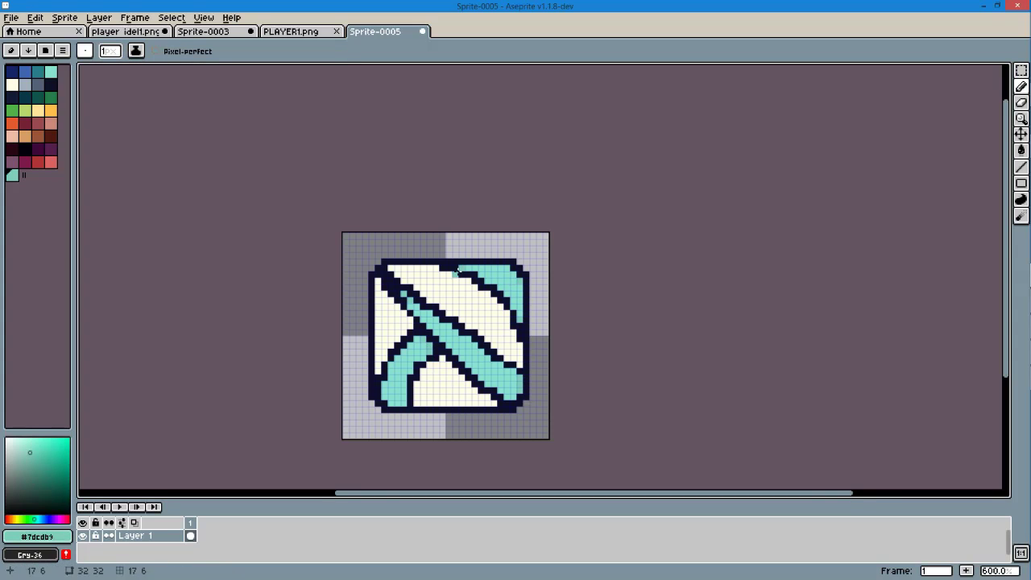
scroll(561, 380, "down", 4)
Paint cream over the teal and the remaining inner lines
left_click(12, 85)
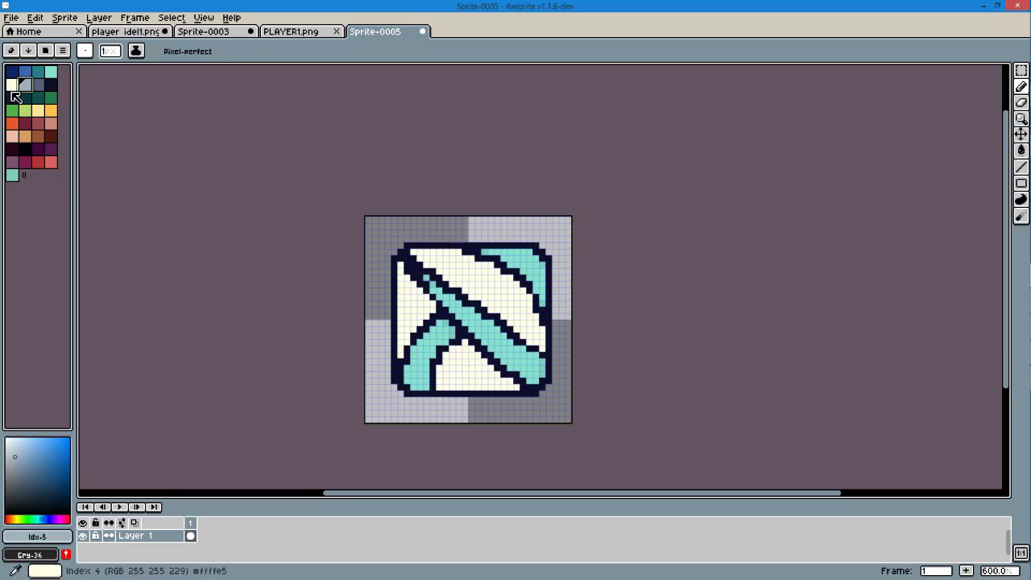
left_click_drag(427, 314, 526, 349)
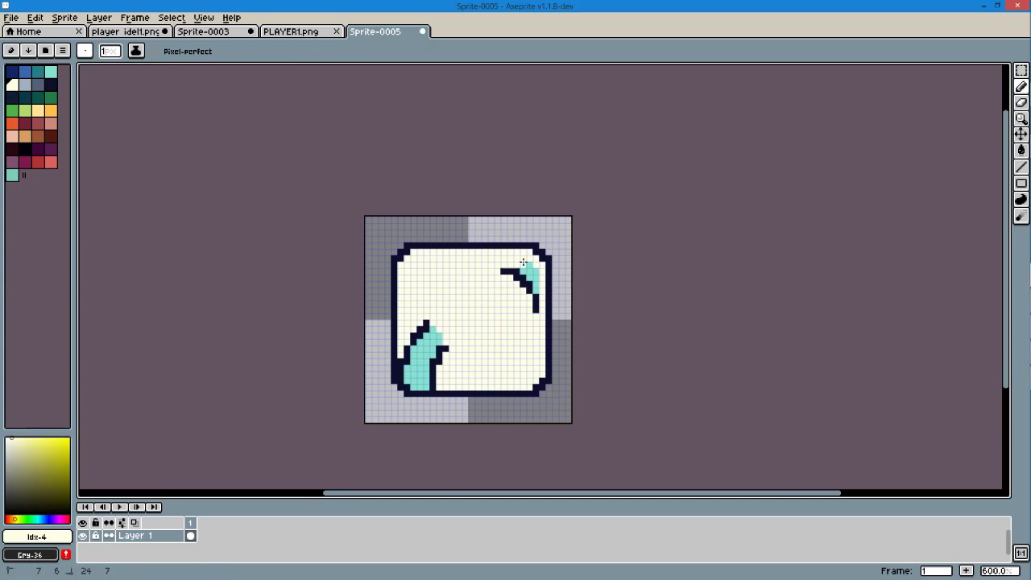
left_click_drag(439, 309, 435, 387)
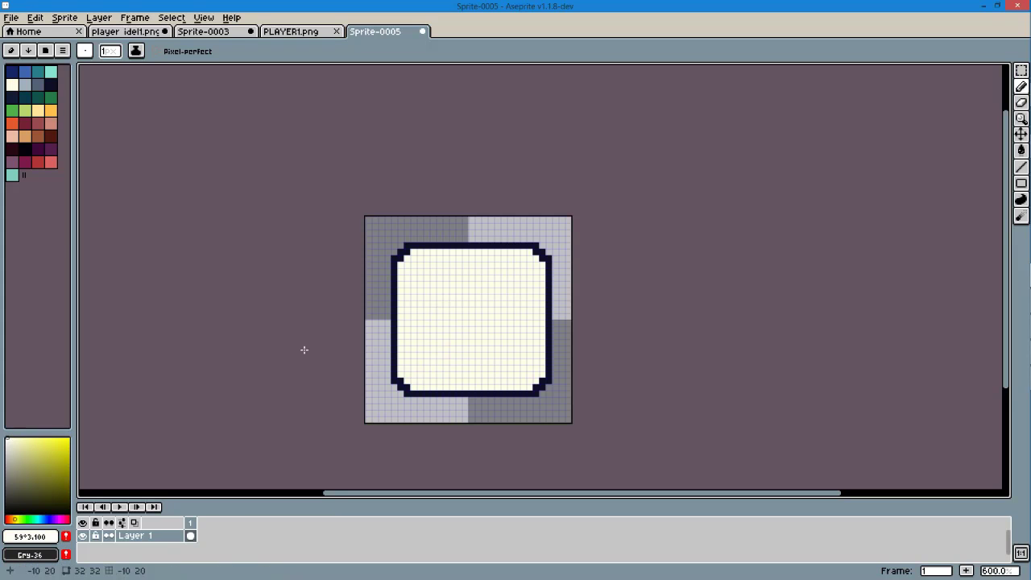
left_click(457, 312, "alt")
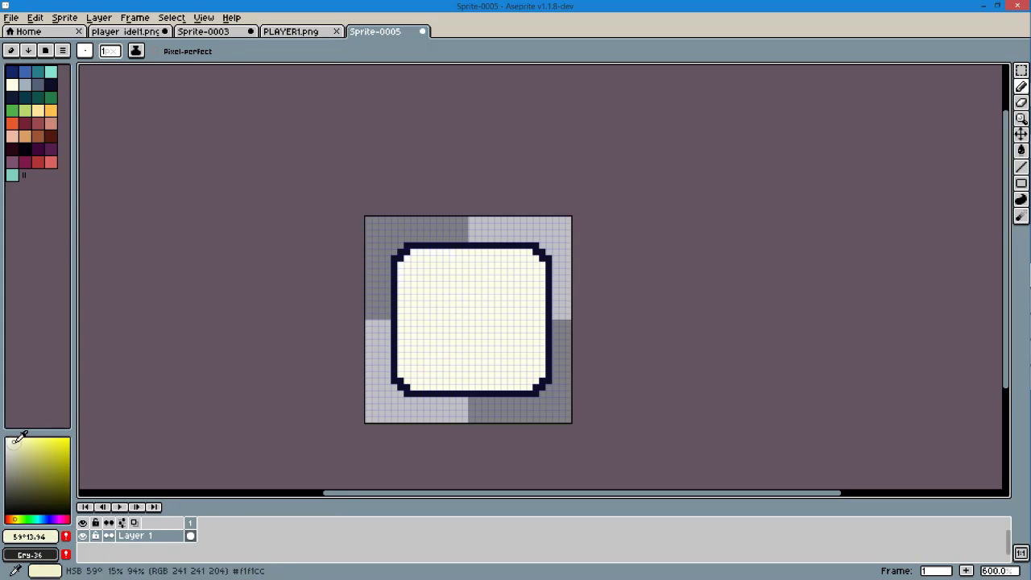
scroll(435, 371, "down", 5)
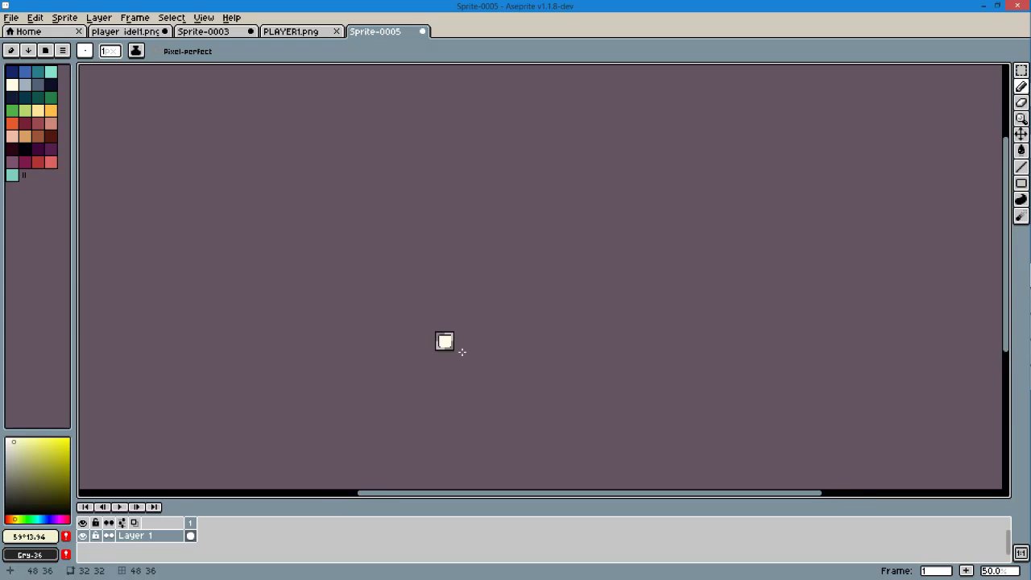
scroll(522, 356, "up", 1)
Save the cream-and-navy icon as VBALL.ase in a new ITEMS folder, then start a new sprite
left_click(11, 17)
left_click(22, 83)
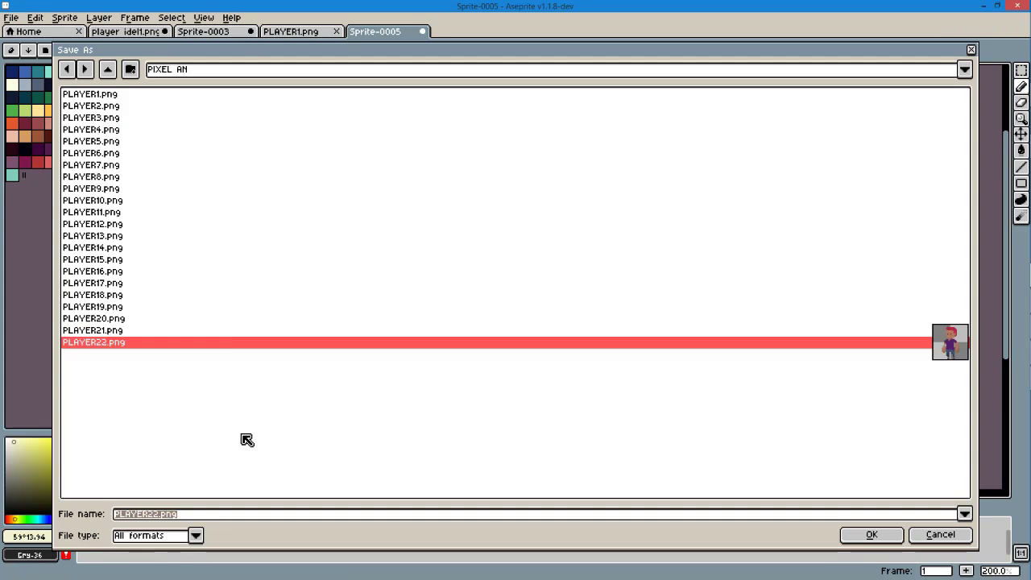
left_click(129, 69)
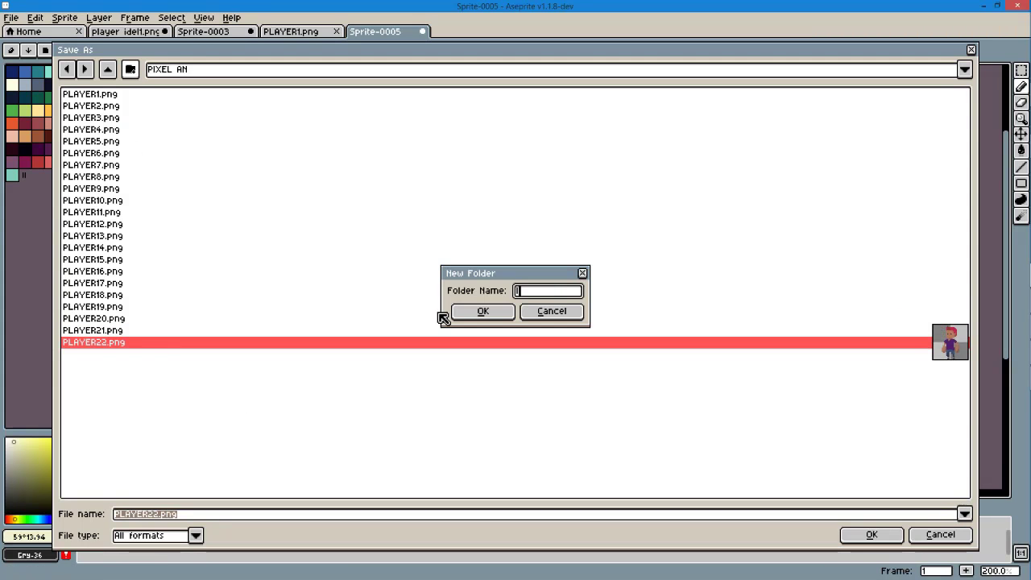
type("ITEMS")
key("Return")
key("BackSpace")
type("VBALL")
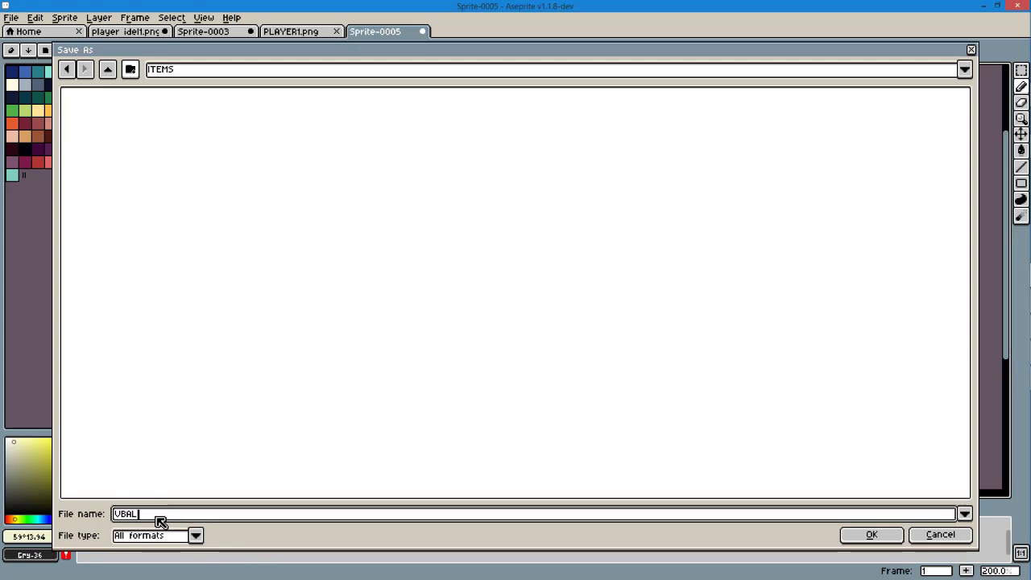
left_click(867, 537)
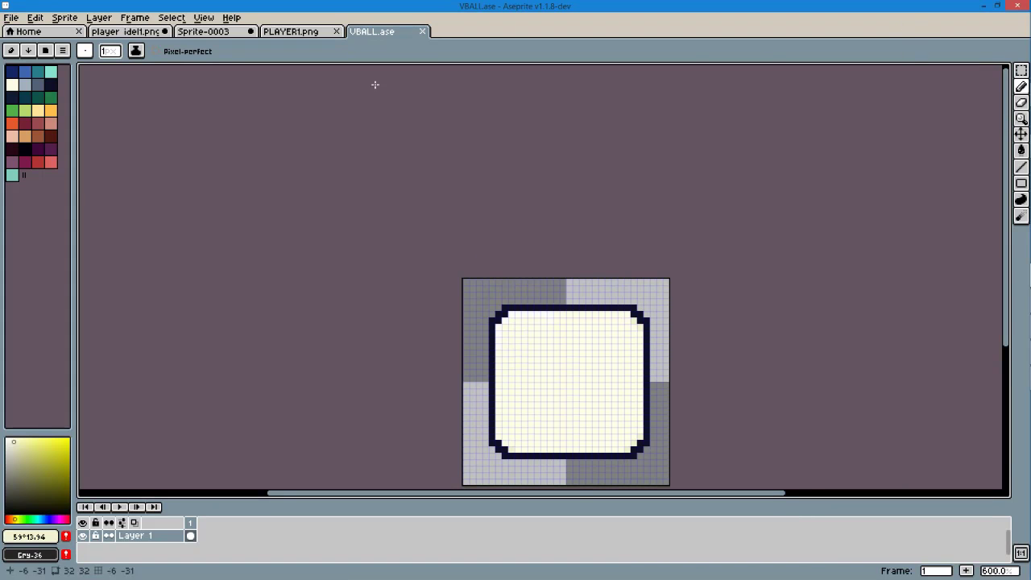
key("ctrl+n")
type("1")
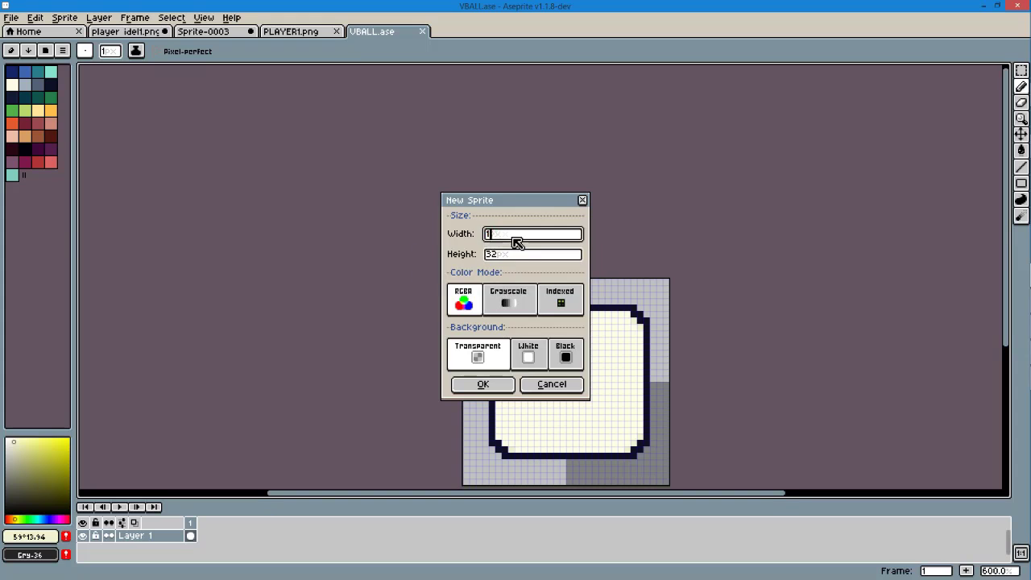
Create a 16×16 sprite and paint the first navy pixels and grip column
type("6")
key("Return")
scroll(504, 256, "up", 6)
left_click(50, 84)
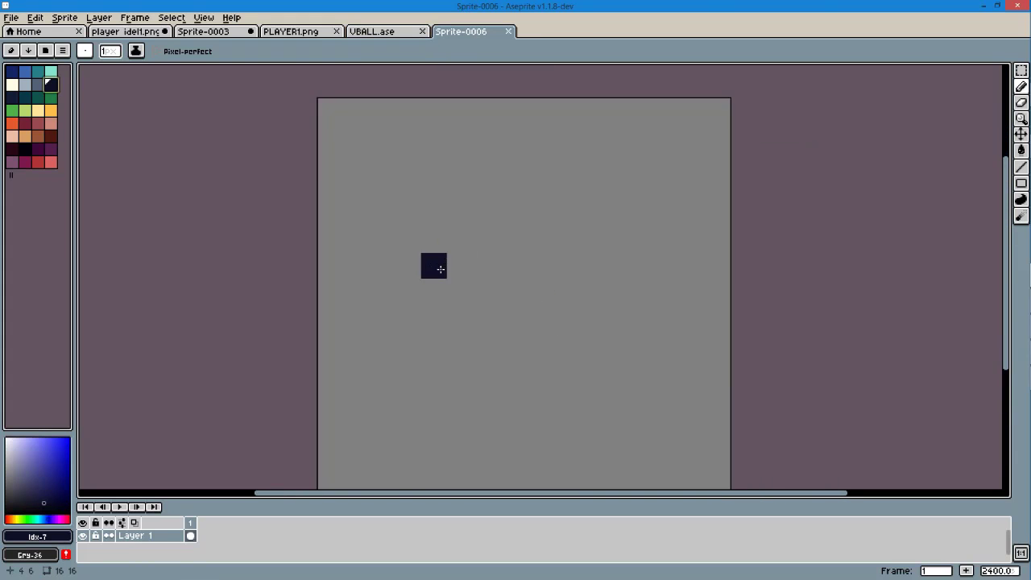
scroll(484, 338, "down", 2)
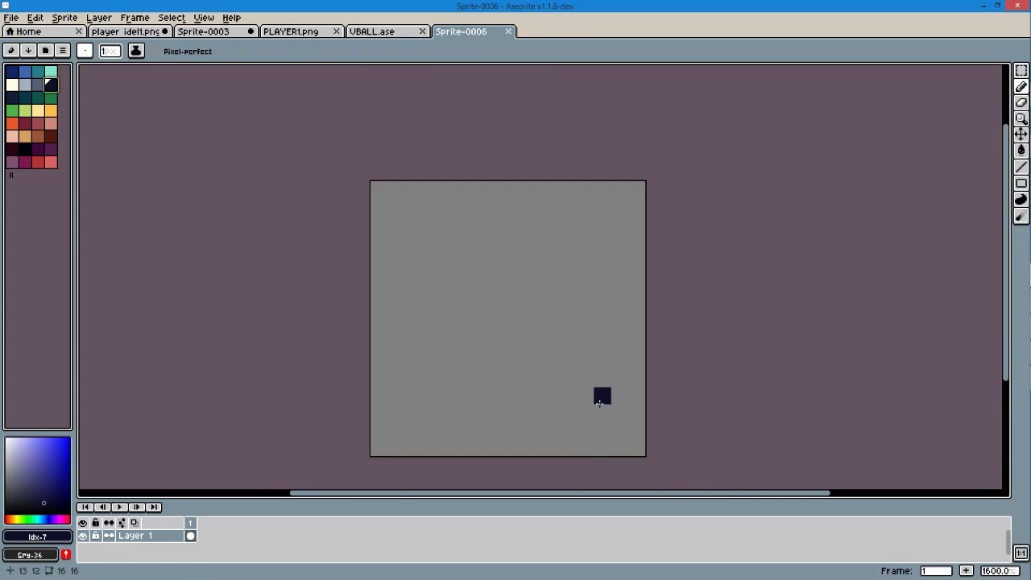
mouse_move(577, 426)
left_mouse_down()
mouse_move(588, 277)
mouse_move(568, 194)
left_mouse_up()
left_click(629, 295)
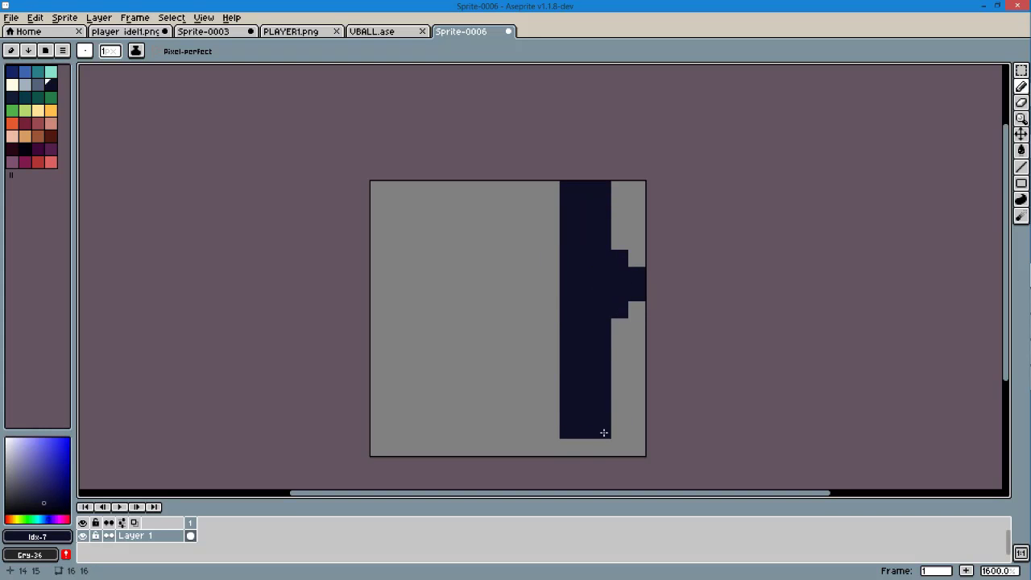
Paint navy bands for the gun's barrel and lower body
mouse_move(551, 259)
left_mouse_down()
mouse_move(379, 261)
mouse_move(431, 299)
left_mouse_up()
left_click_drag(482, 326, 497, 477)
left_click_drag(372, 357, 645, 357)
left_click(642, 387)
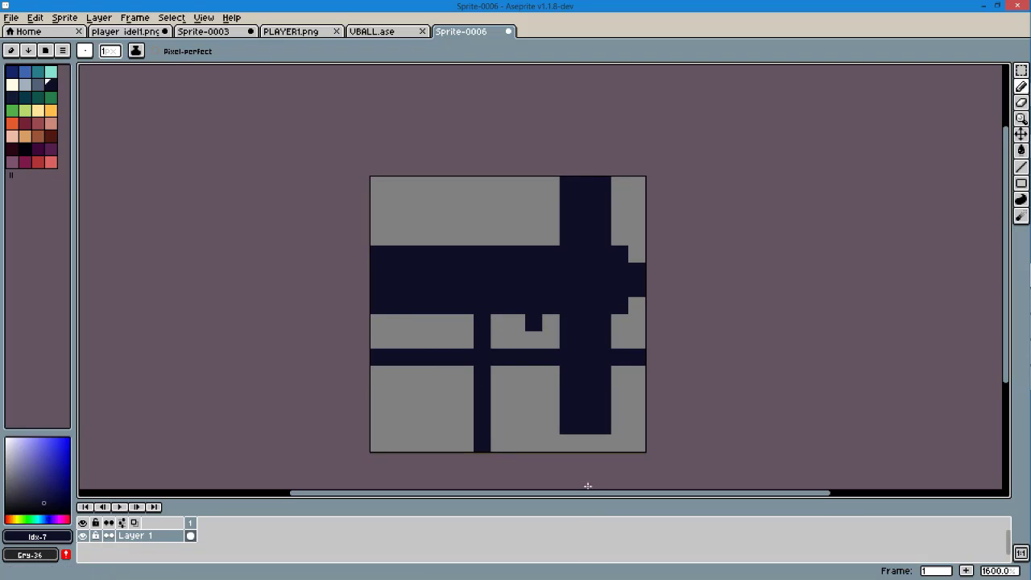
Erase excess navy to carve the pistol silhouette and add pixels below the grip
key("e")
left_click_drag(483, 447, 462, 408)
left_click_drag(379, 358, 483, 357)
left_click_drag(637, 357, 654, 322)
left_click_drag(568, 186, 602, 219)
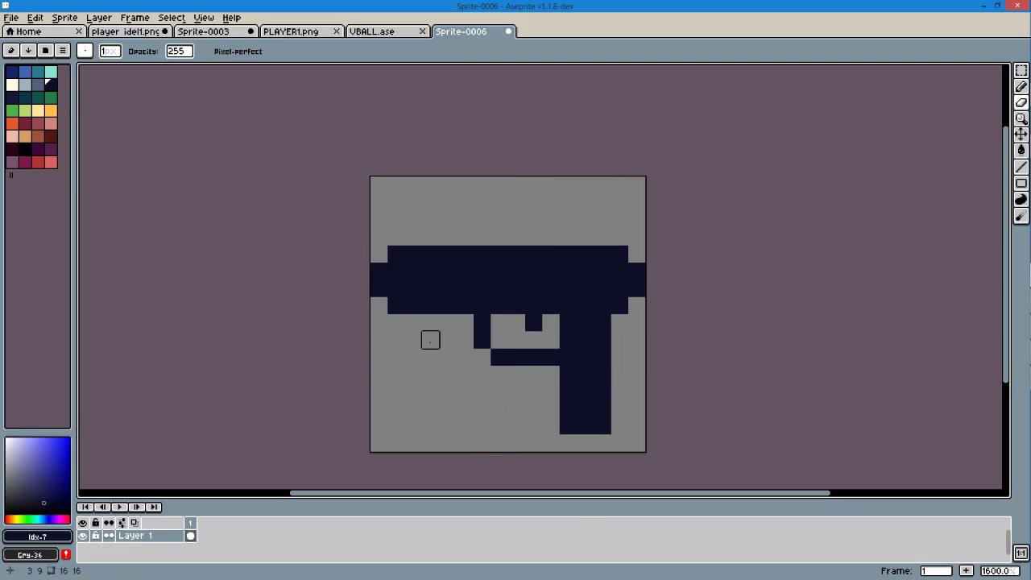
key("b")
mouse_move(602, 409)
left_mouse_down()
mouse_move(617, 408)
mouse_move(580, 425)
left_mouse_up()
key("e")
Paint the gun's left column in dark teal
scroll(575, 350, "down", 5)
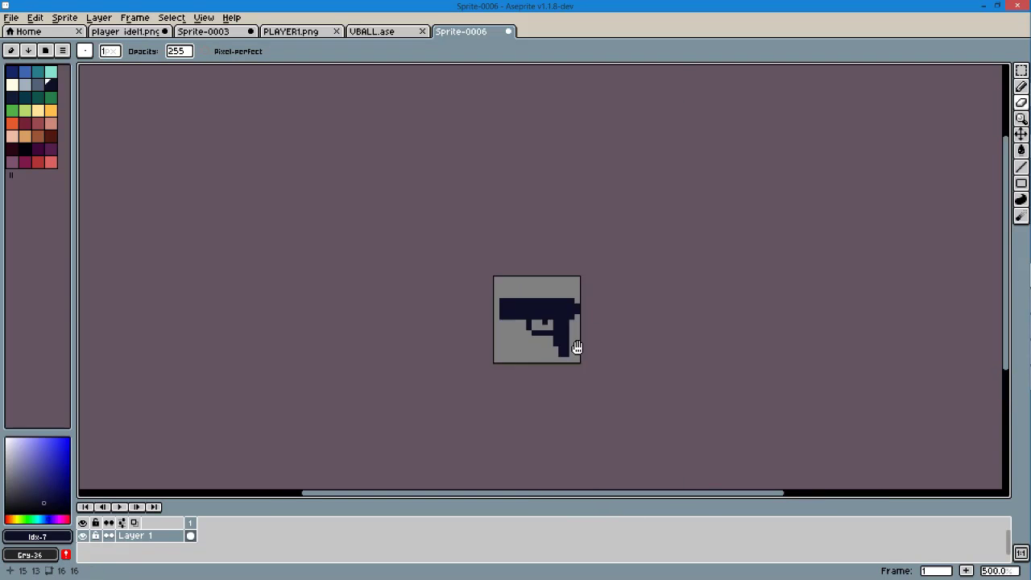
scroll(564, 341, "up", 4)
scroll(576, 372, "down", 5)
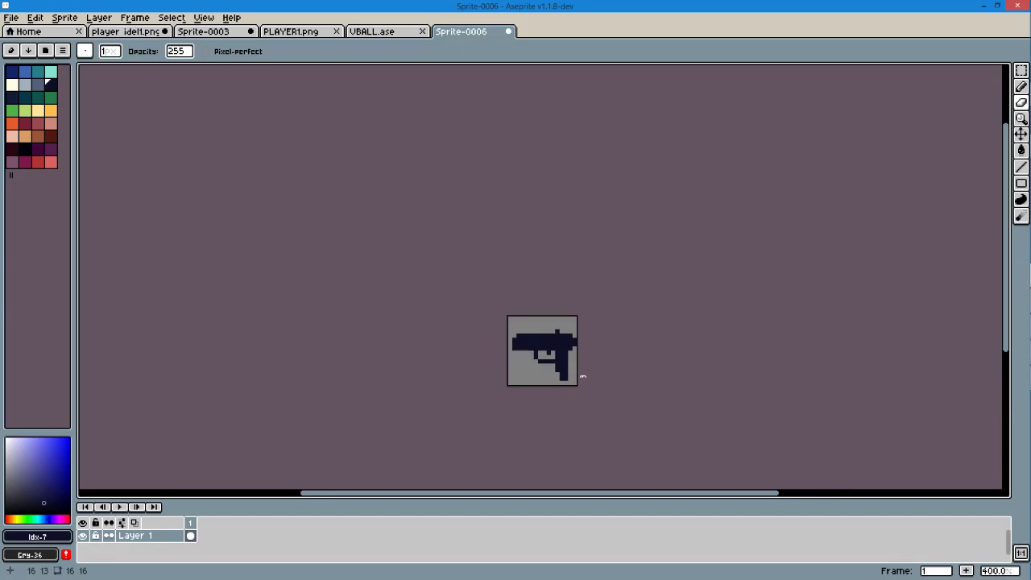
scroll(574, 383, "up", 6)
left_click(25, 97)
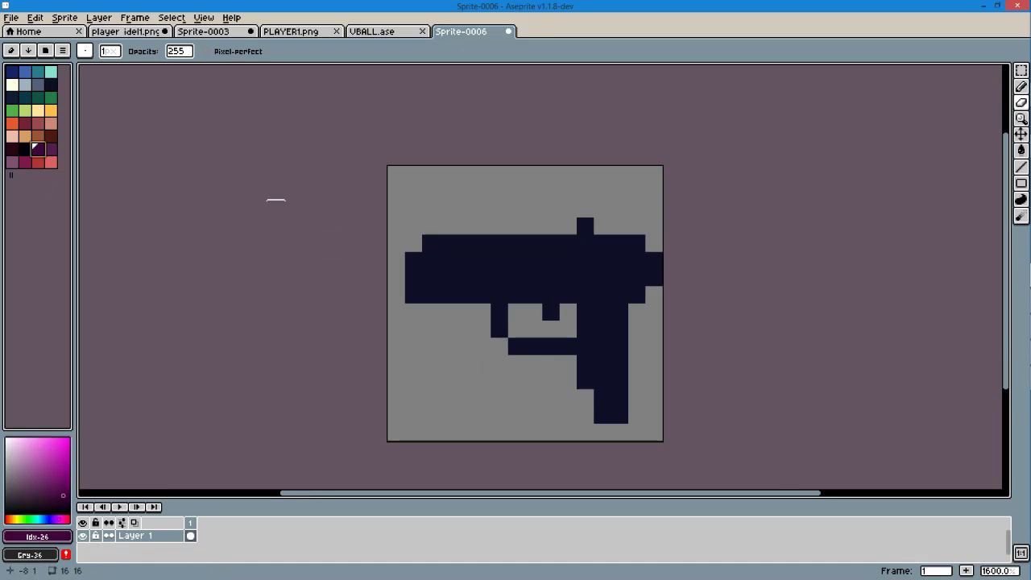
key("b")
scroll(462, 268, "up", 2)
left_click_drag(389, 257, 389, 309)
Repaint the pistol's body dark teal, with navy lower parts and a navy grip
key("ctrl+z")
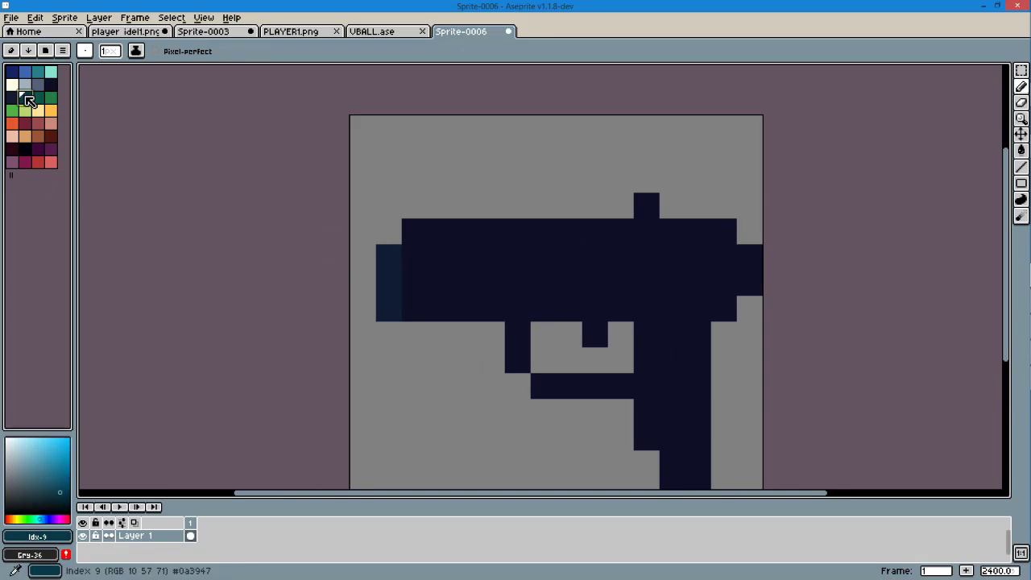
mouse_move(415, 231)
left_mouse_down()
mouse_move(651, 301)
mouse_move(684, 479)
mouse_move(719, 276)
mouse_move(749, 266)
mouse_move(460, 296)
mouse_move(685, 270)
left_mouse_up()
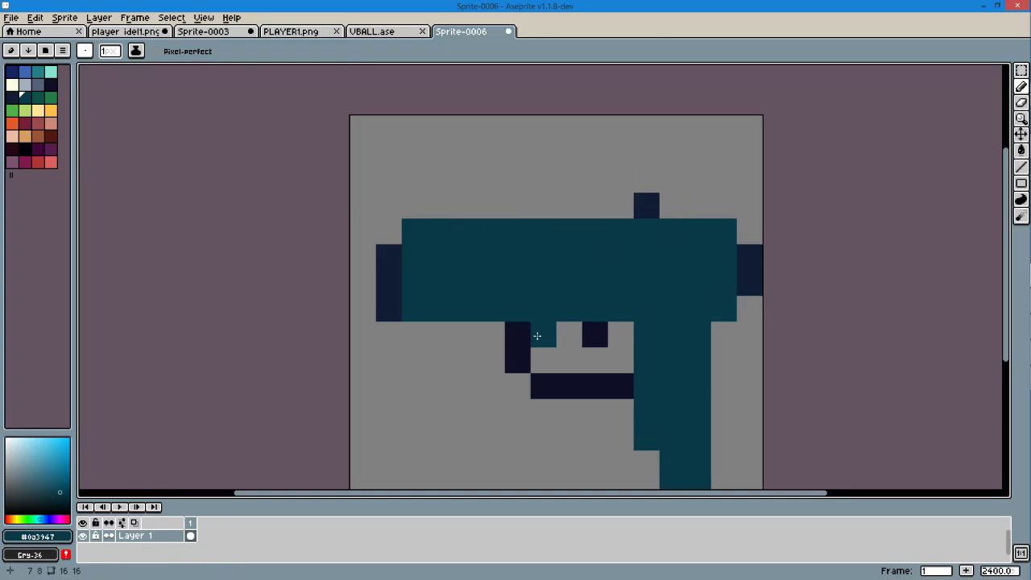
left_click(594, 336, "alt")
left_click_drag(517, 334, 582, 367)
mouse_move(647, 337)
left_mouse_down()
mouse_move(685, 479)
mouse_move(693, 336)
left_mouse_up()
left_click(685, 311, "alt")
scroll(724, 407, "down", 5)
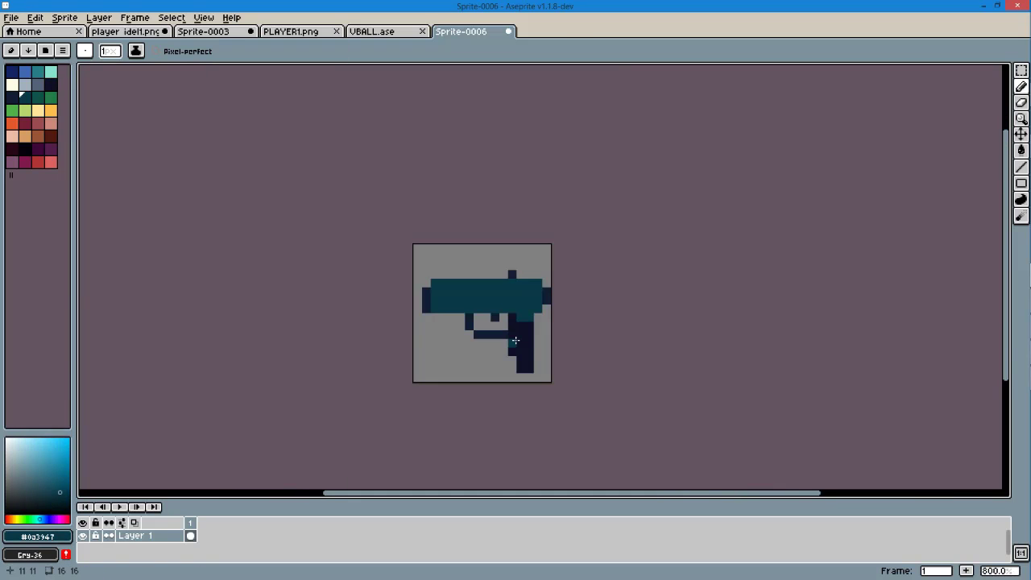
scroll(724, 407, "down", 1)
Save the pistol sprite as GUN.png
left_click(11, 17)
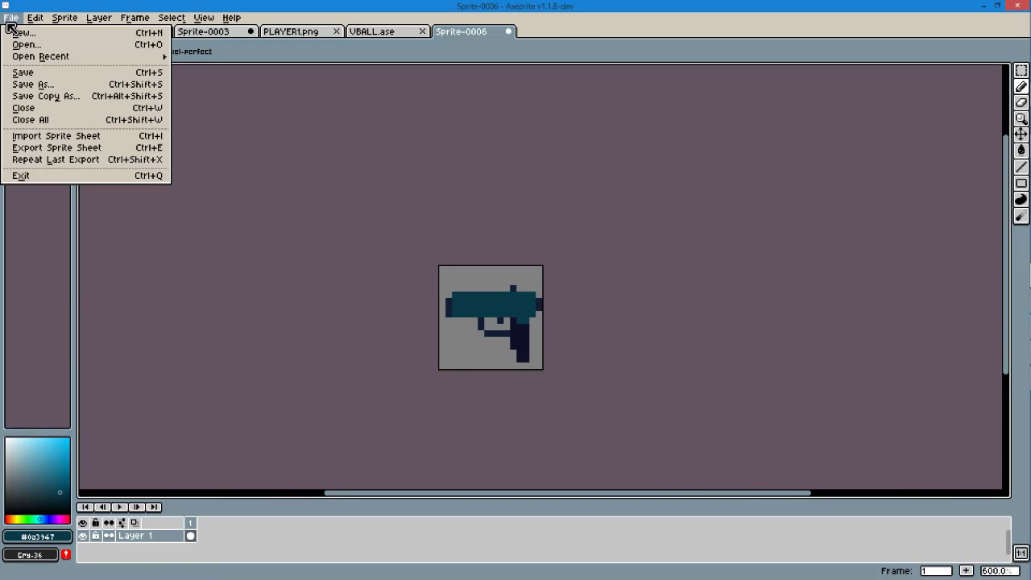
left_click(36, 84)
key("Return")
left_click(11, 17)
left_click(143, 95)
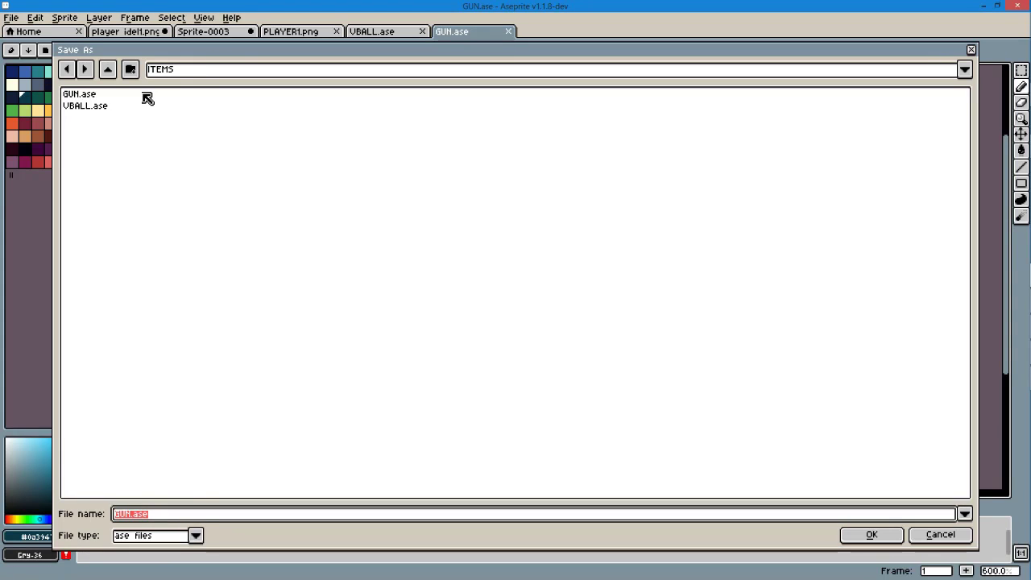
left_click(195, 535)
left_click(872, 534)
left_click(390, 32)
Save the VBALL sprite as a PNG file
left_click(11, 17)
left_click(36, 84)
left_click(195, 535)
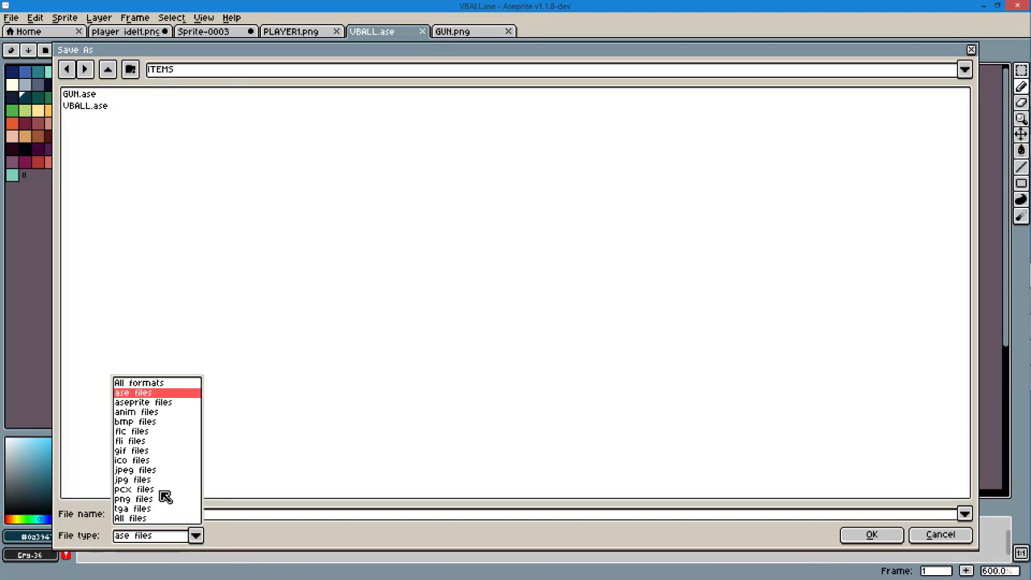
left_click(153, 493)
left_click(872, 534)
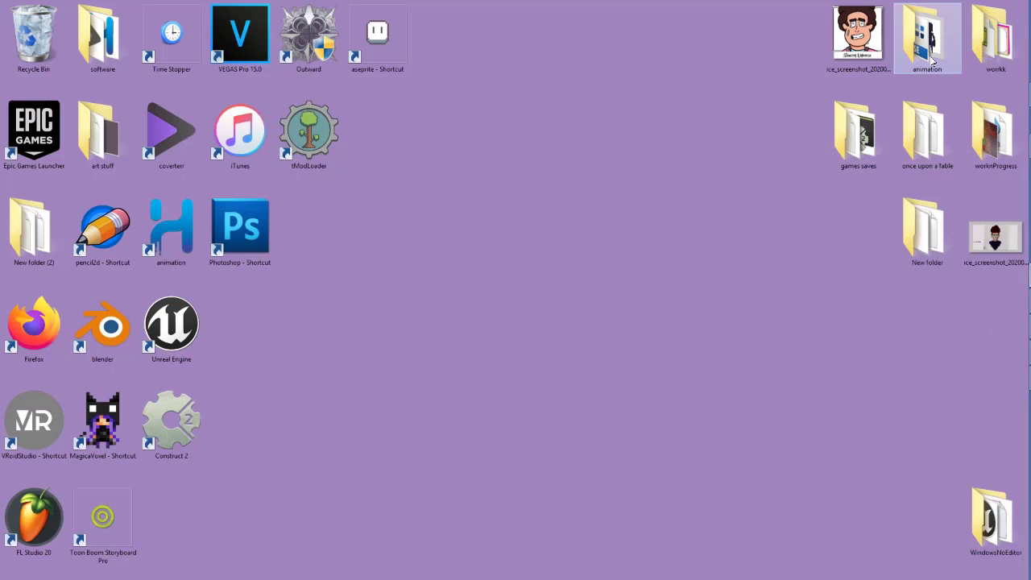
Check the saved files in the PIXEL AN > ITEMS folder, then return to GUN.png
double_click(933, 60)
double_click(548, 369)
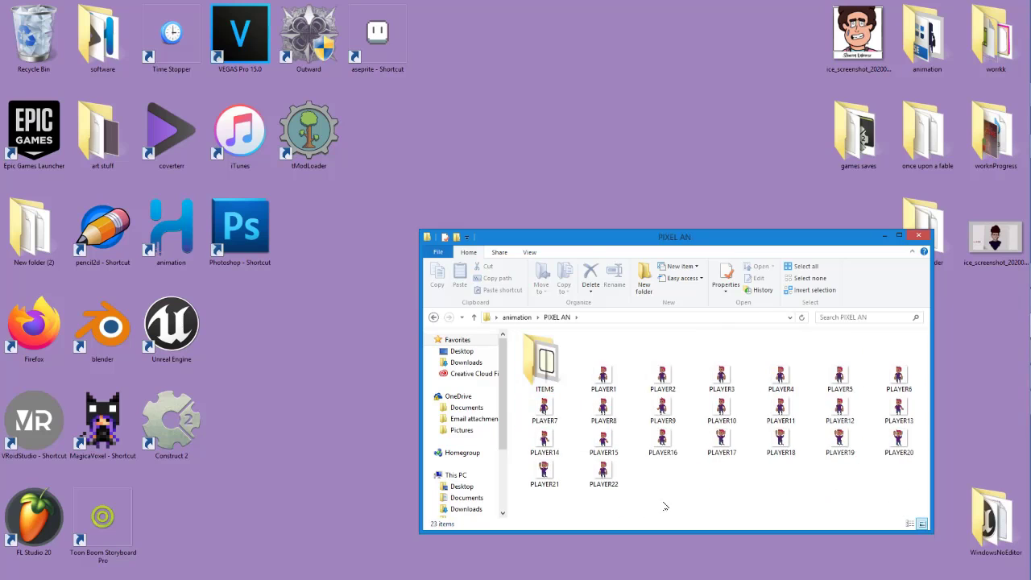
double_click(545, 363)
left_click(589, 365)
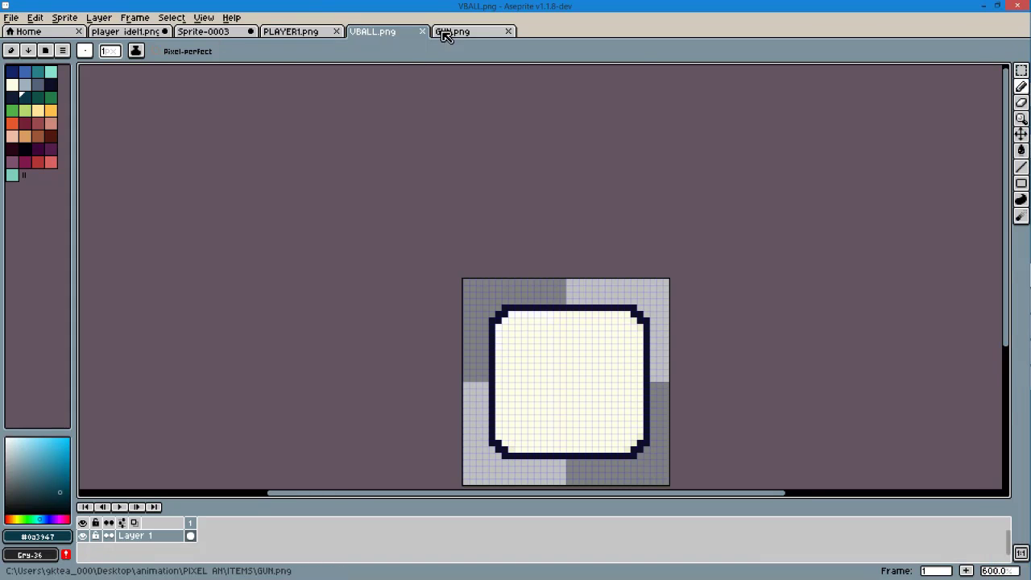
left_click(445, 34)
left_click(12, 17)
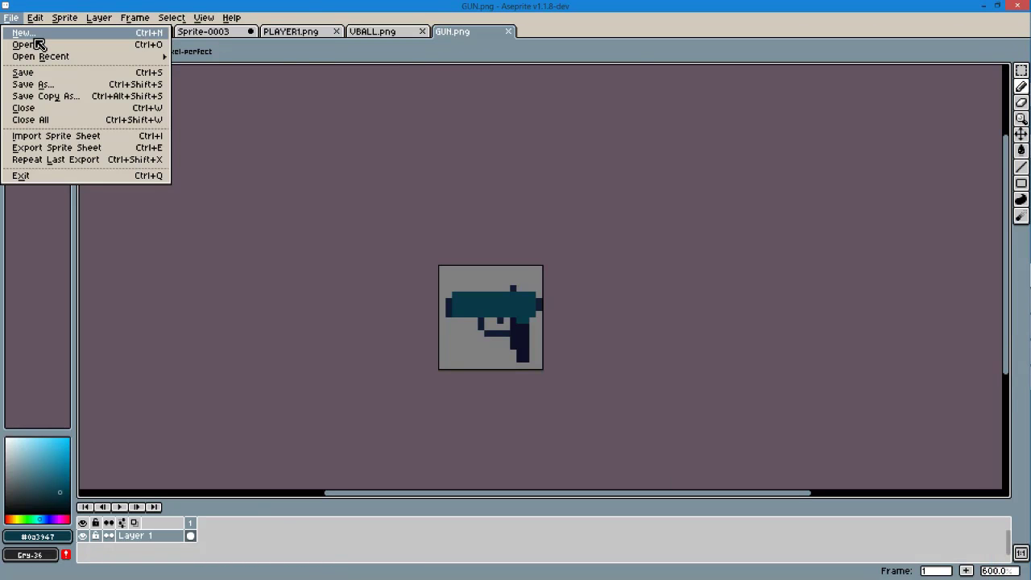
Create a new 120×120 sprite
left_click(35, 38)
type("0")
left_click(484, 384)
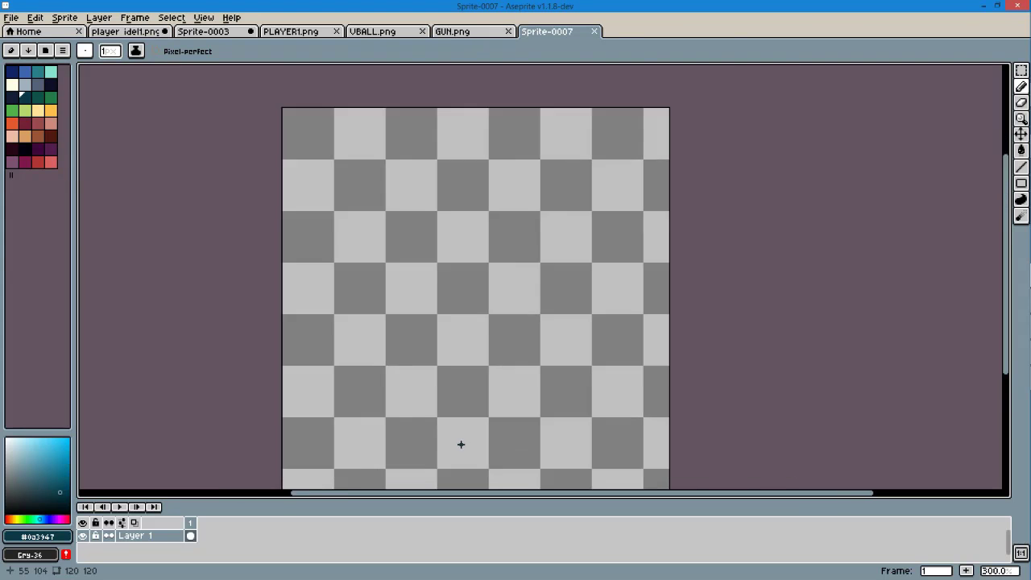
scroll(460, 444, "up", 1)
Outline a tall rectangle and a narrower second bar beside it
left_click(396, 165)
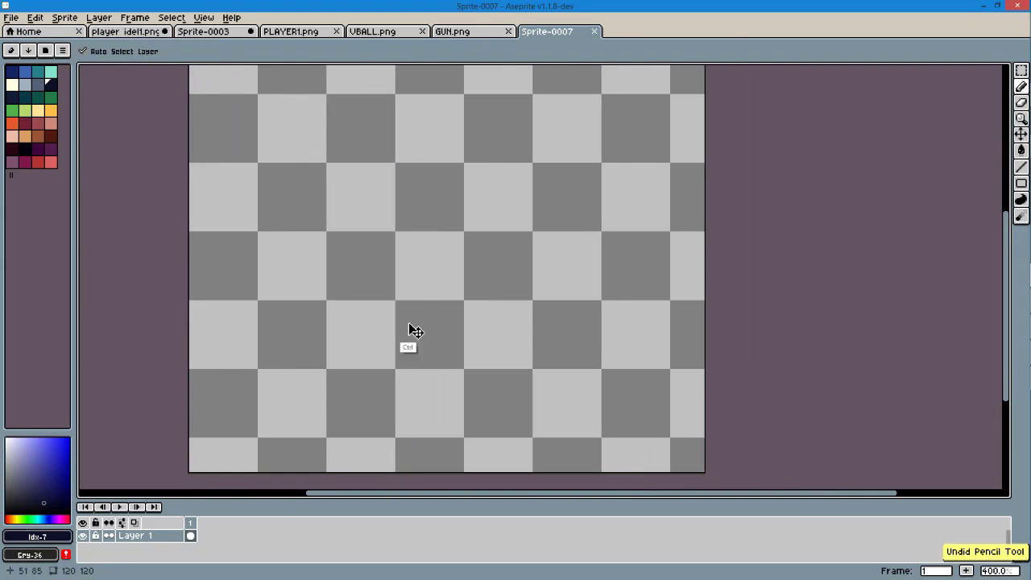
left_click(397, 470, "shift")
left_click(461, 468, "shift")
left_click(462, 164, "shift")
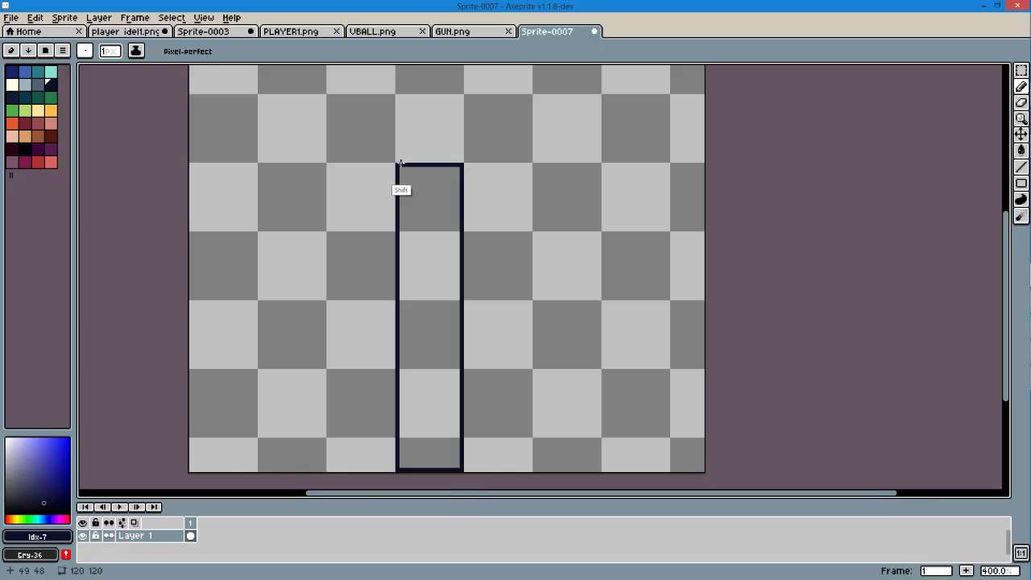
left_click(504, 471, "shift")
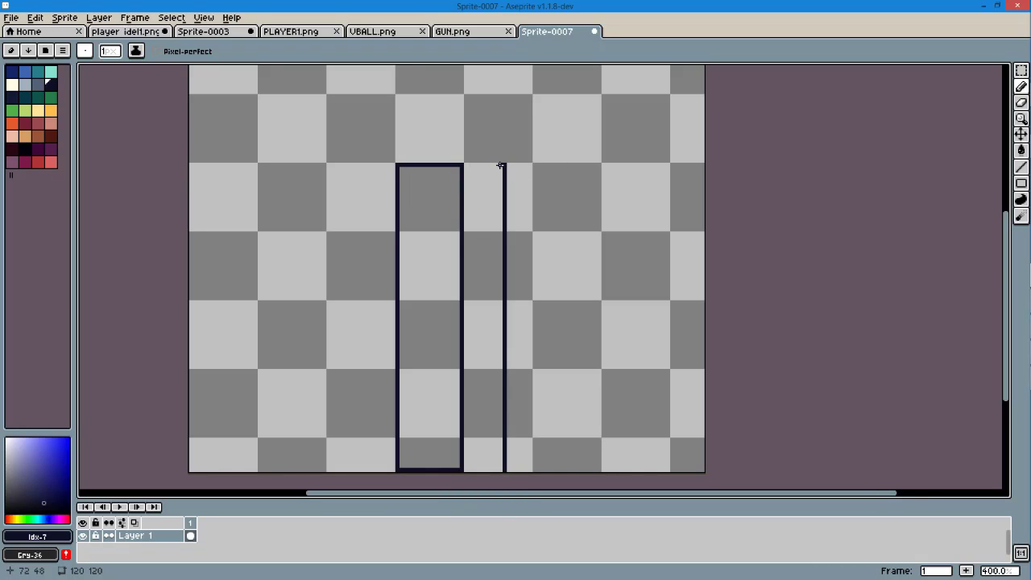
scroll(457, 248, "up", 3)
key("ctrl+z")
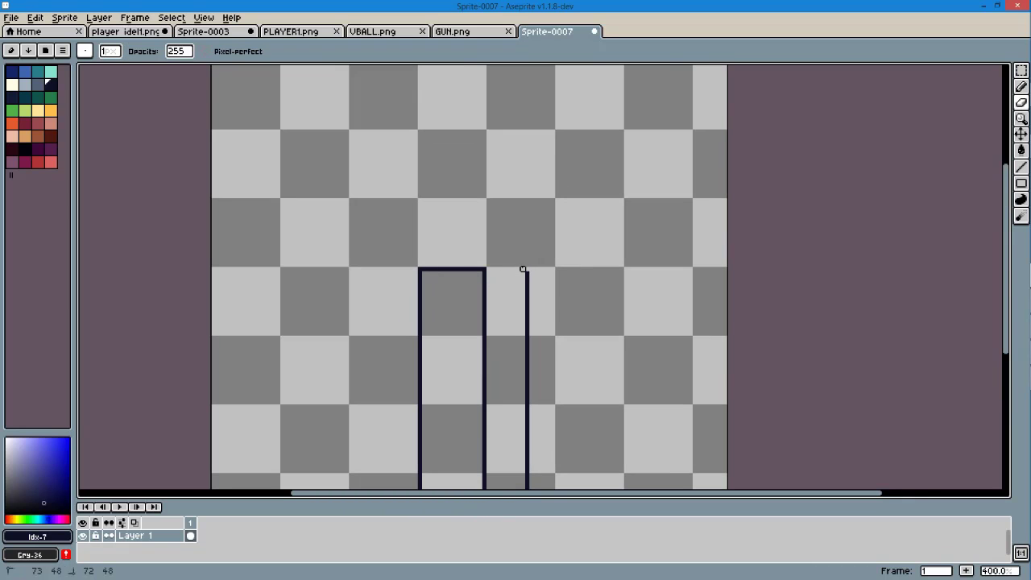
left_click_drag(488, 272, 526, 273)
scroll(311, 272, "down", 3)
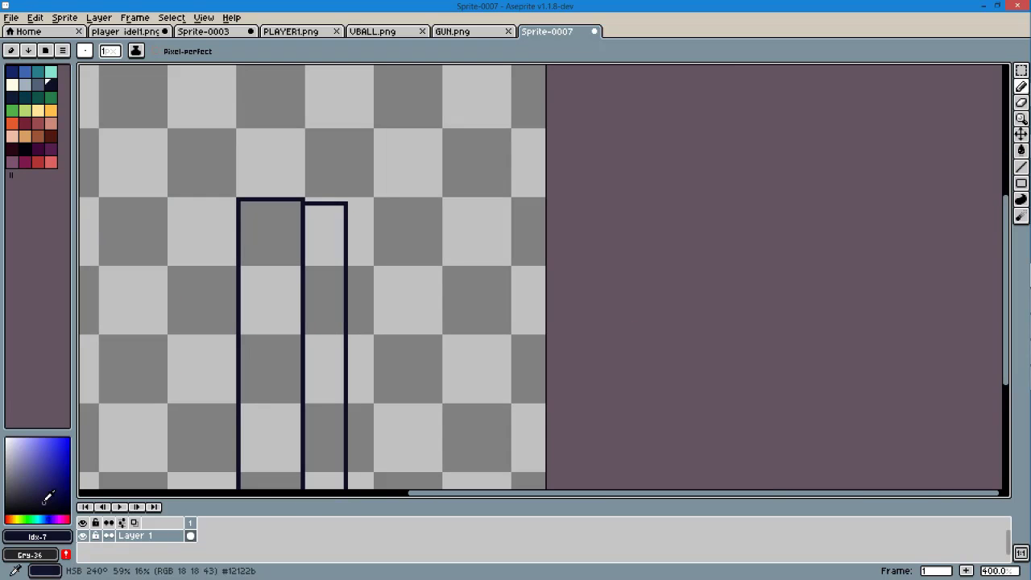
scroll(377, 300, "down", 2)
scroll(360, 135, "left", 3)
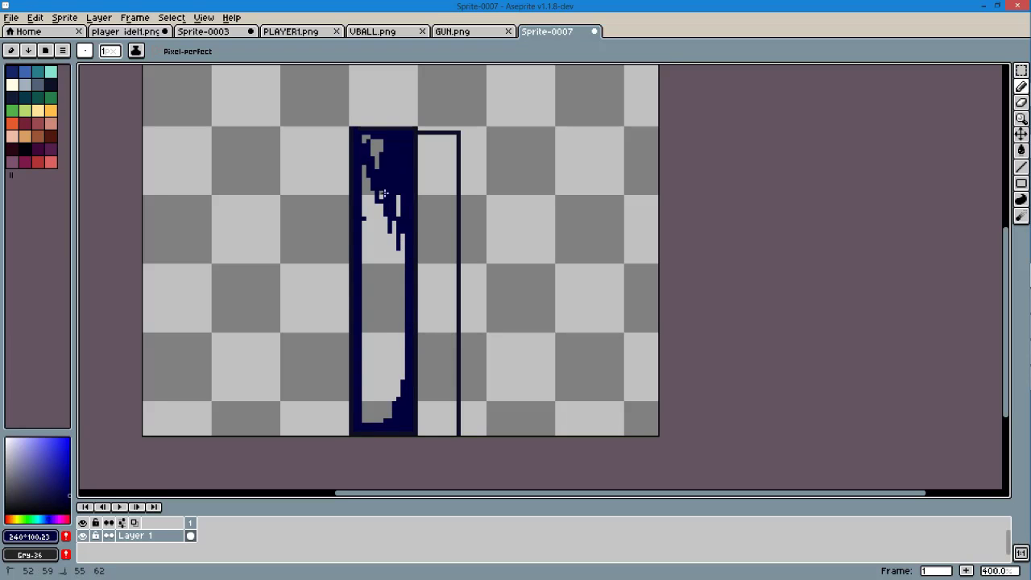
Fill the left rectangle dark navy and the right bar a darker navy
left_click_drag(396, 191, 366, 245)
left_click_drag(399, 332, 364, 364)
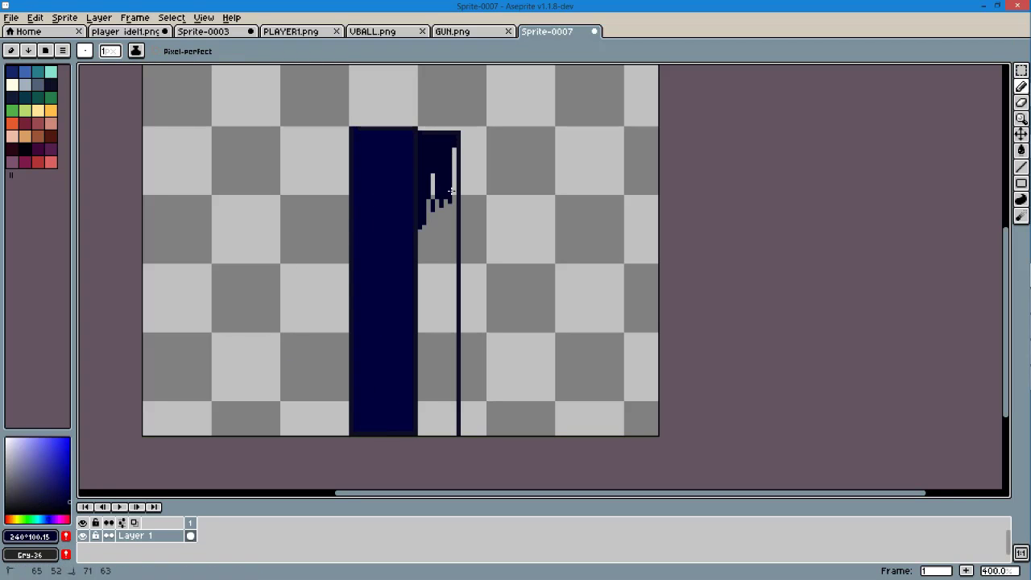
mouse_move(424, 222)
left_mouse_down()
mouse_move(448, 322)
mouse_move(443, 411)
mouse_move(428, 385)
left_mouse_up()
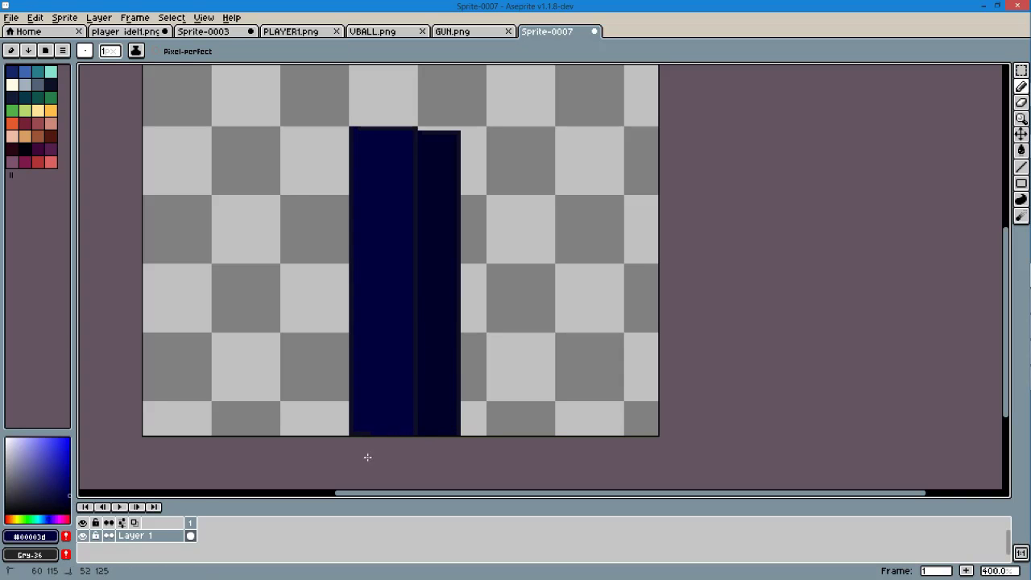
scroll(358, 449, "down", 2)
scroll(568, 307, "up", 3)
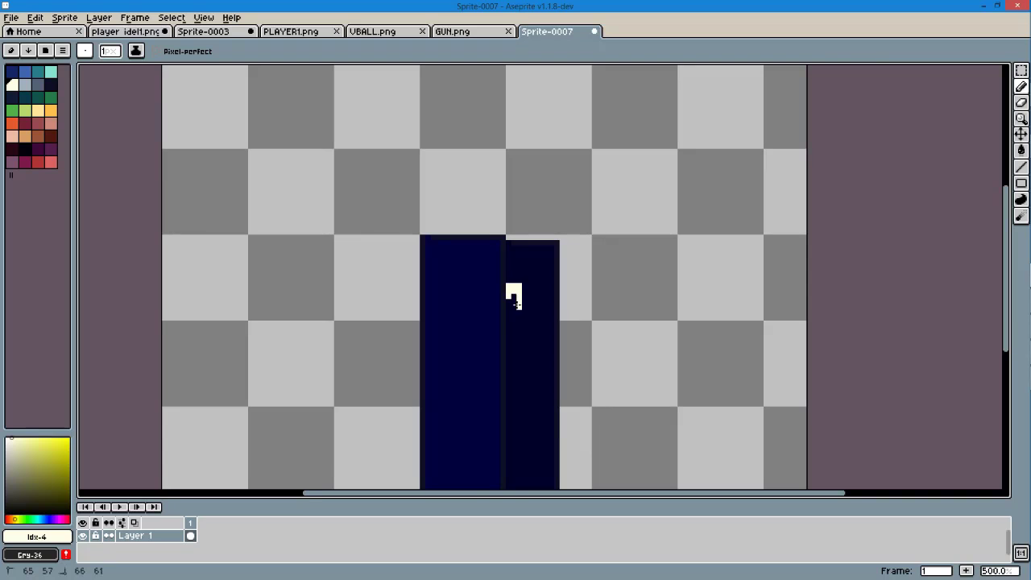
Draw a long vertical cream line down the darker navy bar
left_click_drag(516, 303, 500, 153)
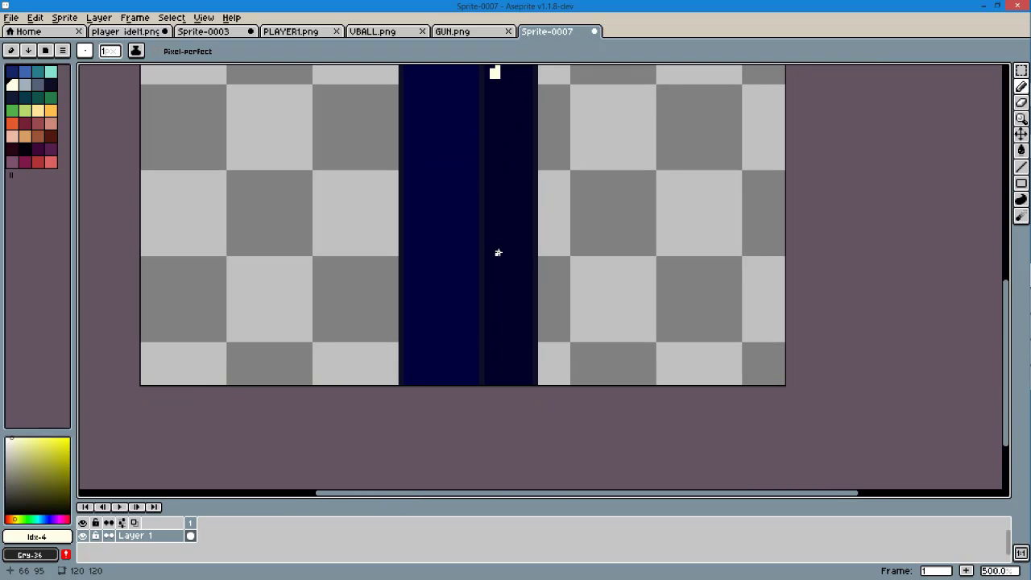
left_click_drag(452, 367, 449, 181)
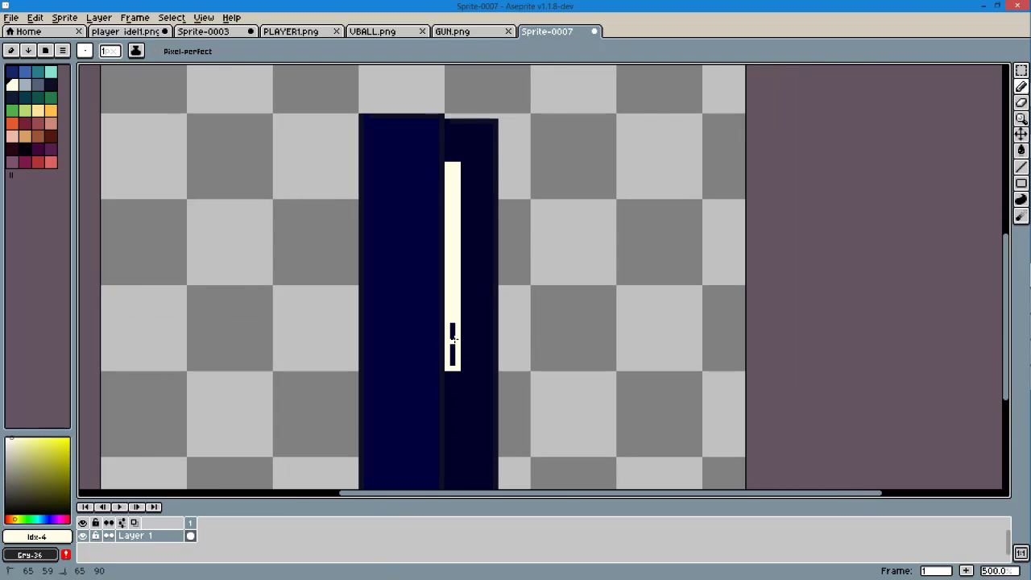
scroll(453, 338, "down", 5)
scroll(435, 407, "up", 2)
scroll(433, 407, "up", 3)
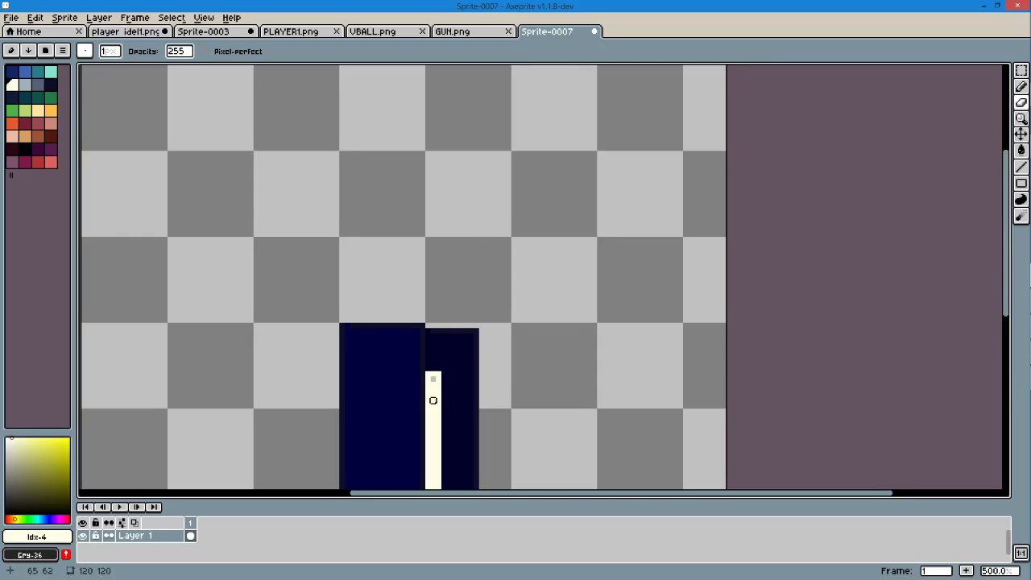
left_click_drag(432, 401, 421, 166)
Erase gaps in the cream line and paint near-black dots along it
key("e")
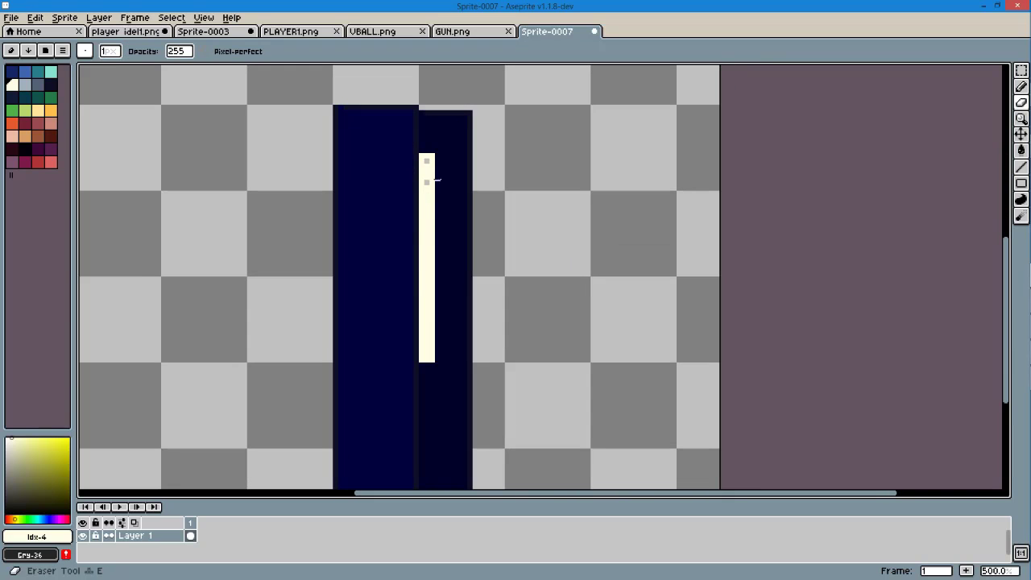
left_click(427, 214)
left_click(427, 232)
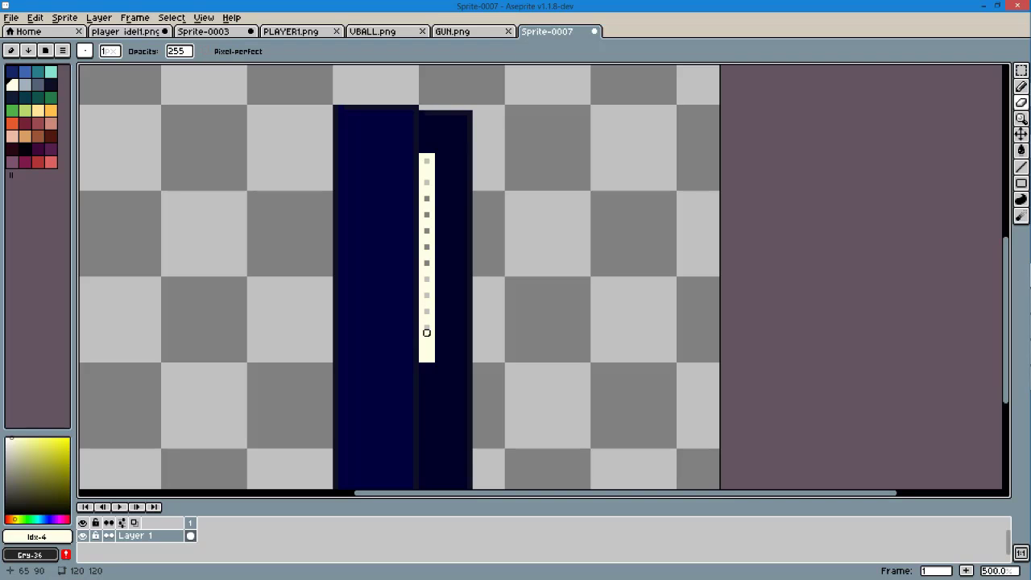
key("b")
left_click(442, 225, "alt")
left_click(427, 161)
left_click(427, 183)
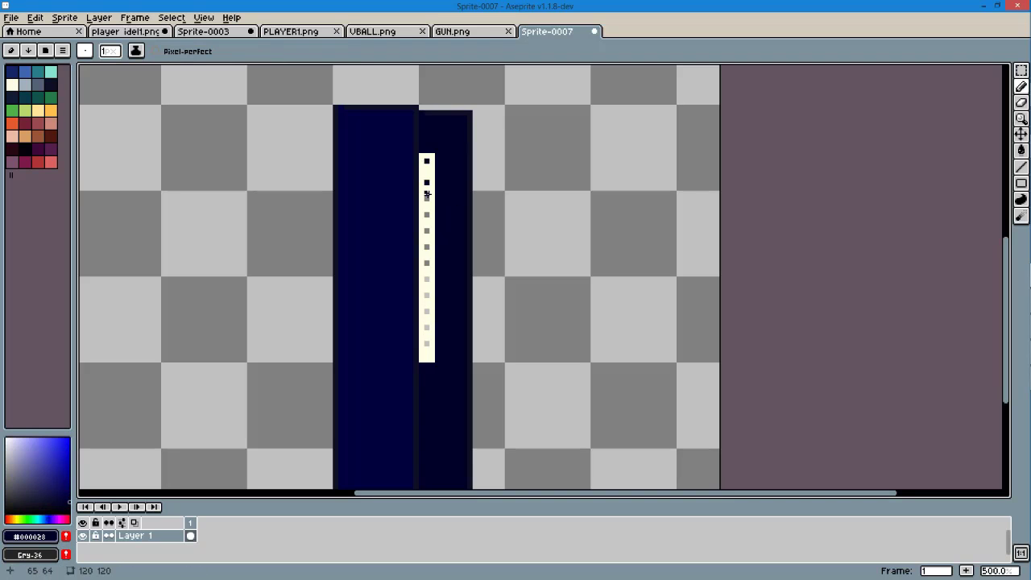
Blacken the last two grey dots in the cream strip
left_click(427, 328)
left_click(427, 343)
scroll(427, 312, "down", 1)
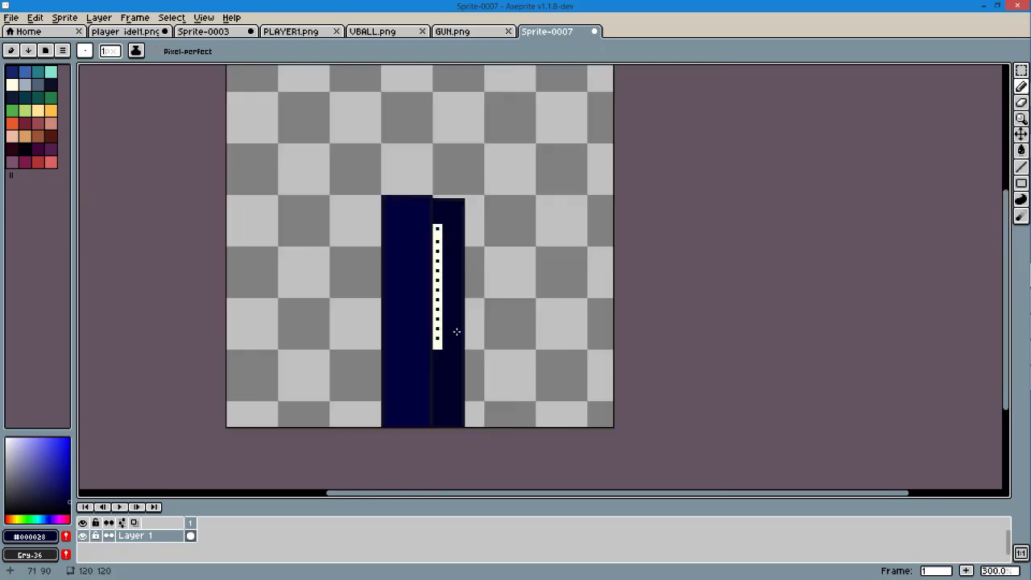
scroll(427, 312, "up", 1)
left_click(420, 314, "alt")
scroll(471, 229, "down", 1)
Erase the dotted cream strip and the darker bar with a 3-pixel eraser
key("e")
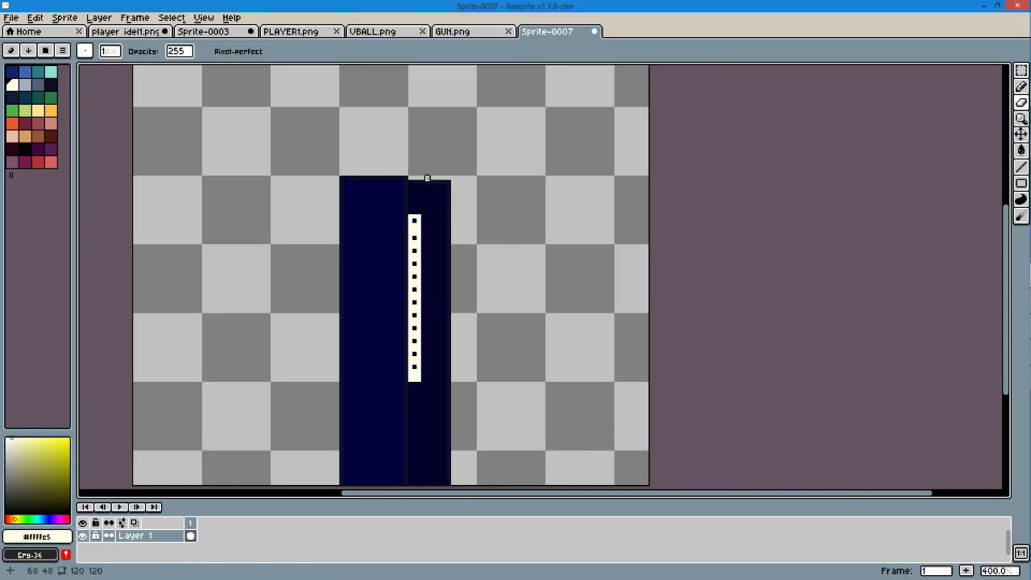
left_click_drag(427, 175, 443, 183)
key("plus")
key("plus")
mouse_move(427, 347)
left_mouse_down()
mouse_move(414, 258)
mouse_move(440, 452)
left_mouse_up()
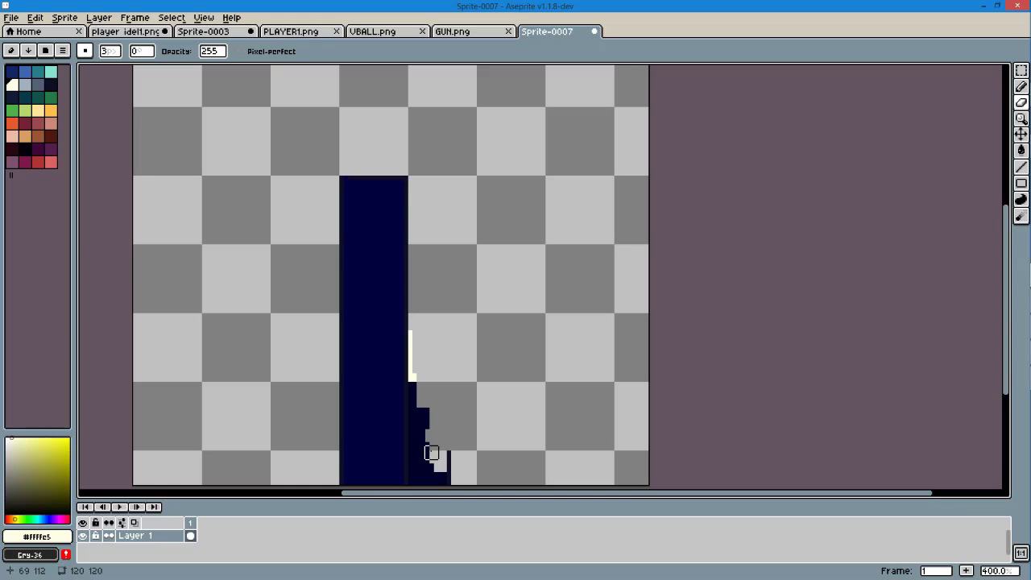
scroll(443, 357, "down", 1)
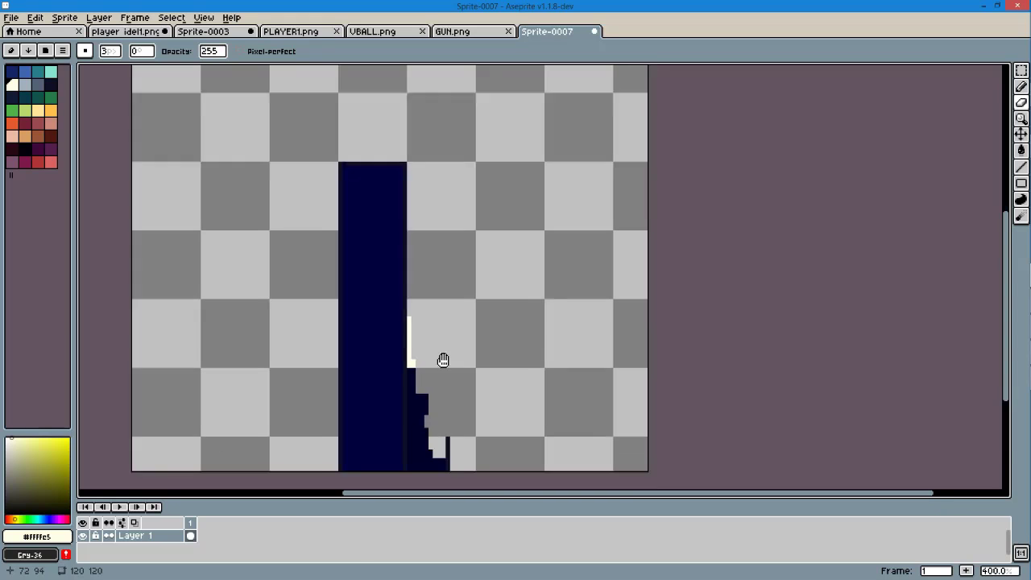
scroll(442, 357, "down", 4)
scroll(391, 384, "down", 1)
scroll(444, 341, "up", 1)
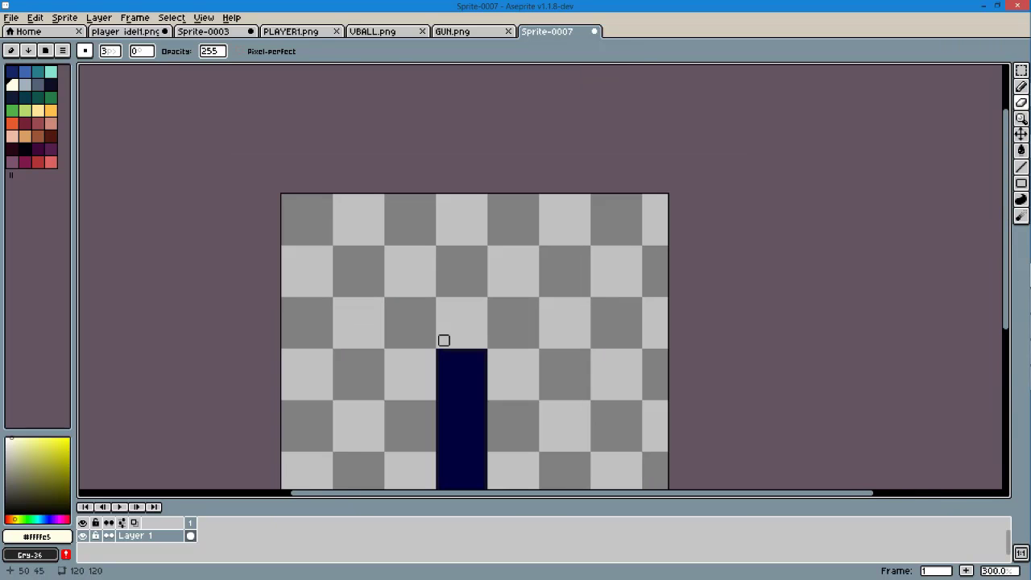
Outline the pole column in the sampled dark navy
left_click(439, 348, "alt")
scroll(419, 332, "up", 1)
scroll(417, 345, "down", 2)
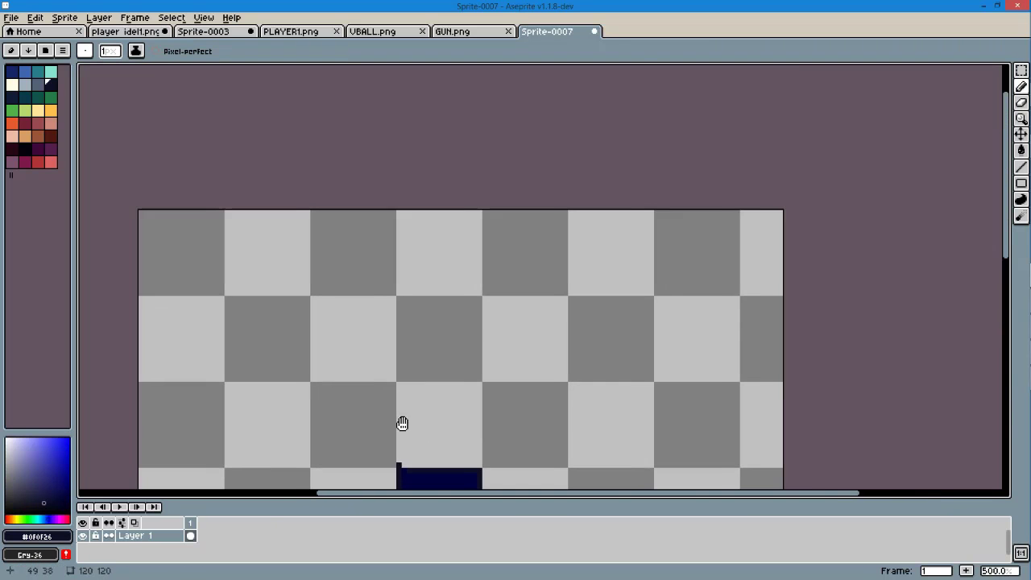
mouse_move(400, 463)
left_mouse_down()
mouse_move(484, 211)
mouse_move(471, 463)
left_mouse_up()
scroll(471, 463, "down", 2)
Fill the pole with brighter navy using a 7-pixel square brush
left_click(461, 418, "alt")
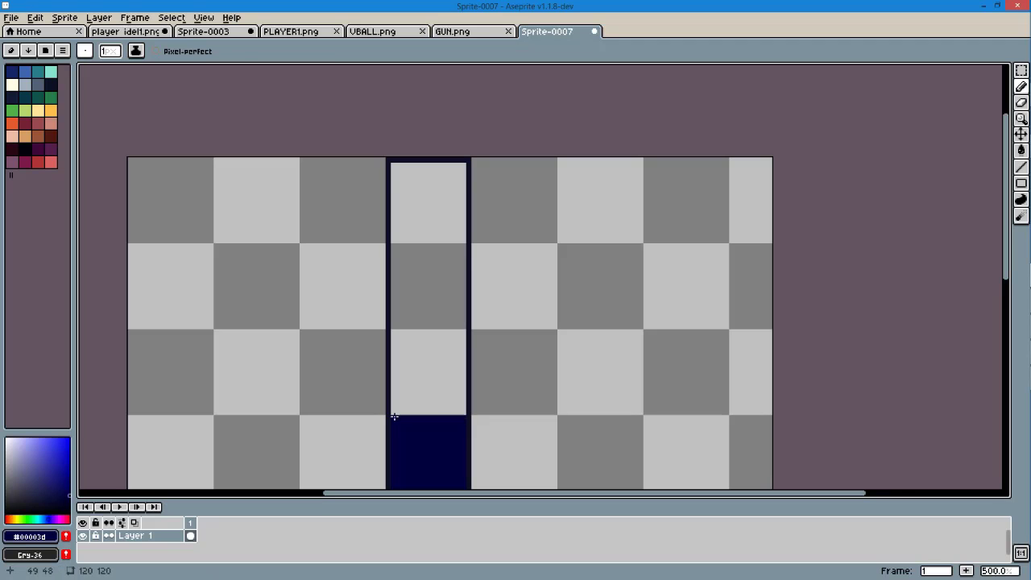
left_click_drag(110, 51, 115, 69)
left_click_drag(400, 171, 410, 223)
key("ctrl+z")
left_click(84, 51)
left_click(96, 69)
mouse_move(407, 173)
left_mouse_down()
mouse_move(413, 253)
mouse_move(396, 408)
mouse_move(444, 214)
mouse_move(444, 173)
left_mouse_up()
left_click(390, 246, "alt")
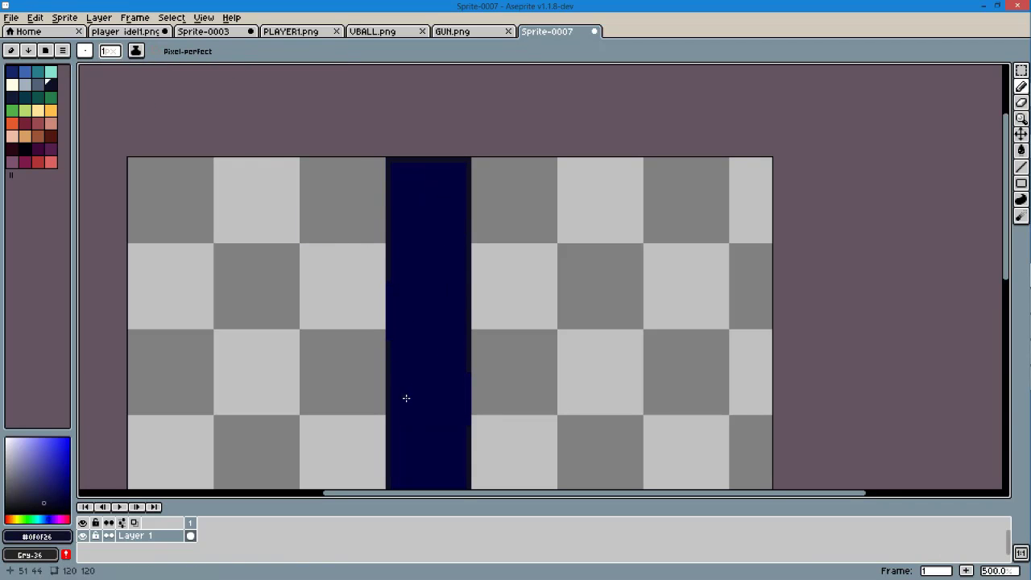
scroll(468, 427, "down", 3)
Save the pole sprite as POLE.png
left_click(11, 16)
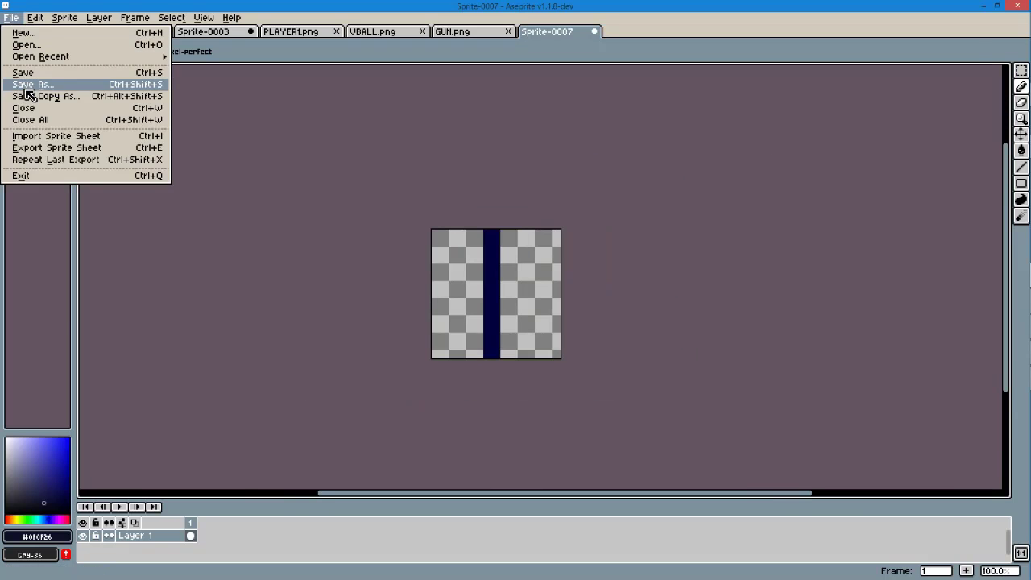
left_click(32, 83)
left_click(196, 536)
left_click(143, 505)
type("POLE")
key("Return")
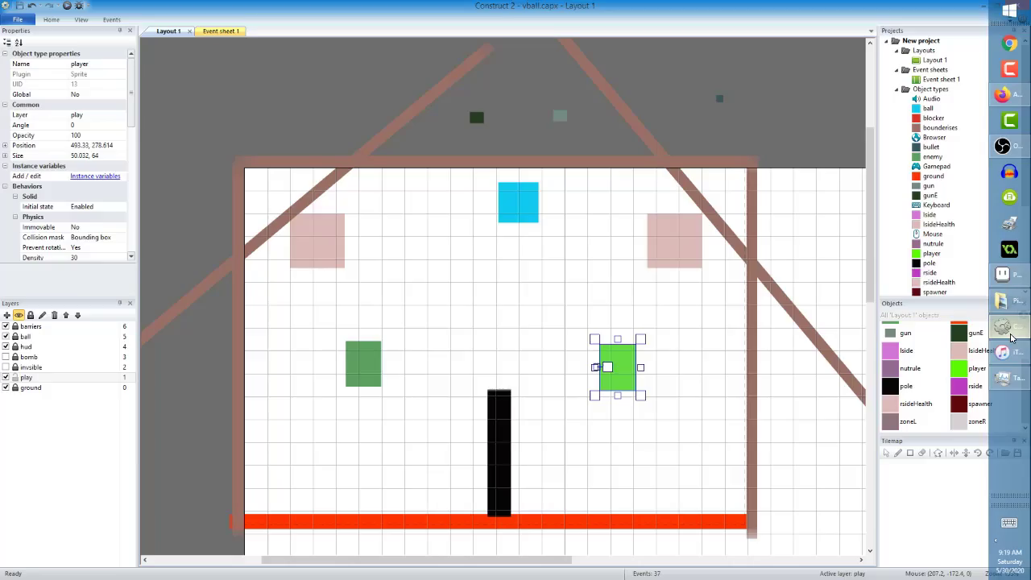
Create a new 32×32 sprite with orange as the drawing colour
left_click(11, 17)
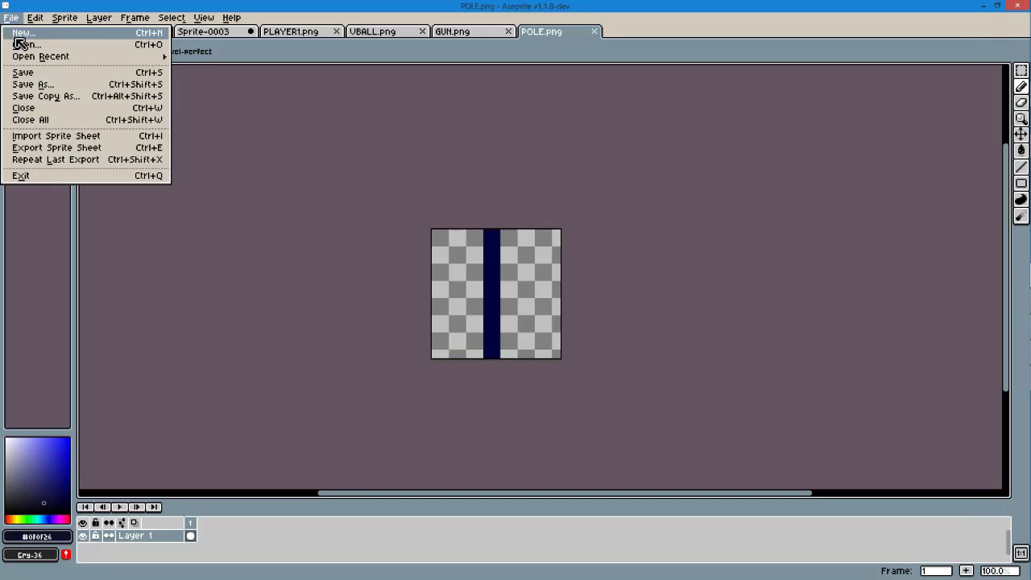
left_click(32, 41)
type("32")
key("Tab")
type("32")
key("Return")
scroll(453, 398, "up", 2)
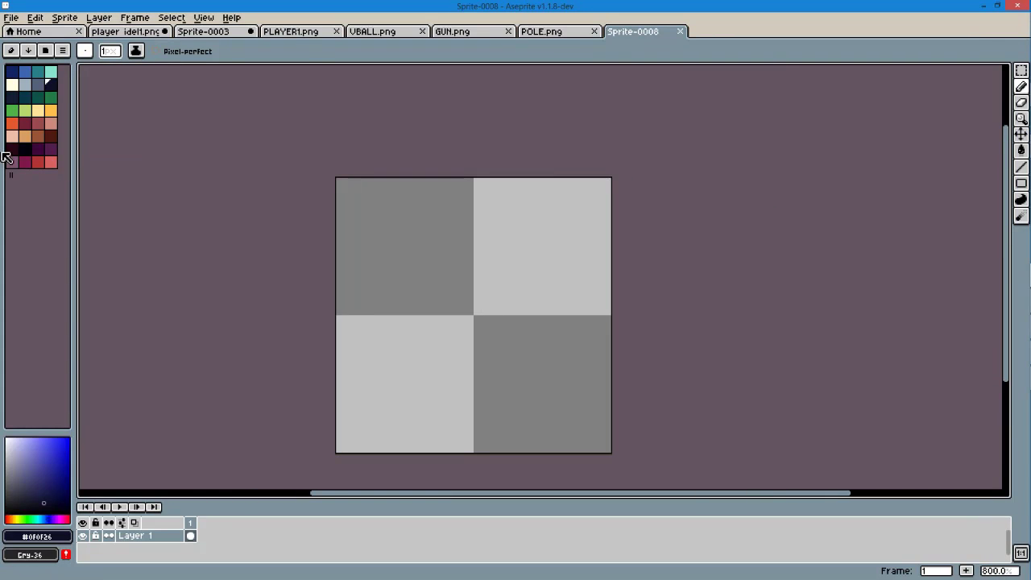
left_click(12, 123)
Outline the tile in orange and draw a navy rail with a cream line beneath
left_click(340, 311)
left_click(342, 445, "shift")
left_click(341, 311, "shift")
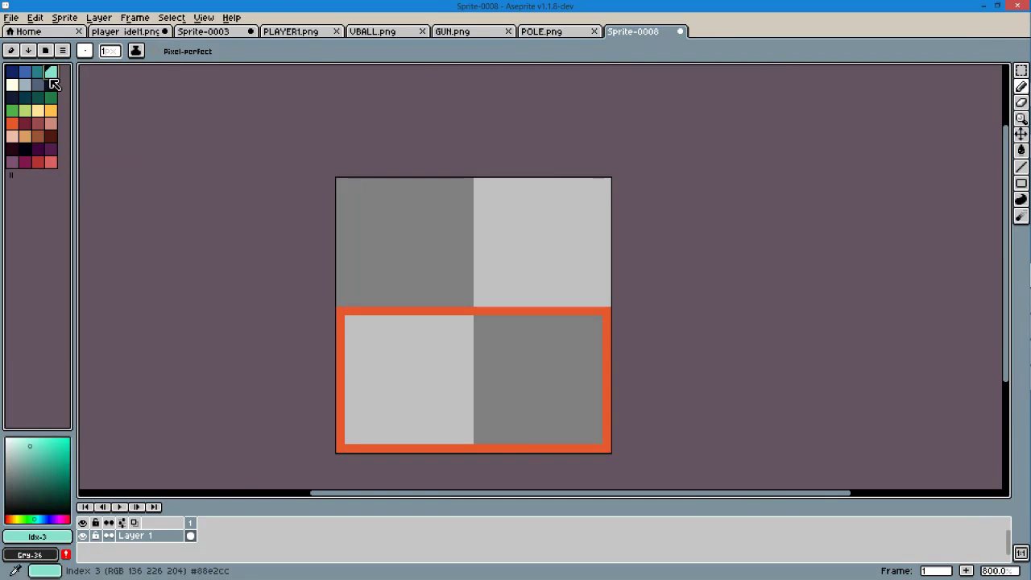
left_click(51, 83)
left_click(340, 311)
left_click(610, 311, "shift")
left_click(15, 85)
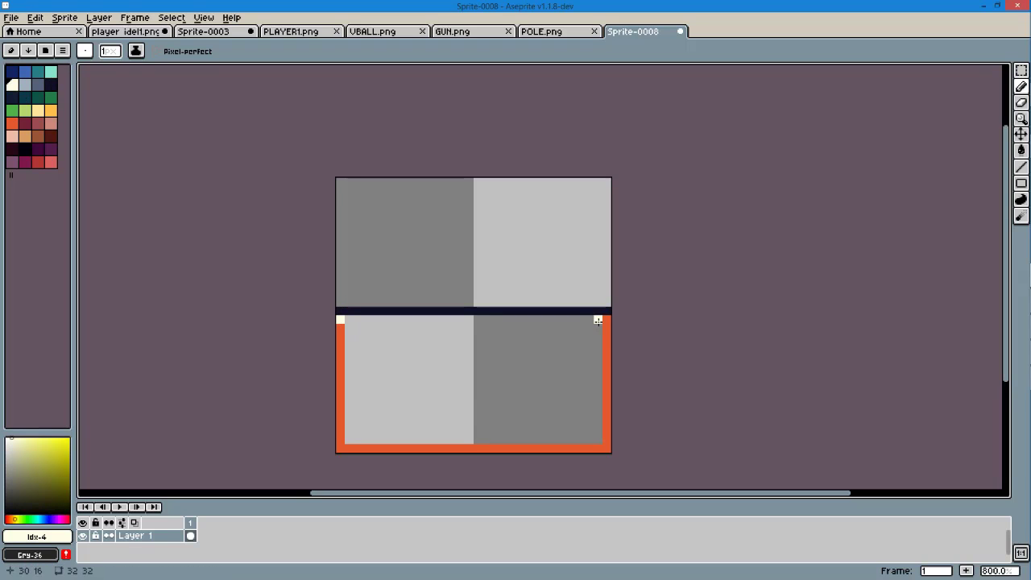
left_click(340, 319)
left_click(610, 319, "shift")
Fill the tile's lower area with orange
left_click(341, 345, "alt")
left_click(349, 327)
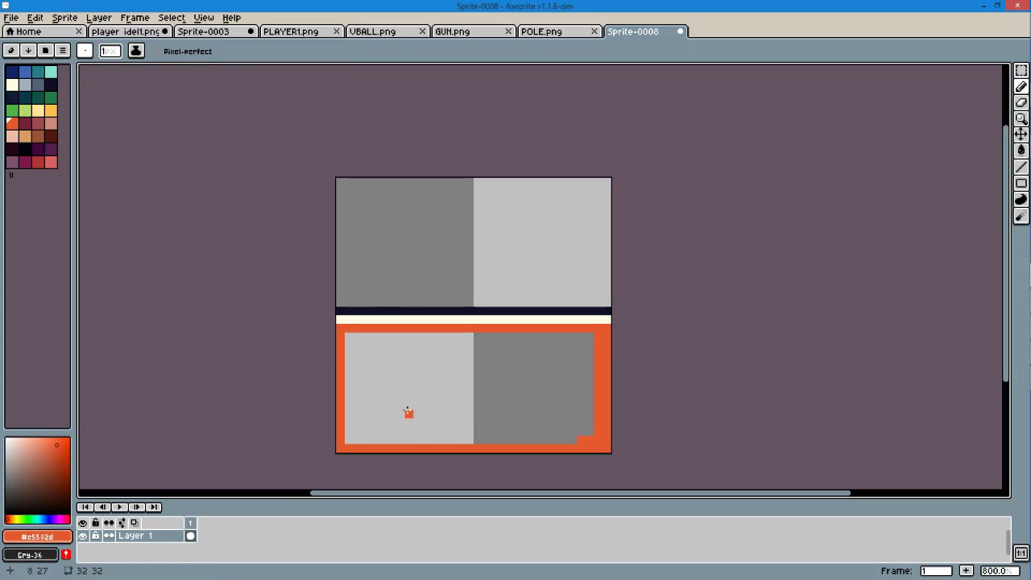
mouse_move(407, 413)
left_mouse_down()
mouse_move(585, 330)
mouse_move(357, 387)
mouse_move(499, 431)
mouse_move(573, 355)
mouse_move(371, 367)
mouse_move(559, 403)
mouse_move(550, 380)
left_mouse_up()
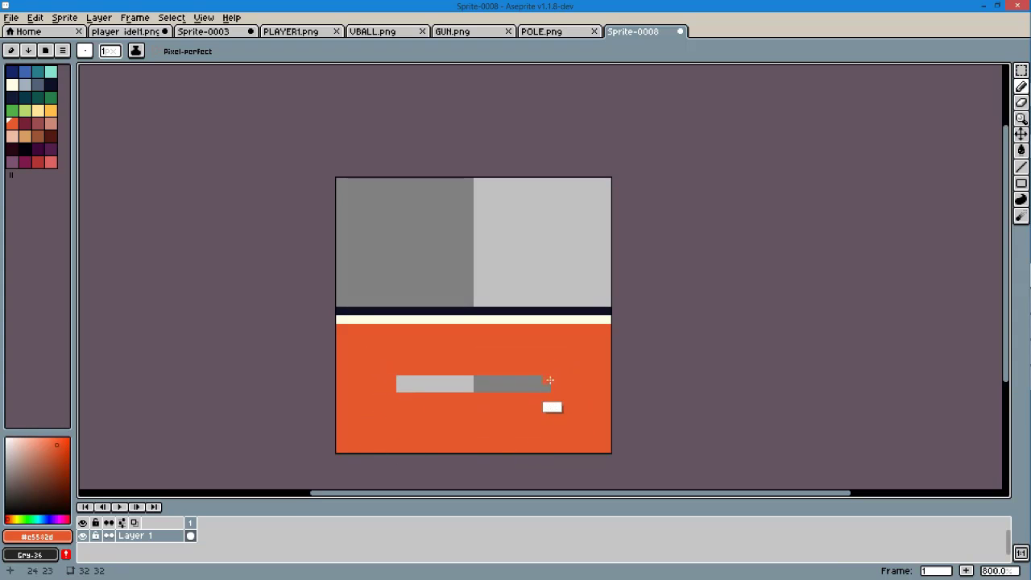
scroll(447, 401, "down", 5)
scroll(430, 398, "up", 4)
Select the whole sprite and stretch the design vertically to fill the tile
left_click(1021, 70)
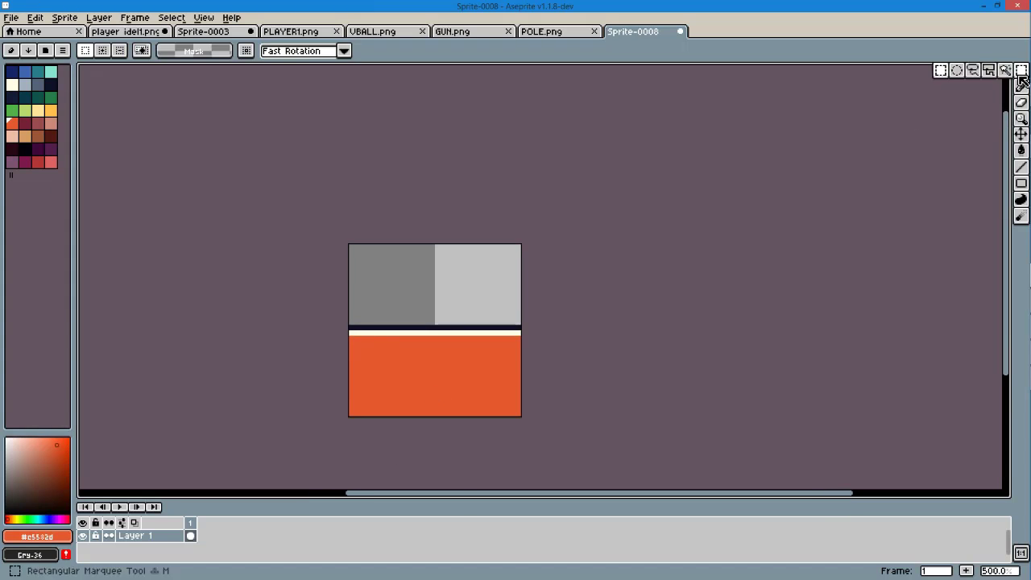
key("ctrl+a")
left_click_drag(360, 340, 387, 374)
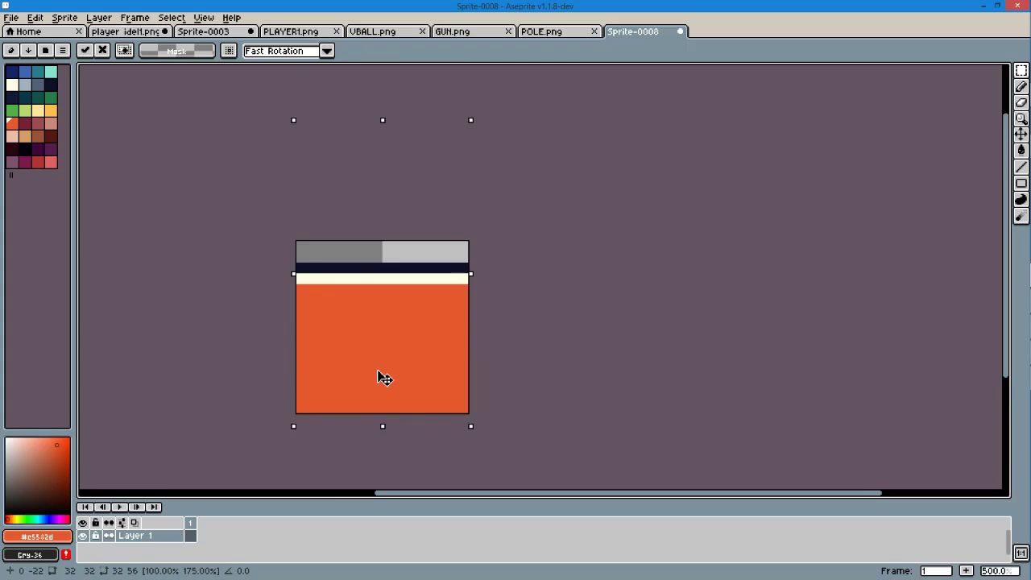
scroll(388, 375, "up", 3)
key("b")
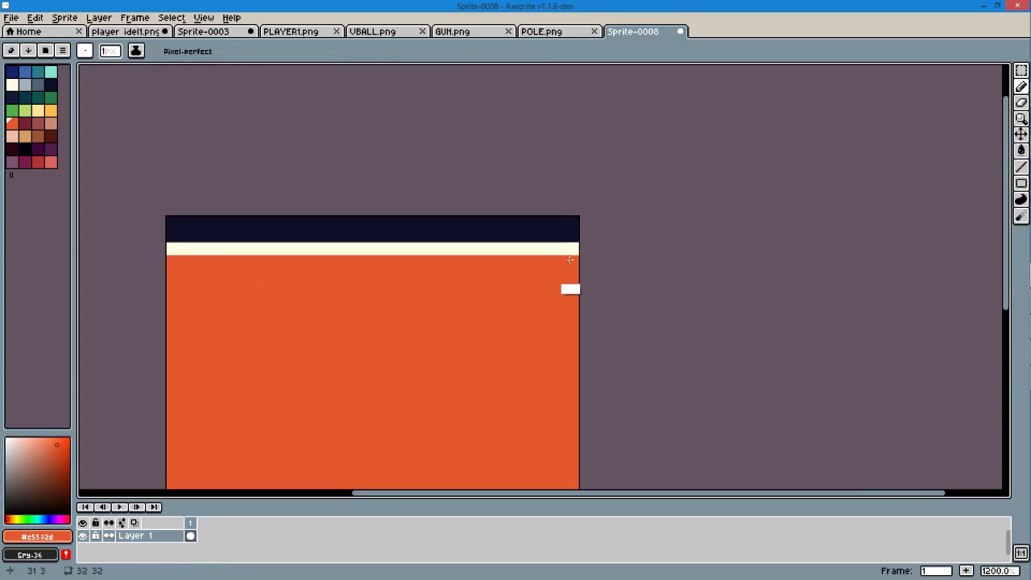
scroll(568, 287, "down", 4)
left_click(35, 17)
left_click(238, 95)
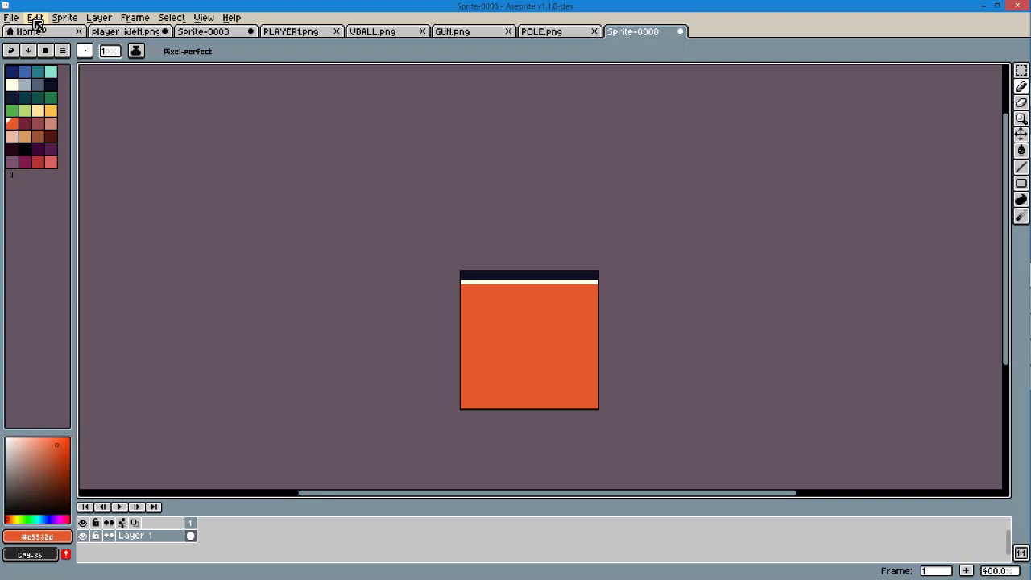
scroll(283, 187, "down", 2)
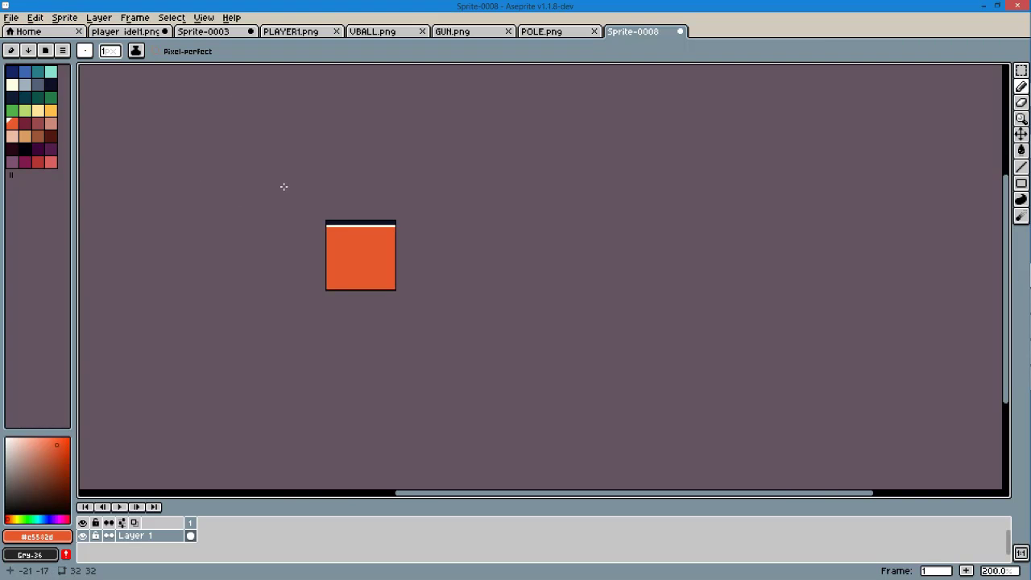
Resize the sprite canvas to 64×64 pixels
left_click(5, 20)
mouse_move(98, 16)
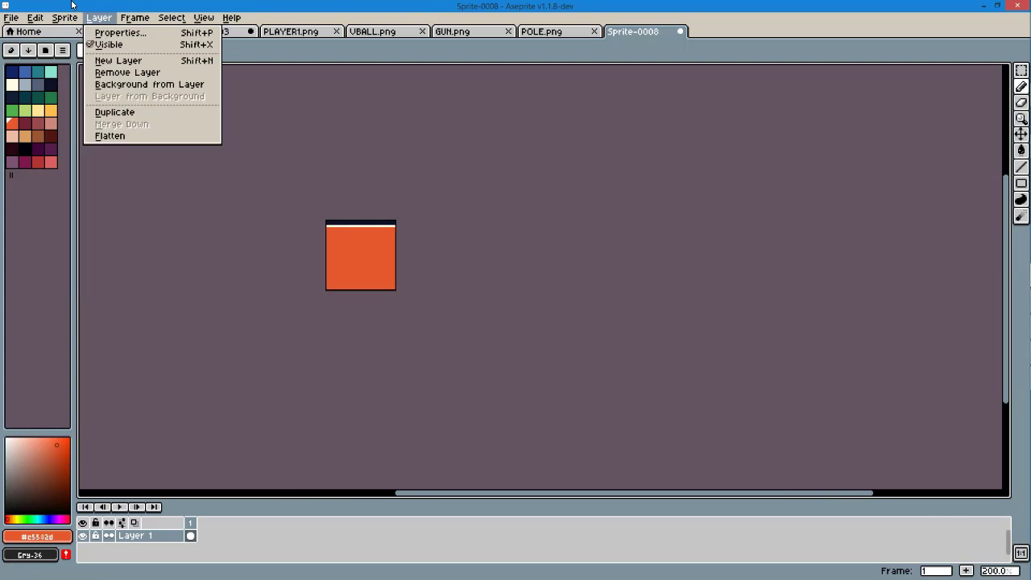
left_click(90, 78)
type("64")
key("Tab")
type("64")
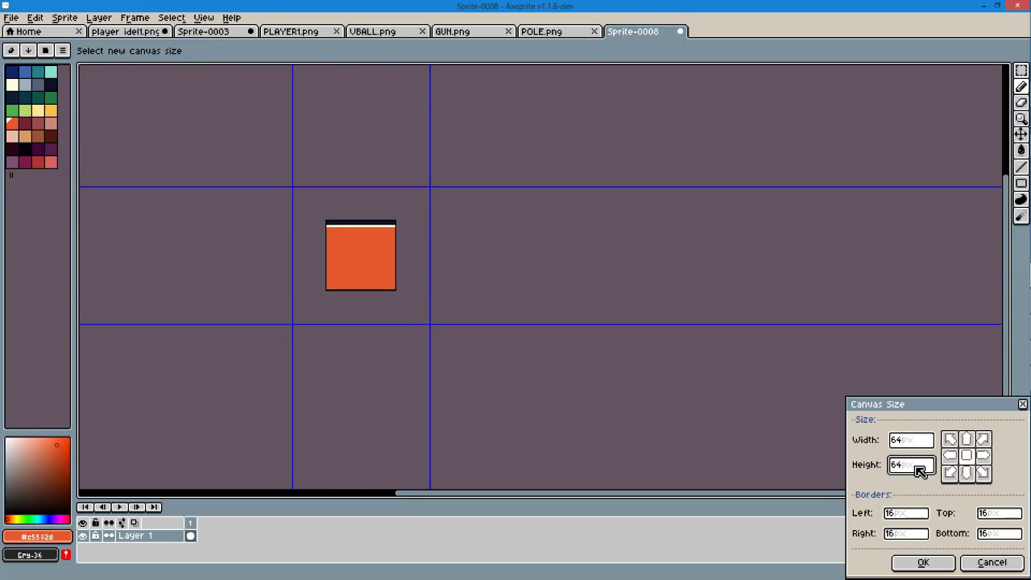
key("Return")
left_click(203, 17)
Set the grid size to 32 pixels
left_click(379, 103)
type("32")
key("Return")
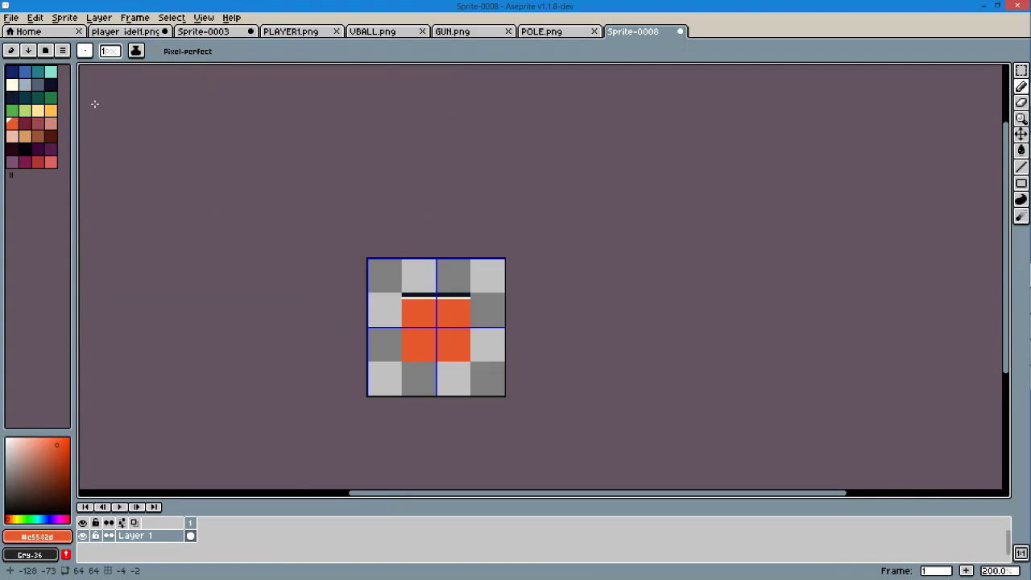
key("ctrl+a")
Move the orange tile to the top-left cell and copy it to the top-right cell
left_click_drag(428, 338, 394, 304)
scroll(443, 325, "up", 2)
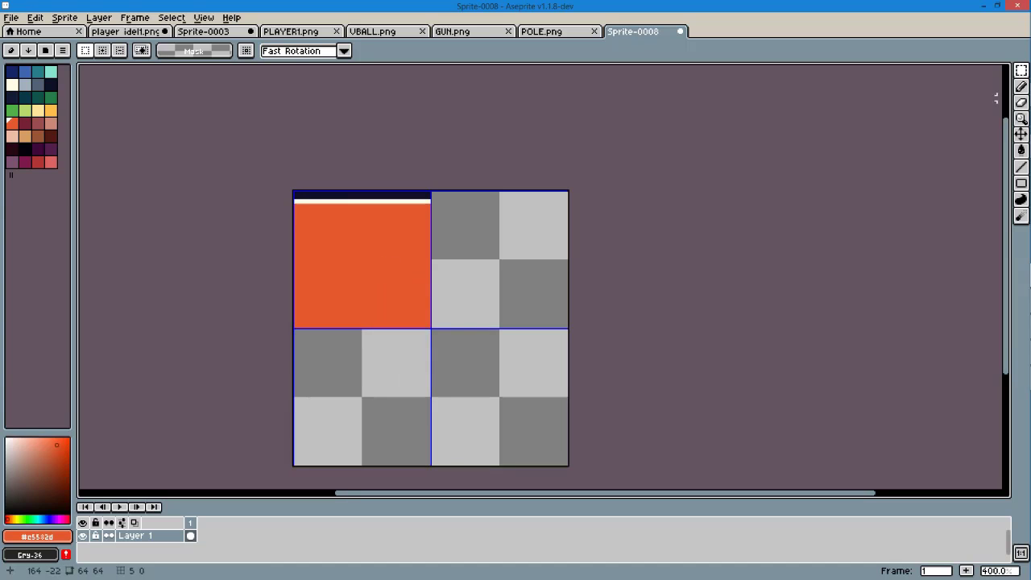
mouse_move(295, 205)
left_mouse_down()
mouse_move(409, 317)
mouse_move(502, 270)
mouse_move(547, 312)
left_mouse_up()
key("Return")
scroll(484, 346, "up", 2)
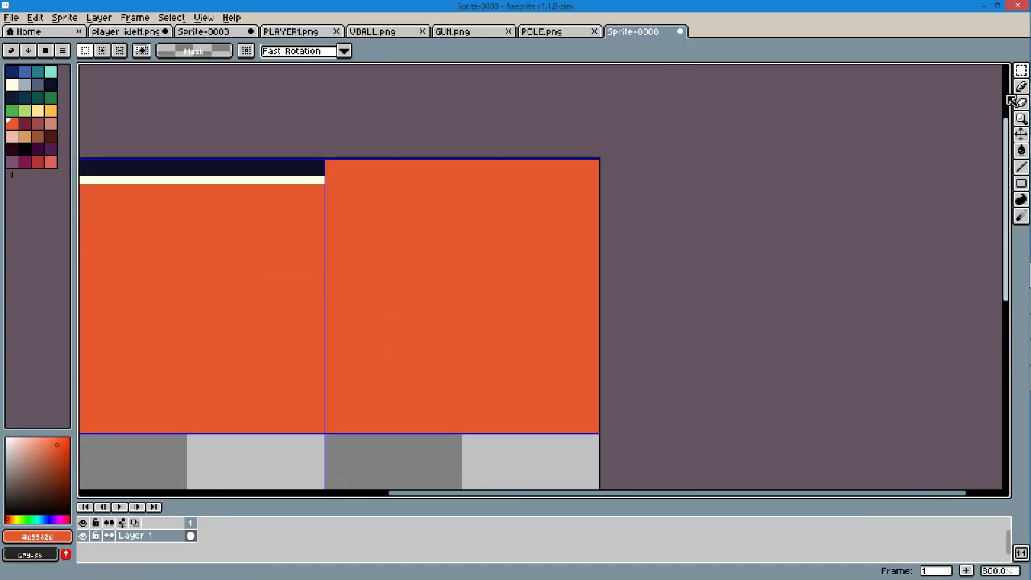
Set brush opacity 91 and size 1, then draw translucent lines on the top-right tile
key("b")
left_click(214, 51)
key("minus")
key("minus")
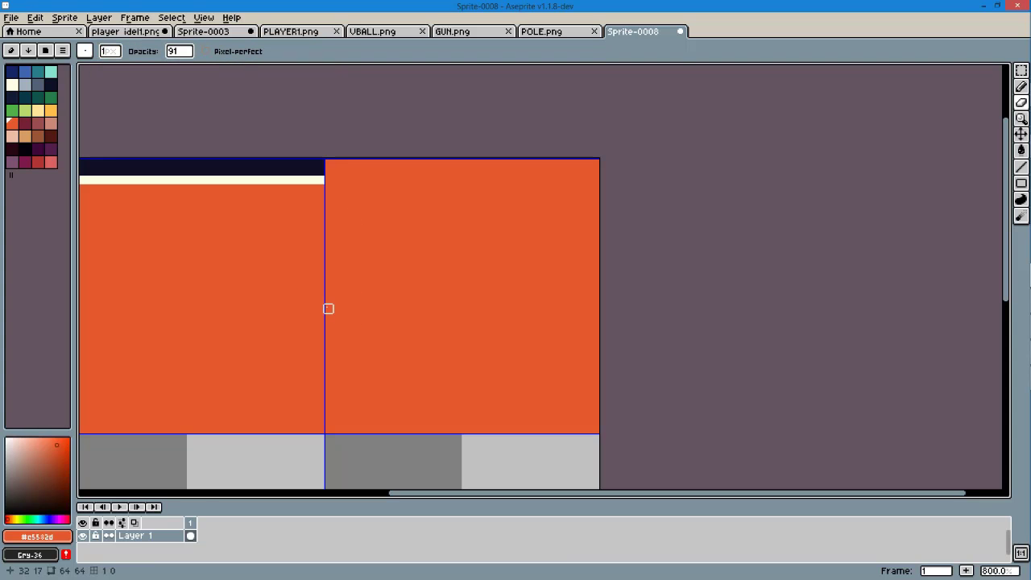
left_click_drag(328, 343, 604, 290)
key("ctrl+z")
left_click_drag(328, 341, 328, 309)
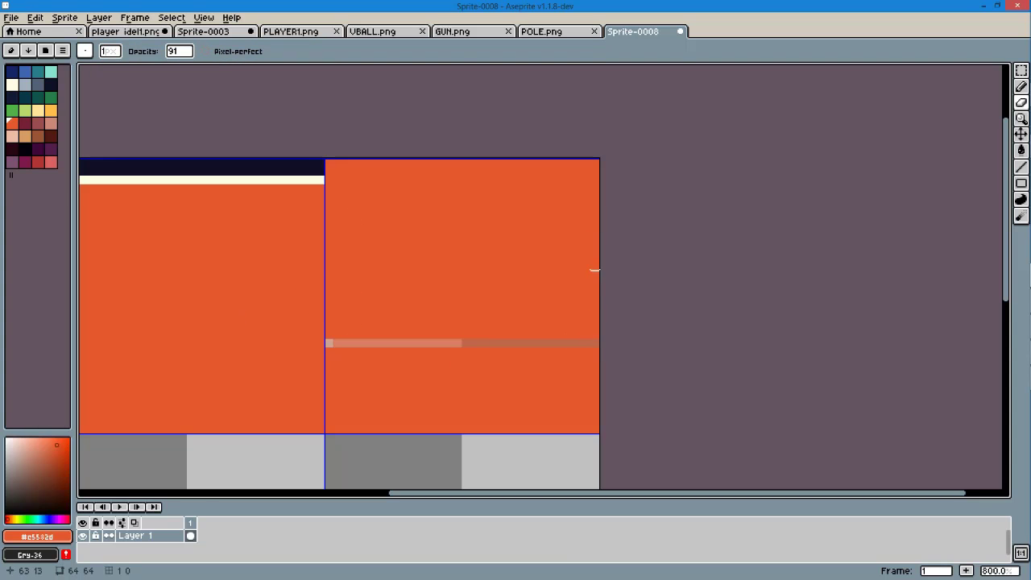
mouse_move(577, 334)
left_mouse_down()
mouse_move(336, 169)
mouse_move(496, 236)
mouse_move(556, 318)
mouse_move(351, 323)
left_mouse_up()
With a size-4 brush, paint translucent bands across the top-right tile's top, edges and upper block
key("plus")
key("plus")
key("plus")
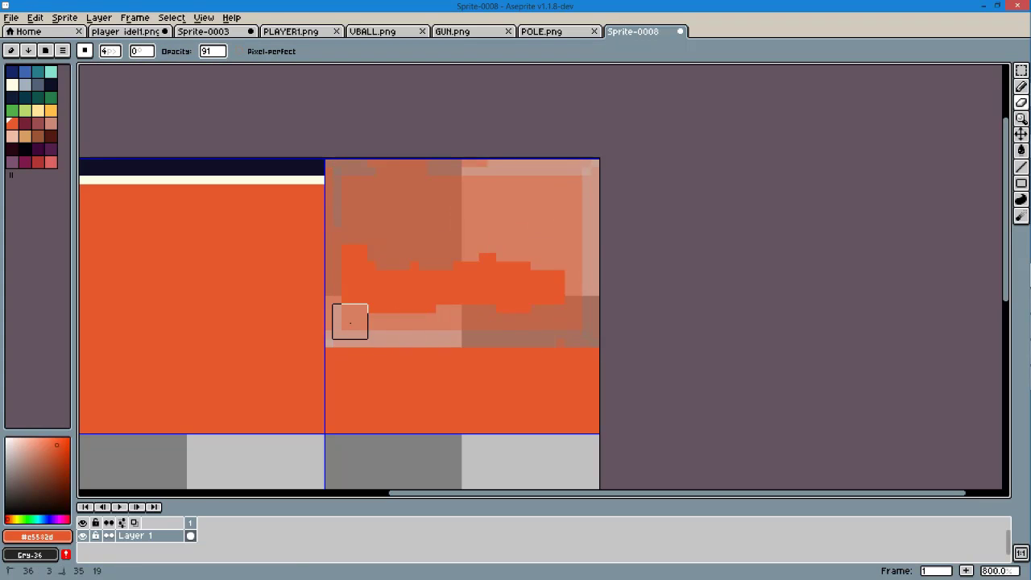
left_click_drag(384, 261, 571, 329)
key("ctrl+z")
key("ctrl+z")
key("ctrl+z")
key("ctrl+z")
key("ctrl+z")
key("ctrl+z")
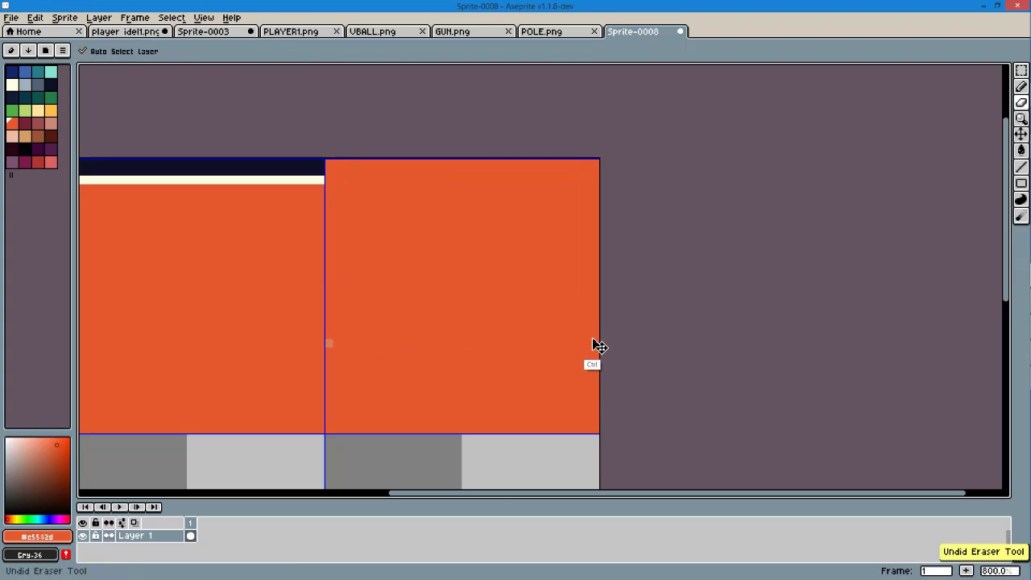
left_click(341, 322)
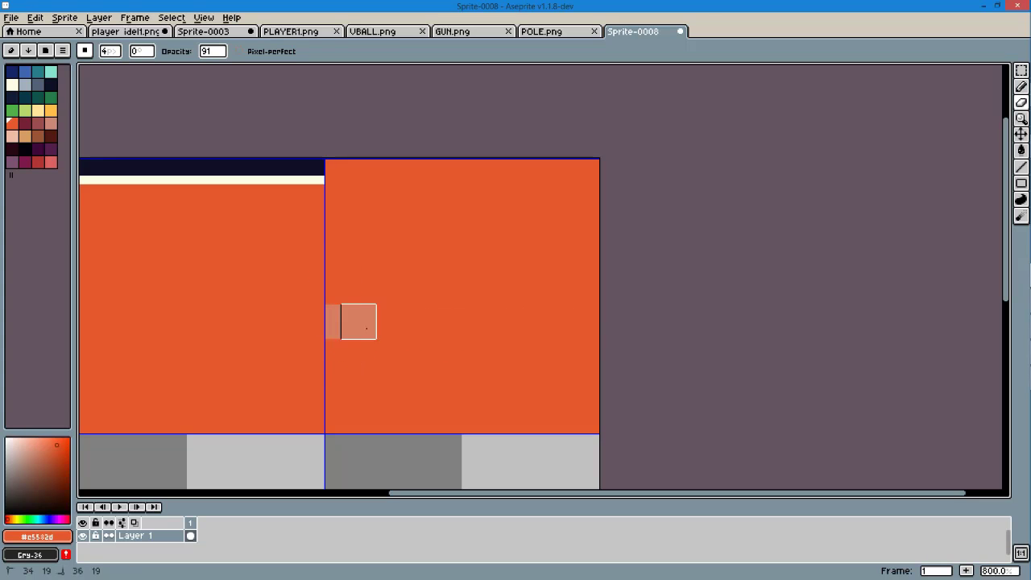
left_click(582, 176, "shift")
left_click(367, 175, "shift")
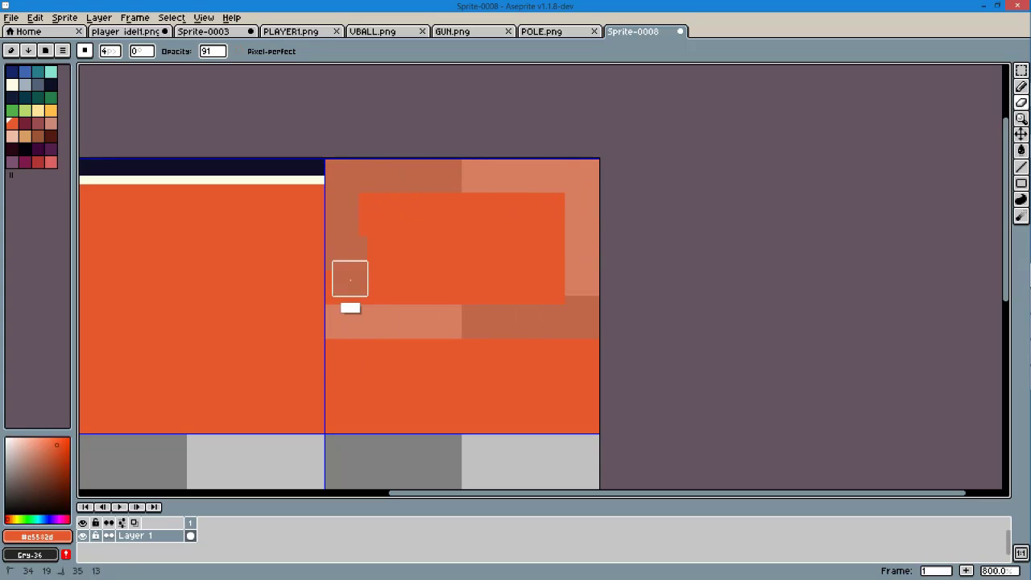
mouse_move(350, 279)
left_mouse_down()
mouse_move(488, 292)
mouse_move(589, 285)
left_mouse_up()
scroll(582, 202, "down", 2)
Draw two navy bench legs on the right tile with the Line tool
scroll(530, 350, "down", 2)
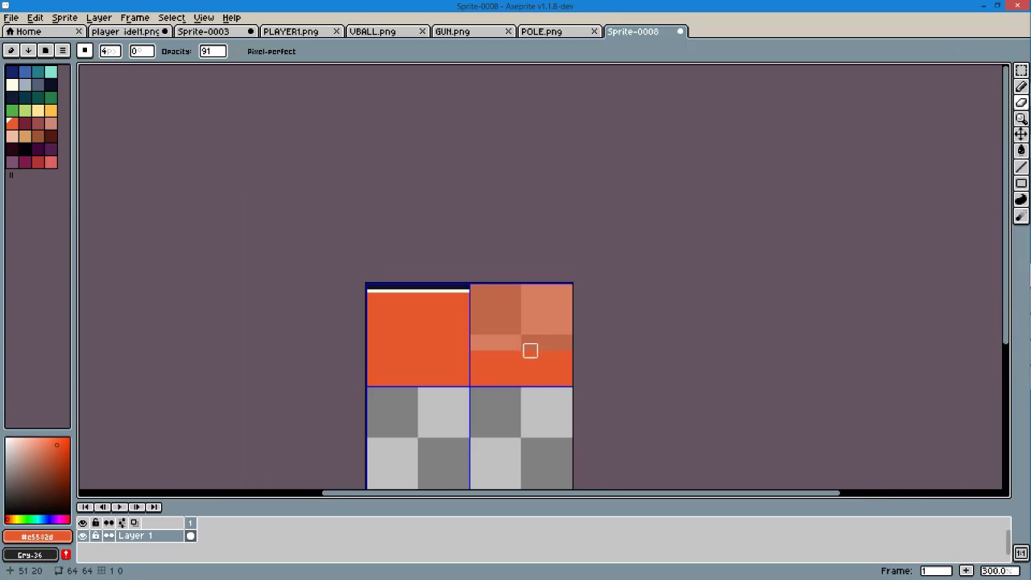
key("l")
left_click(50, 84)
scroll(476, 376, "up", 5)
left_click_drag(449, 396, 455, 298)
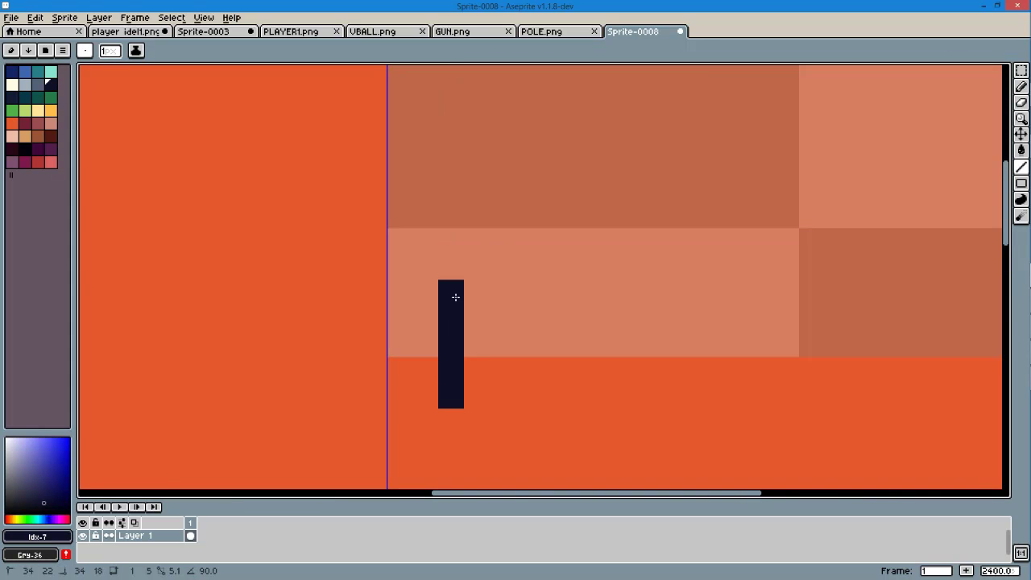
scroll(676, 311, "down", 1)
left_click_drag(677, 313, 676, 233)
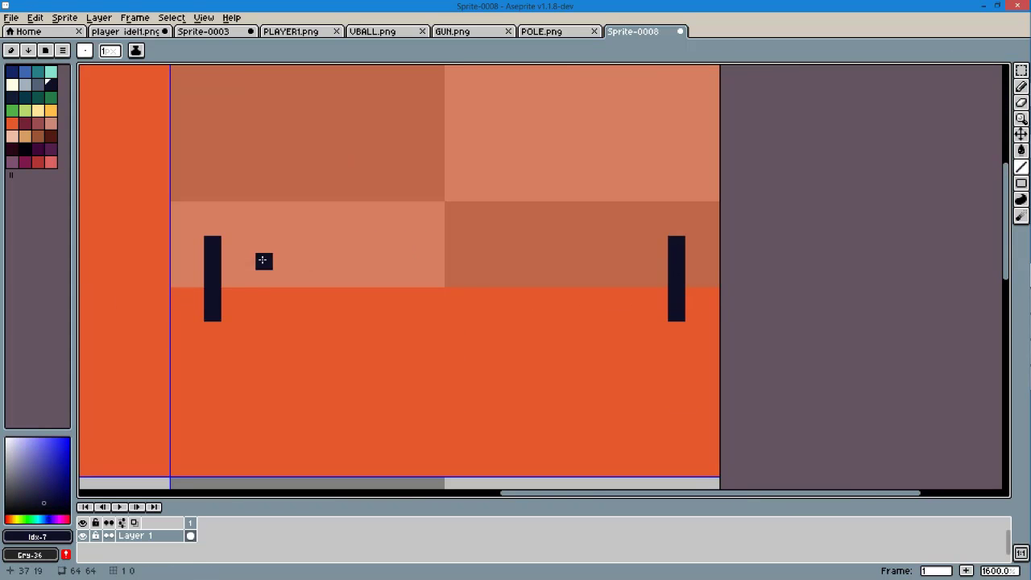
Draw several horizontal navy rails across the tile for the bench seat and backrest
left_click_drag(248, 312, 781, 315)
left_click_drag(248, 276, 785, 278)
scroll(537, 368, "down", 3)
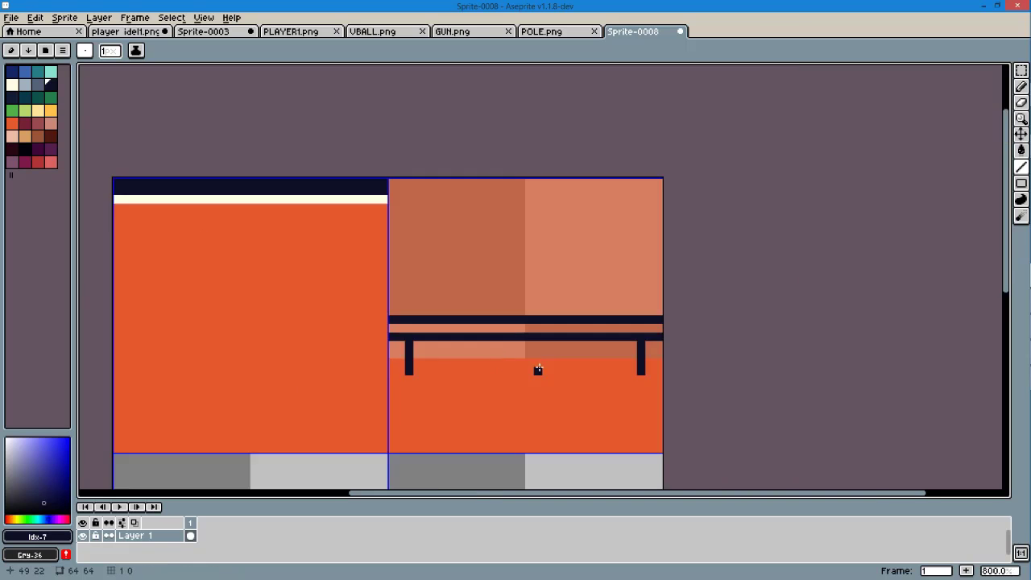
scroll(346, 396, "up", 3)
scroll(295, 322, "down", 3)
left_click_drag(290, 329, 564, 329)
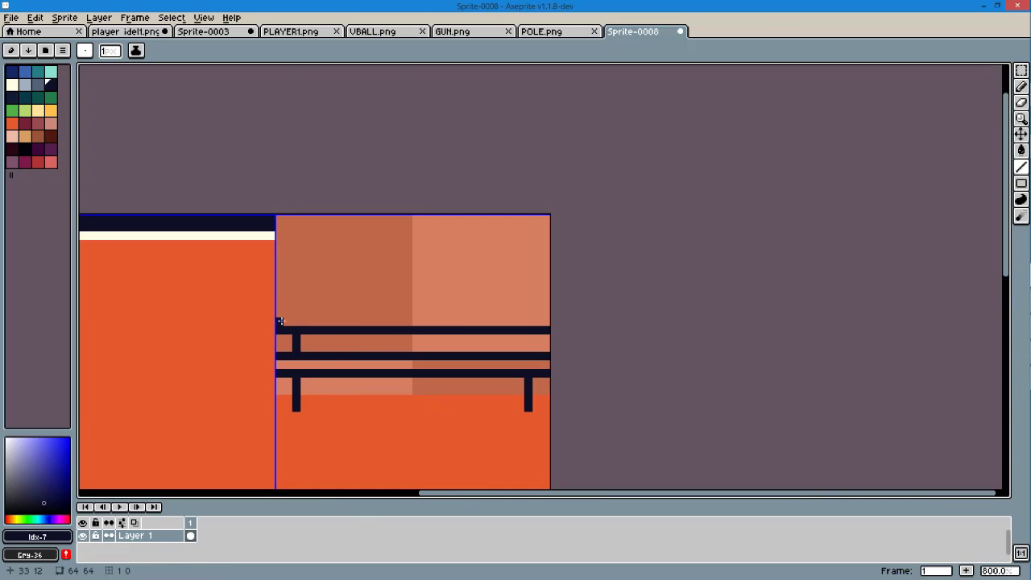
left_click_drag(281, 321, 317, 324)
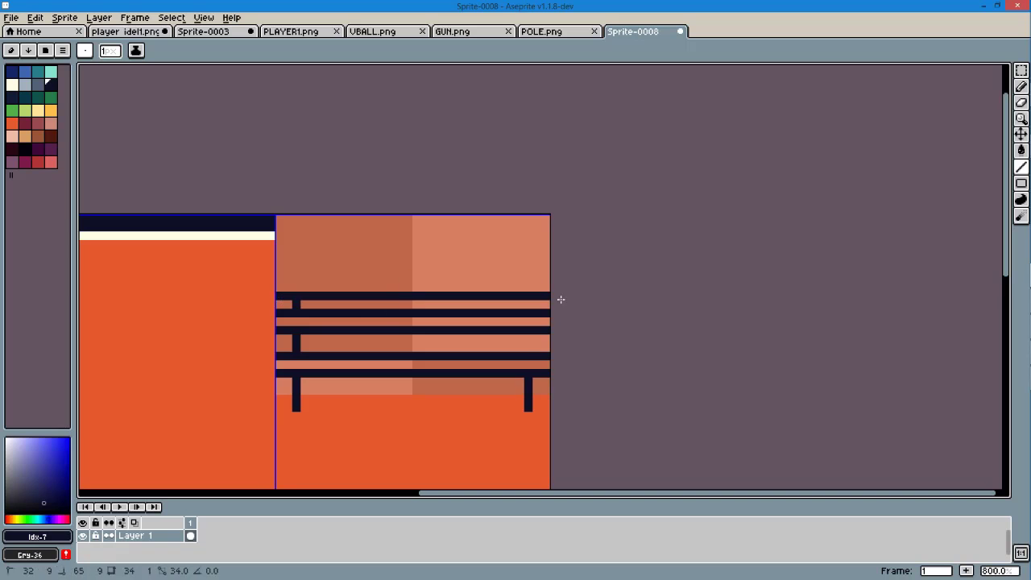
scroll(551, 366, "down", 2)
scroll(387, 299, "up", 5)
scroll(409, 299, "down", 6)
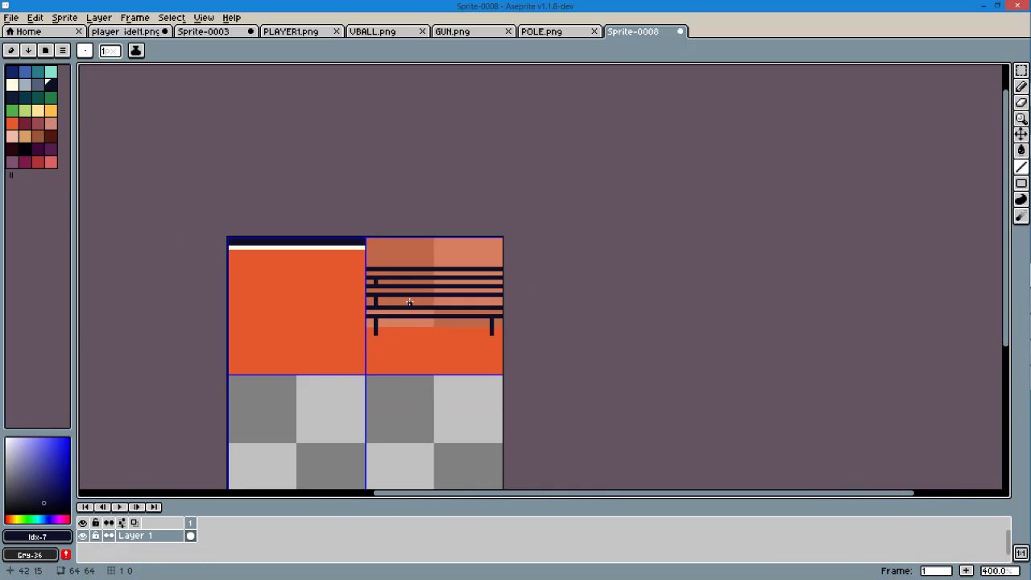
scroll(313, 323, "up", 3)
Switch the drawing colour back to orange
left_click(312, 323, "alt")
scroll(138, 334, "up", 4)
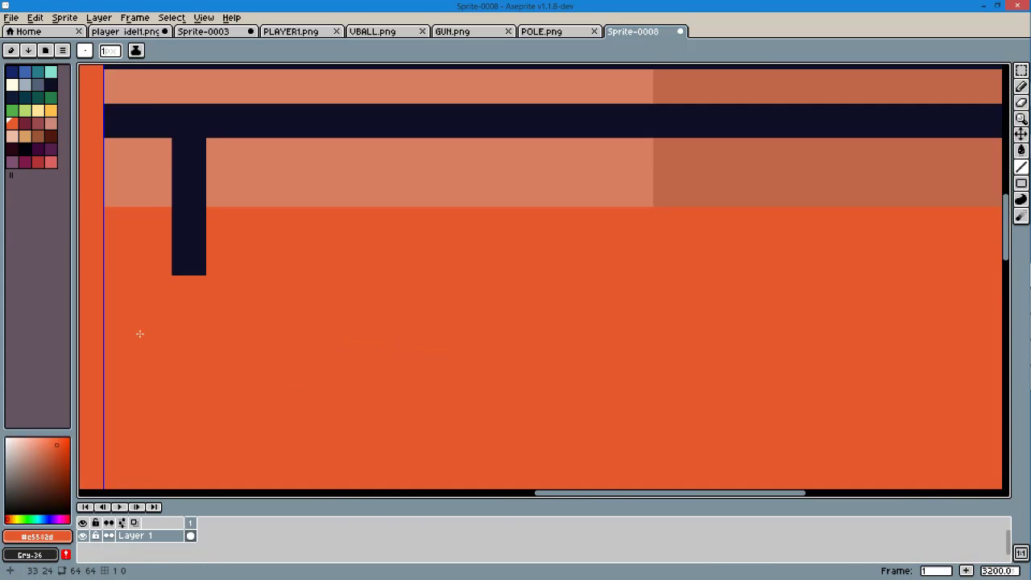
scroll(210, 307, "down", 4)
scroll(242, 322, "down", 1)
scroll(345, 346, "up", 1)
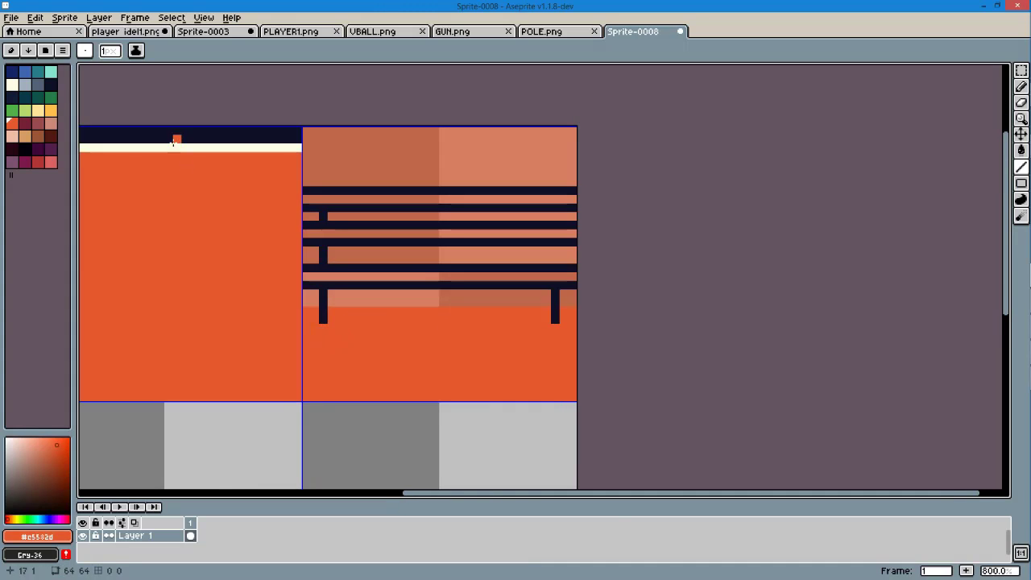
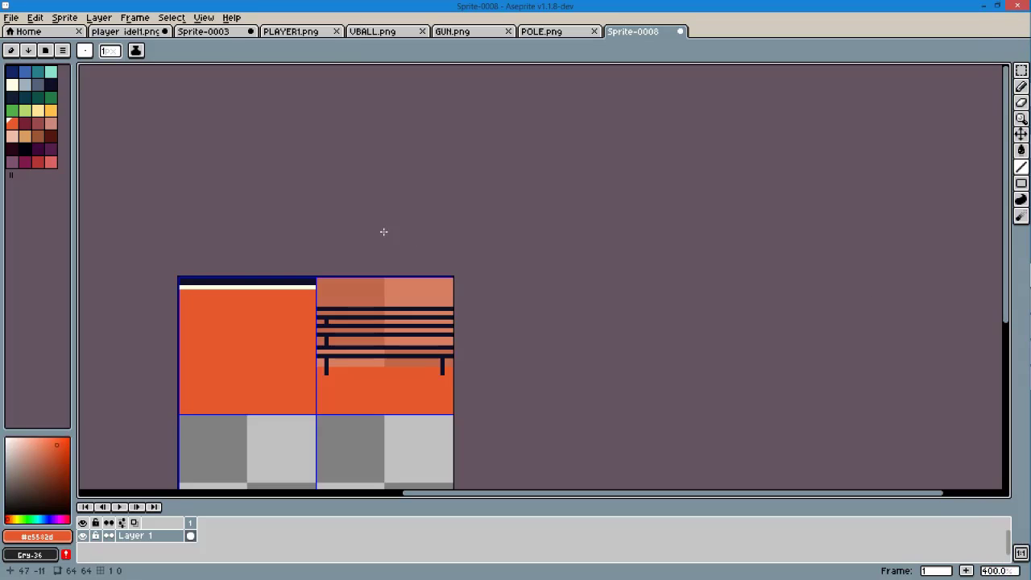
Halve the floor tile canvas by setting its width to 16 pixels
key("Escape")
left_click(64, 17)
left_click(101, 85)
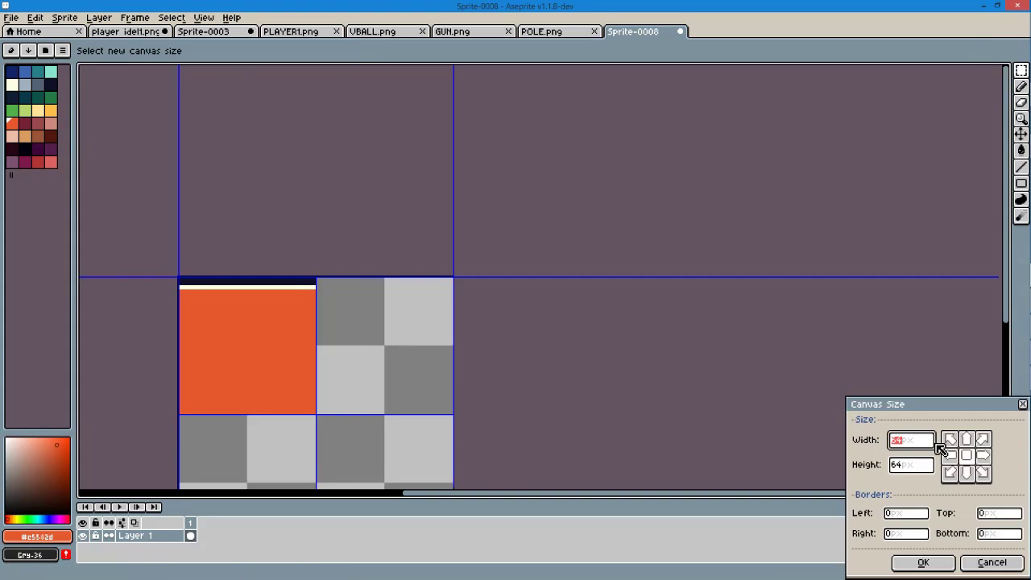
type("16")
key("Return")
Save the floor tile as FLOORTILESET.ase
key("alt+f")
type("aF")
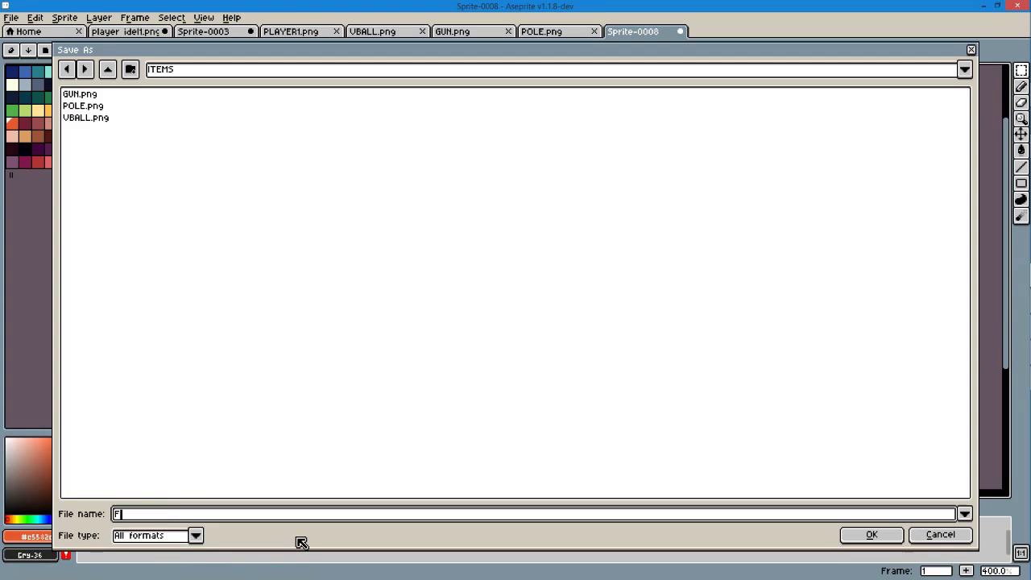
key("Return")
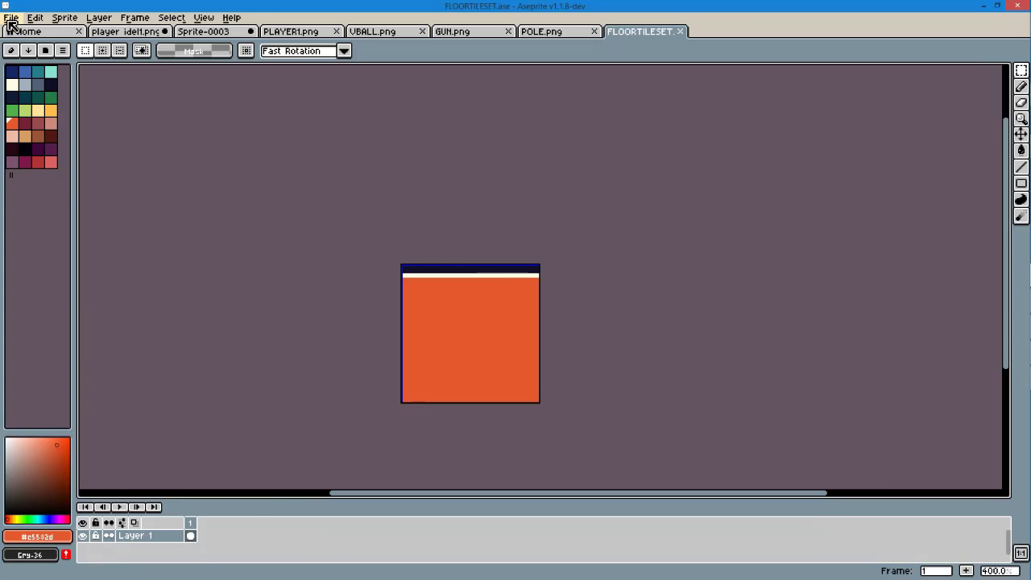
Start a new sprite whose New Sprite dialog shows width 700 and height 32
key("alt+f")
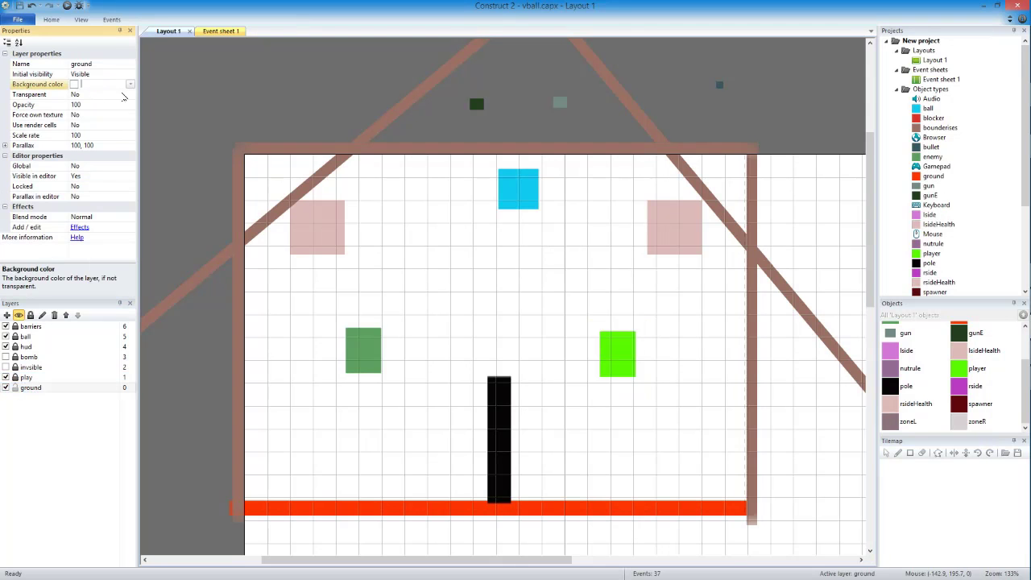
left_click(123, 97)
left_click(417, 311)
left_click(402, 73)
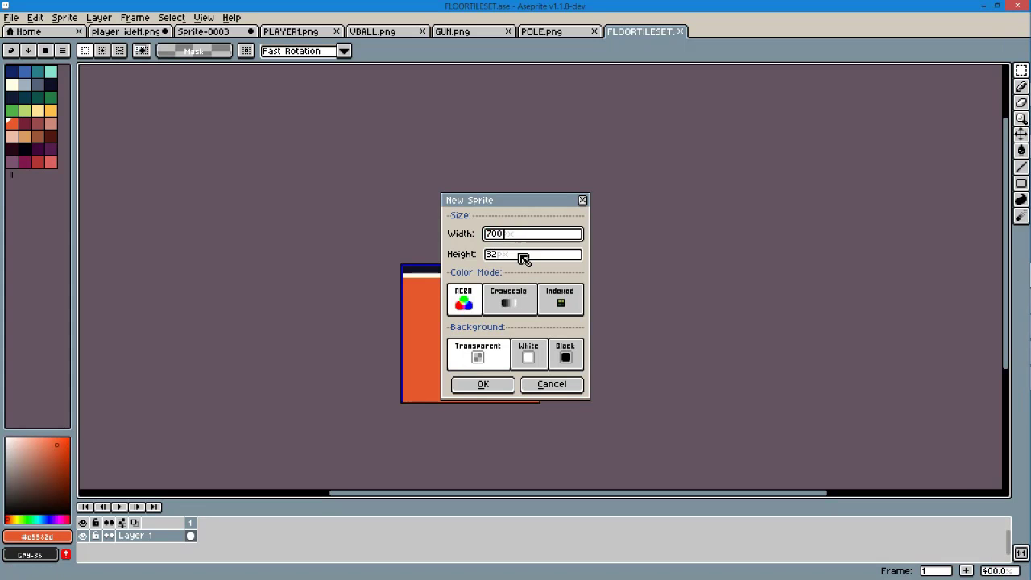
Create the 700×500 sprite and test orange brush strokes, then erase them
key("Return")
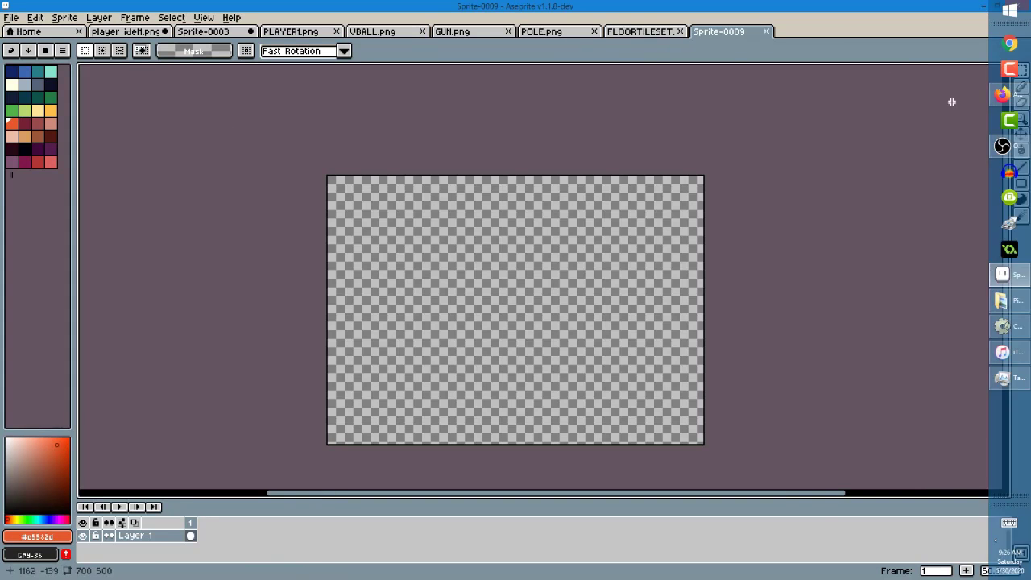
left_click(1021, 87)
left_click_drag(383, 189, 378, 443)
scroll(441, 447, "down", 3)
scroll(441, 447, "up", 3)
left_click_drag(441, 448, 710, 342)
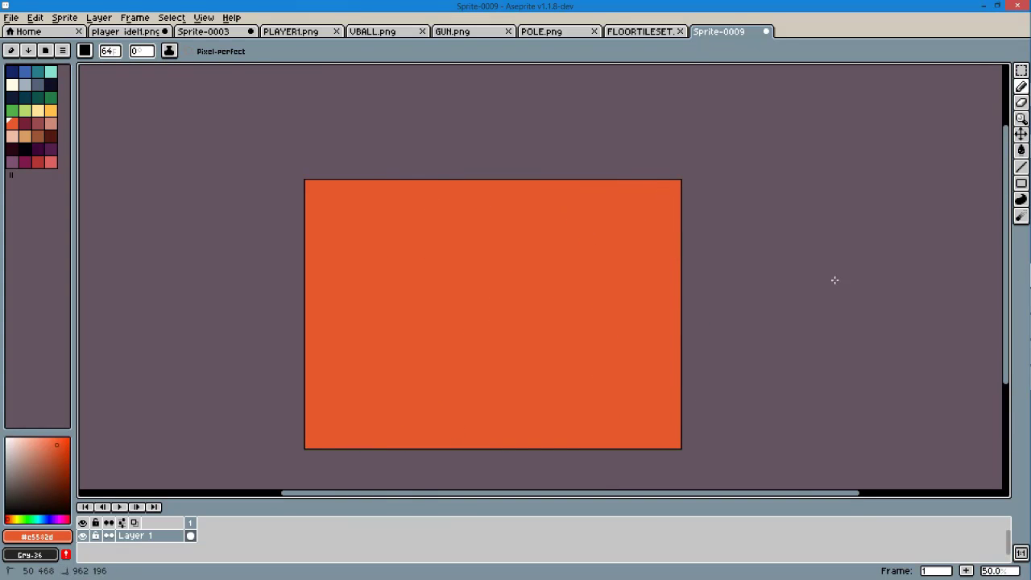
key("e")
mouse_move(323, 181)
left_mouse_down()
mouse_move(551, 444)
mouse_move(416, 401)
mouse_move(382, 105)
mouse_move(522, 196)
left_mouse_up()
Add Layer 3 and pick the cream colour, undoing a trial stroke
left_click(100, 17)
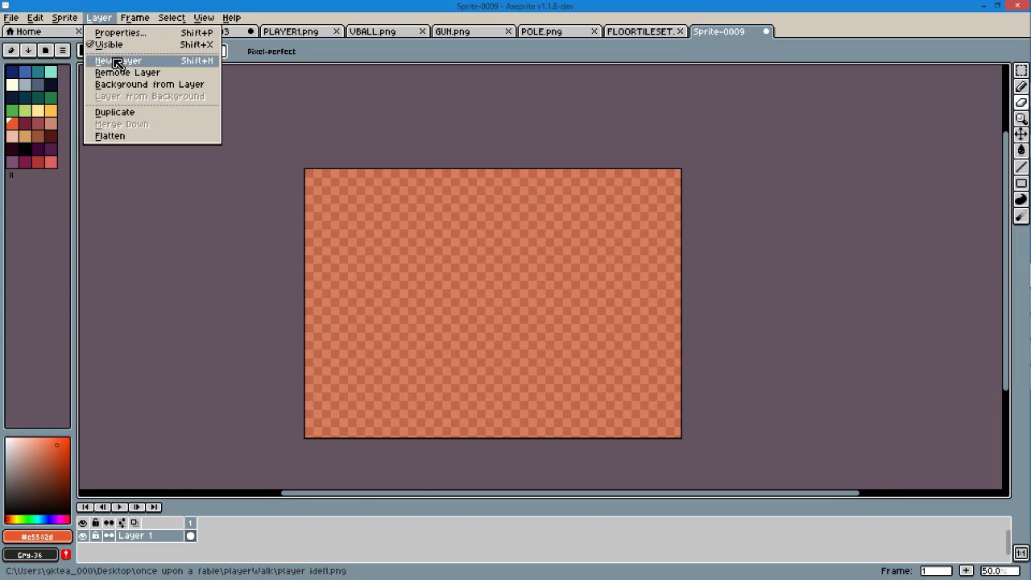
left_click(117, 62)
left_click(12, 84)
mouse_move(677, 339)
left_mouse_down()
mouse_move(502, 431)
mouse_move(387, 423)
left_mouse_up()
key("v")
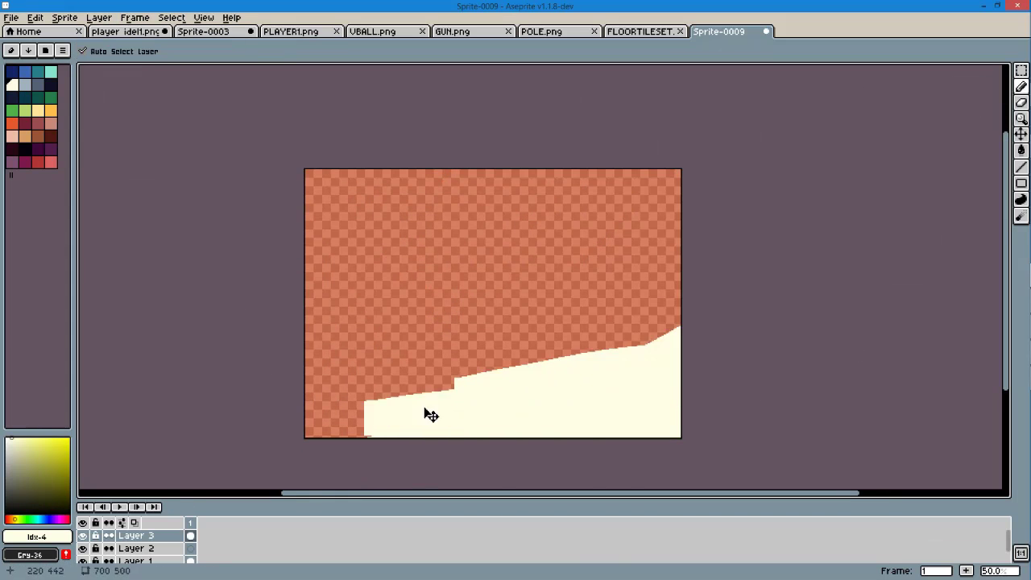
key("ctrl+z")
Spray cream clouds along the lower half with brush size 64 and spray width 32
left_click(1021, 86)
left_click(191, 51)
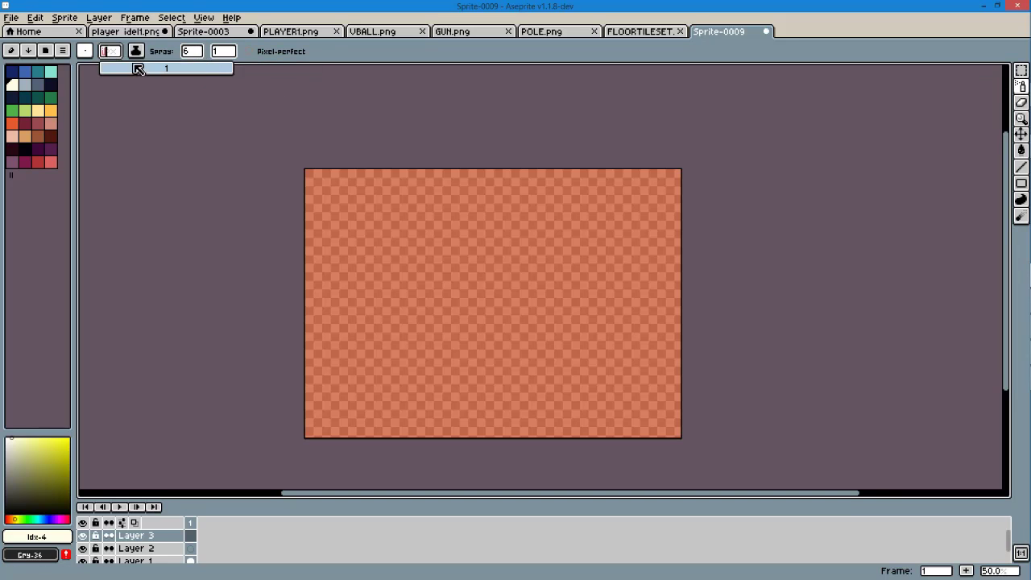
left_click_drag(138, 68, 233, 68)
left_click_drag(346, 290, 523, 233)
left_click_drag(191, 51, 266, 68)
mouse_move(362, 201)
left_mouse_down()
mouse_move(212, 231)
mouse_move(723, 195)
mouse_move(333, 249)
mouse_move(407, 173)
left_mouse_up()
key("ctrl+z")
key("ctrl+z")
key("ctrl+z")
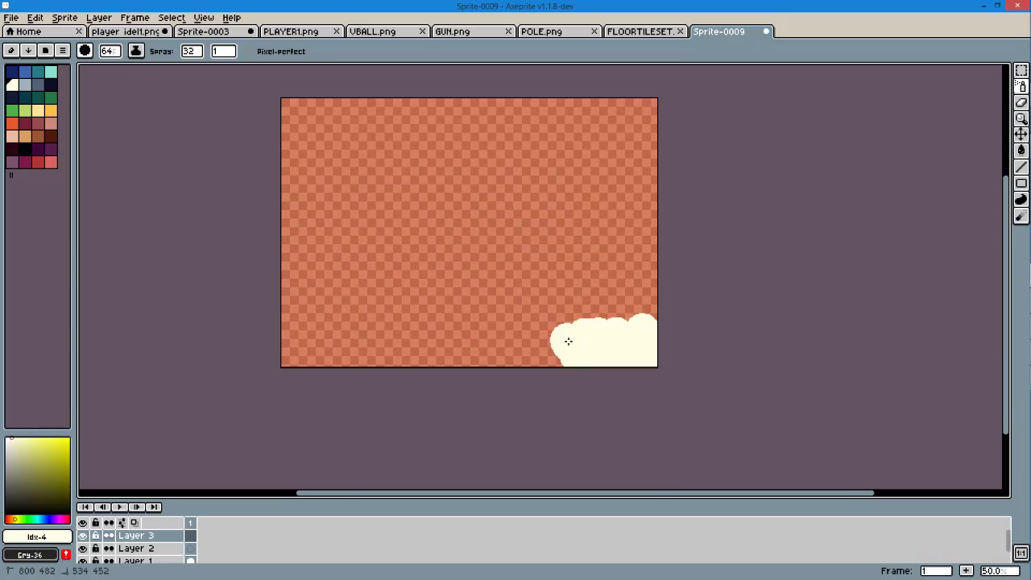
mouse_move(568, 342)
left_mouse_down()
mouse_move(812, 343)
mouse_move(649, 352)
mouse_move(295, 301)
left_mouse_up()
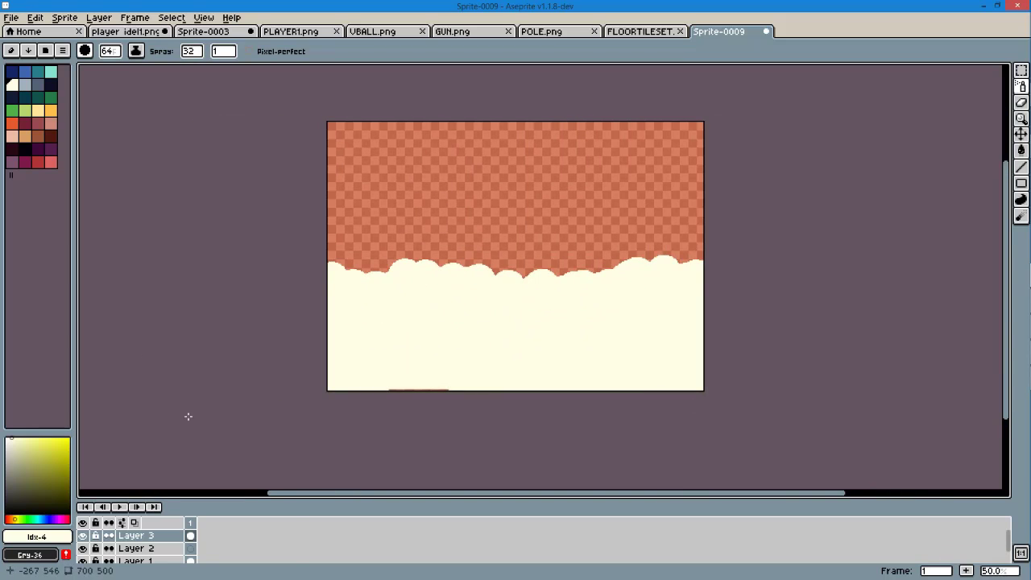
Give Layer 3 a new blend mode, hide it, and select Layer 2
right_click(157, 536)
left_click(137, 536)
right_click(126, 536)
left_click(161, 477)
left_click(423, 533)
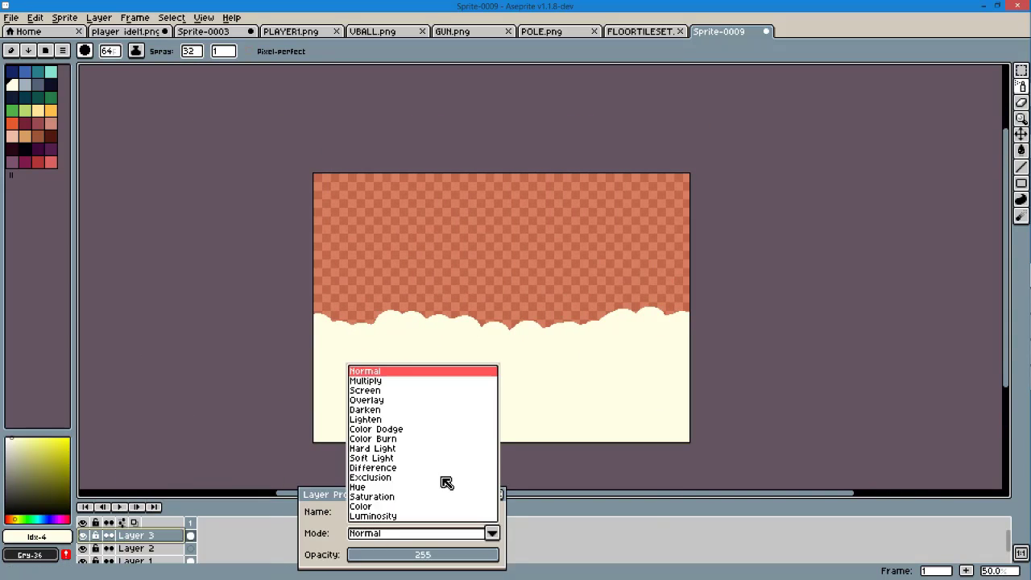
left_click(372, 465)
left_click(501, 493)
scroll(502, 417, "down", 1)
scroll(340, 451, "up", 1)
left_click(82, 535)
left_click(137, 548)
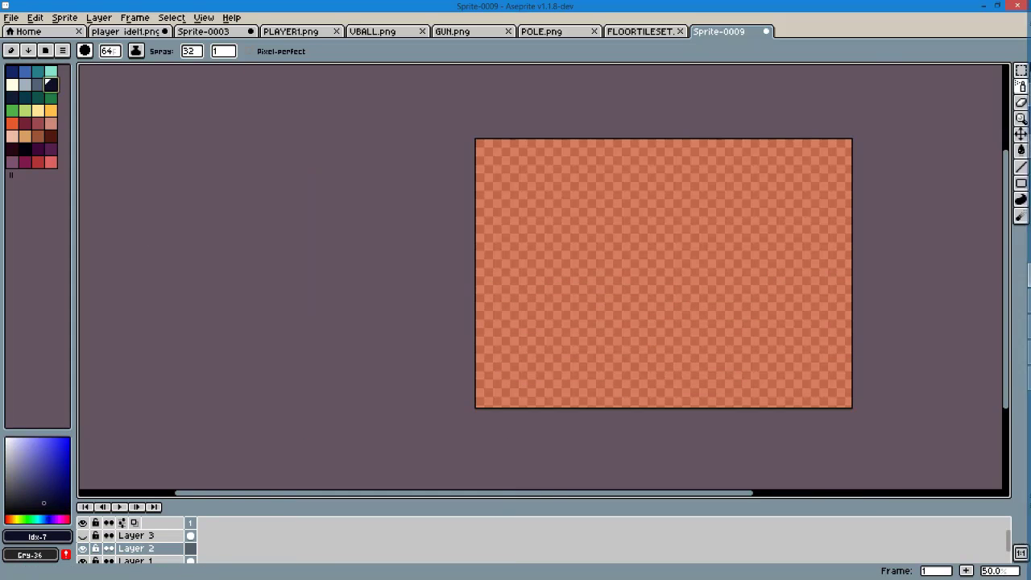
Check the grid settings and show the grid over the canvas
scroll(302, 267, "up", 1)
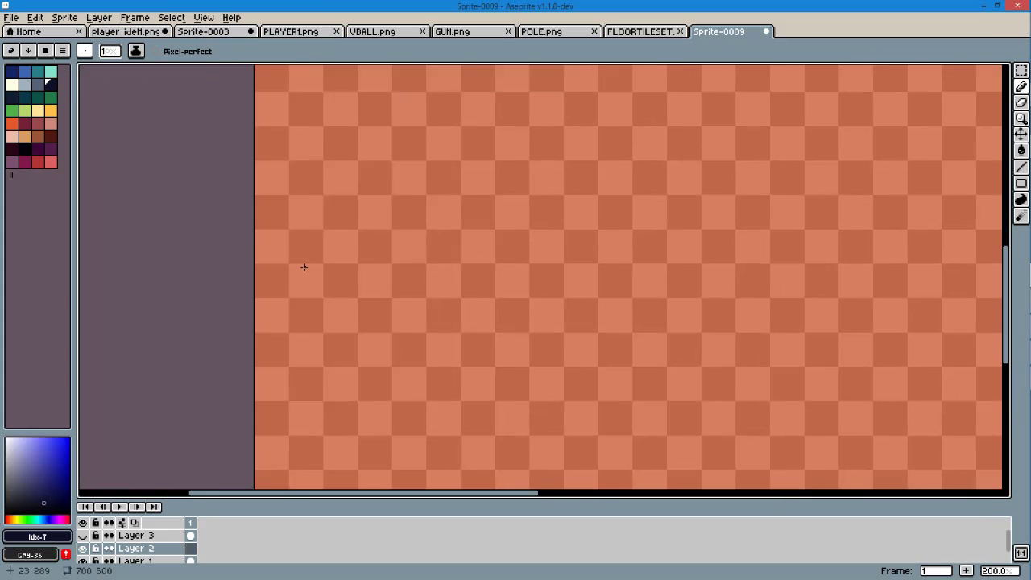
scroll(266, 99, "down", 1)
left_click(203, 17)
left_click(306, 76)
key("Return")
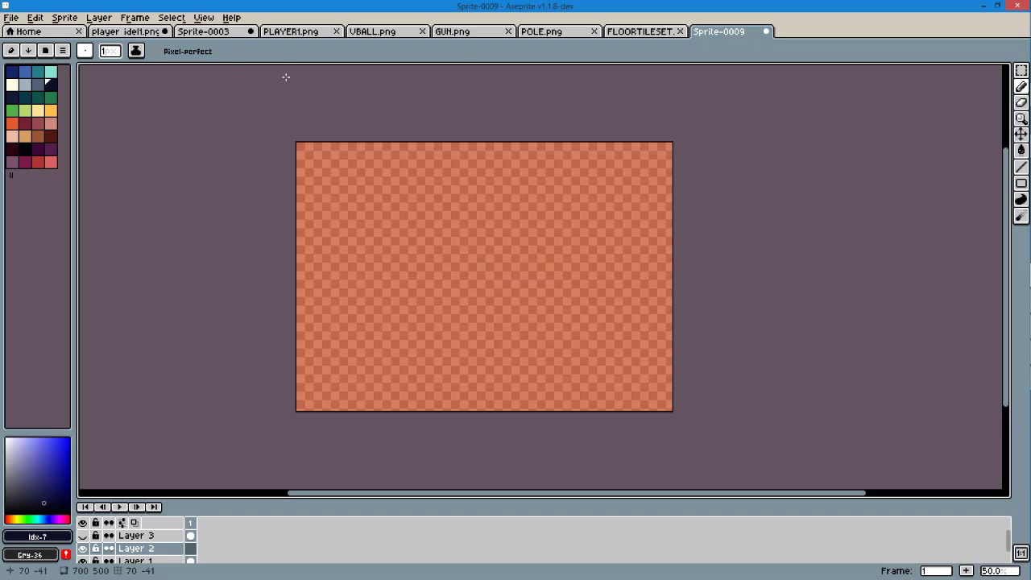
left_click(203, 17)
key("Escape")
scroll(410, 328, "up", 3)
left_click(203, 17)
mouse_move(213, 61)
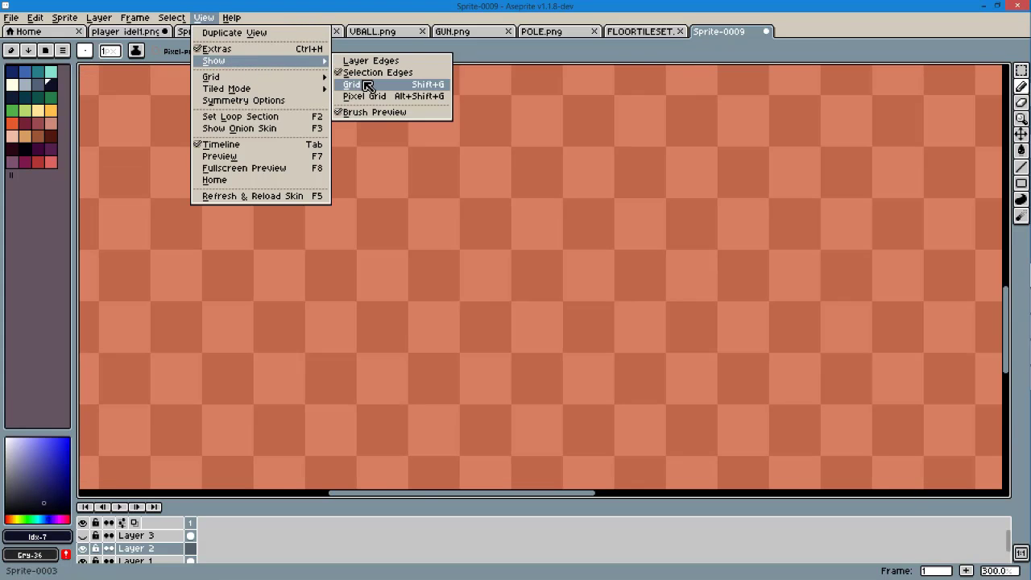
left_click(366, 85)
scroll(414, 336, "down", 2)
scroll(414, 336, "up", 1)
Turn on symmetry options, pan to the lower-left canvas, and enlarge the brush
scroll(288, 323, "up", 1)
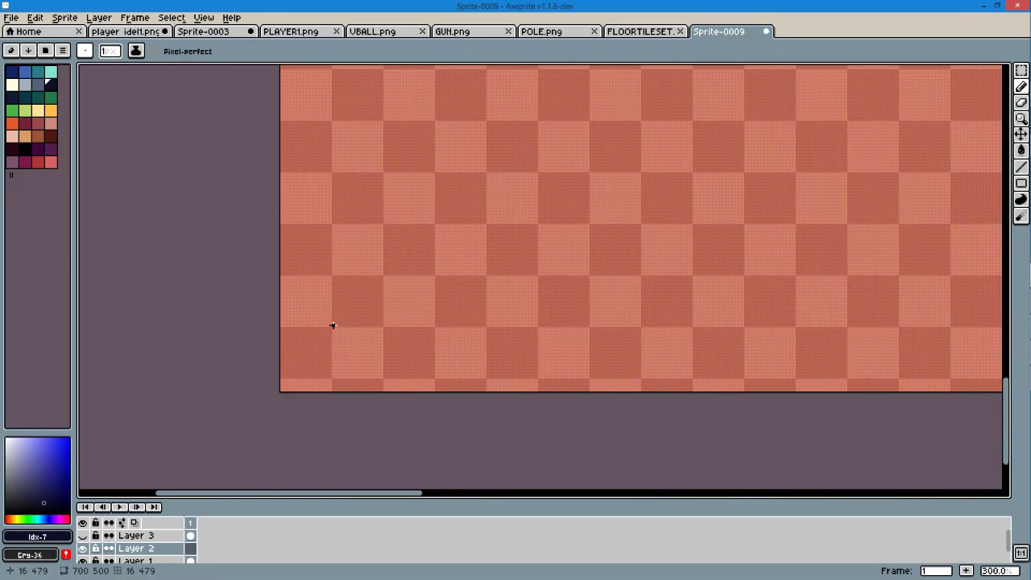
left_click(203, 17)
left_click(246, 104)
scroll(151, 129, "down", 2)
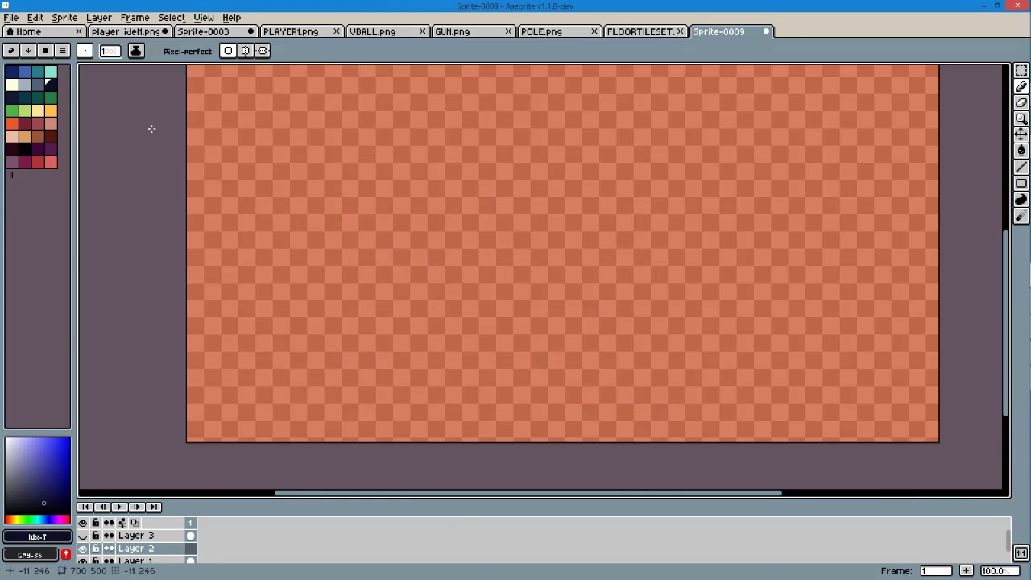
left_click(203, 17)
key("Escape")
mouse_move(325, 335)
left_mouse_down()
mouse_move(275, 360)
mouse_move(359, 360)
left_mouse_up()
left_click(110, 50)
left_click(109, 66)
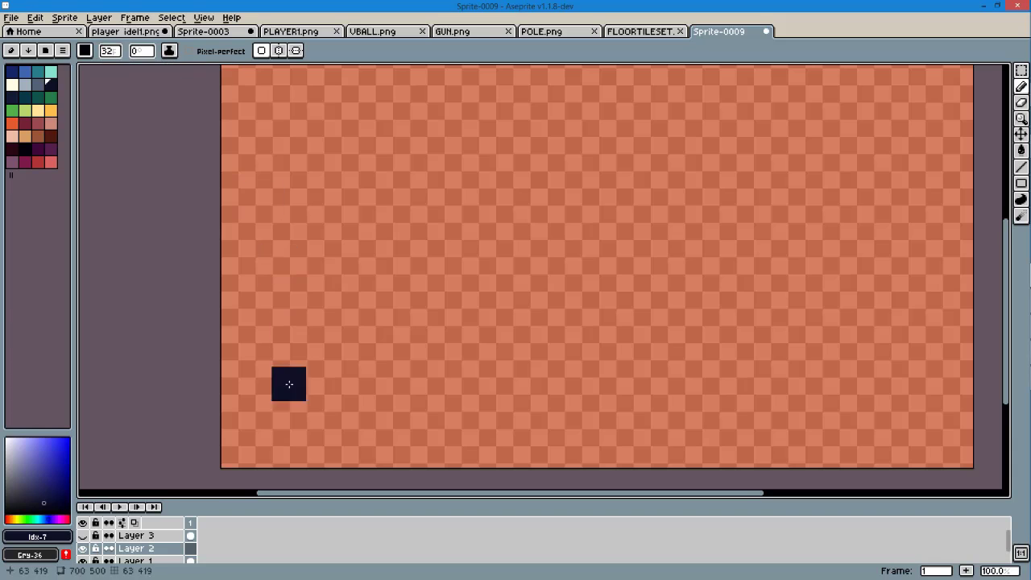
Draw tall dark navy vertical posts near the left and right canvas edges
scroll(273, 411, "up", 1)
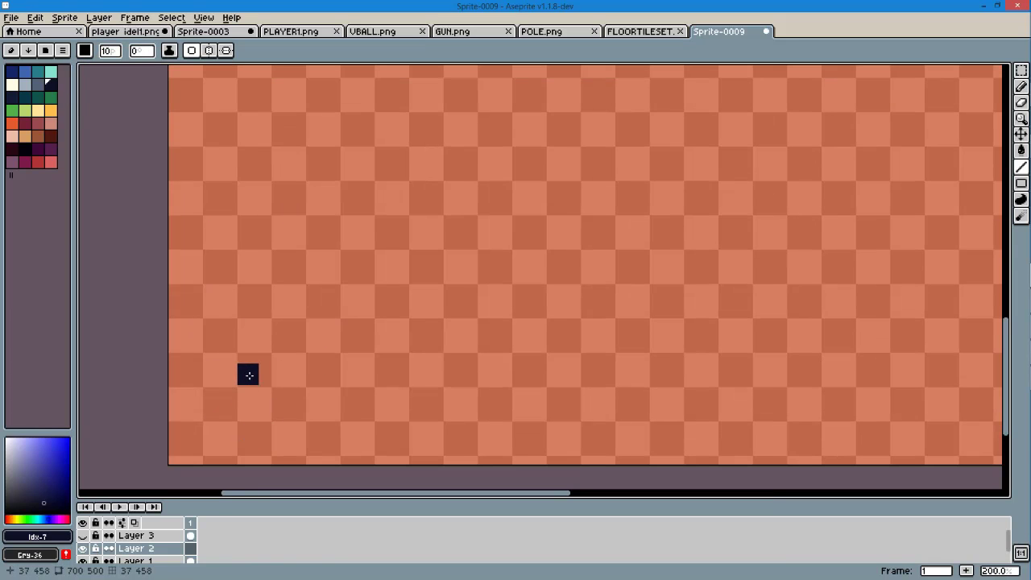
left_click_drag(249, 375, 249, 242)
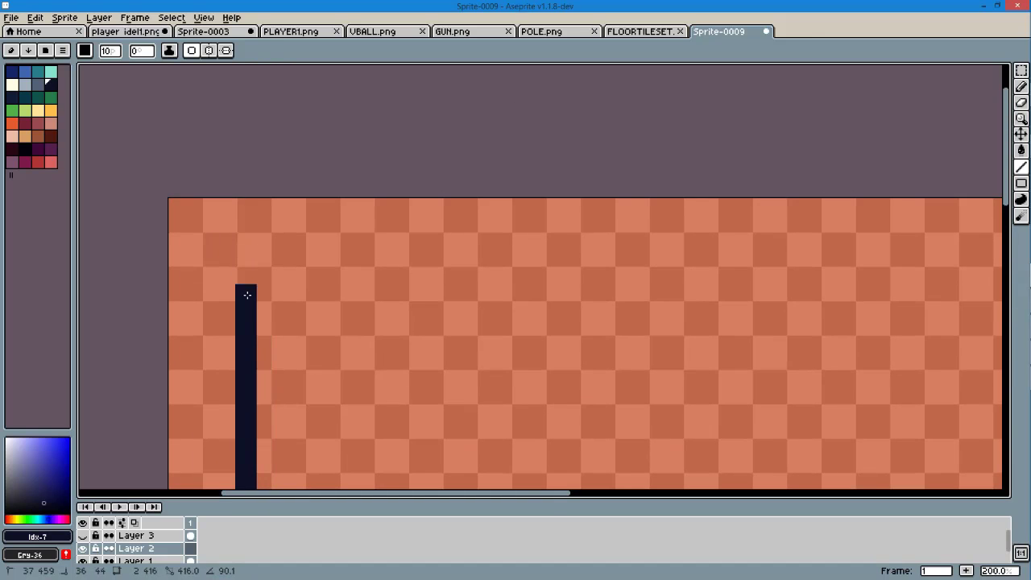
scroll(248, 313, "down", 2)
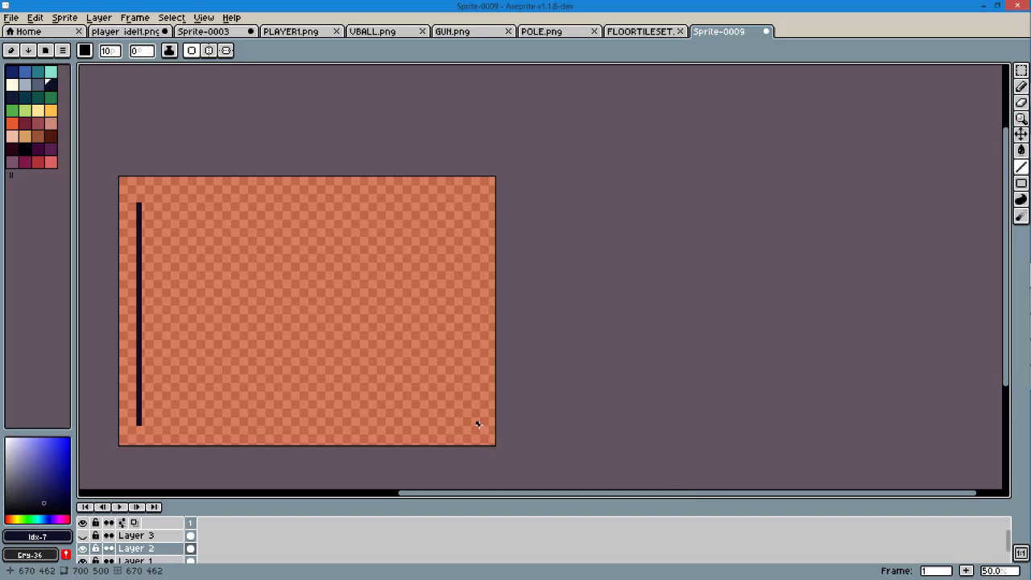
scroll(477, 424, "up", 2)
left_click_drag(470, 414, 471, 305)
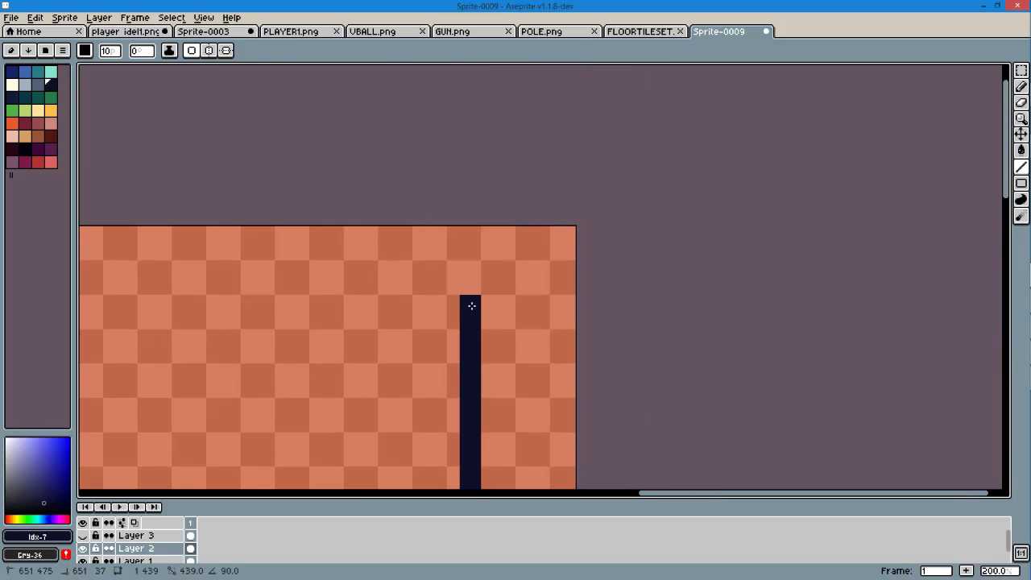
scroll(471, 306, "down", 2)
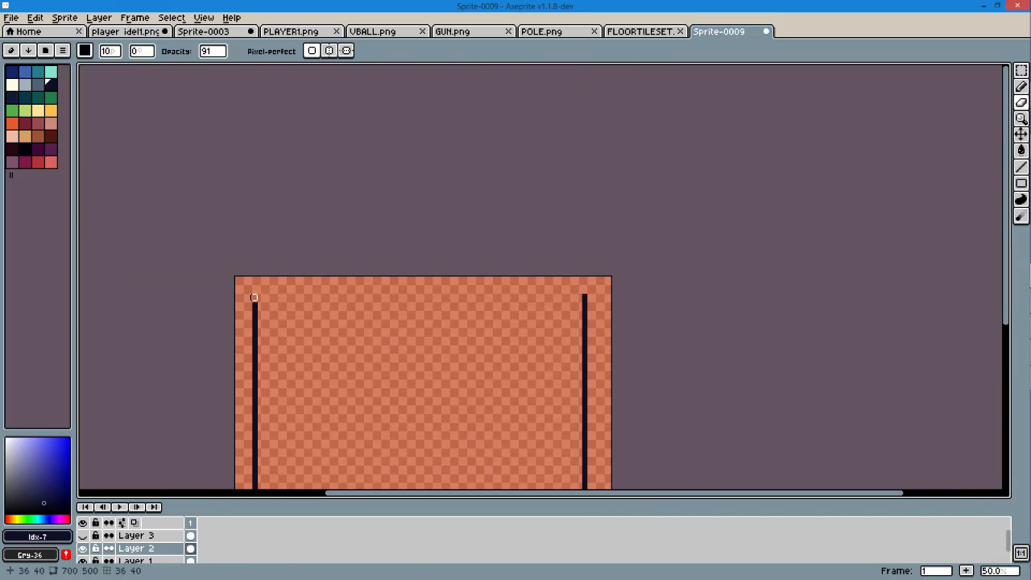
scroll(272, 288, "up", 2)
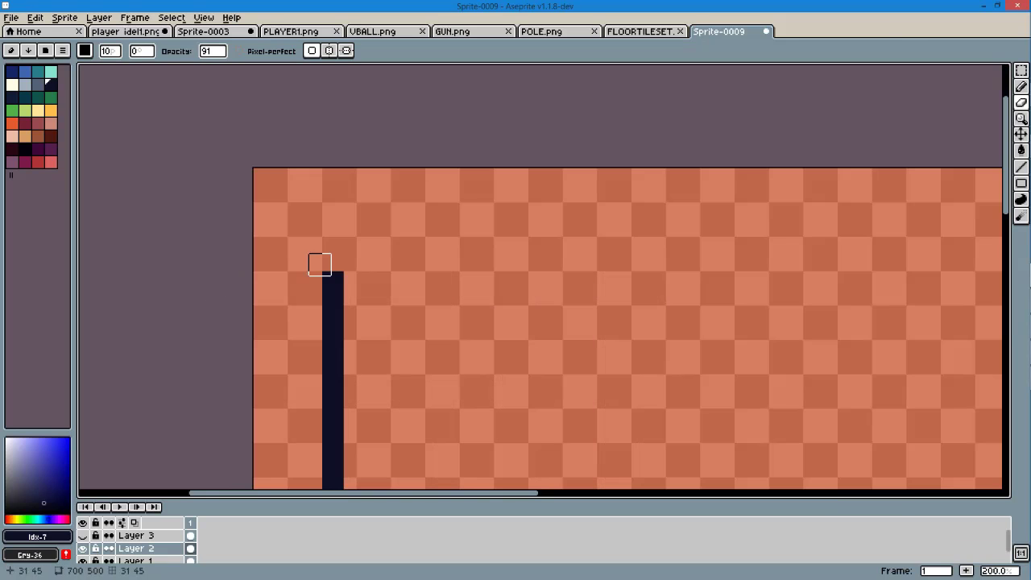
scroll(436, 275, "down", 2)
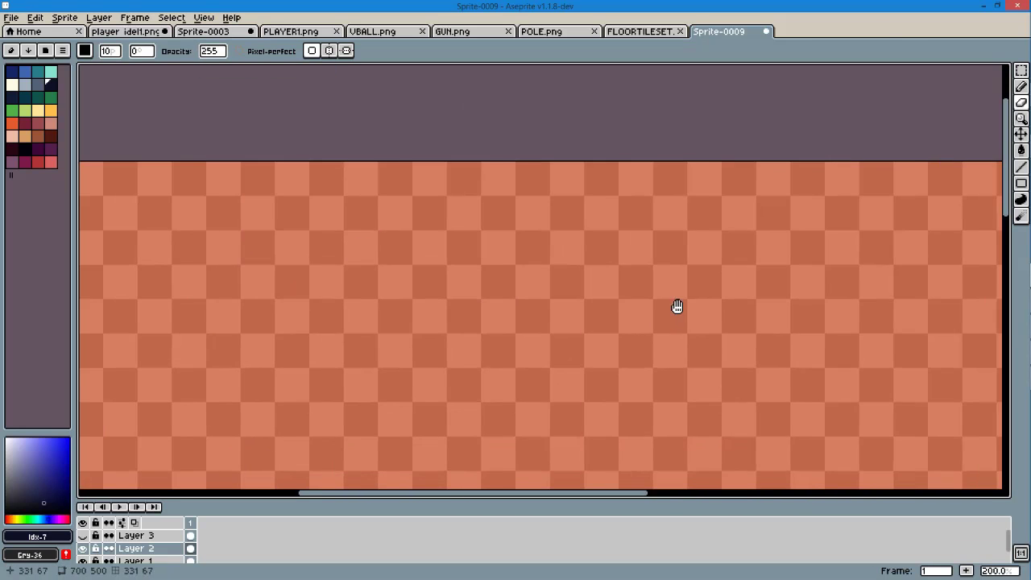
scroll(746, 267, "up", 2)
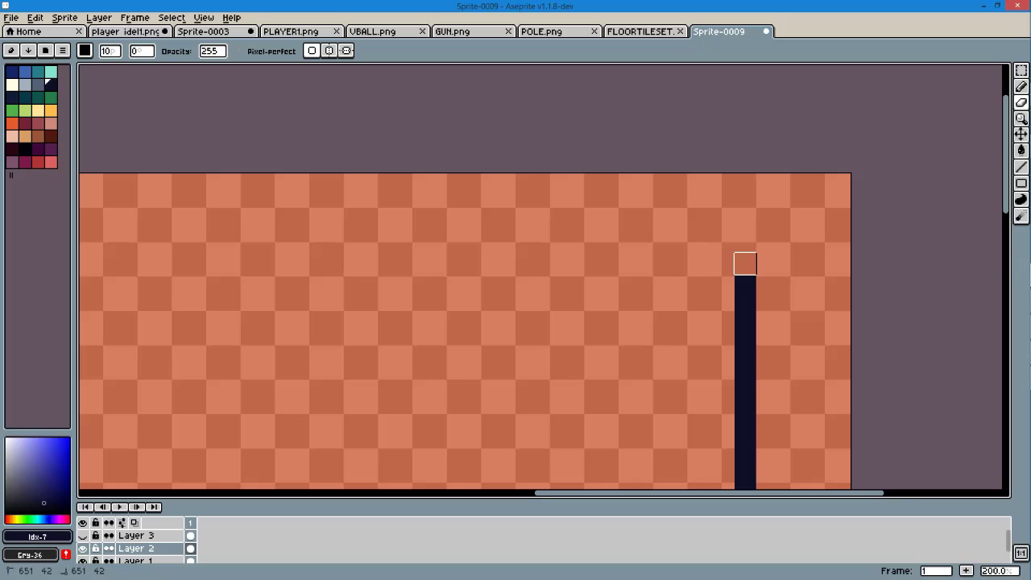
scroll(745, 264, "down", 2)
scroll(783, 267, "up", 3)
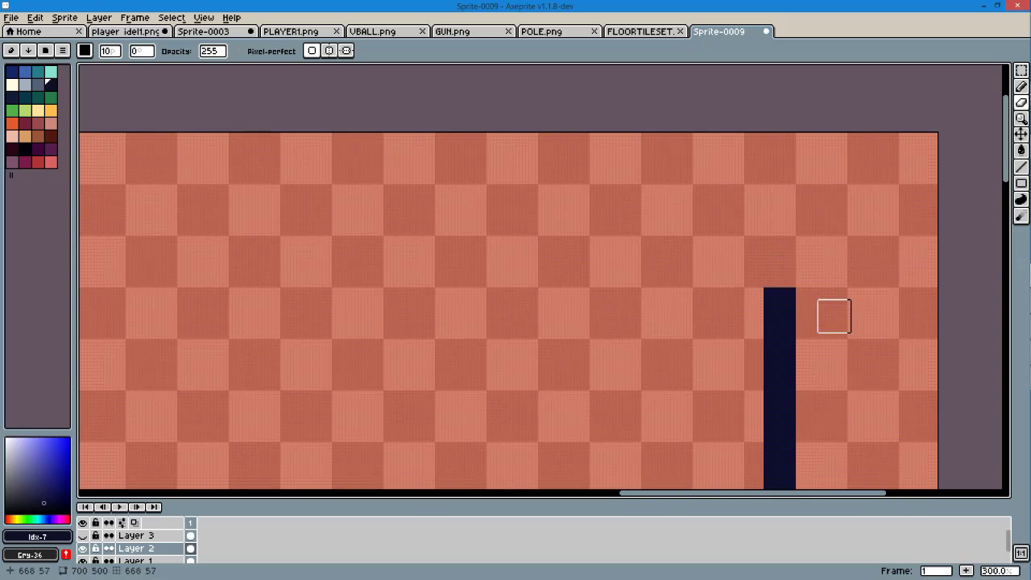
scroll(834, 316, "down", 4)
scroll(592, 387, "up", 2)
Draw two horizontal dark lines joining the posts near their lower ends
scroll(478, 409, "down", 1)
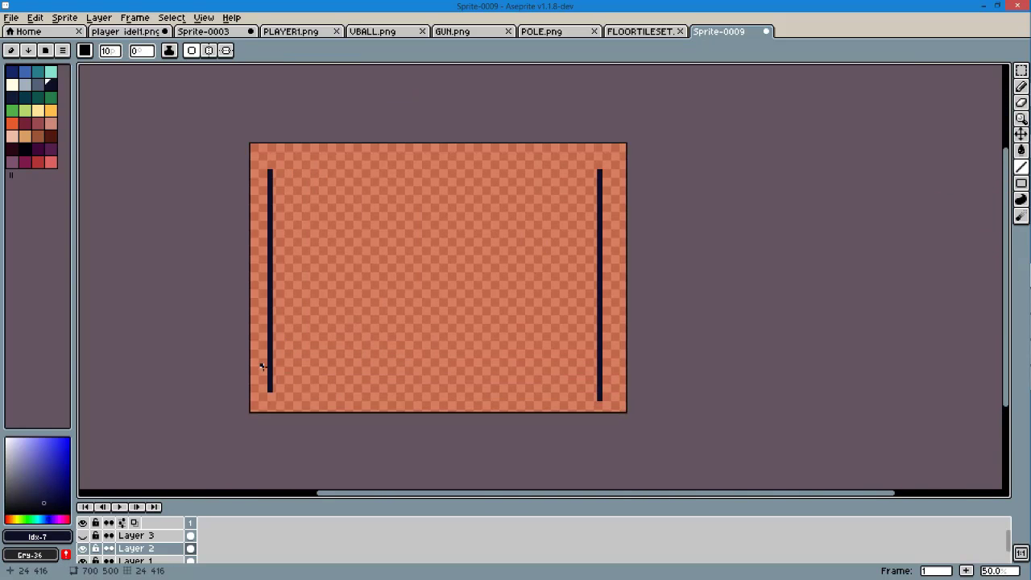
scroll(262, 370, "up", 2)
left_click_drag(262, 358, 714, 370)
scroll(876, 350, "down", 2)
scroll(817, 362, "down", 3)
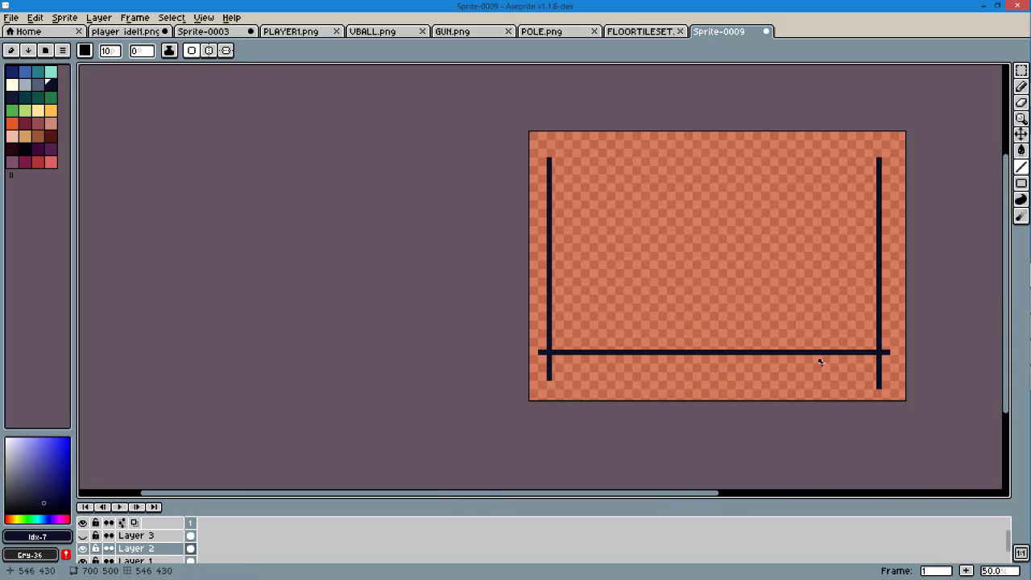
scroll(722, 353, "up", 5)
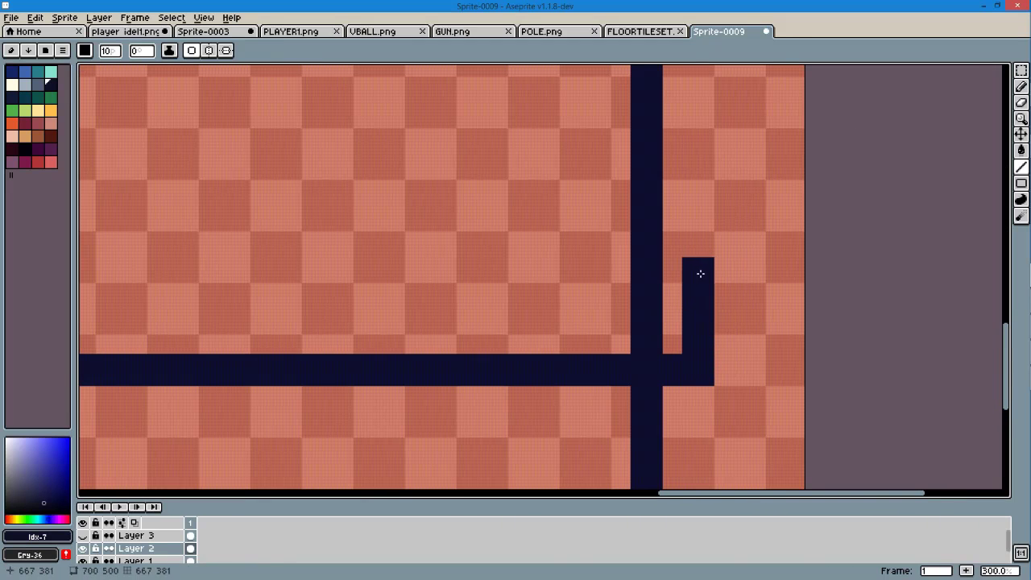
left_click_drag(700, 274, 552, 276)
scroll(553, 290, "down", 3)
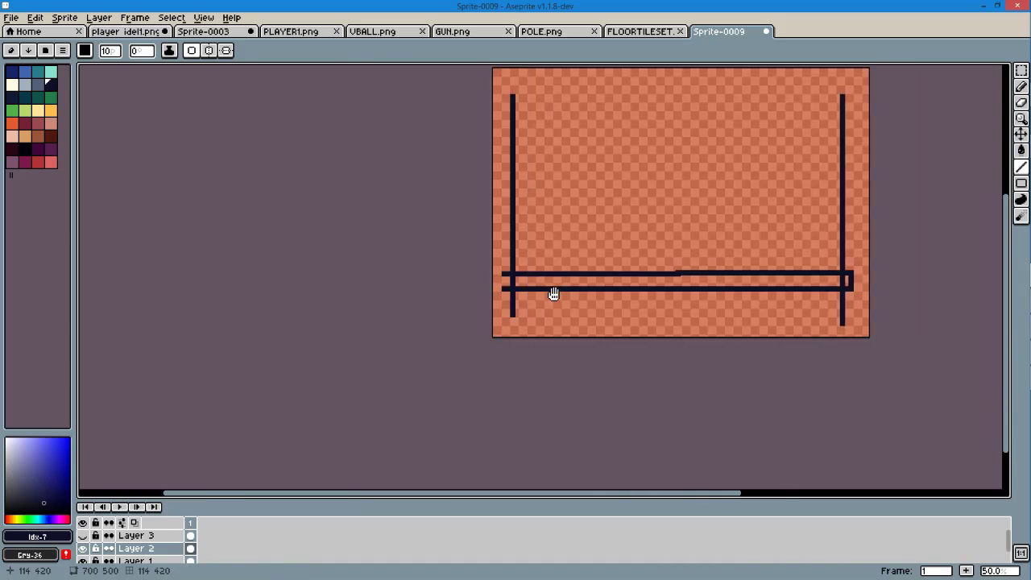
scroll(554, 294, "up", 1)
Undo and redo the upper beam line while zooming in to inspect it
key("ctrl+z")
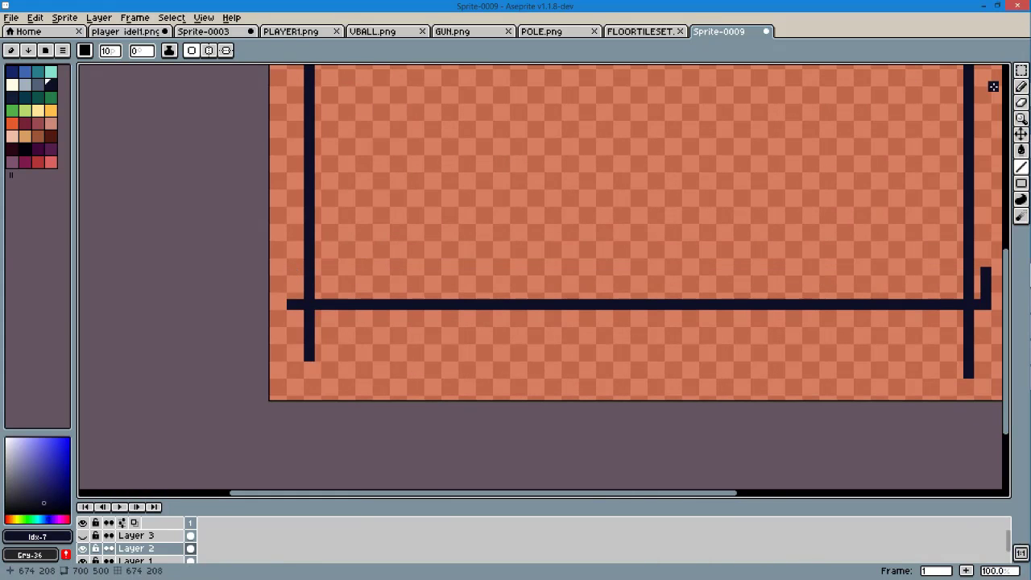
scroll(299, 270, "up", 2)
scroll(833, 376, "down", 2)
scroll(456, 201, "up", 2)
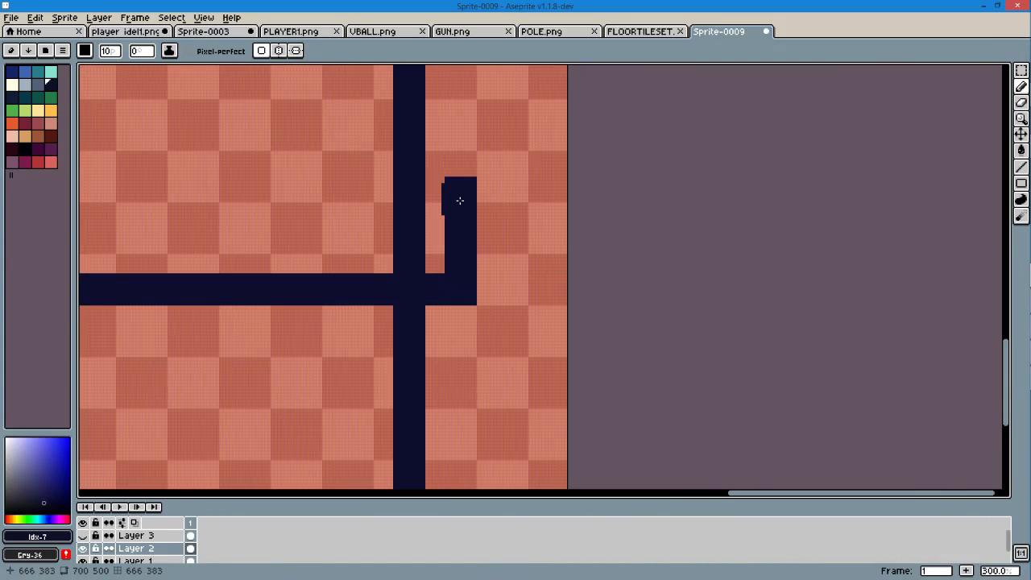
scroll(454, 223, "down", 2)
key("ctrl+y")
scroll(454, 223, "up", 1)
scroll(774, 285, "up", 1)
scroll(368, 261, "down", 3)
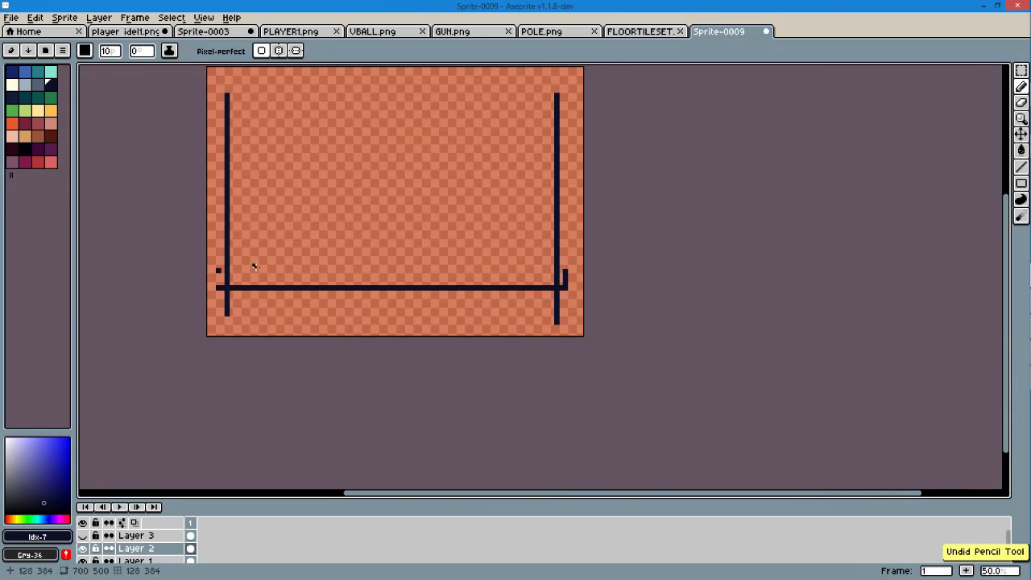
scroll(216, 271, "up", 3)
scroll(269, 256, "down", 1)
scroll(515, 274, "up", 1)
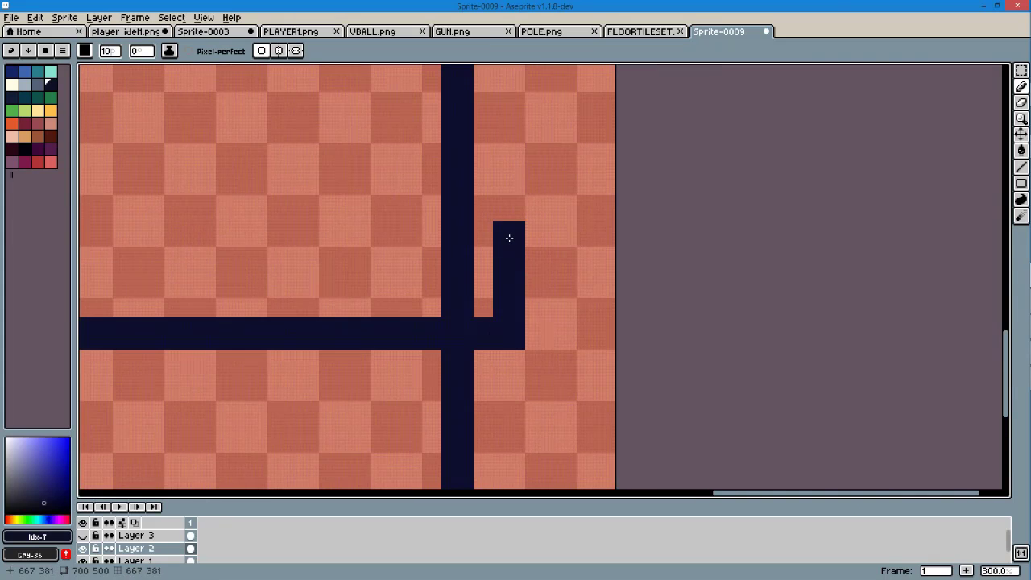
scroll(506, 234, "down", 1)
scroll(499, 242, "up", 2)
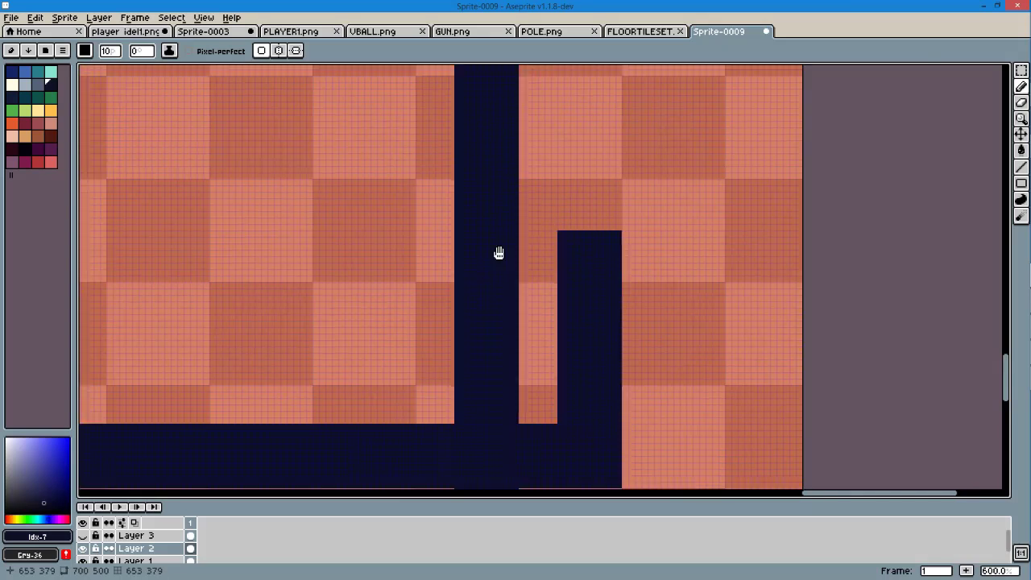
scroll(500, 253, "down", 3)
scroll(165, 375, "up", 2)
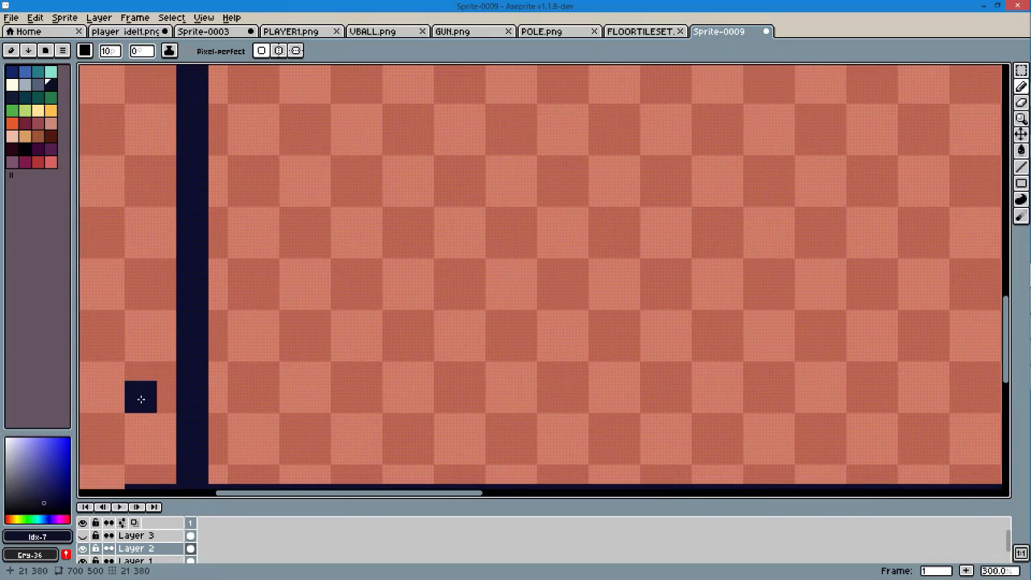
scroll(141, 399, "down", 2)
scroll(537, 320, "up", 2)
scroll(274, 359, "down", 1)
scroll(471, 397, "up", 1)
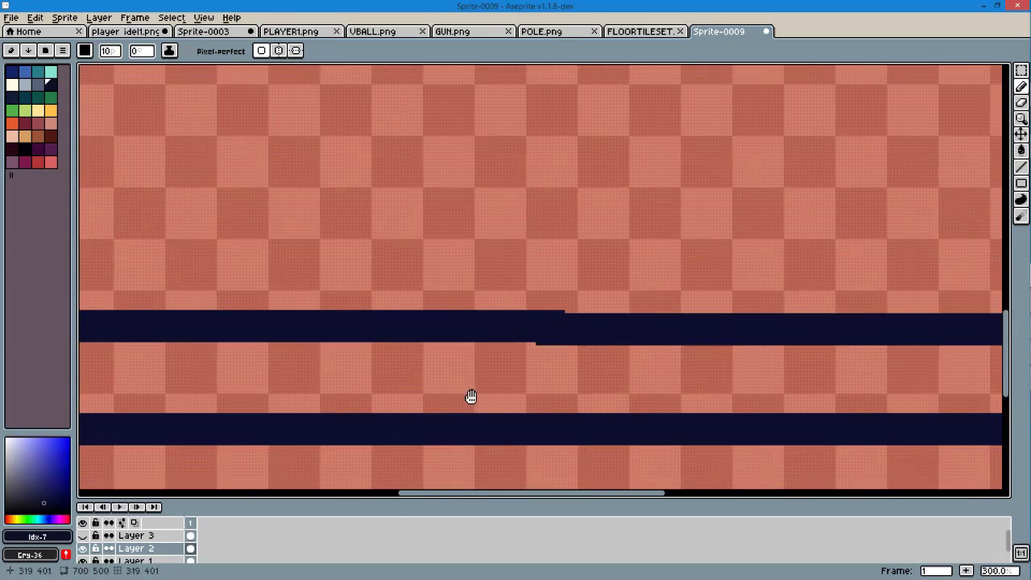
scroll(471, 397, "down", 2)
scroll(242, 330, "up", 3)
scroll(233, 250, "down", 1)
scroll(244, 276, "up", 1)
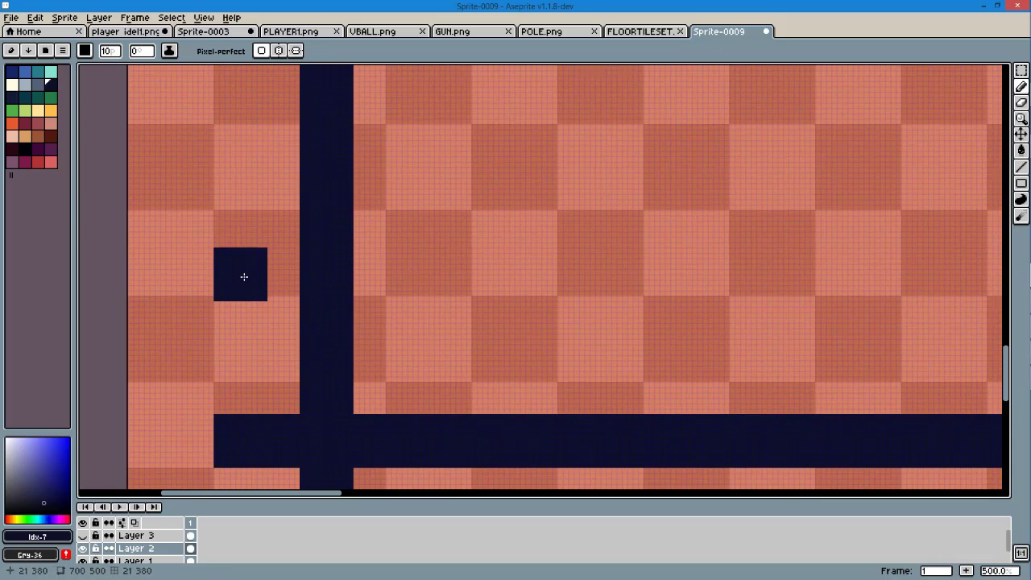
scroll(933, 362, "down", 3)
scroll(638, 352, "up", 3)
scroll(629, 359, "down", 1)
scroll(280, 334, "up", 1)
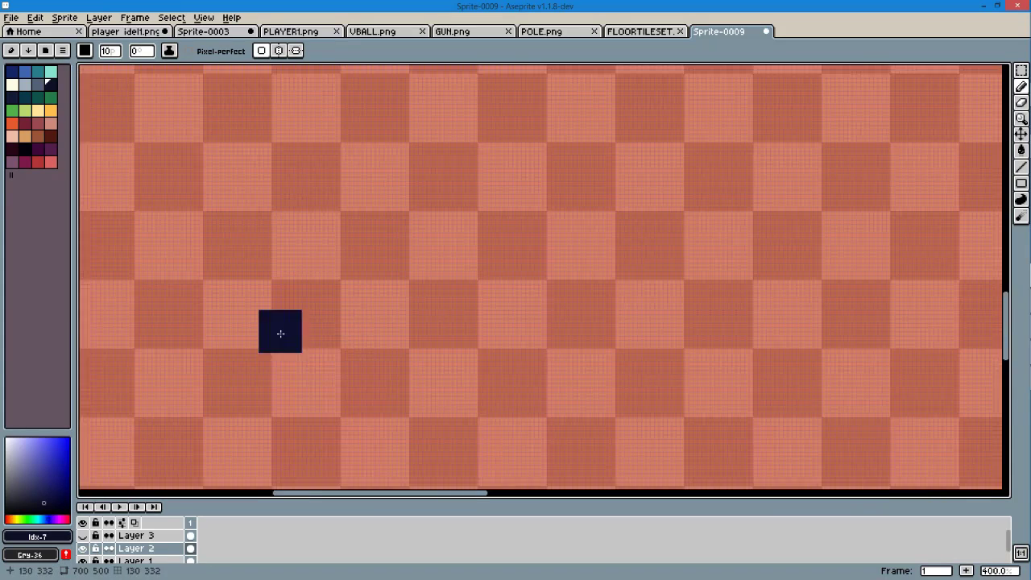
scroll(281, 333, "down", 1)
scroll(233, 313, "up", 1)
scroll(234, 362, "down", 2)
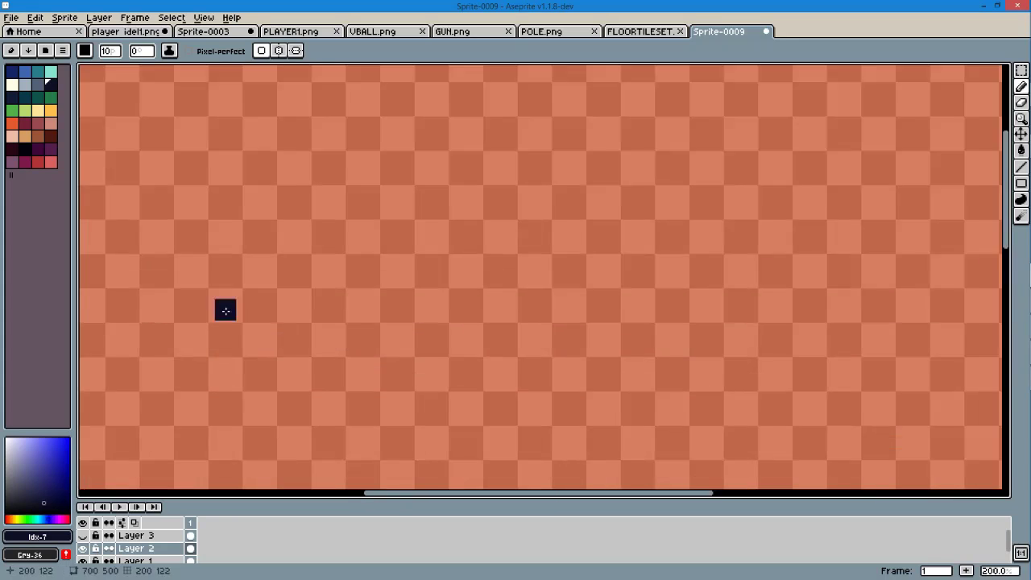
scroll(226, 309, "down", 1)
scroll(428, 249, "down", 2)
Switch briefly to rectangular selection, then back to the pencil
key("m")
key("b")
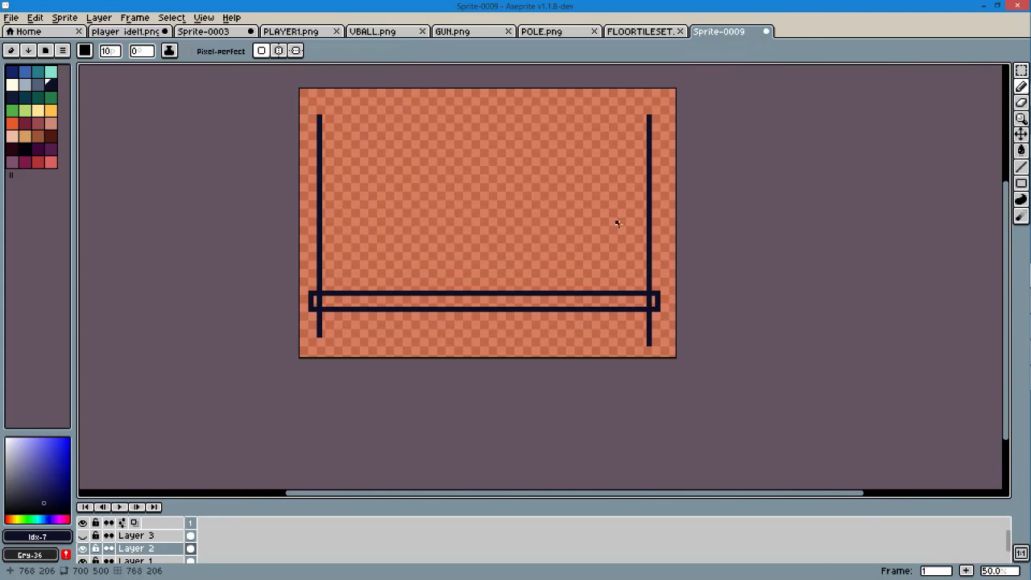
scroll(615, 223, "up", 2)
scroll(484, 231, "up", 2)
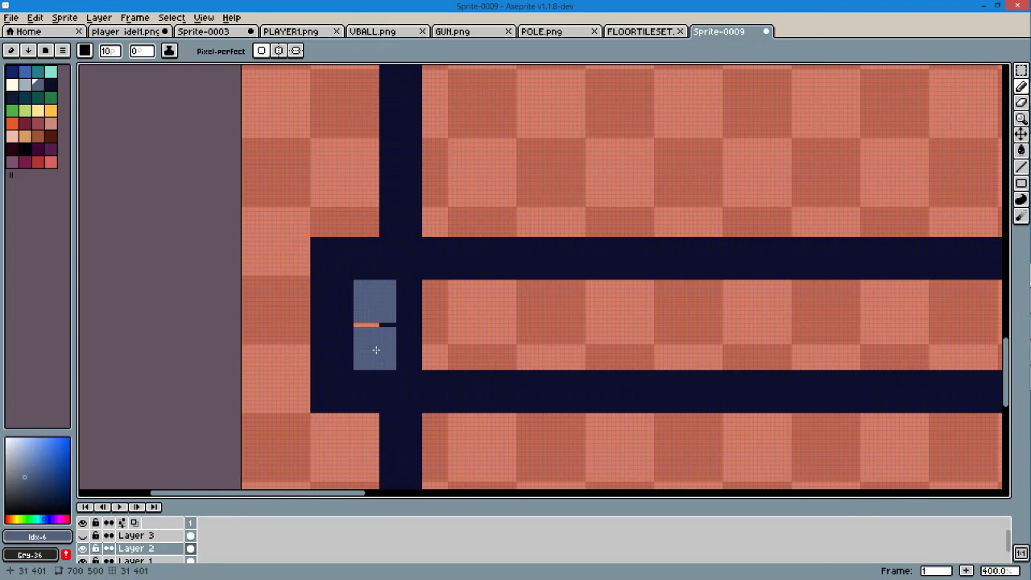
Undo the last stroke and refill the inside of the bar slate blue
key("ctrl+z")
scroll(378, 347, "down", 3)
scroll(341, 341, "up", 3)
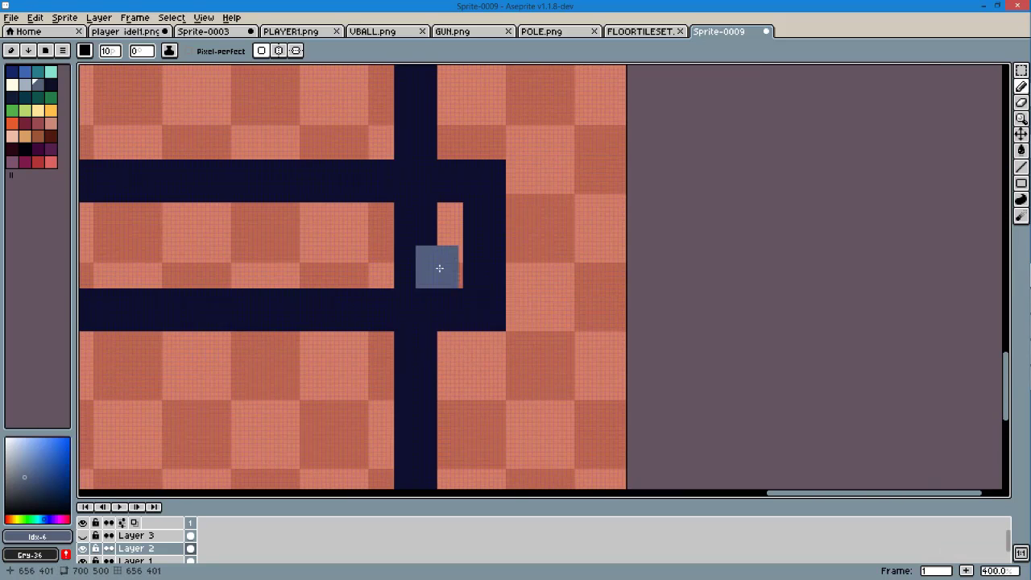
left_click_drag(437, 265, 265, 231)
scroll(425, 315, "down", 1)
scroll(425, 315, "up", 1)
scroll(425, 315, "down", 4)
scroll(490, 339, "down", 1)
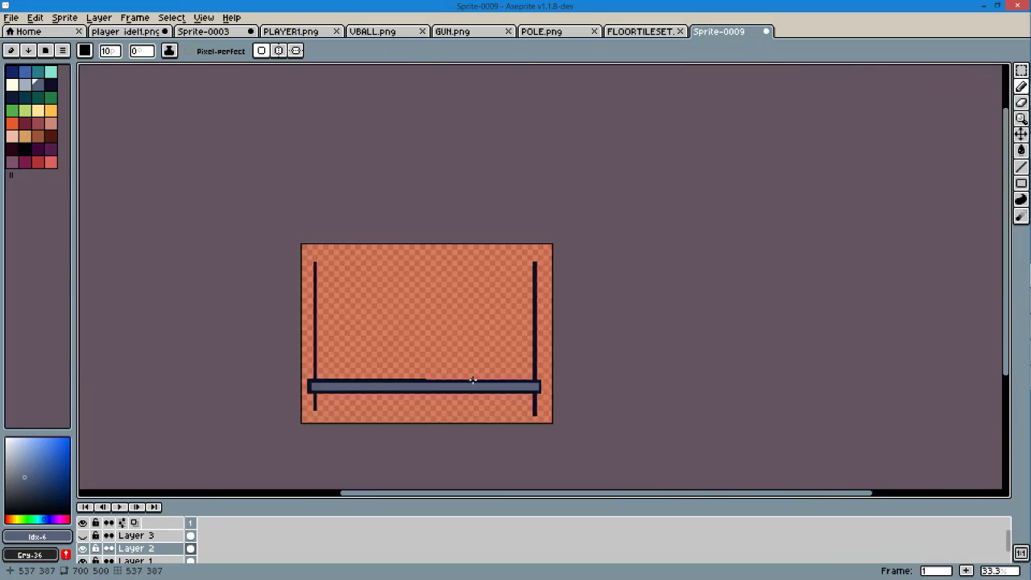
scroll(472, 379, "up", 5)
scroll(449, 379, "down", 4)
scroll(463, 376, "up", 2)
Marquee-select the bar and stack copies upward to form five fence rails
key("m")
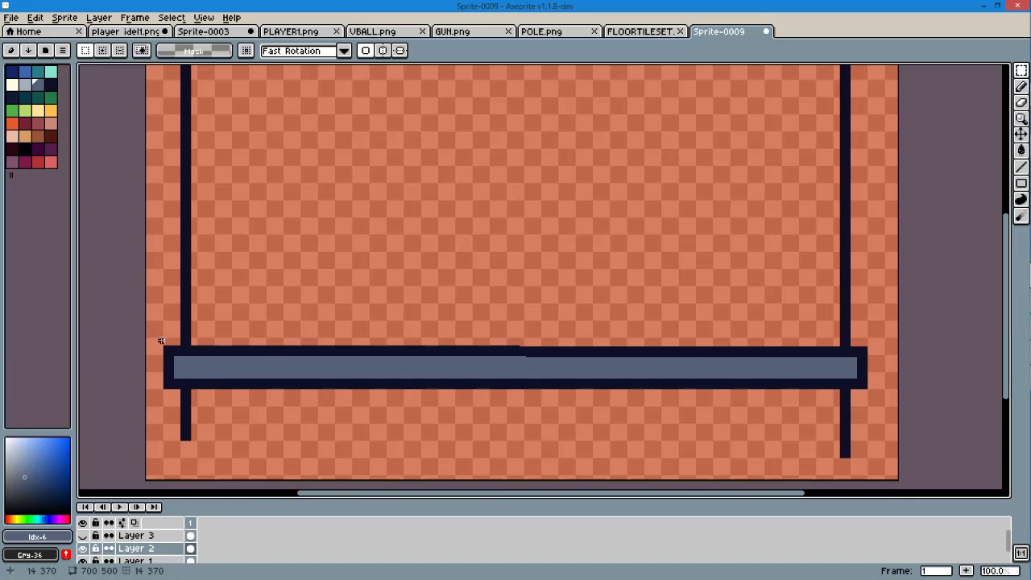
scroll(874, 392, "down", 3)
left_click_drag(738, 397, 739, 375)
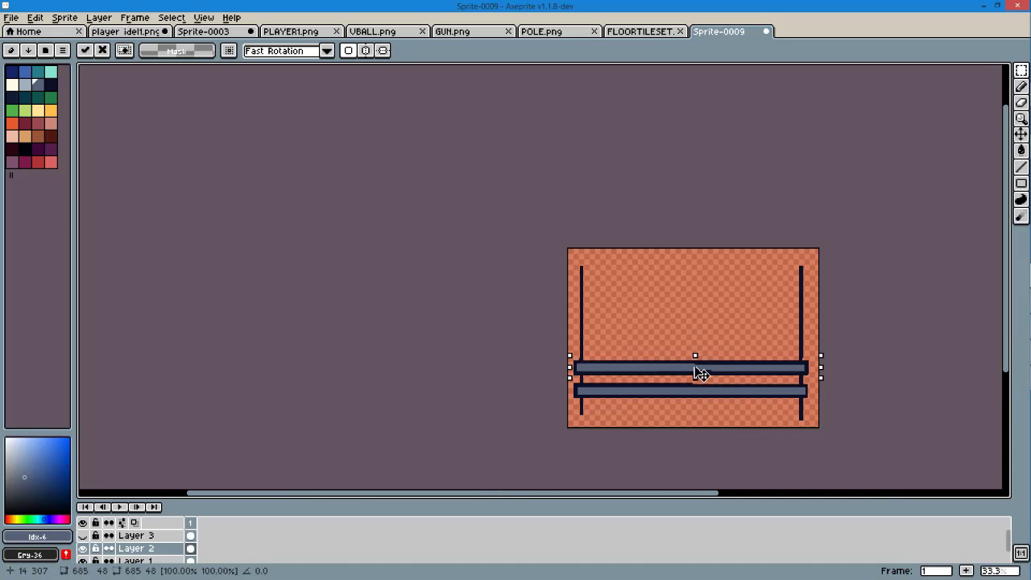
mouse_move(701, 373)
left_mouse_down()
mouse_move(696, 319)
mouse_move(682, 302)
left_mouse_up()
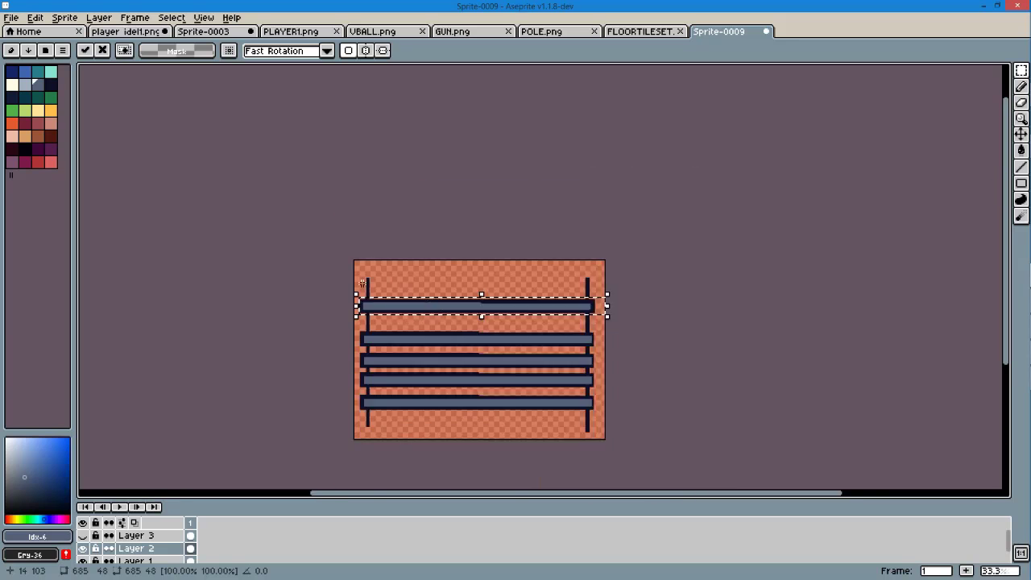
key("ctrl+d")
scroll(519, 305, "down", 1)
Set Layer 3's blend mode to Hard Light and its opacity to 227
left_click(82, 535)
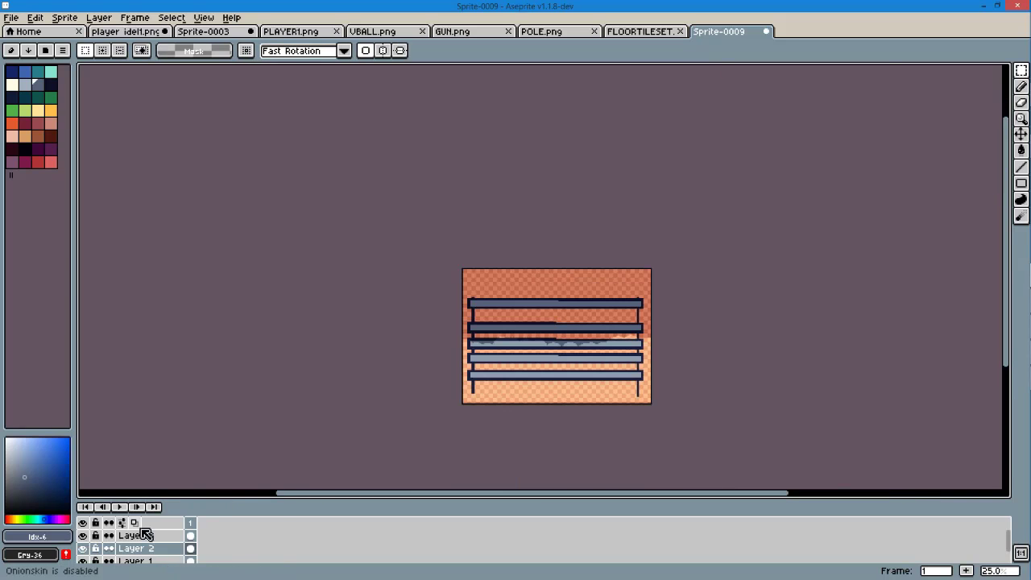
right_click(137, 535)
left_click(161, 477)
left_click(491, 533)
left_click(407, 448)
left_click_drag(468, 554, 482, 555)
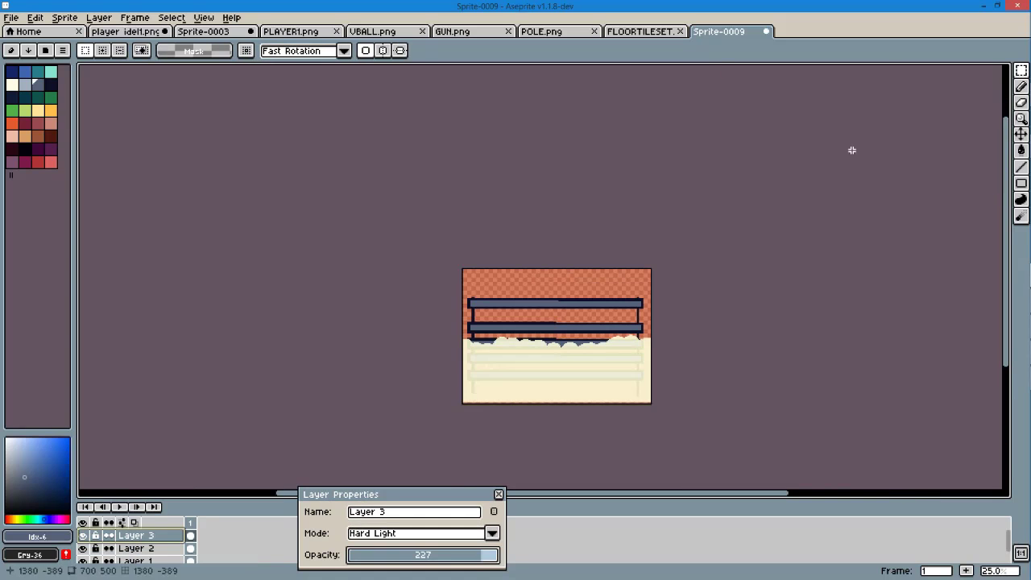
left_click(499, 494)
Reposition and widen the cream content, show Layer 2, and add a second frame
mouse_move(532, 354)
left_mouse_down()
mouse_move(535, 290)
mouse_move(566, 398)
mouse_move(577, 360)
left_mouse_up()
mouse_move(565, 405)
left_mouse_down()
mouse_move(564, 340)
mouse_move(782, 327)
left_mouse_up()
scroll(421, 402, "down", 1)
left_click(83, 548)
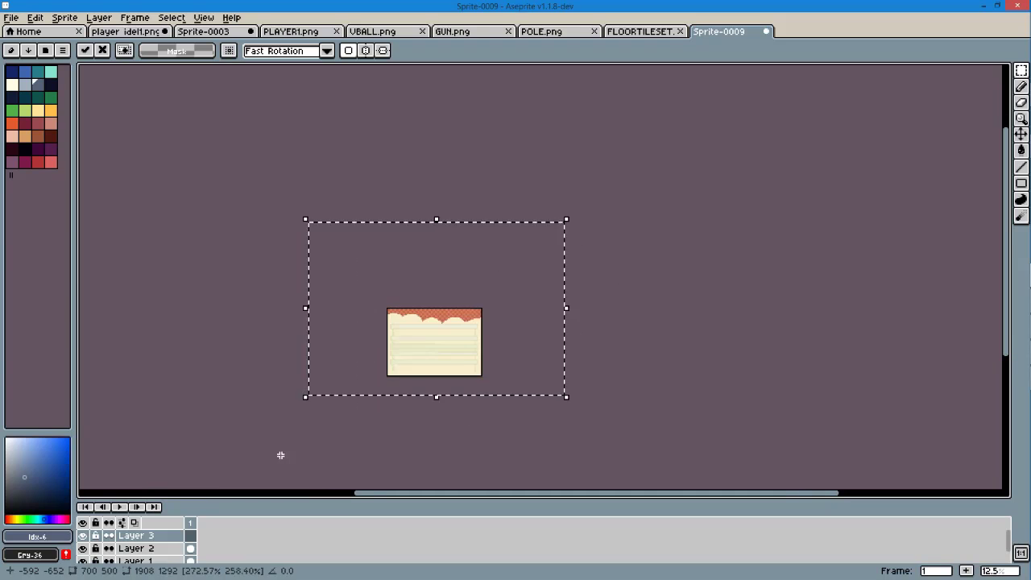
left_click_drag(428, 322, 562, 315)
key("alt+n")
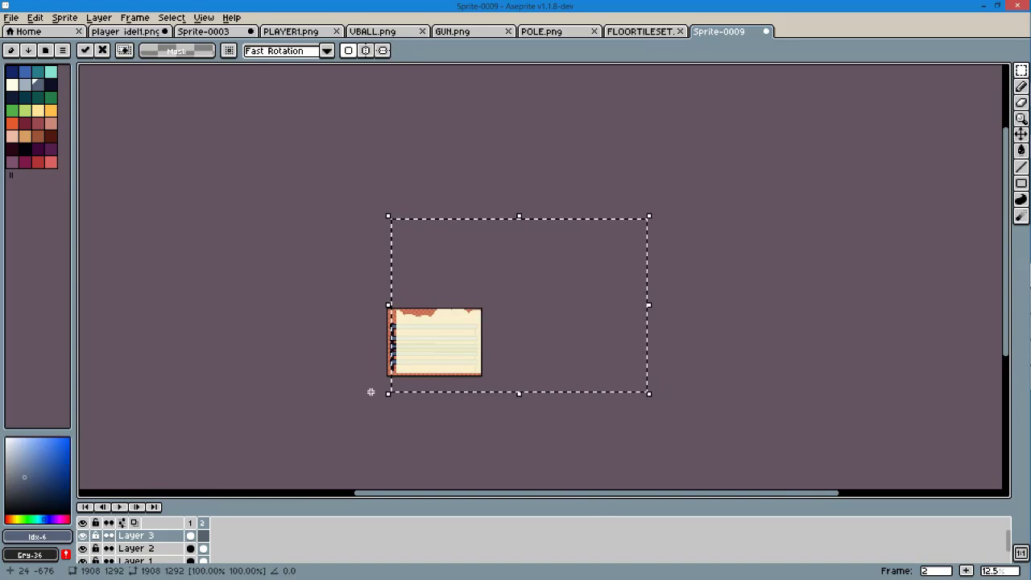
left_click_drag(649, 305, 880, 315)
left_click(197, 524)
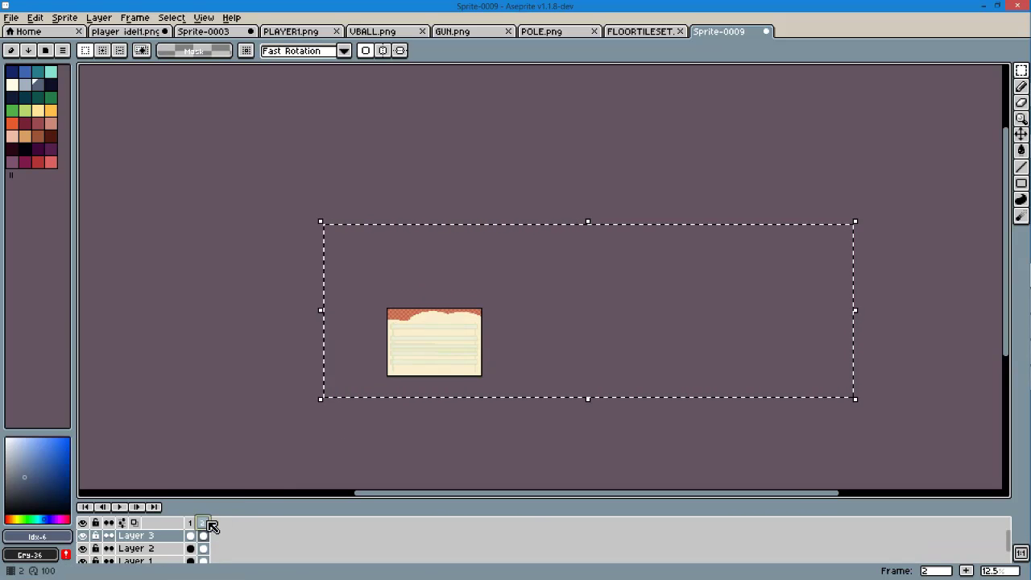
Add a third frame and flip and stretch its pasted image across the canvas
key("alt+n")
left_click(492, 348)
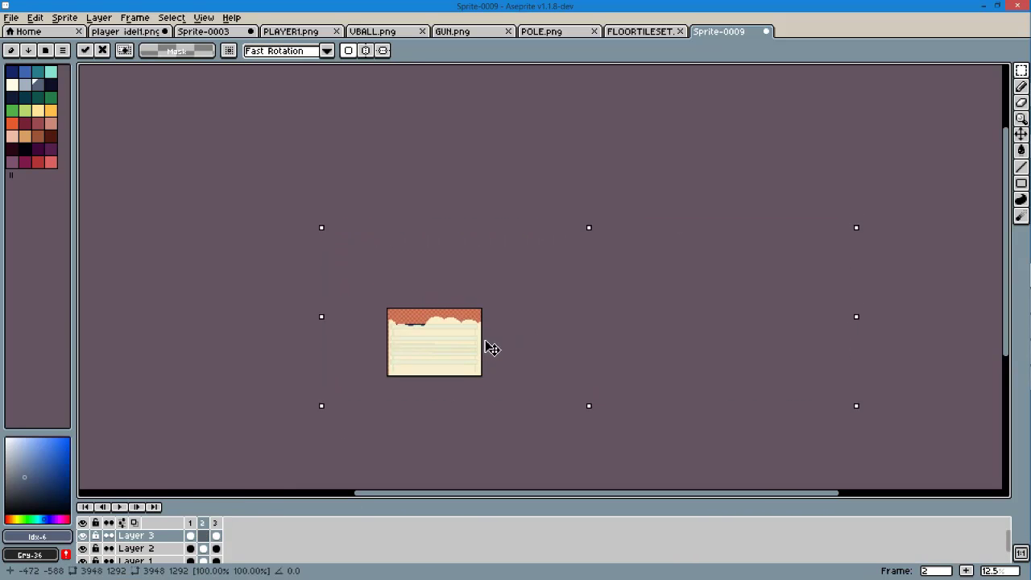
left_click_drag(854, 322, 87, 328)
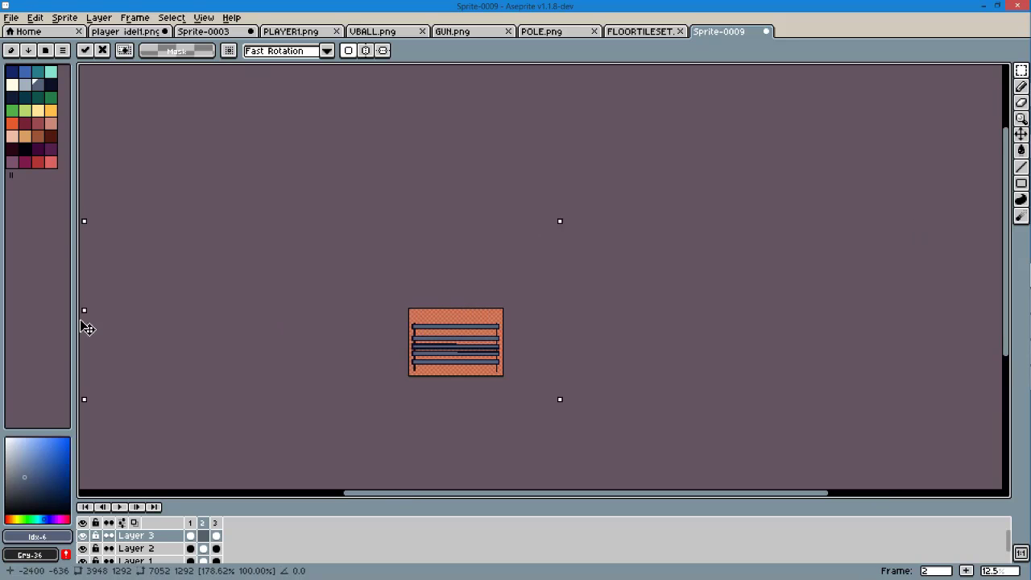
left_click(214, 523)
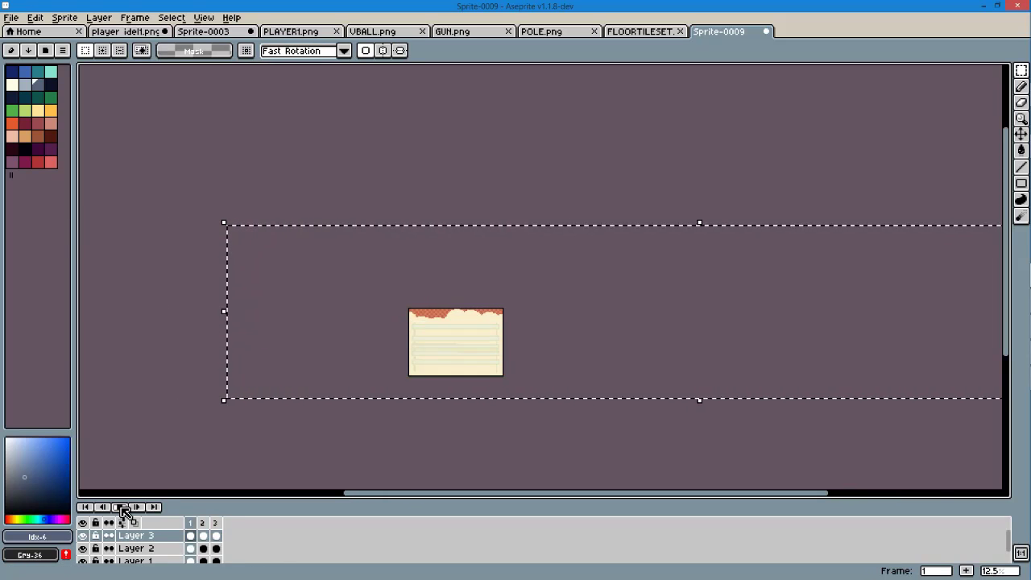
Save the background sprite as background1 in png format
left_click(11, 17)
left_click(28, 81)
left_click(195, 535)
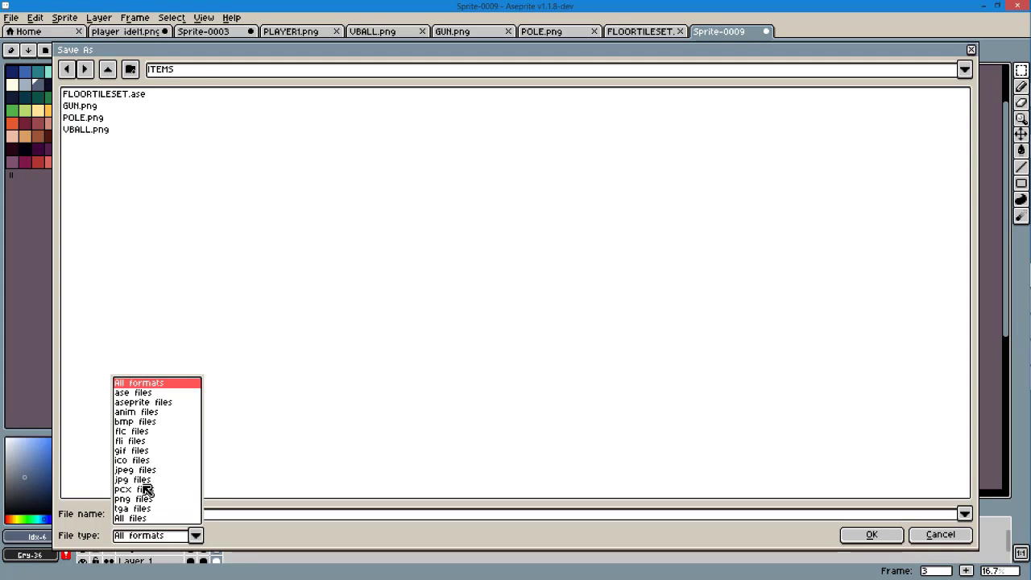
left_click(133, 499)
left_click(196, 535)
left_click(196, 536)
type("back")
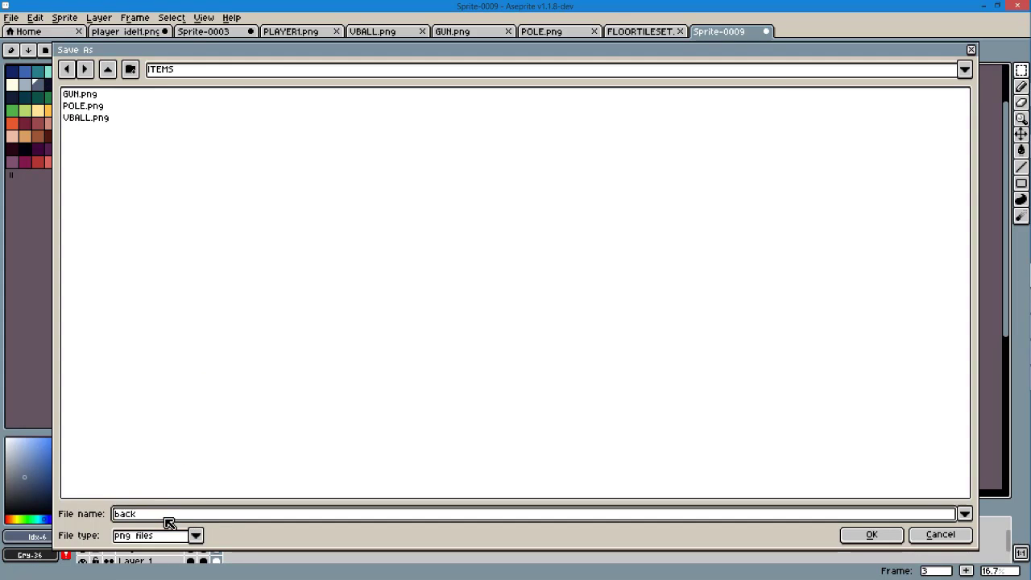
type("ground1")
key("Return")
left_click(476, 387)
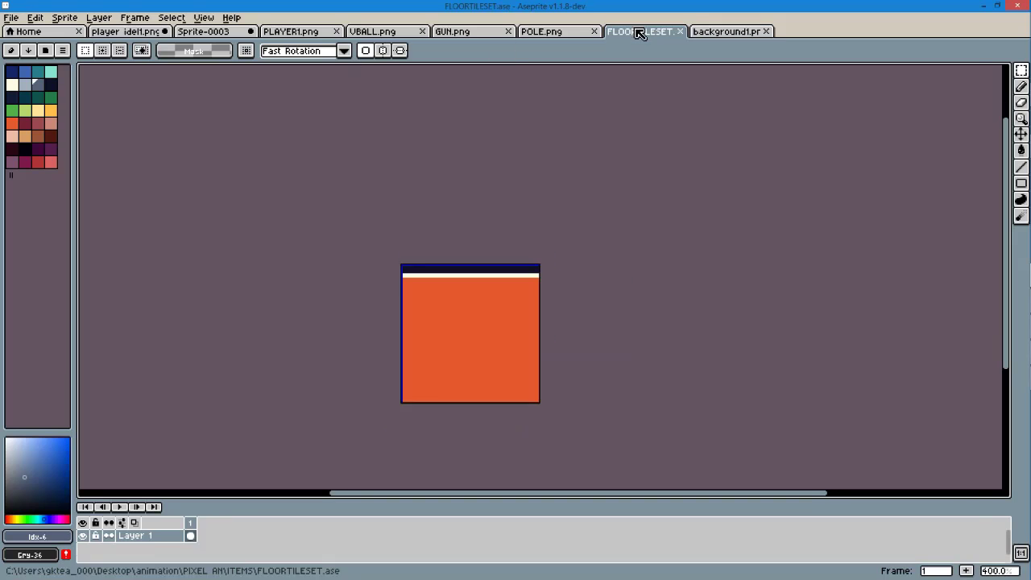
Save the FLOORTILESET document as a png file
left_click(641, 30)
key("ctrl+shift+s")
left_click(196, 535)
left_click(150, 503)
key("Return")
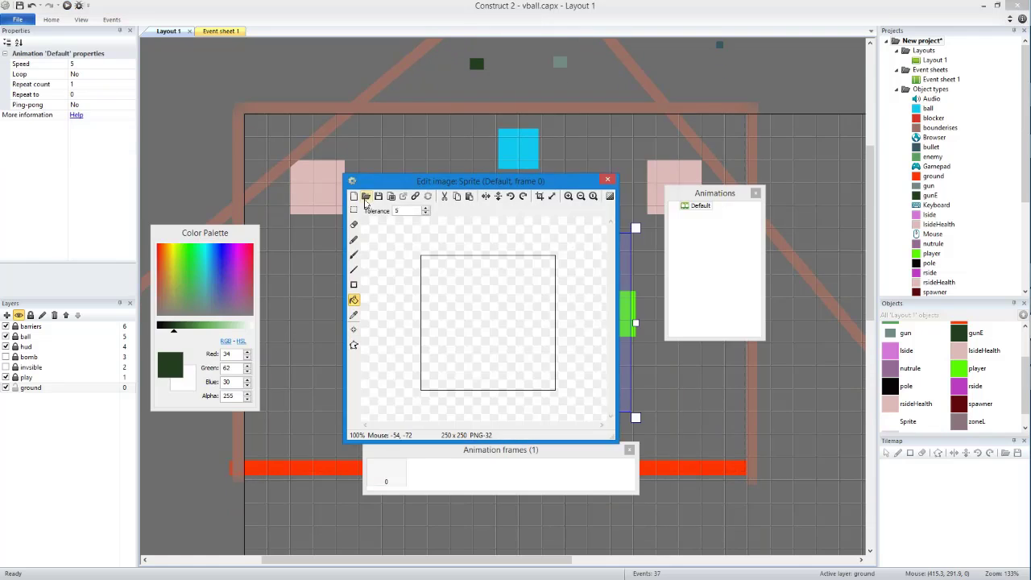
Load the background1 image from the ITEMS folder into the sprite
left_click(366, 197)
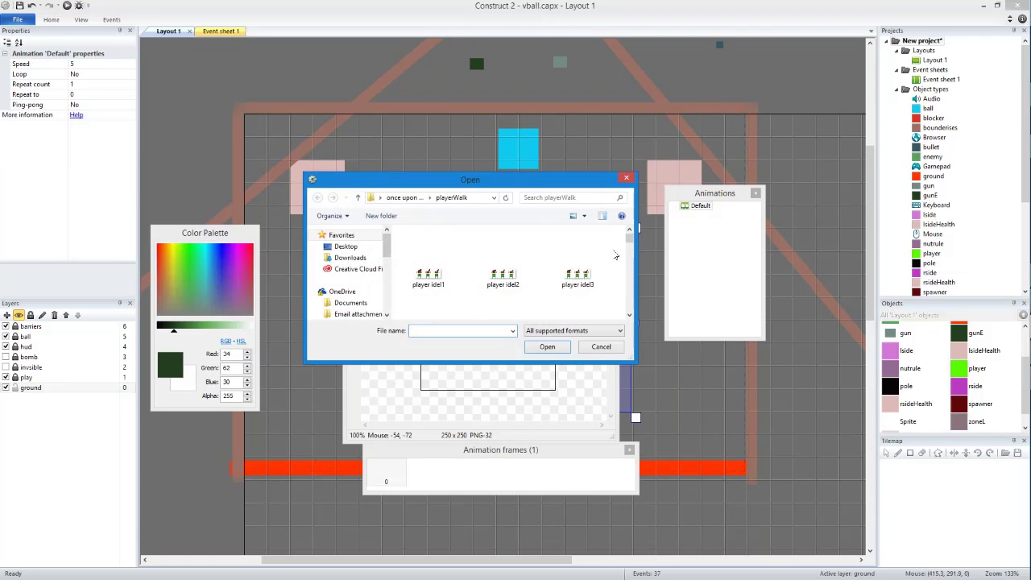
left_click(407, 200)
left_click(373, 200)
left_click(423, 352)
double_click(426, 269)
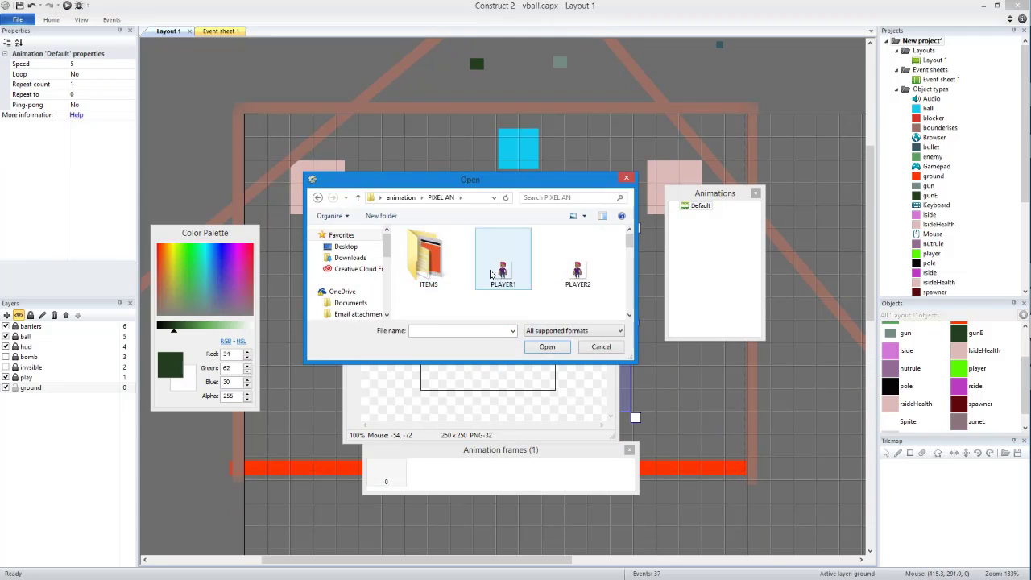
double_click(578, 257)
double_click(431, 258)
Import the remaining background frames and set the animation to loop
right_click(379, 476)
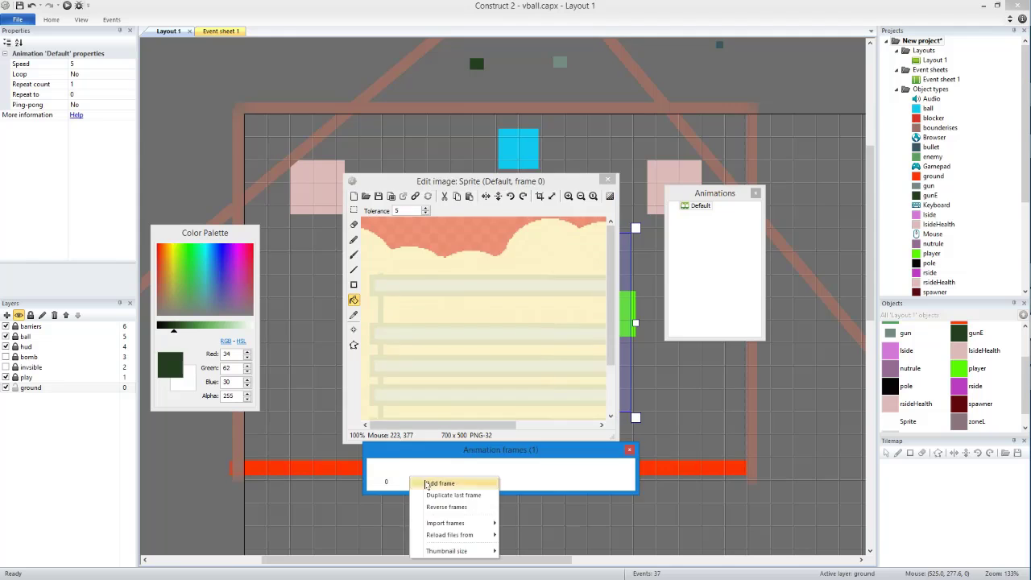
left_click(426, 427)
left_click(573, 527)
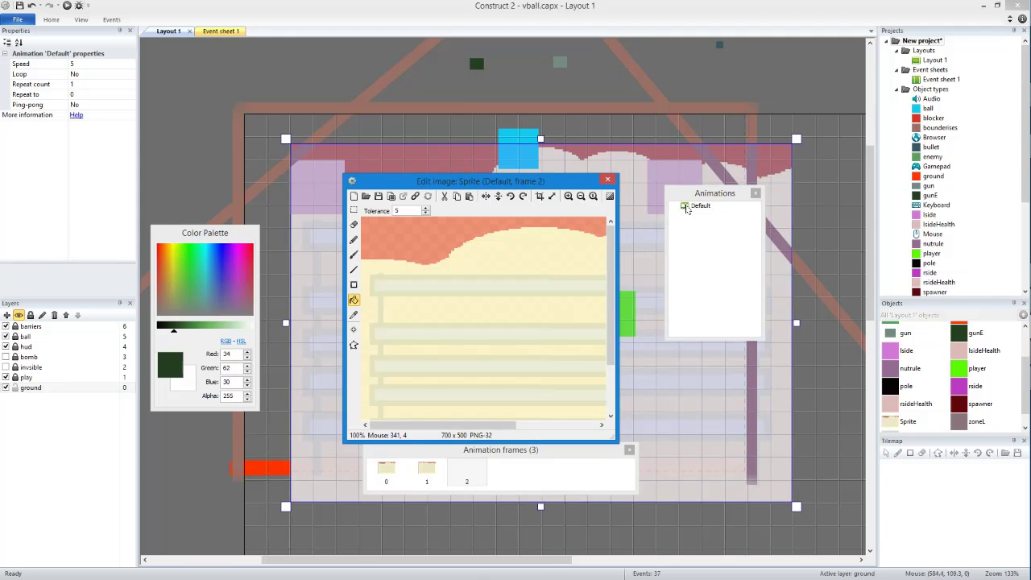
left_click(127, 75)
left_click(608, 179)
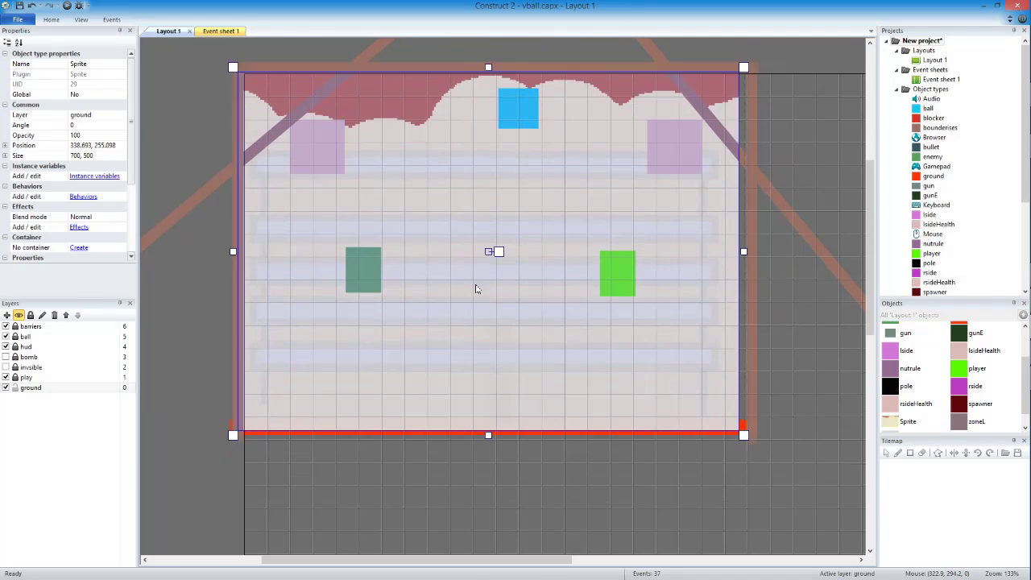
Quick-assign the background sprite's origin point
left_click(80, 19)
left_click(310, 117)
double_click(310, 117)
right_click(293, 259)
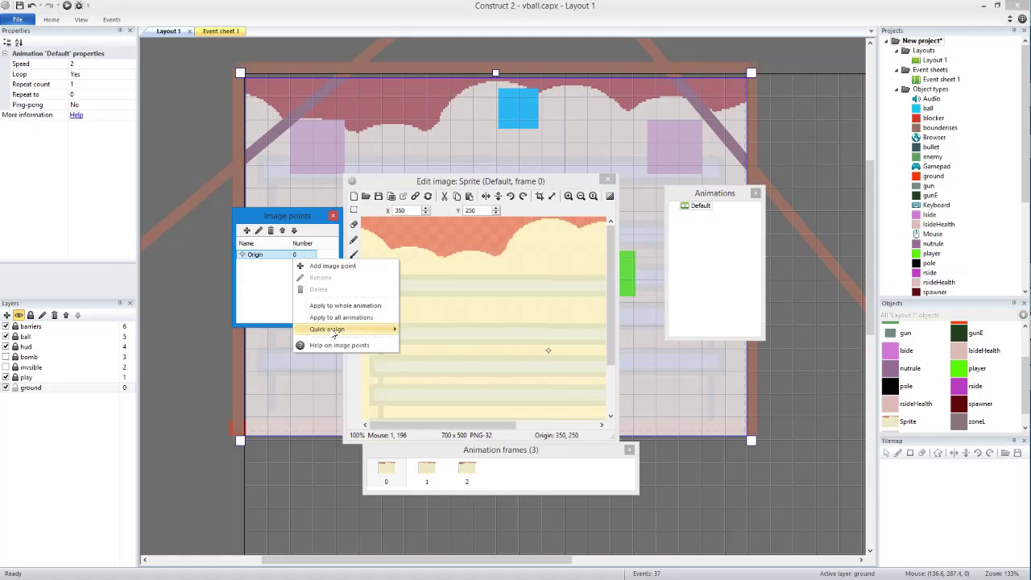
left_click(427, 332)
key("Escape")
Send the background sprite to the bottom of the Z order and run a preview
scroll(343, 182, "down", 2)
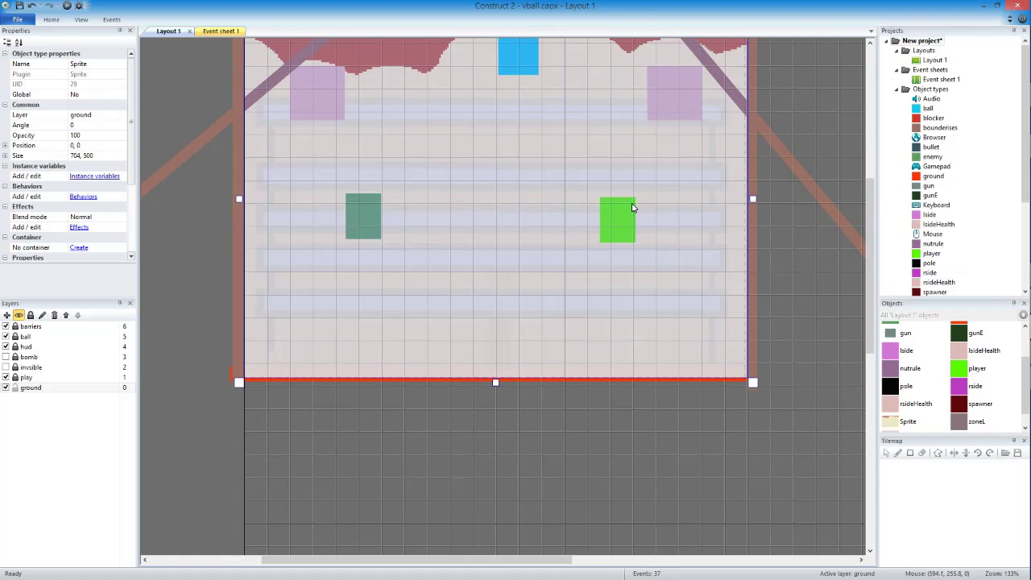
scroll(282, 177, "up", 1)
right_click(318, 149)
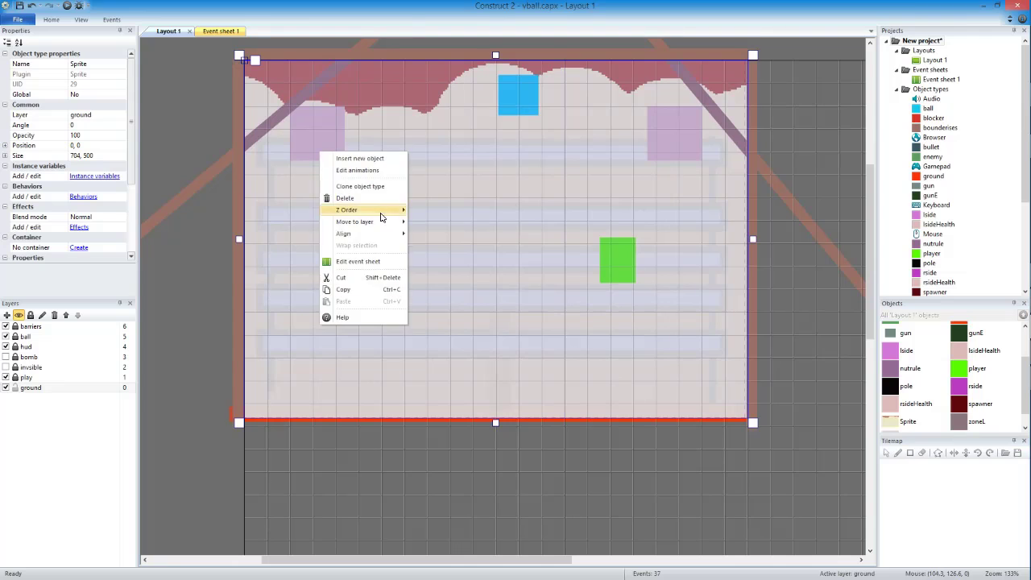
left_click(460, 227)
left_click(67, 6)
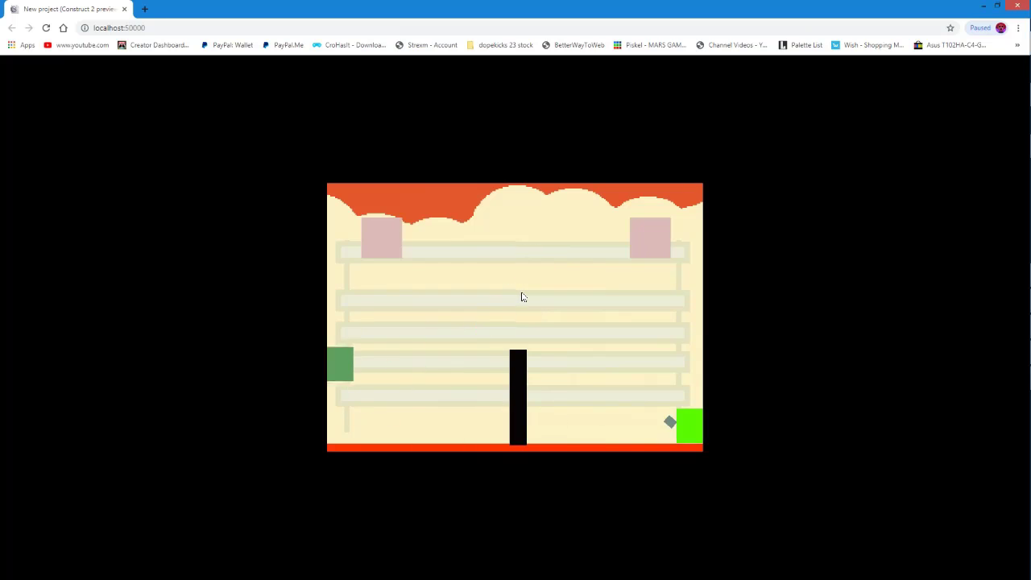
Leave the preview, delete the background sprite, and give the ground layer a light cyan background
key("Up")
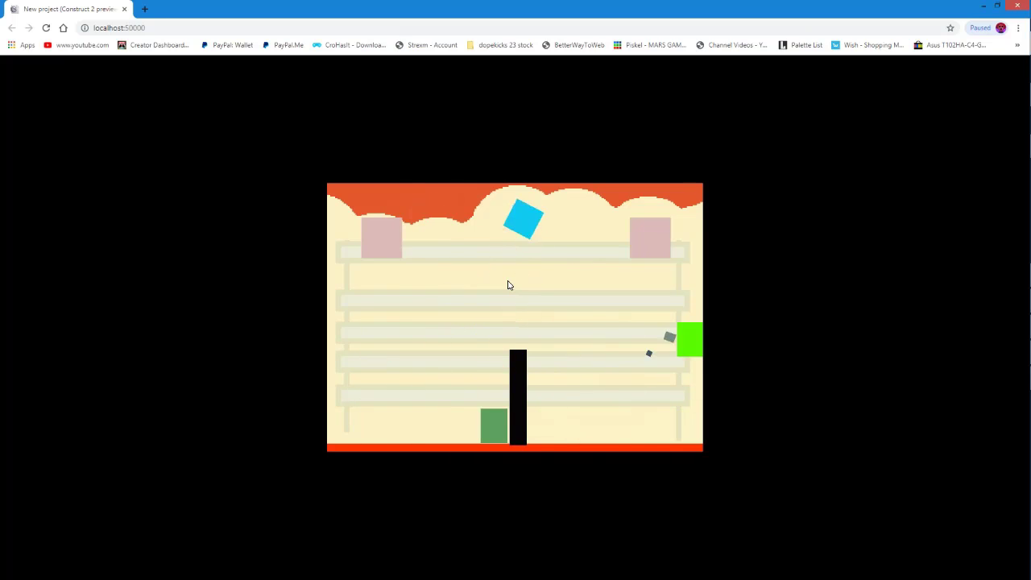
key("alt+Tab")
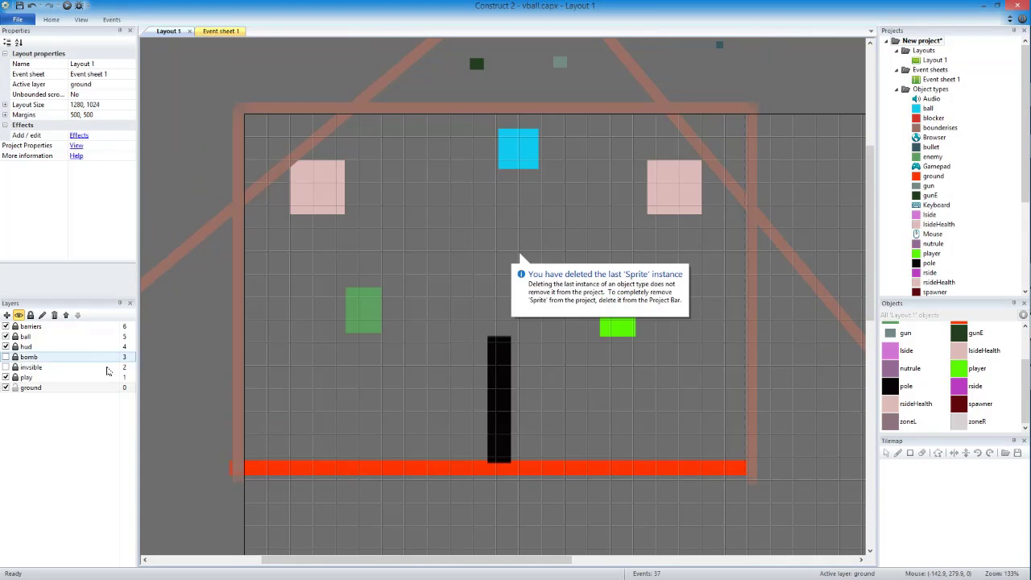
left_click(30, 388)
left_click(132, 83)
left_click(689, 361)
scroll(473, 137, "up", 1)
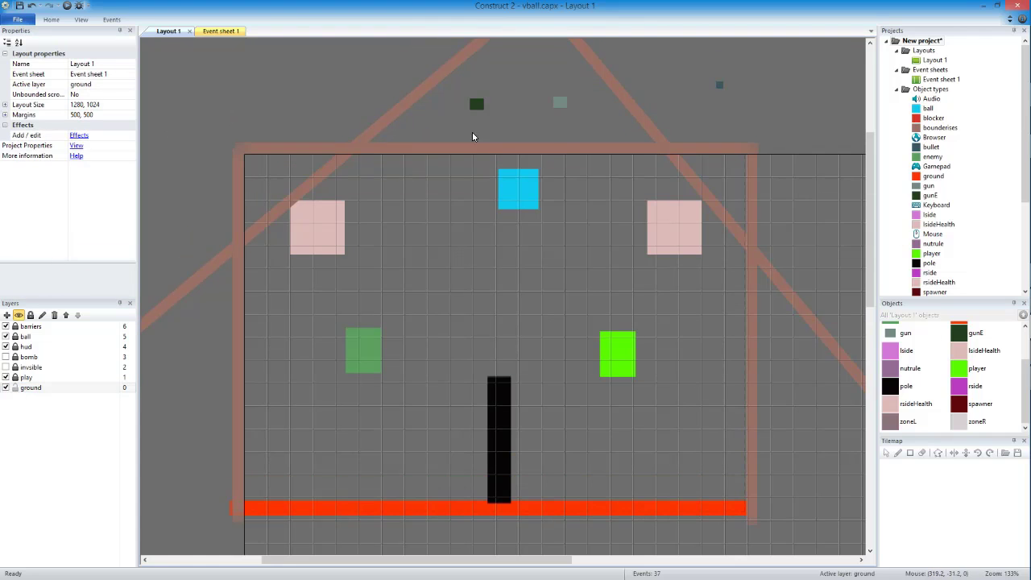
left_click(31, 388)
double_click(81, 99)
Preview the game again, then bring up Event sheet 1
key("F5")
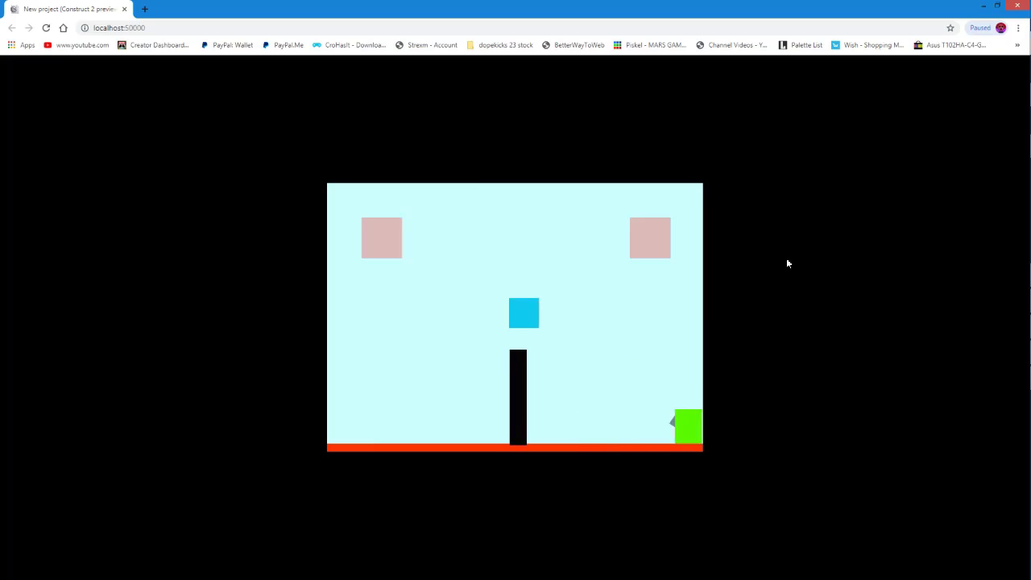
key("alt+Tab")
left_click(213, 30)
In the ai group, add an enemy On destroyed event with a System restart layout action
left_click(168, 107)
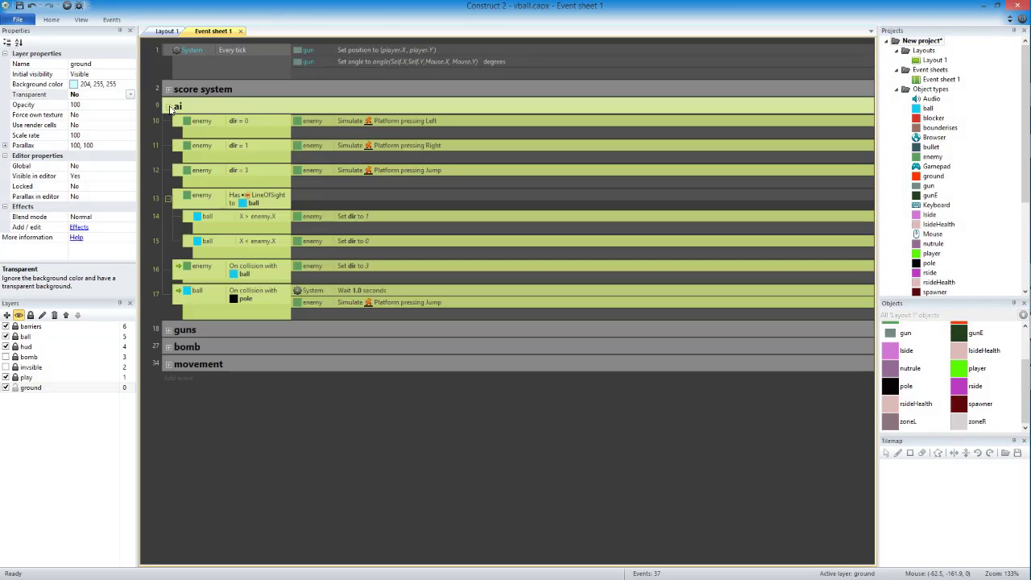
left_click(179, 378)
double_click(553, 233)
scroll(838, 323, "down", 5)
scroll(838, 323, "down", 5)
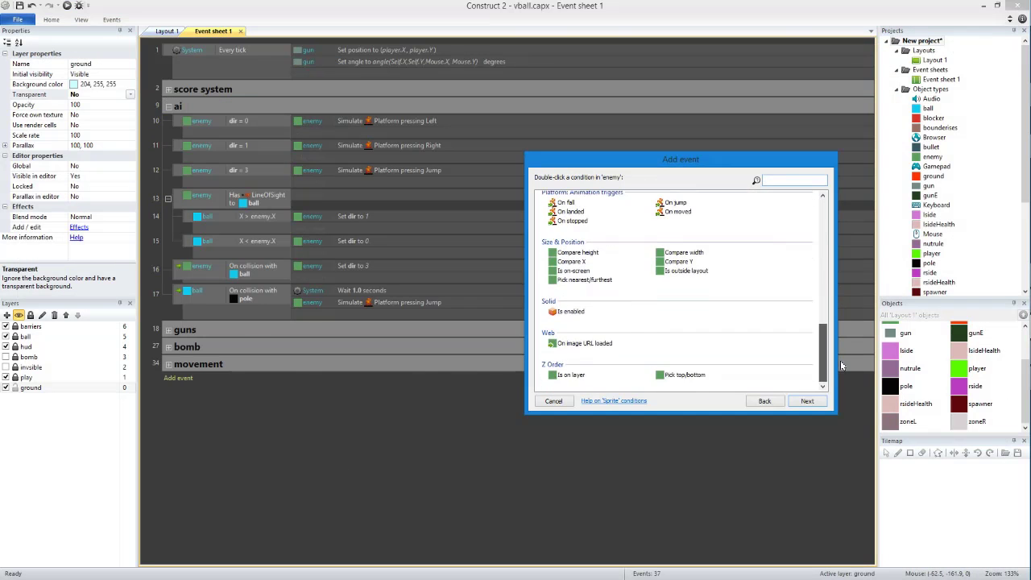
scroll(838, 323, "down", 5)
double_click(665, 322)
double_click(684, 237)
key("Escape")
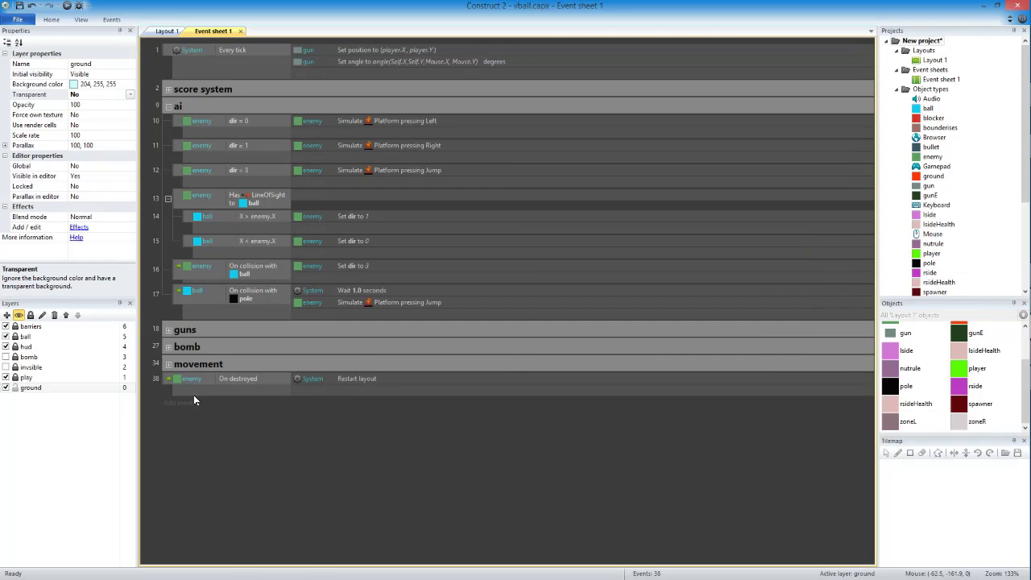
Give the enemy object the Bound to layout behaviour in Layout 1
key("ctrl+Tab")
left_click(358, 362)
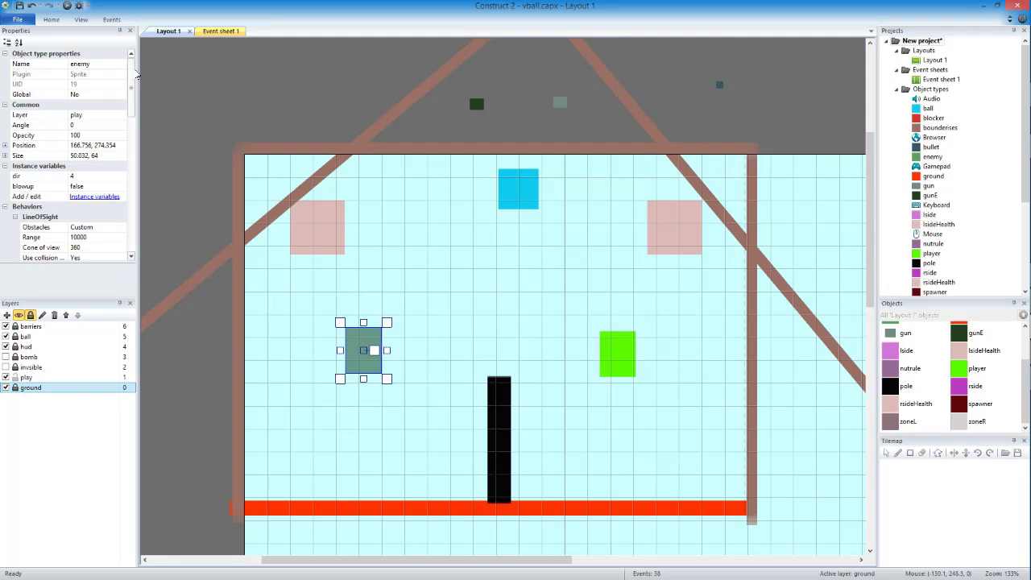
scroll(69, 161, "down", 5)
left_click(83, 196)
left_click(638, 316)
double_click(455, 290)
left_click(788, 301)
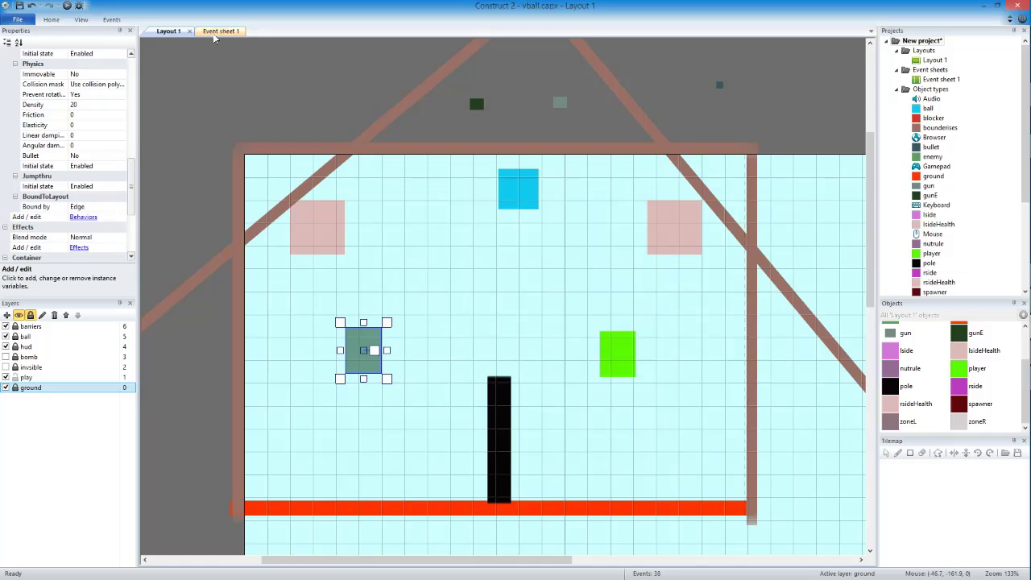
Start a new enemy event on Event sheet 1, then cancel it
key("ctrl+Tab")
left_click(178, 402)
double_click(760, 212)
scroll(826, 259, "down", 3)
scroll(826, 259, "down", 3)
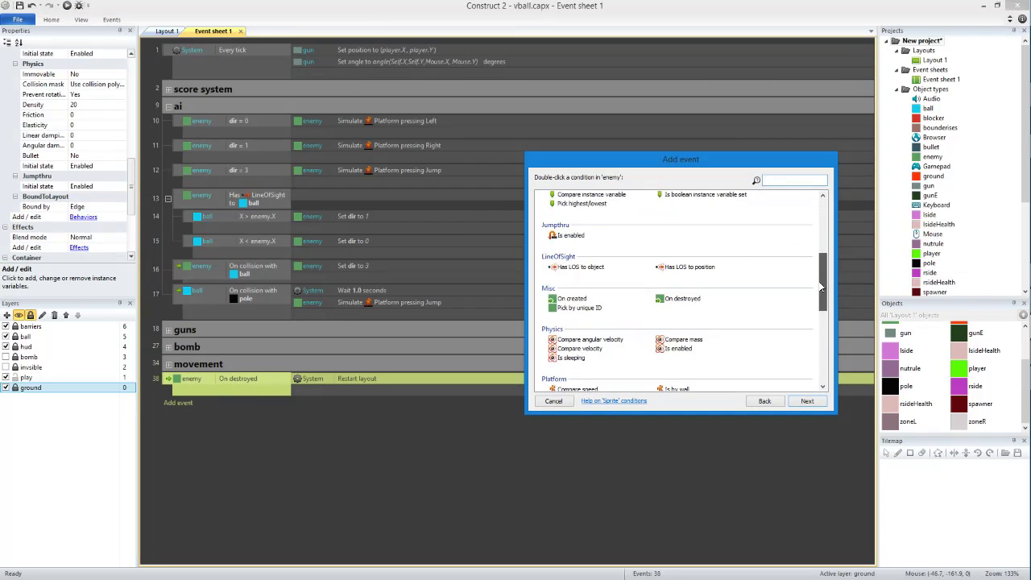
key("Escape")
scroll(104, 170, "down", 3)
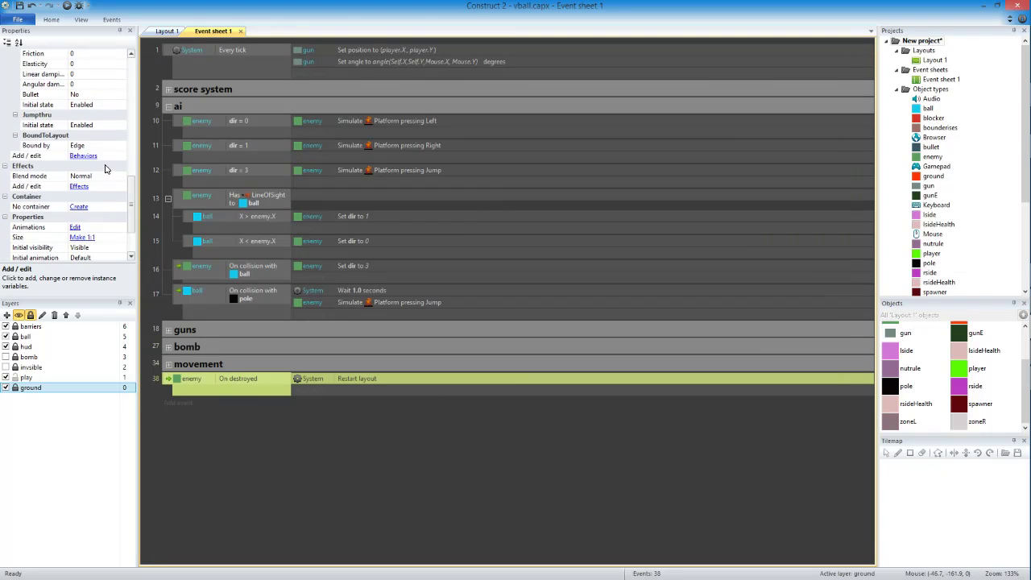
Browse the enemy's conditions, dismiss the picker without adding one, and run a preview
left_click(178, 402)
double_click(599, 239)
scroll(818, 297, "down", 5)
scroll(818, 297, "down", 2)
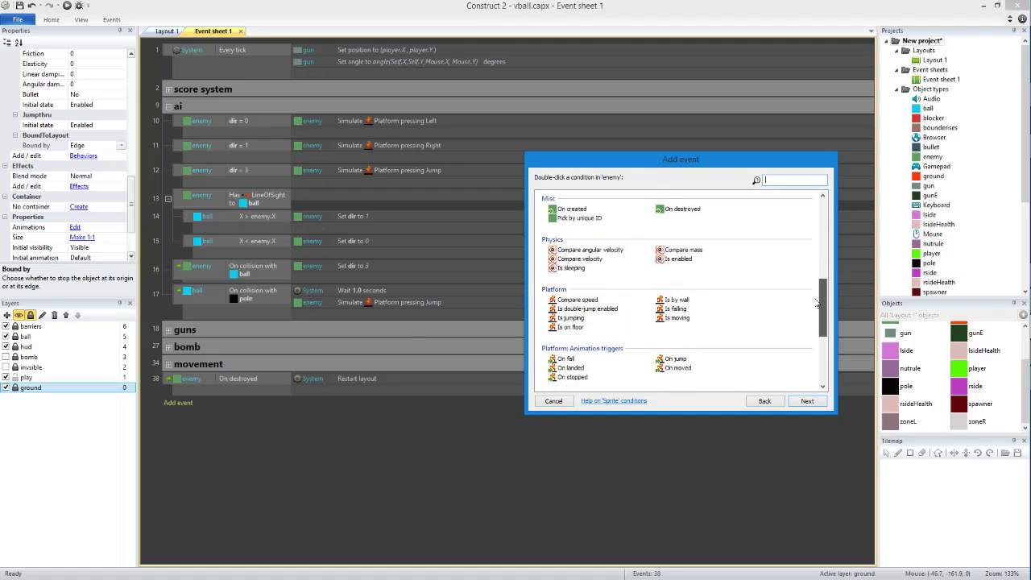
scroll(817, 294, "down", 3)
scroll(819, 290, "up", 3)
scroll(820, 285, "up", 3)
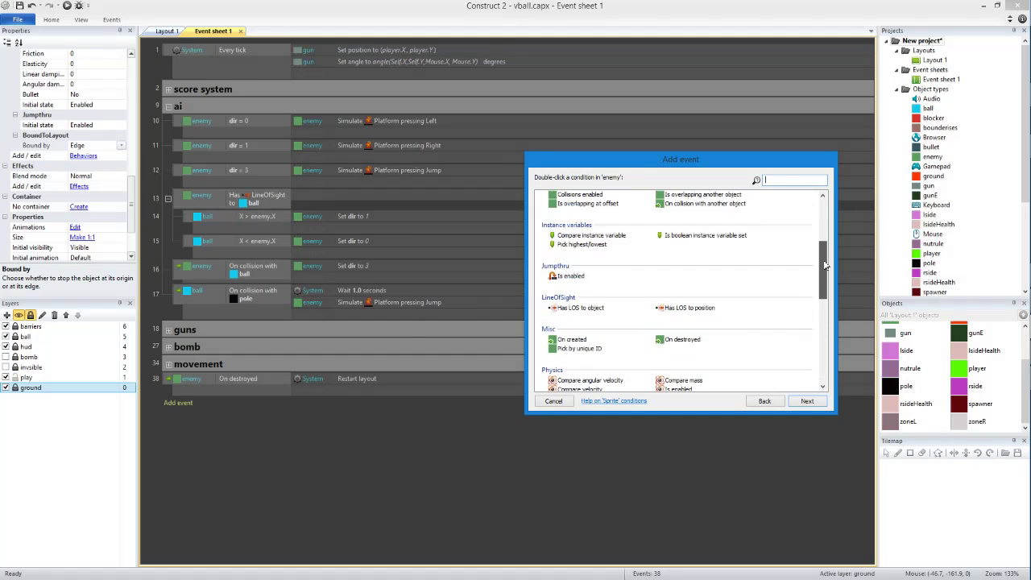
left_click_drag(820, 285, 833, 224)
left_click(554, 401)
left_click(67, 5)
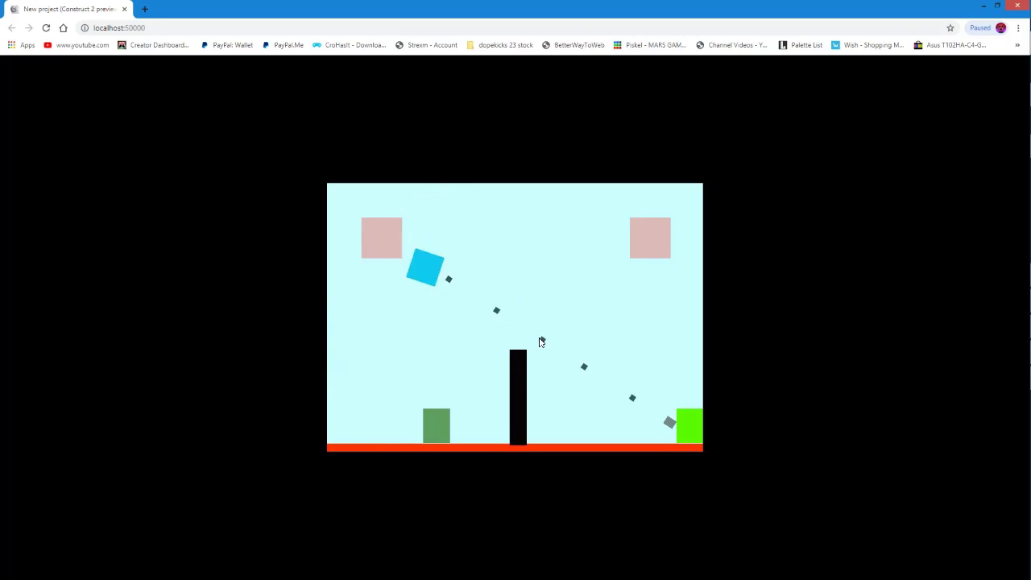
Back in Layout 1, select the ground Tilemap and paint orange tiles along the ground bar
key("alt+Tab")
key("ctrl+Tab")
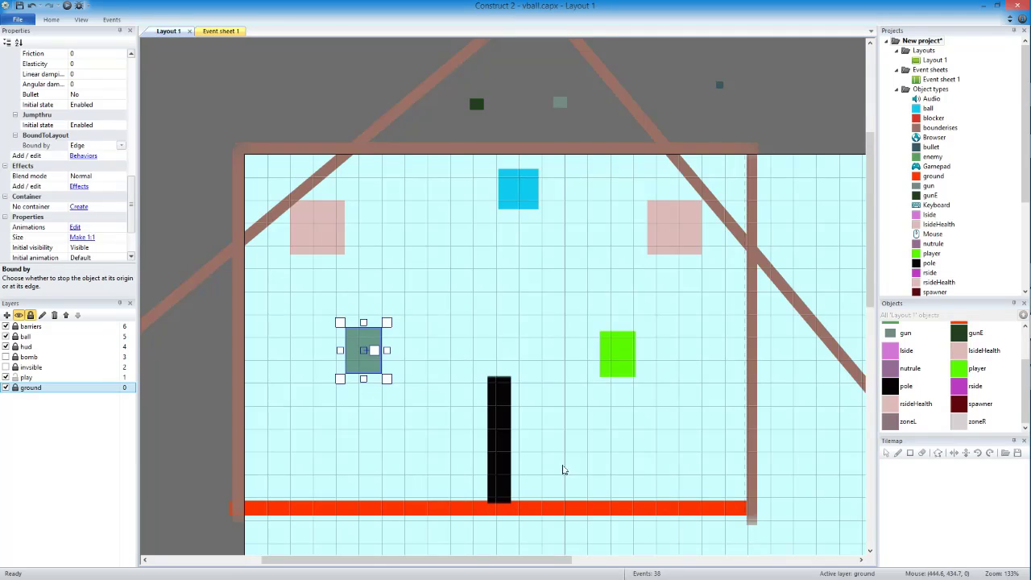
scroll(563, 470, "down", 2)
left_click(426, 419)
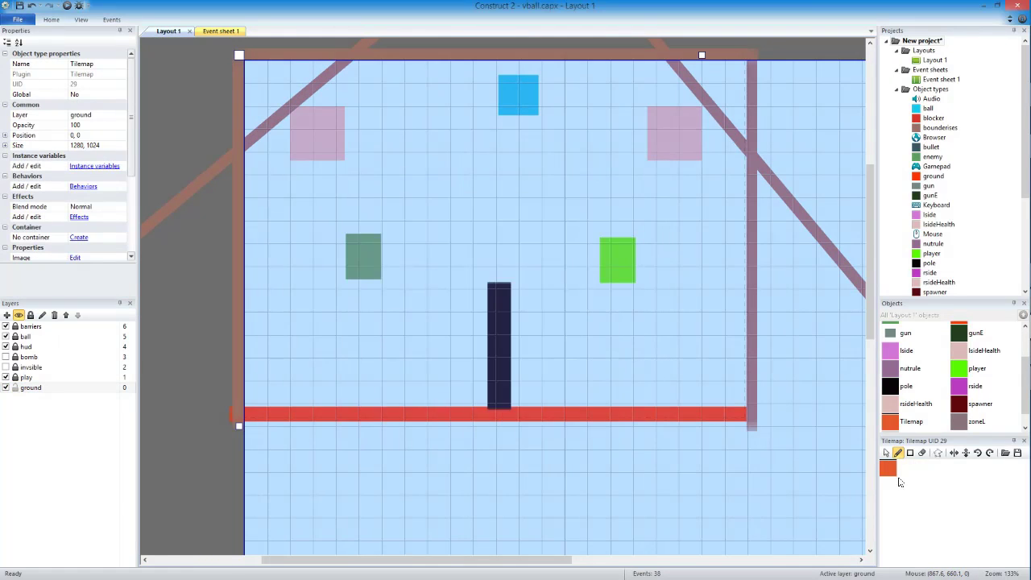
left_click(889, 468)
left_click_drag(745, 416, 256, 418)
Playtest the orange-floored game in a browser preview, then return to Layout 1
key("F5")
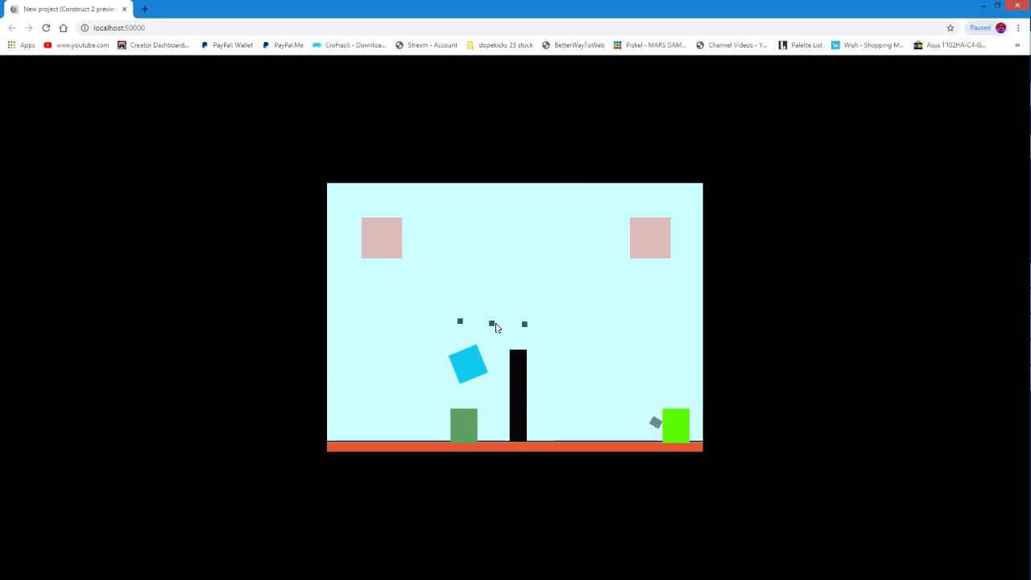
key("alt+Tab")
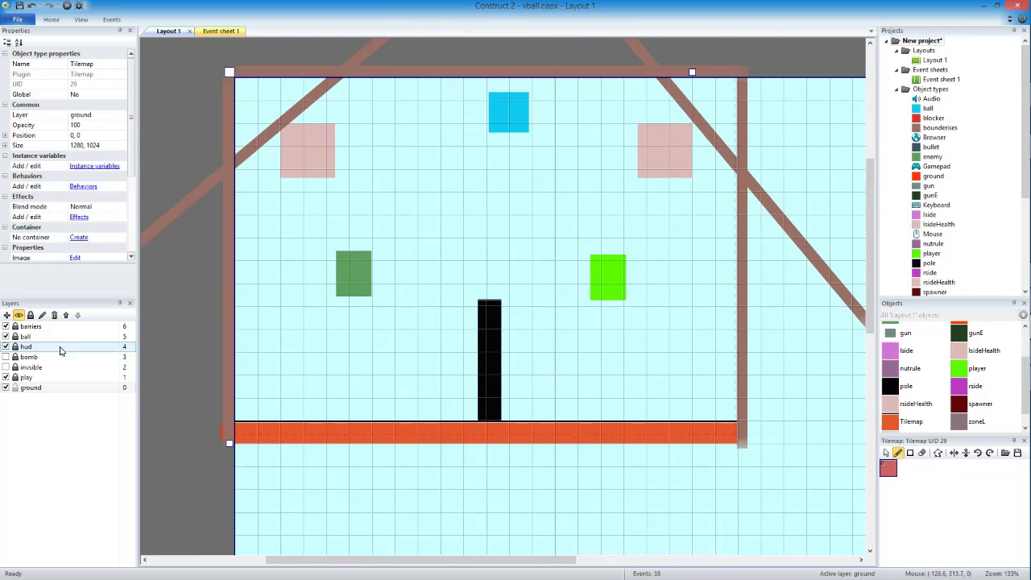
Add a new layer just above the ground layer and name it TILESETS
left_click(6, 315)
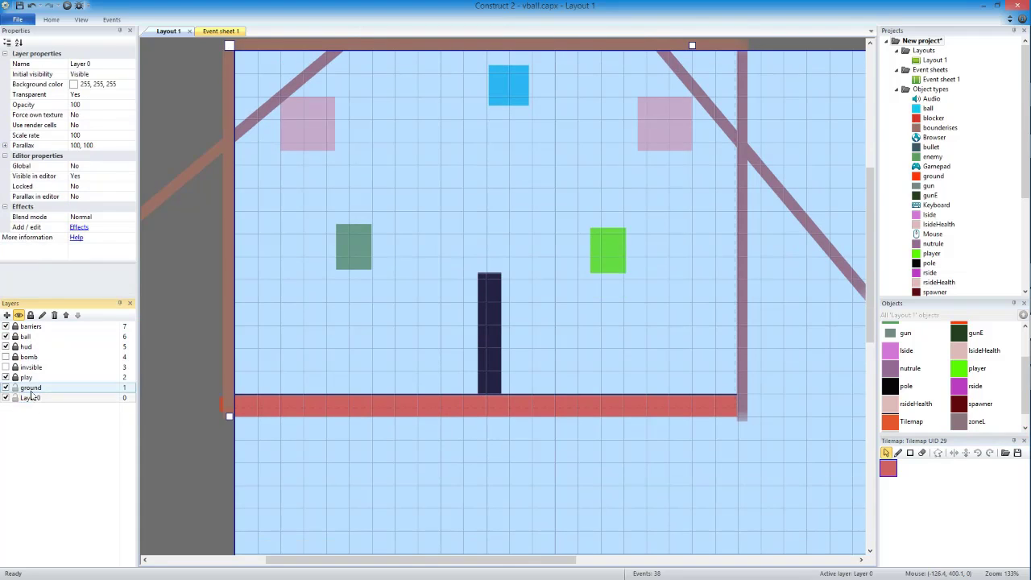
left_click(31, 388)
type("TILESET")
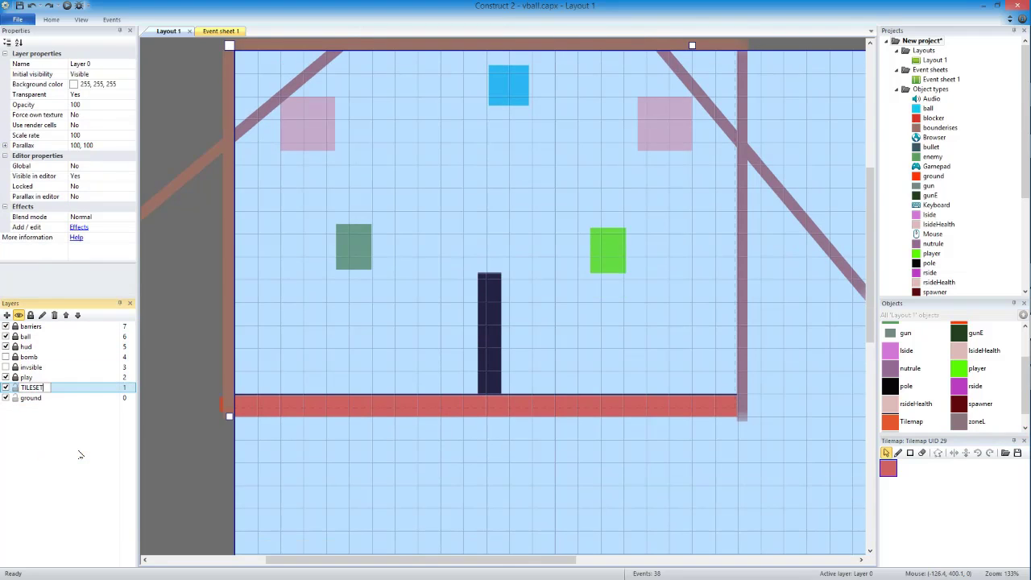
type("S")
right_click(300, 356)
left_click(415, 491)
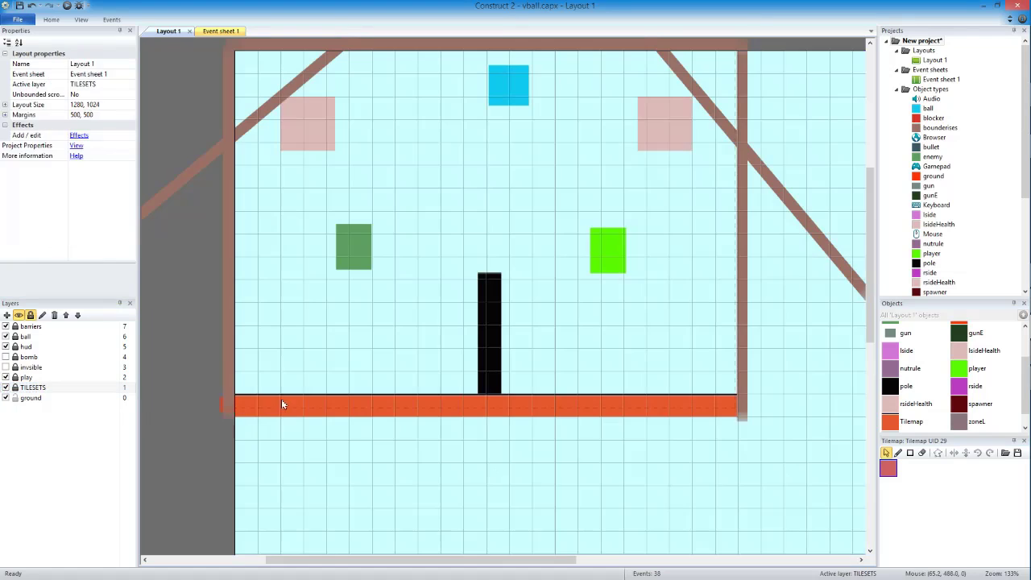
Undo the accidental pole image changes and check the ground bar's layer and stacking options
left_click(281, 404)
double_click(480, 339)
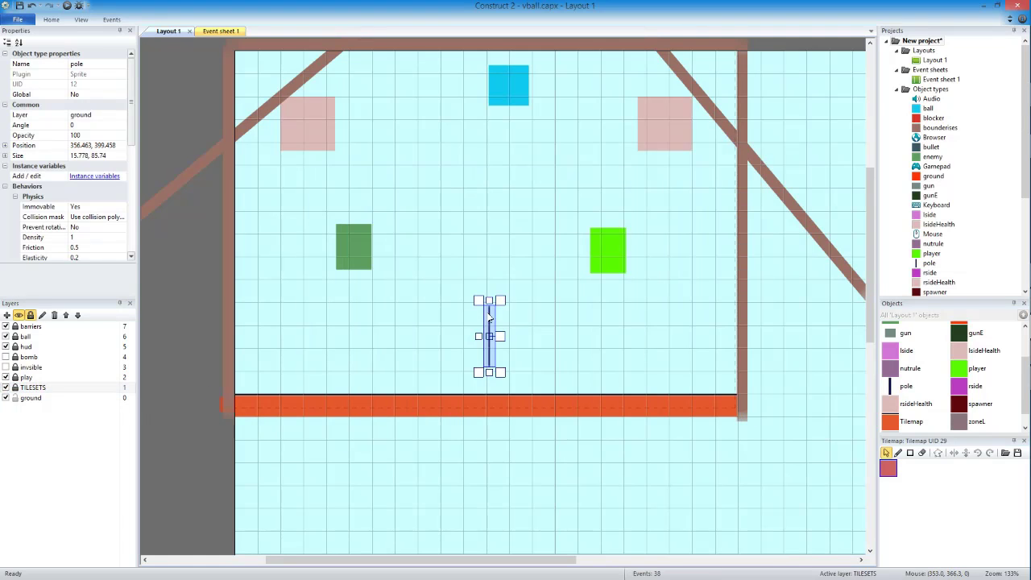
key("ctrl+z")
key("ctrl+z")
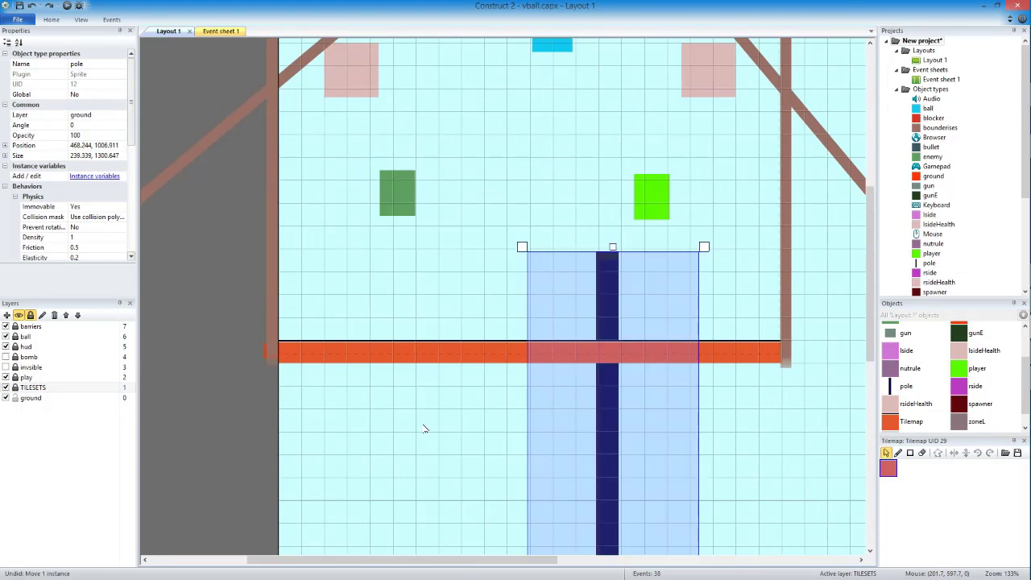
key("ctrl+z")
left_click(117, 154)
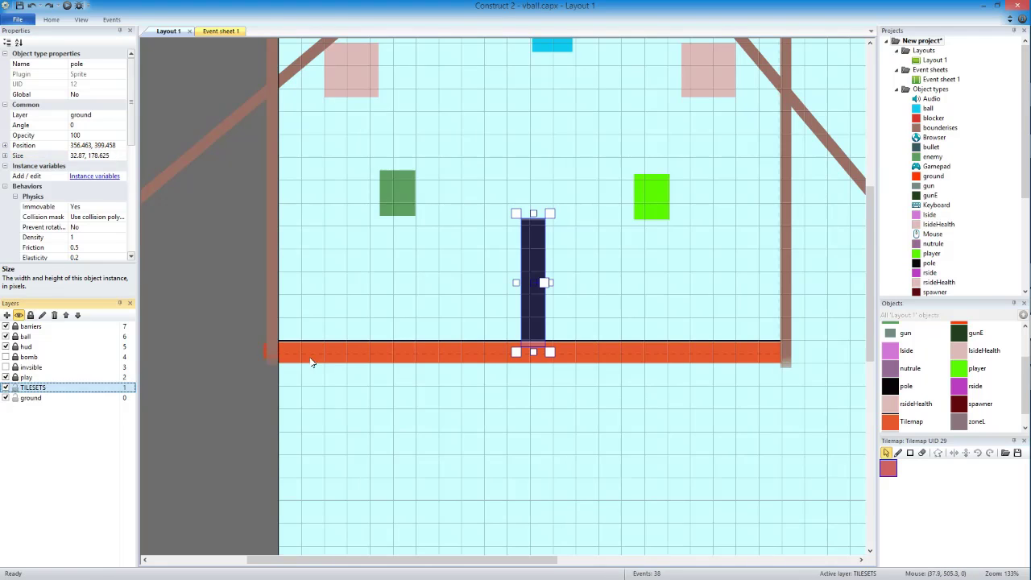
right_click(347, 352)
left_click(472, 417)
Reselect the pole, adjust its size value, and undo the accidental widening
left_click(538, 286)
left_click(117, 154)
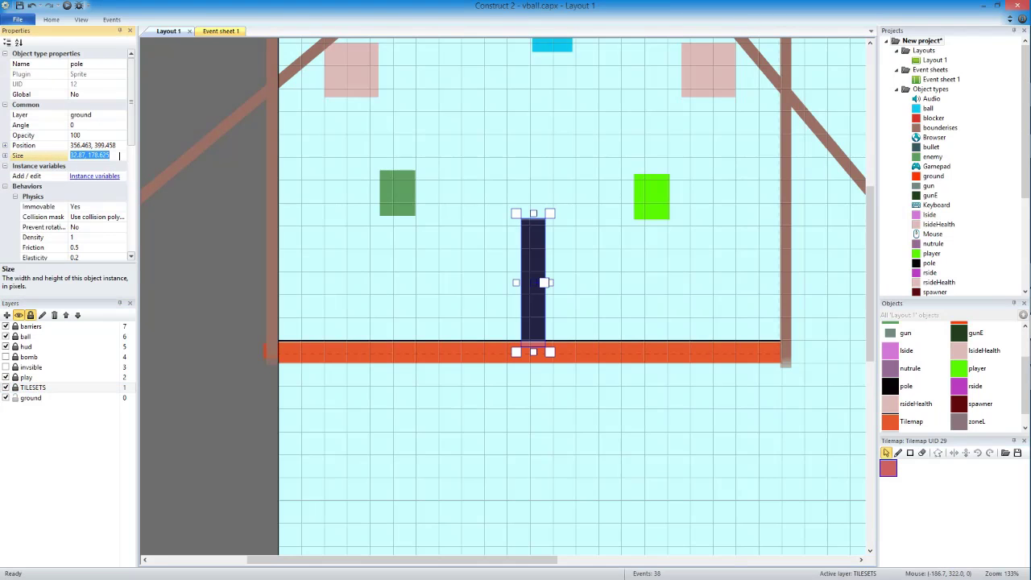
key("Escape")
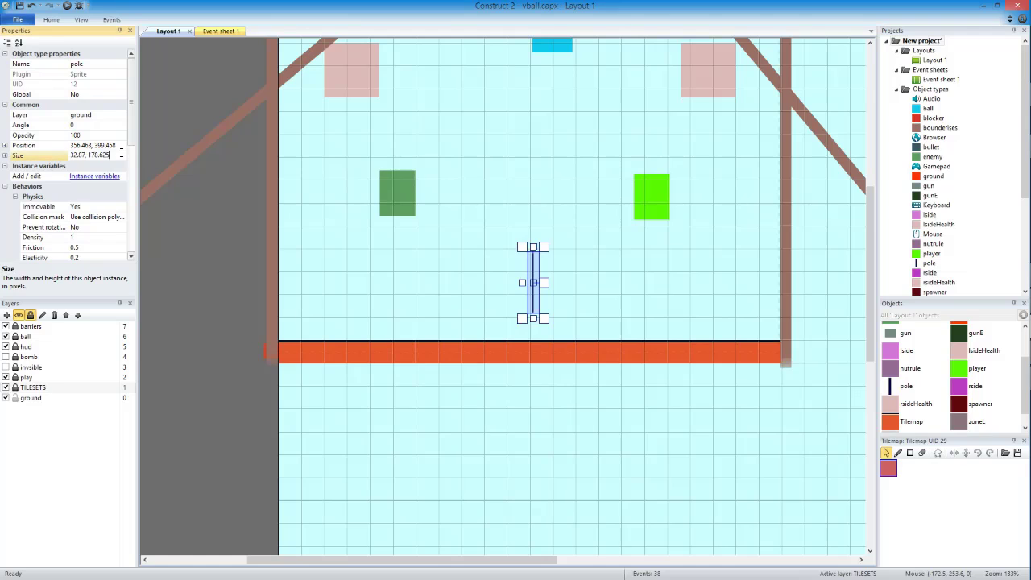
left_click_drag(506, 284, 375, 282)
key("ctrl+z")
key("ctrl+z")
scroll(656, 330, "up", 2)
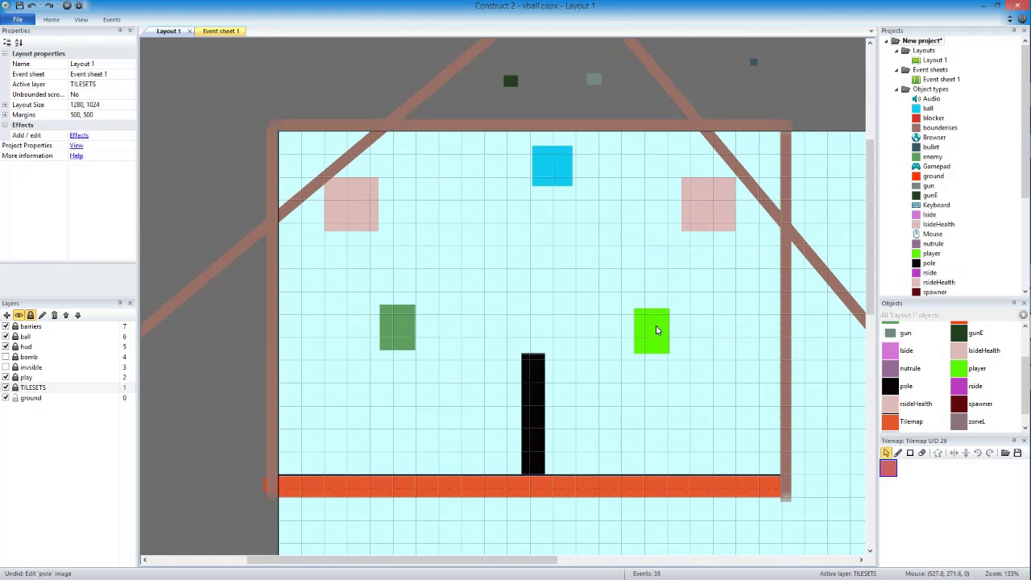
Load the ITEMS/GUN pixel-art image into the gun sprite
left_click(36, 398)
double_click(594, 79)
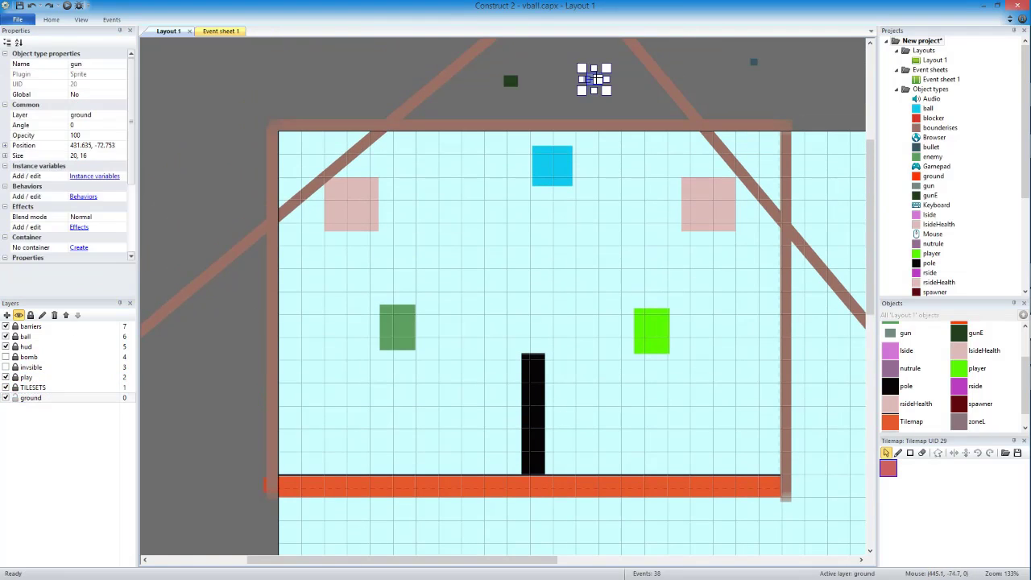
left_click(367, 197)
double_click(494, 253)
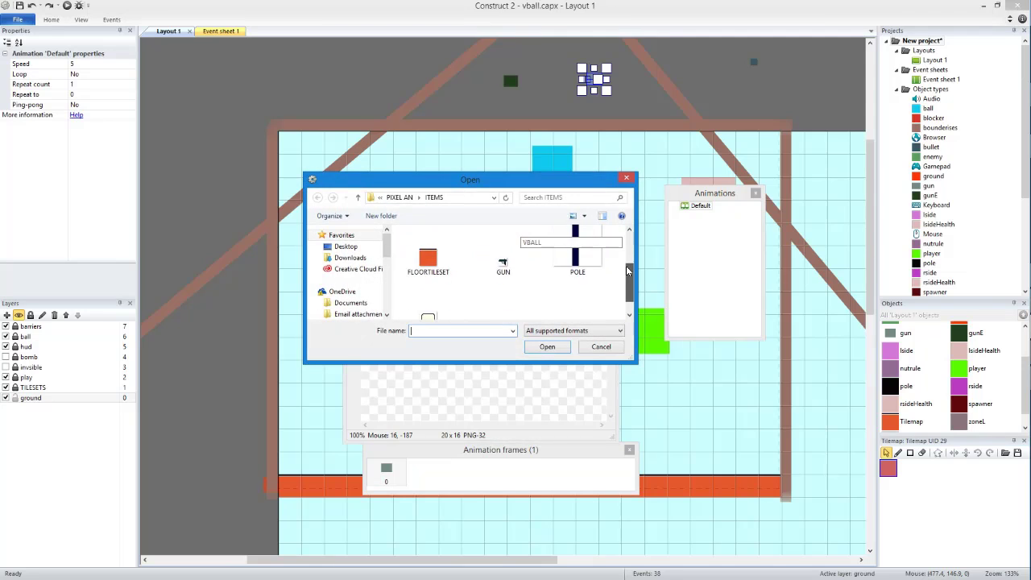
double_click(495, 253)
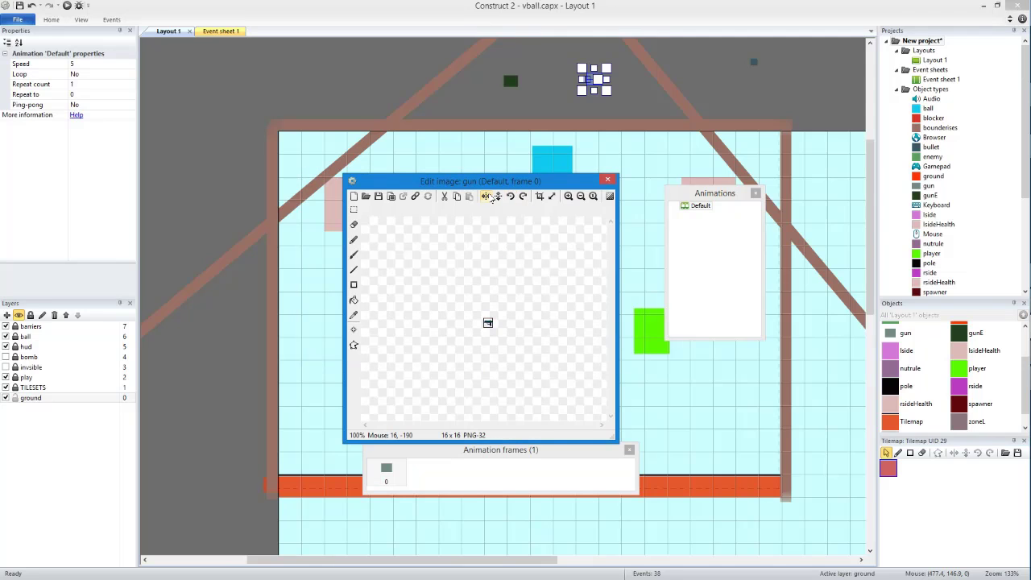
left_click(607, 179)
Preview the game, then view the gun sprite's image points
scroll(589, 150, "up", 2)
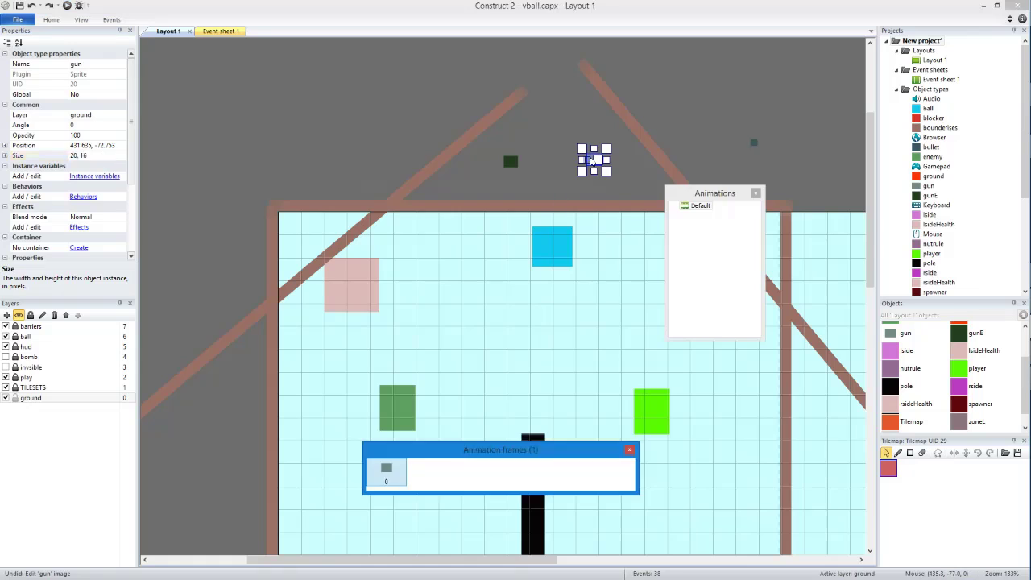
left_click(228, 122)
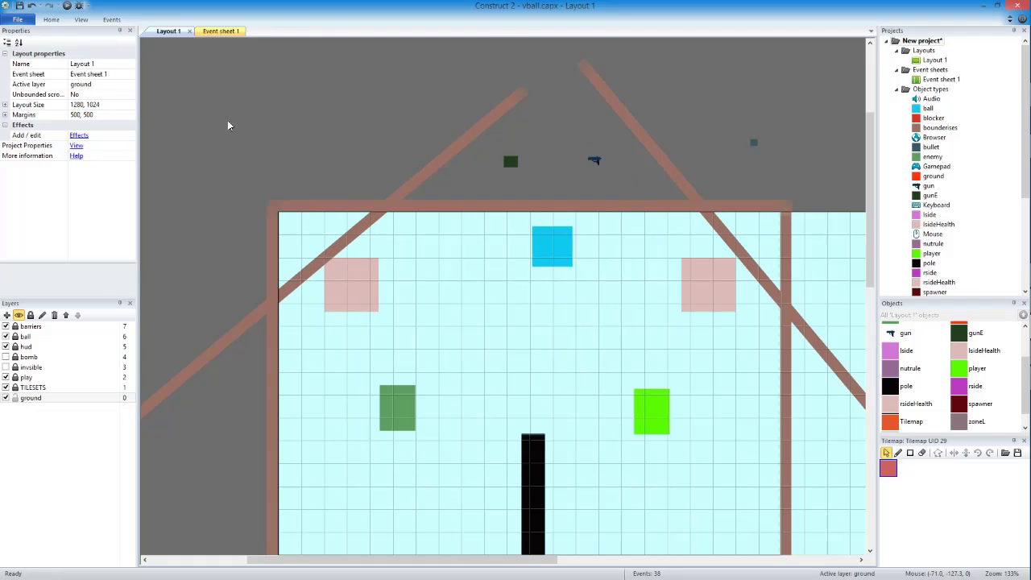
left_click(67, 6)
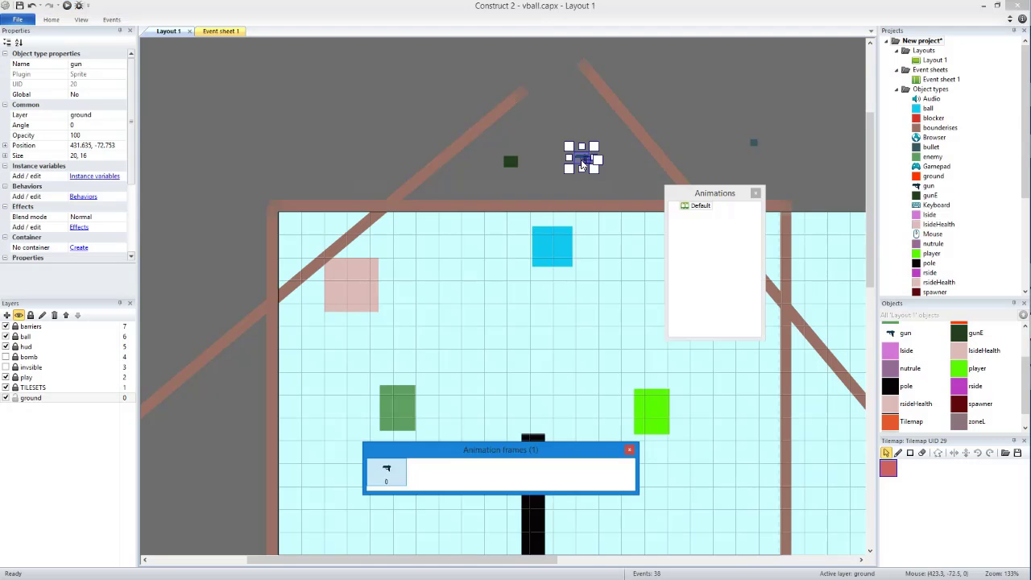
left_click(255, 254)
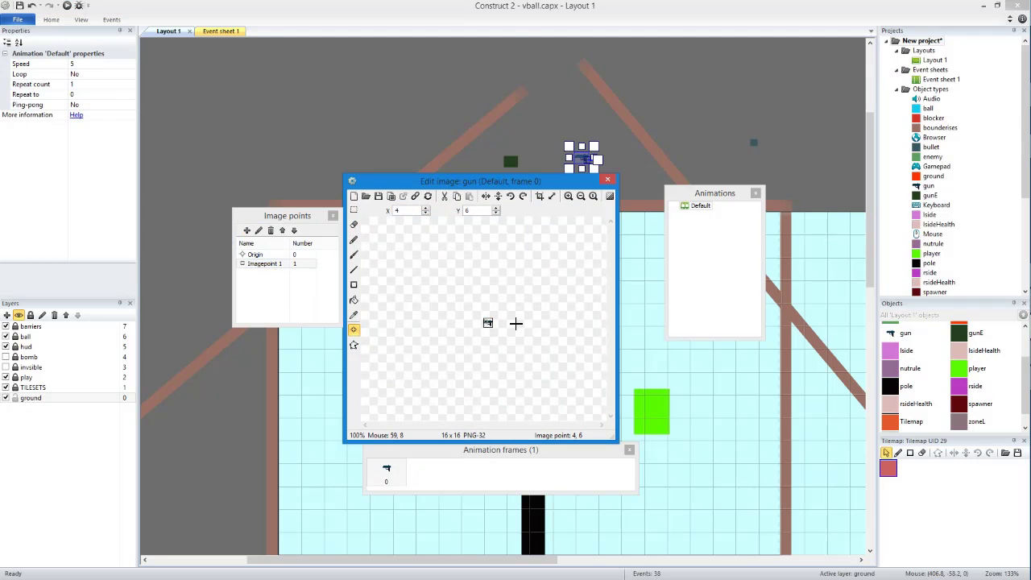
scroll(519, 323, "up", 5)
scroll(518, 322, "down", 2)
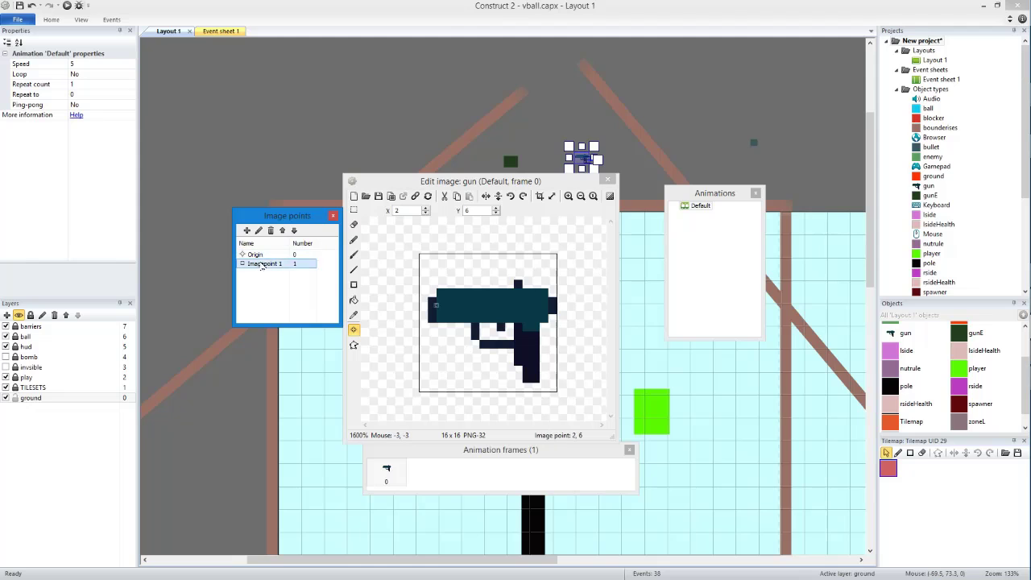
Rename Imagepoint 1 at 2, 6, then return to Event sheet 1
right_click(247, 259)
left_click(274, 268)
type("M")
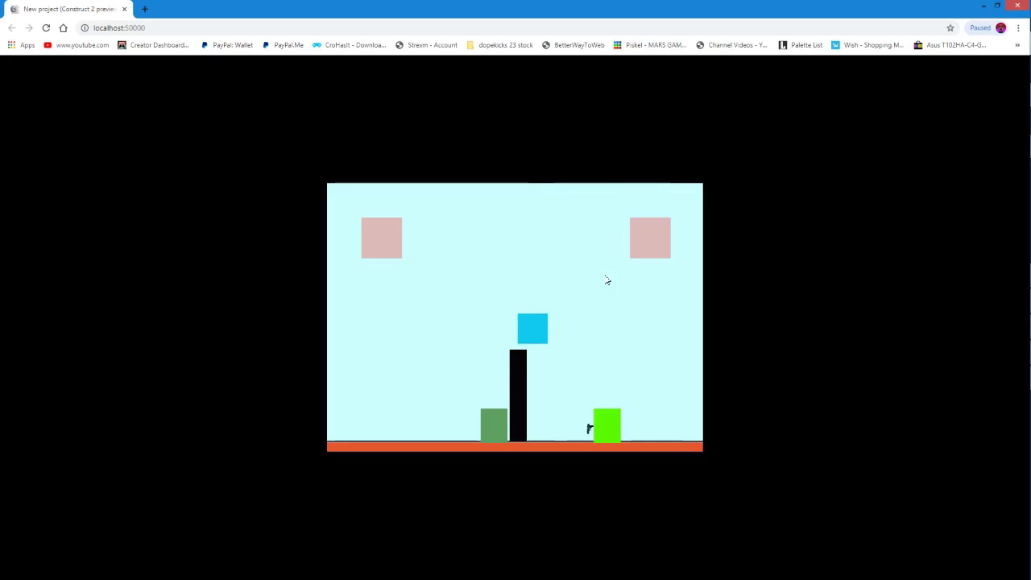
key("alt+Tab")
left_click(214, 31)
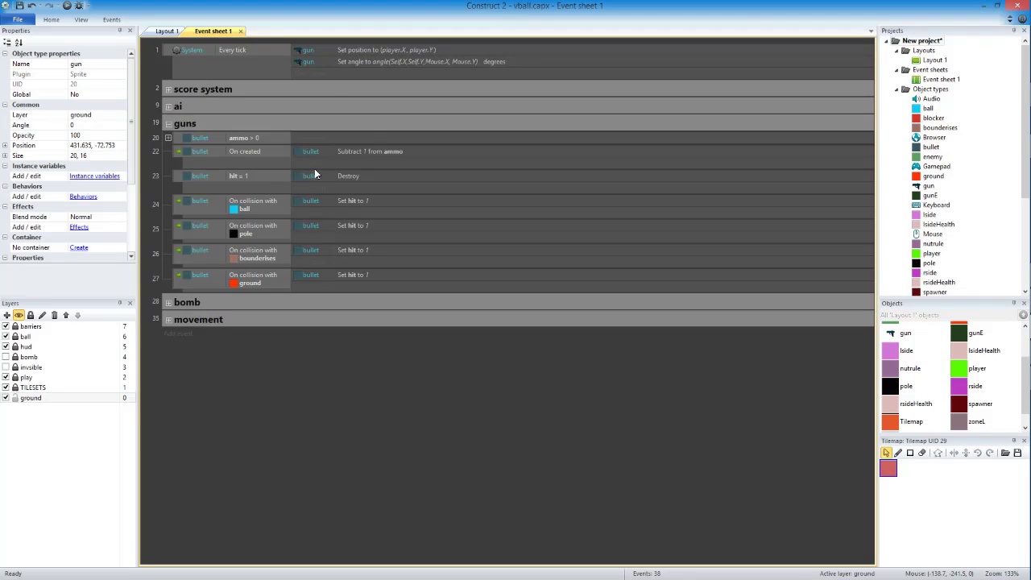
double_click(364, 64)
double_click(594, 278)
type("m")
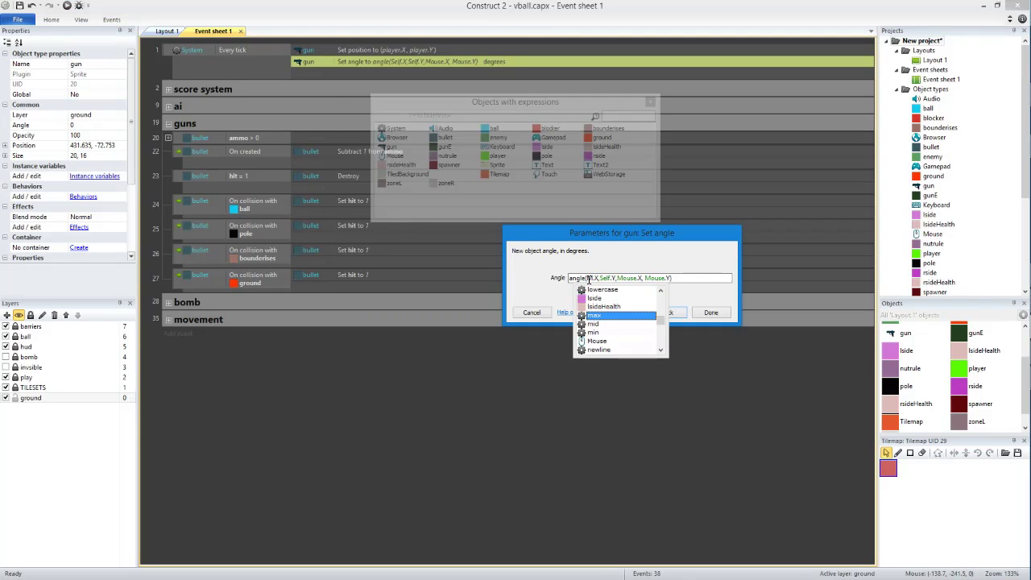
type("EPO")
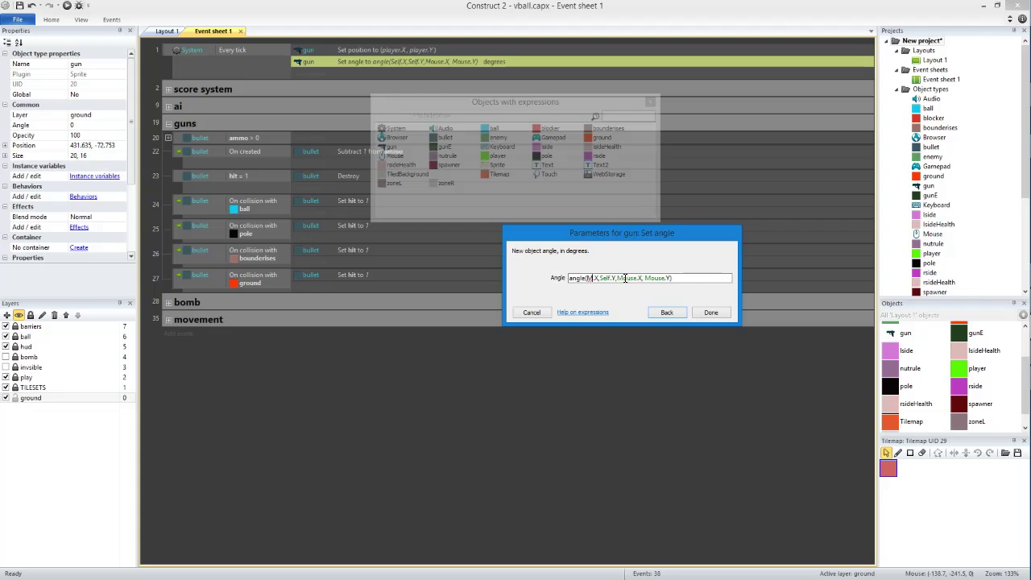
key("BackSpace")
type("SELF")
left_click(669, 314)
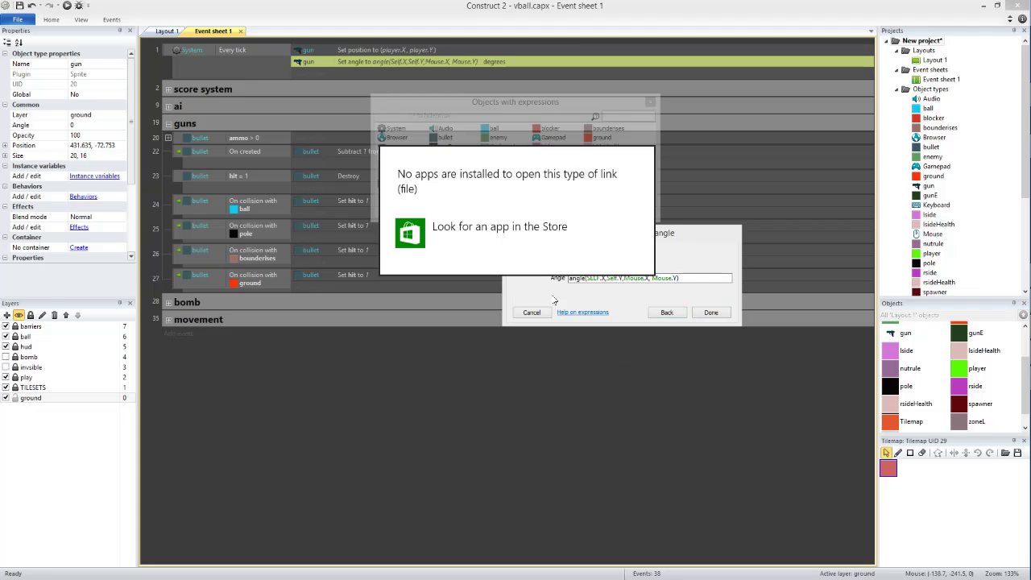